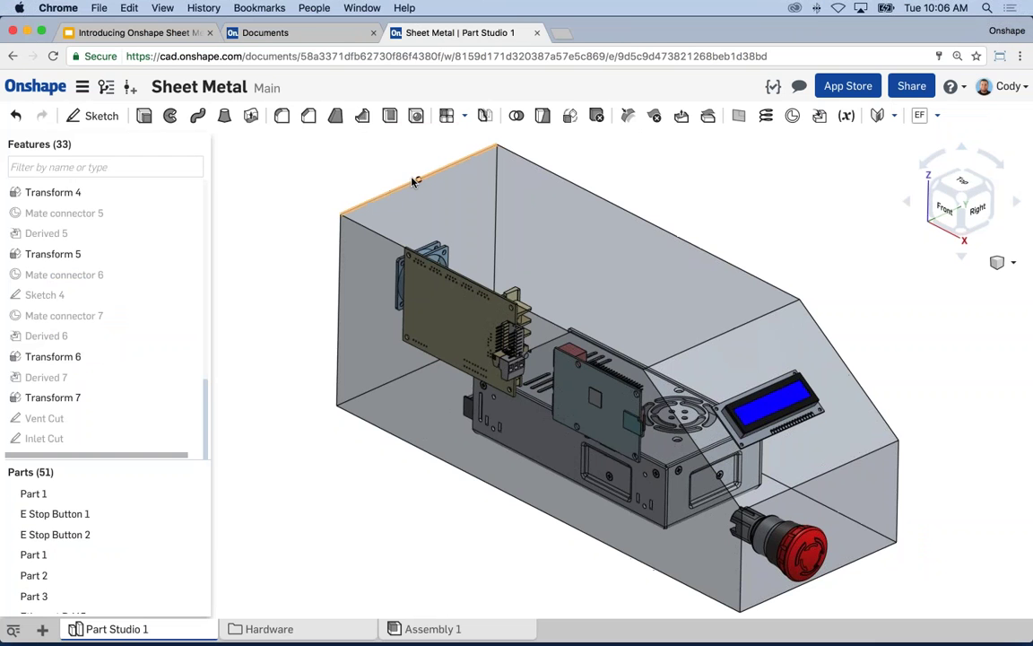
Examine the enclosure block and its internal components from several angles, along with Sketch 1 and Extrude 1 that define it.
key(Right)
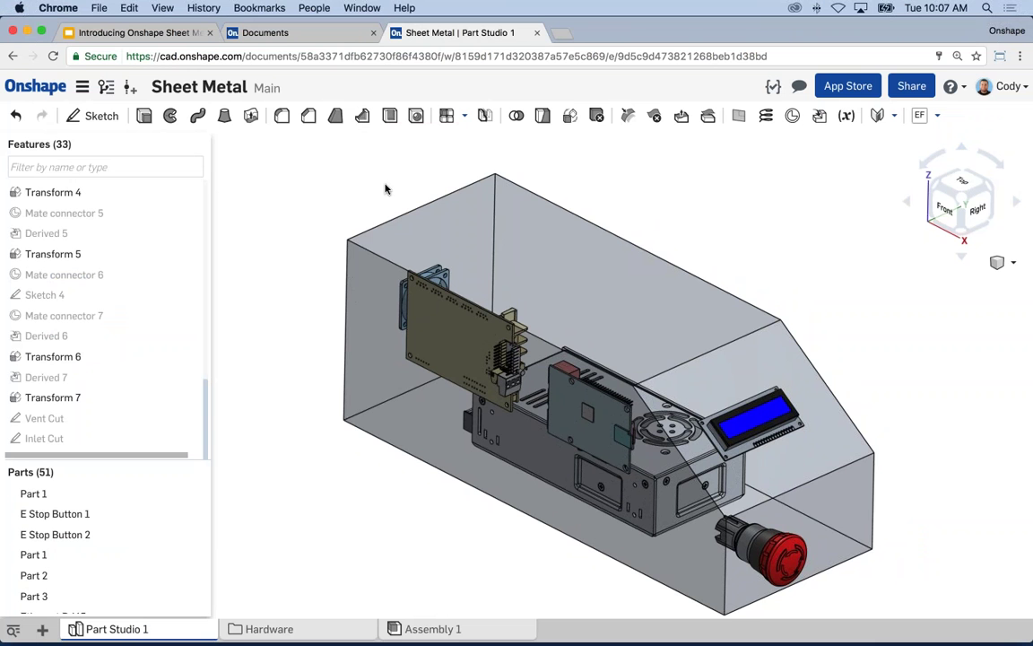
right_drag(347, 164, 518, 271)
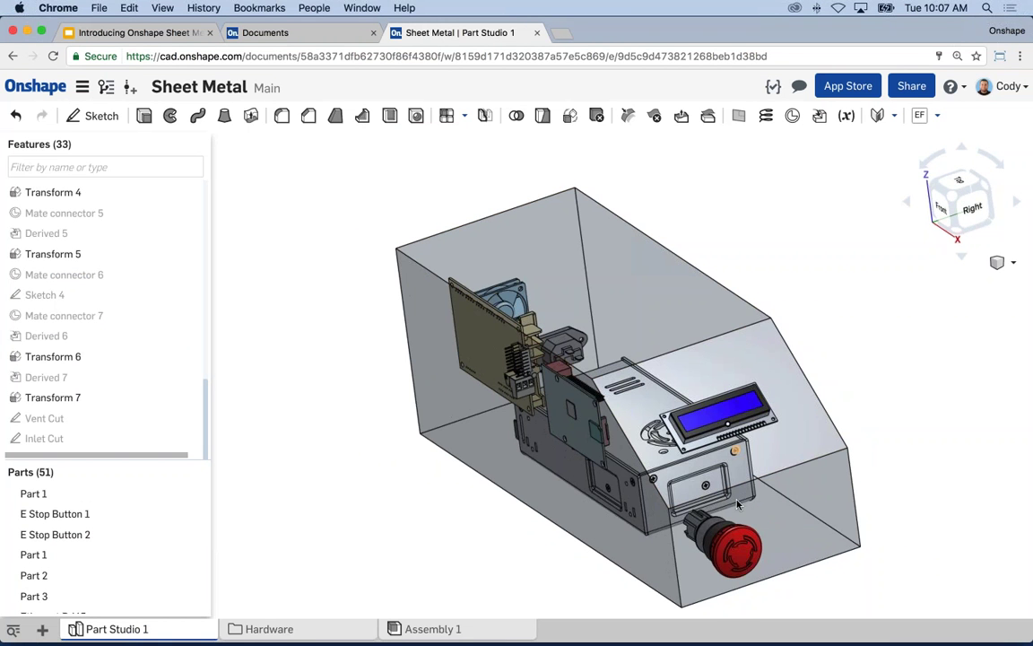
right_drag(691, 531, 634, 336)
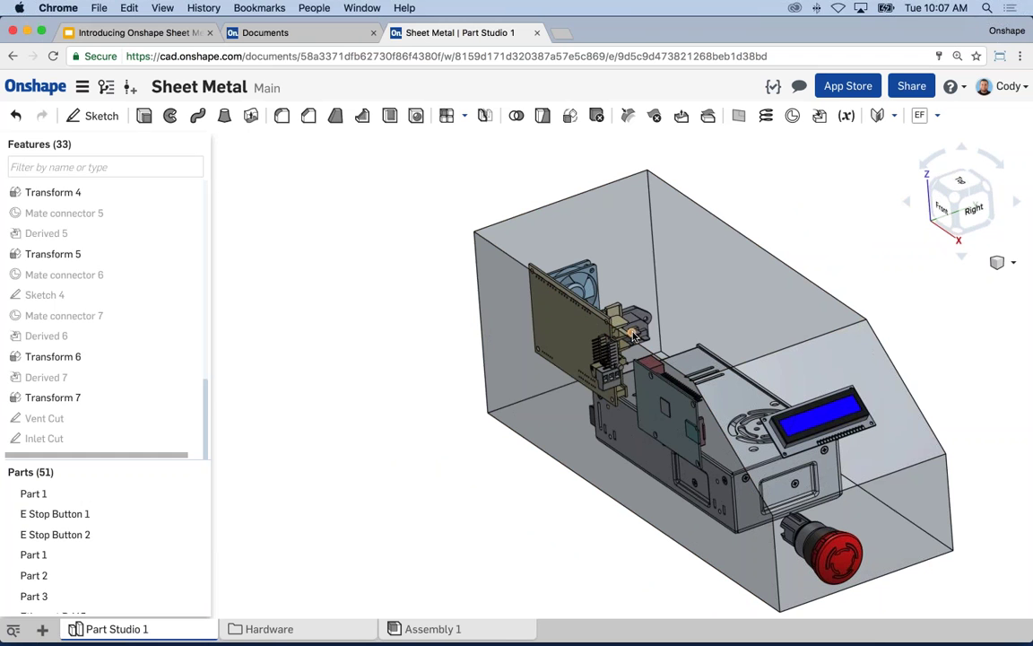
scroll(204, 362, up, 1)
drag(204, 362, 203, 225)
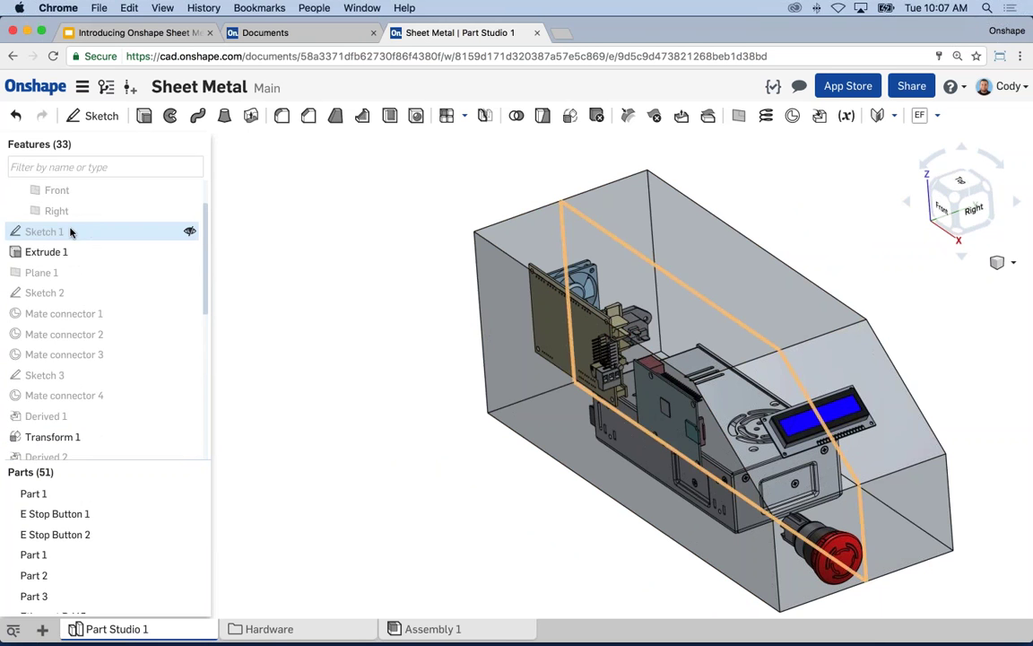
click(135, 231)
key(n)
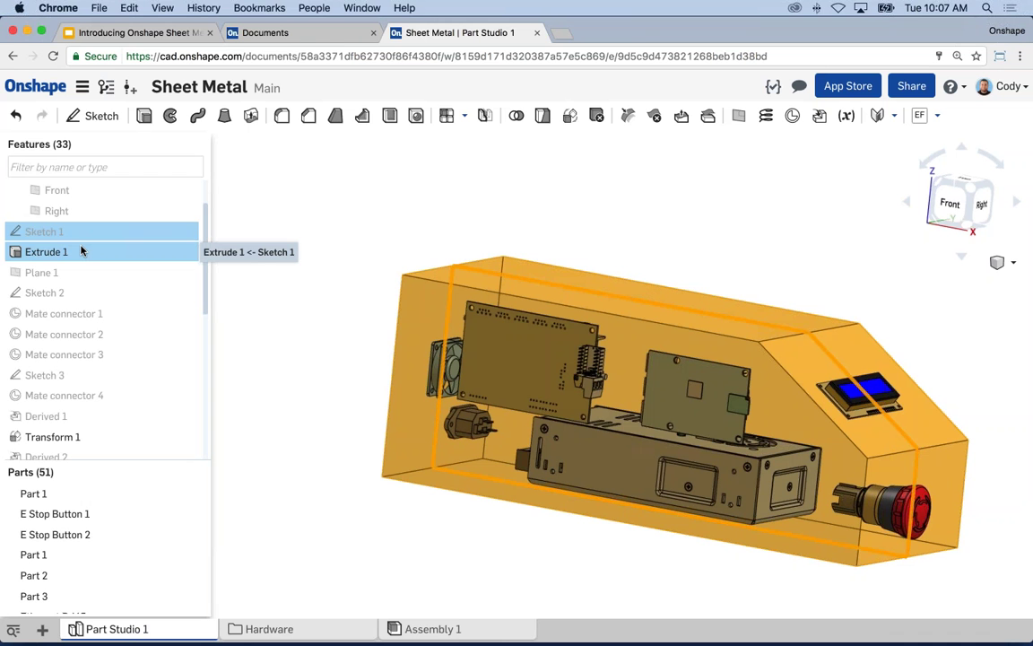
key(Escape)
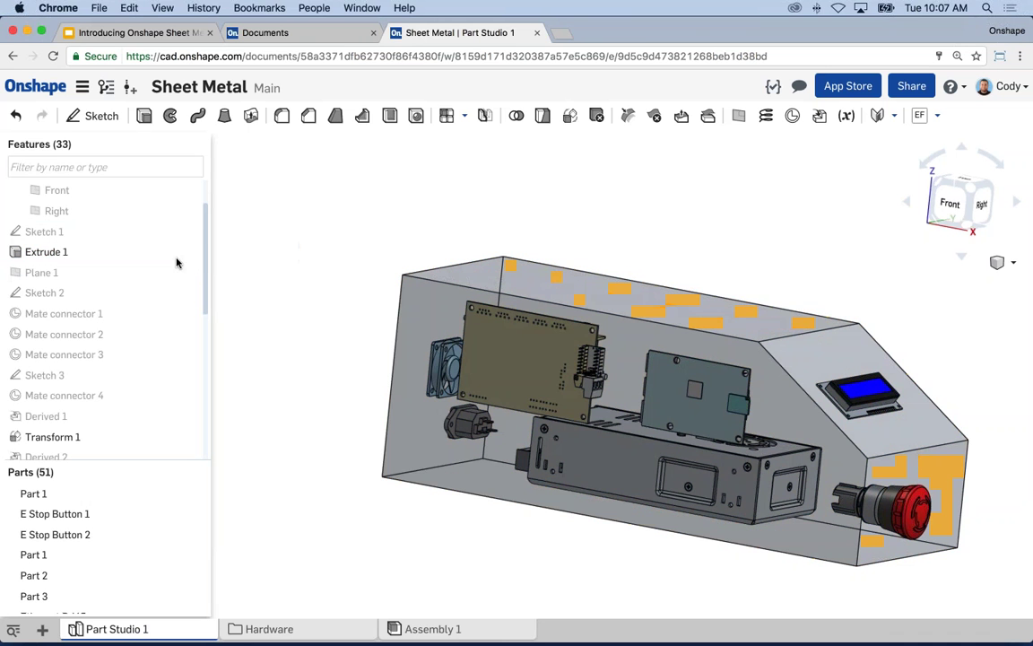
Highlight Part 1 in the parts list and examine the enclosure body around the electronics.
click(89, 494)
right_drag(261, 278, 283, 316)
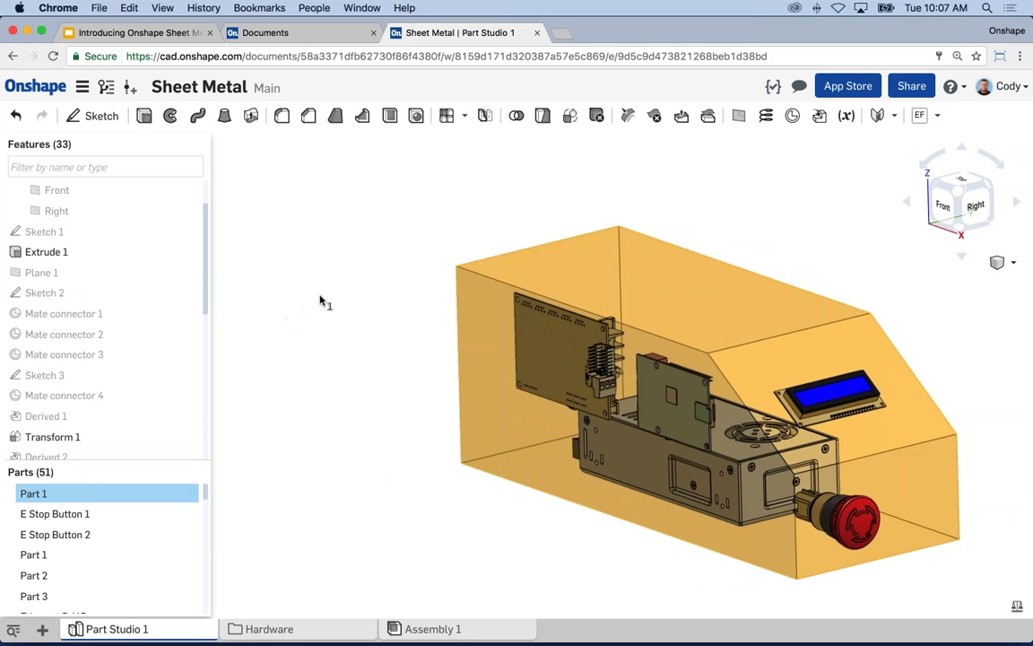
click(288, 314)
middle_drag(378, 290, 339, 294)
middle_drag(585, 403, 559, 389)
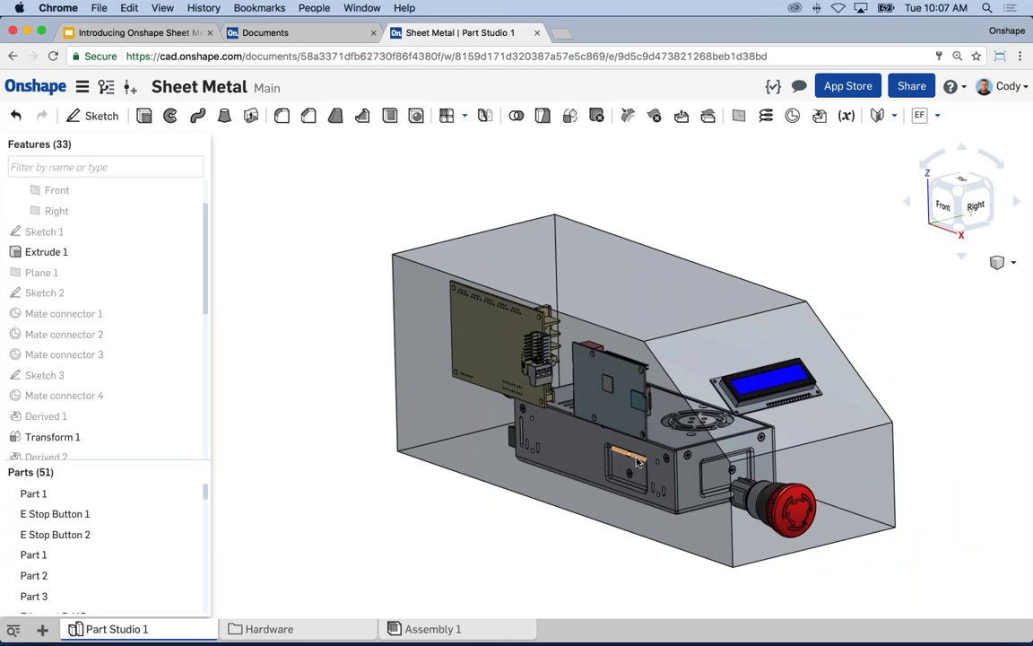
middle_drag(753, 236, 749, 229)
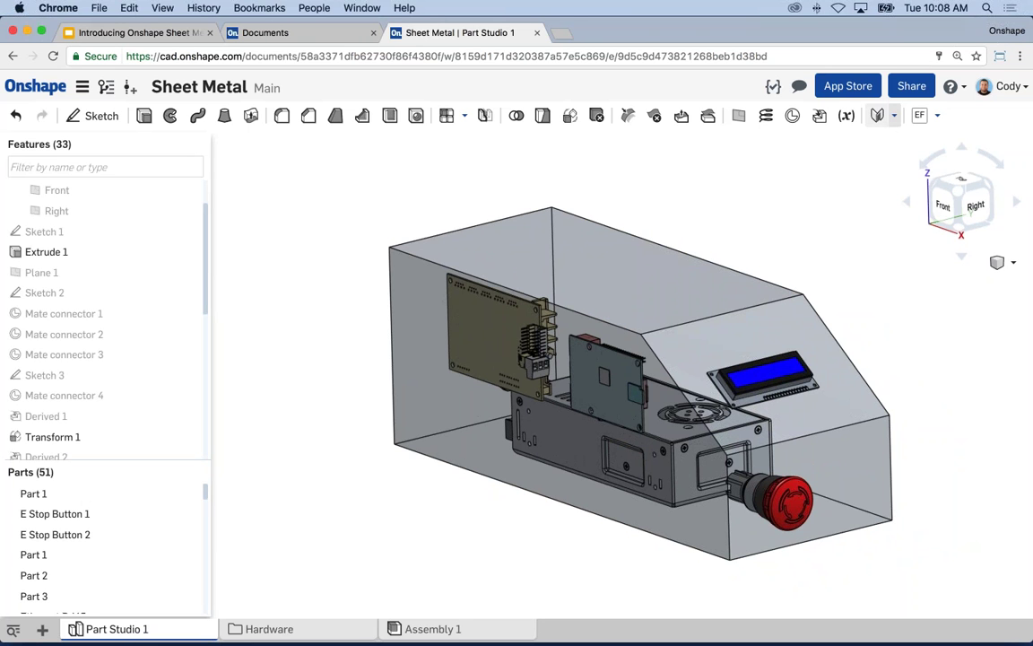
Start a sheet metal model that converts the enclosure block Part 1, and inspect the walls at the emergency-stop end.
click(894, 114)
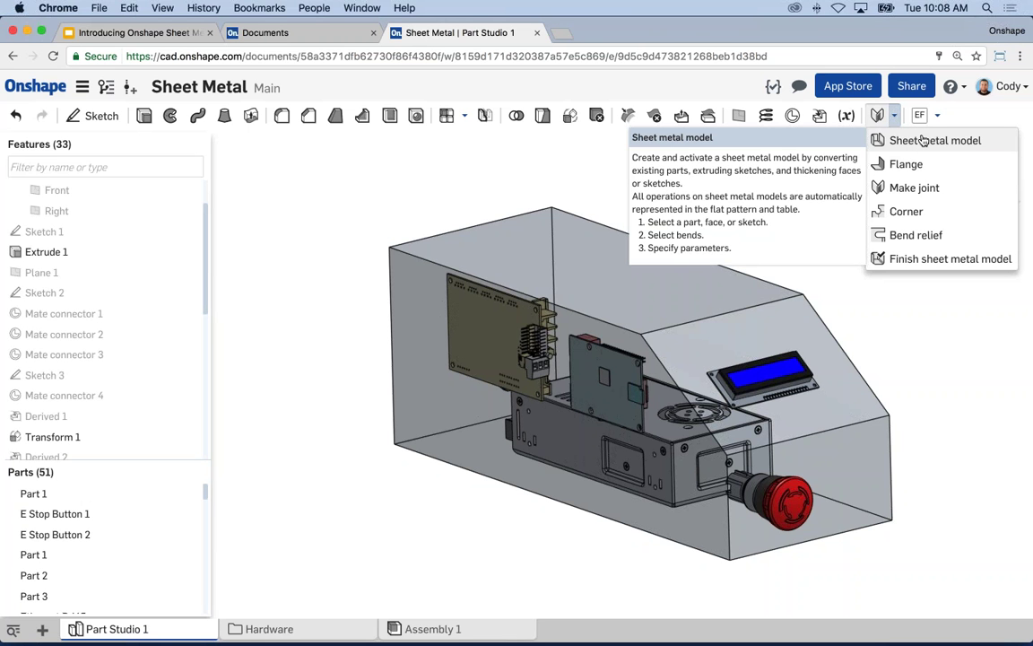
click(924, 141)
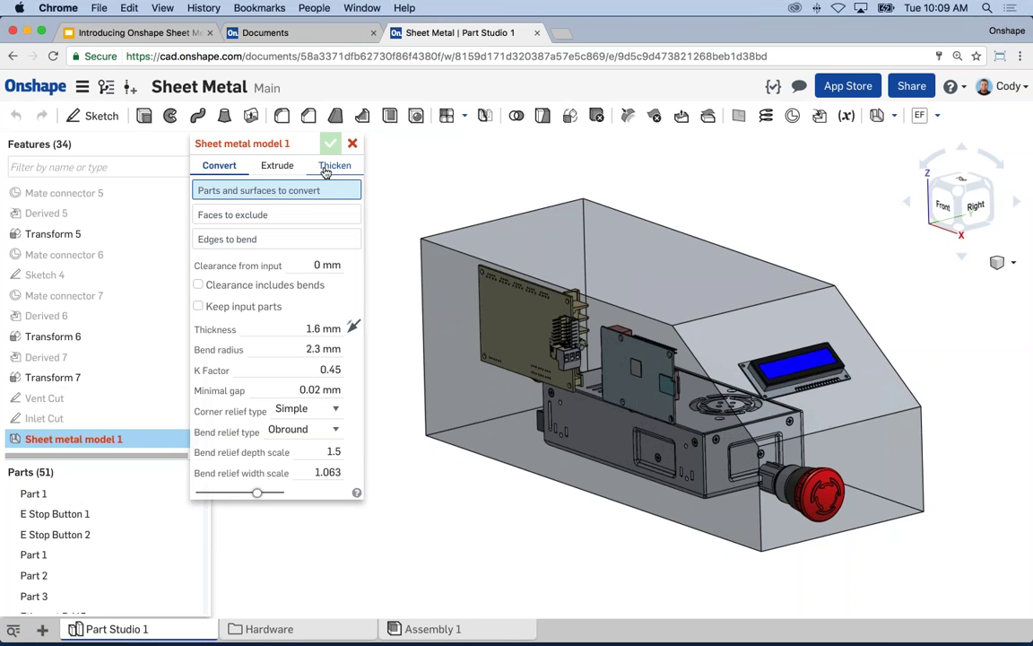
click(587, 233)
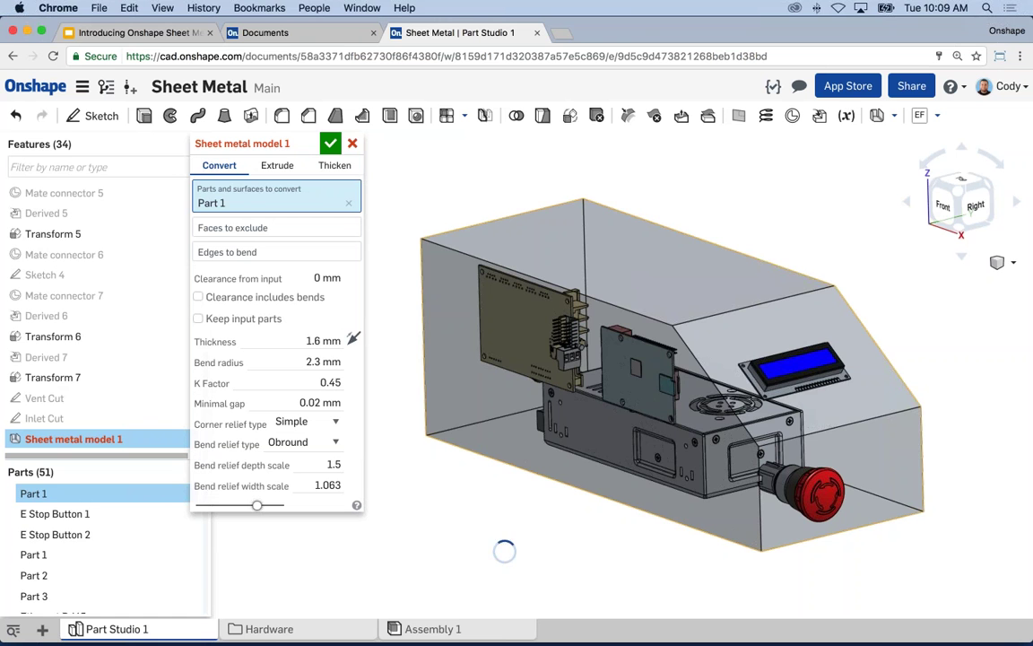
right_drag(699, 211, 739, 212)
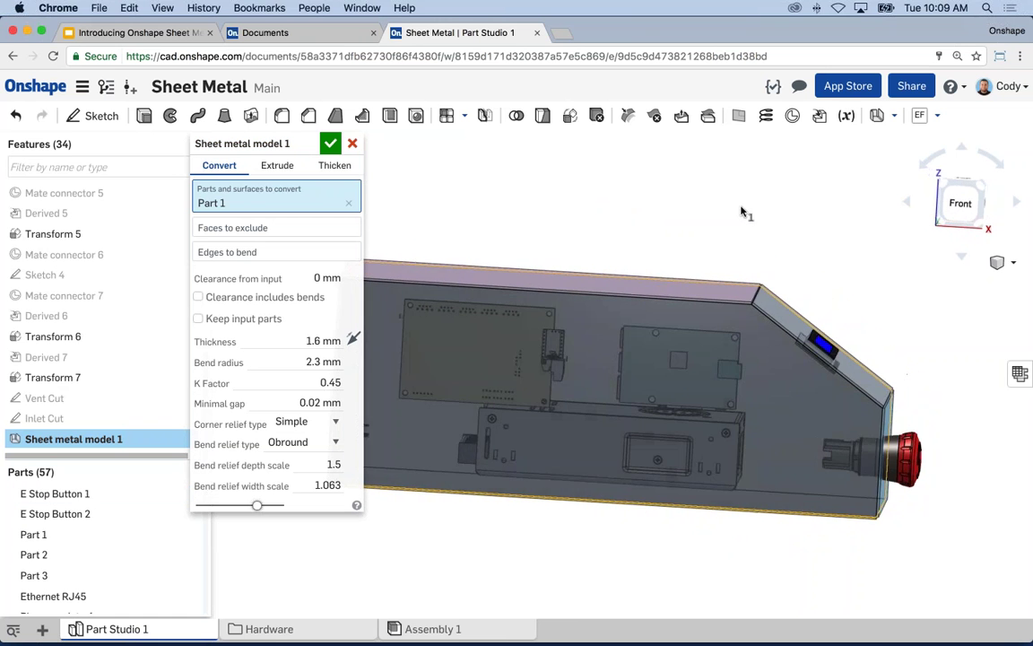
scroll(769, 373, up, 5)
right_drag(853, 420, 832, 352)
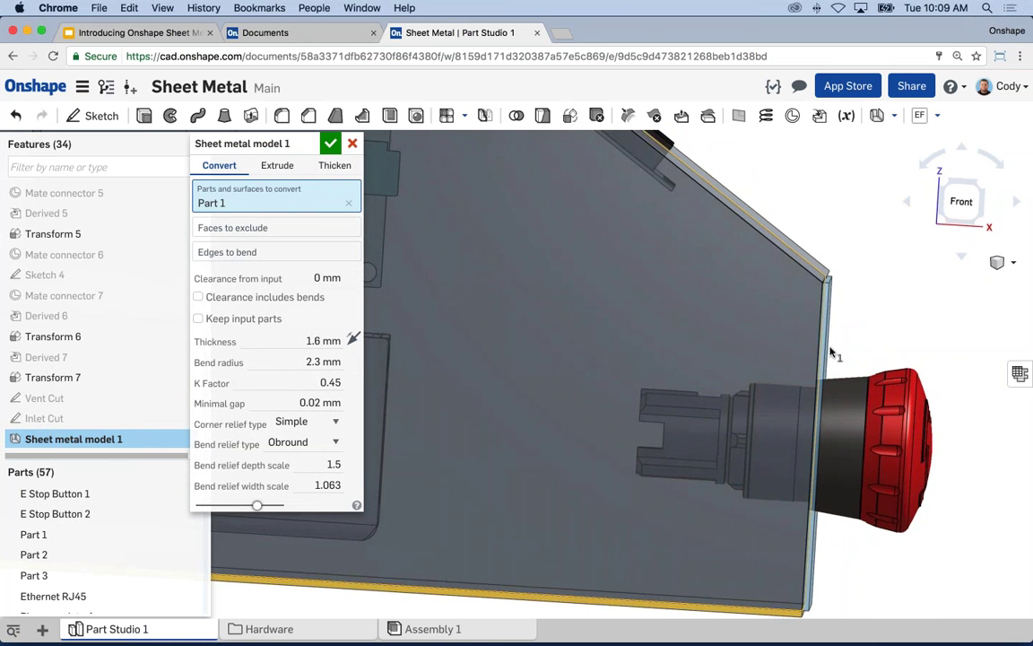
scroll(830, 287, up, 3)
right_drag(828, 211, 816, 287)
scroll(816, 287, down, 10)
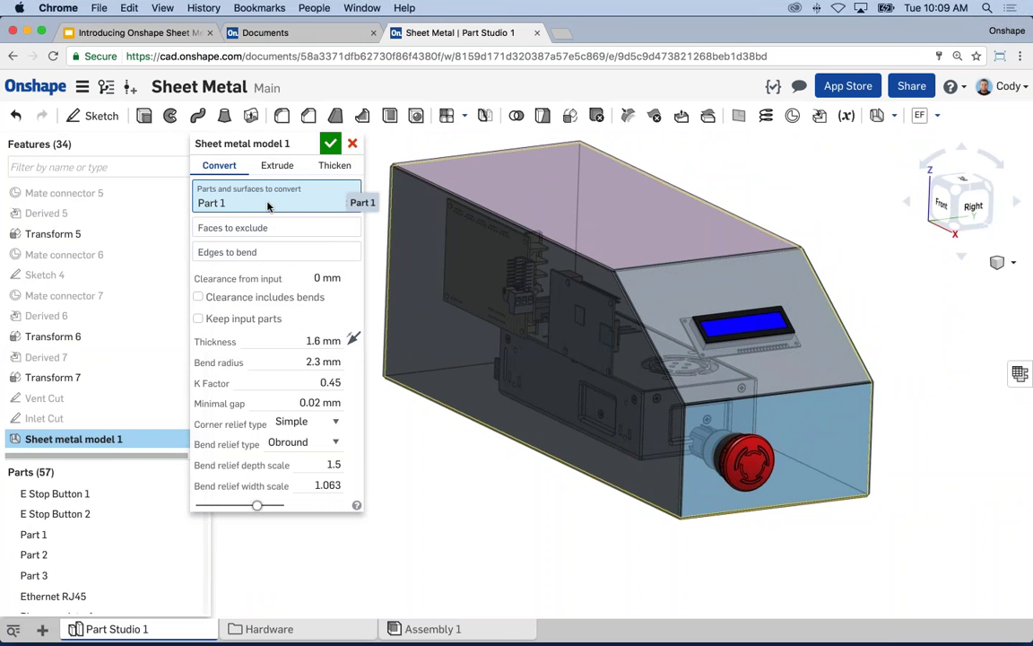
Add the long bottom edge on the enclosure's Front side as an edge to bend.
click(268, 253)
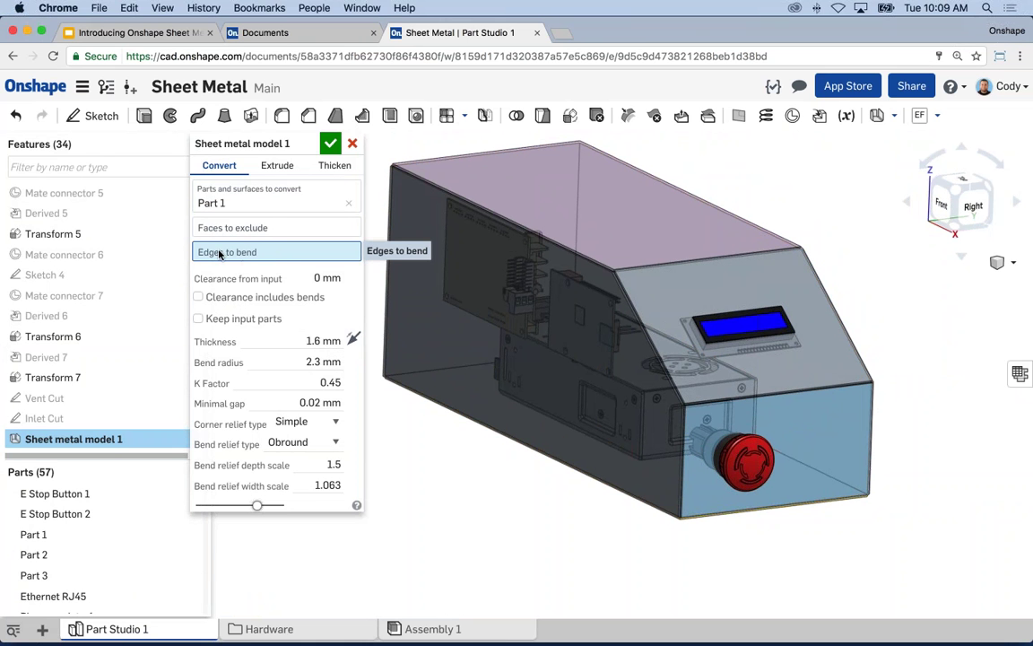
key(Left)
key(Left)
key(Up)
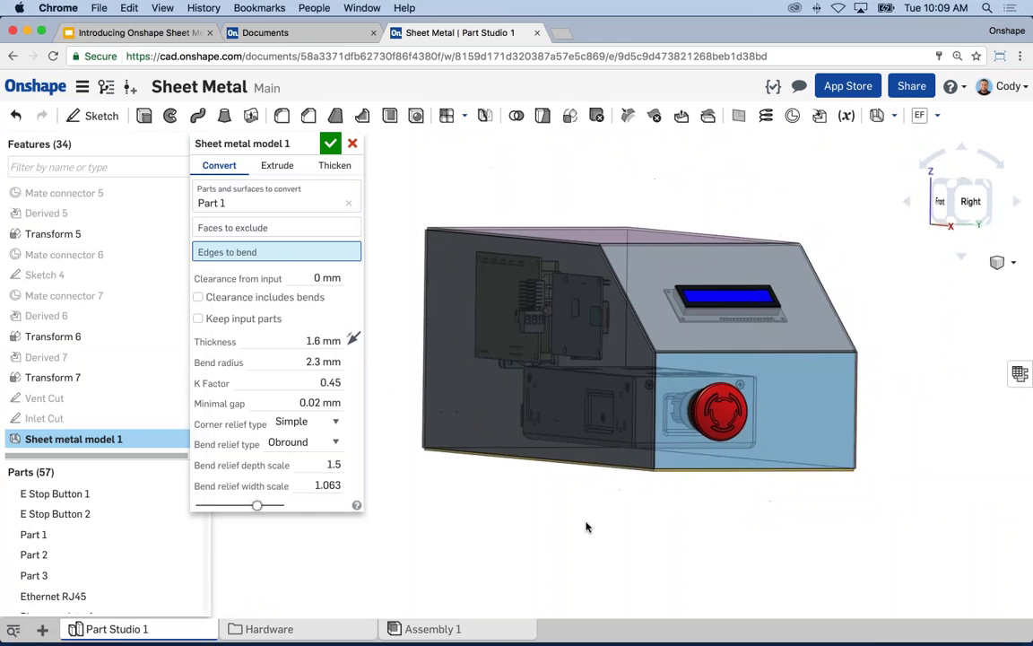
scroll(640, 463, up, 5)
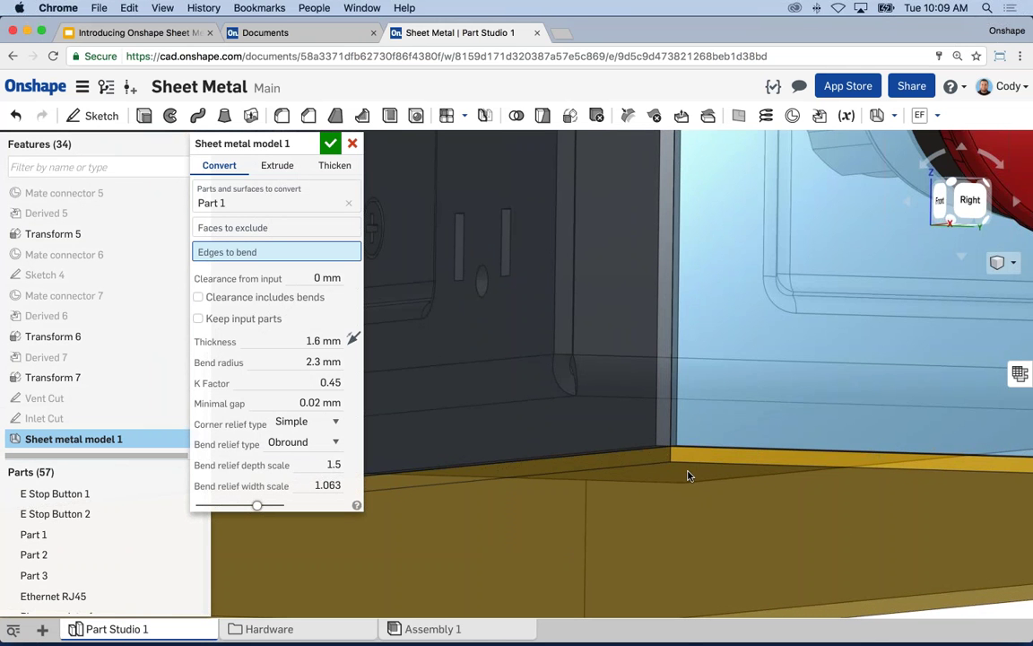
click(593, 454)
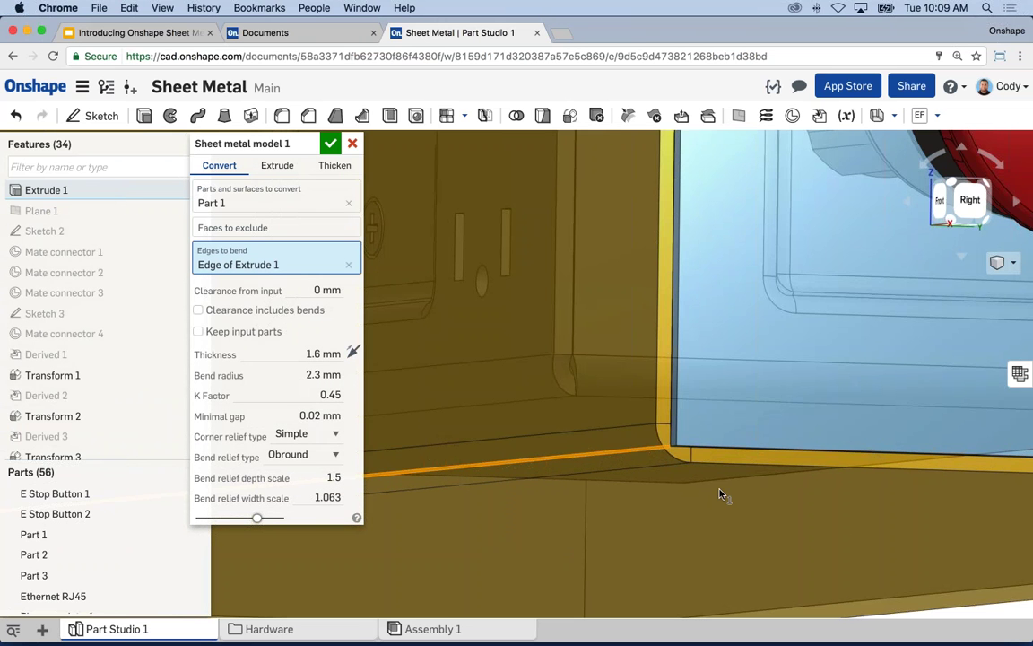
Add the opposite long bottom edge, on the Back side, to the edges to bend and inspect its bend.
scroll(719, 494, down, 5)
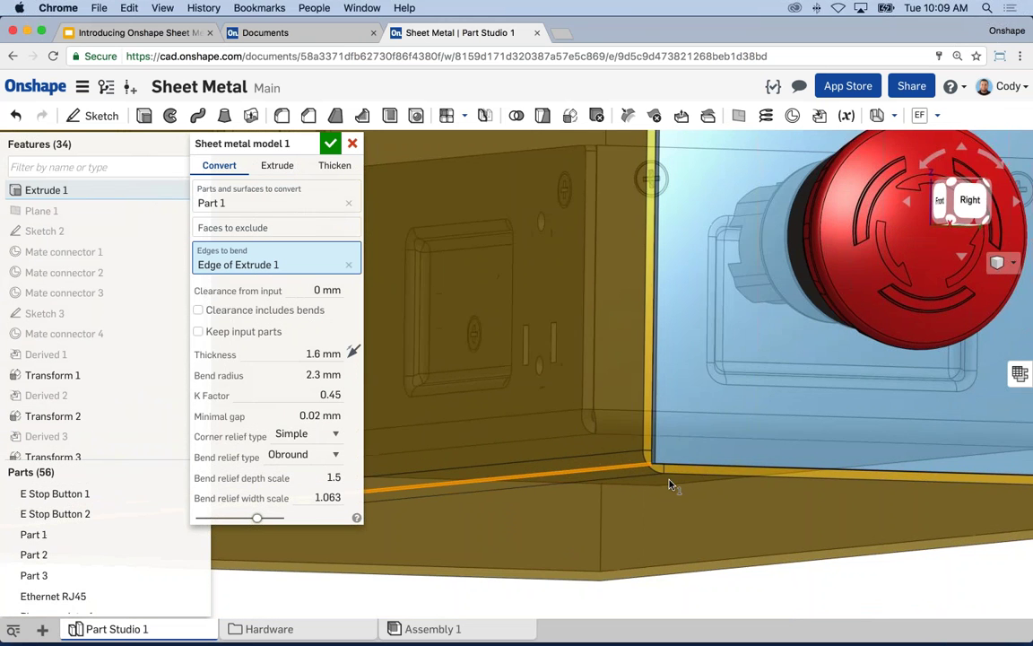
scroll(580, 439, up, 2)
scroll(549, 468, down, 2)
scroll(551, 467, down, 3)
scroll(802, 504, up, 2)
right_drag(803, 504, 738, 461)
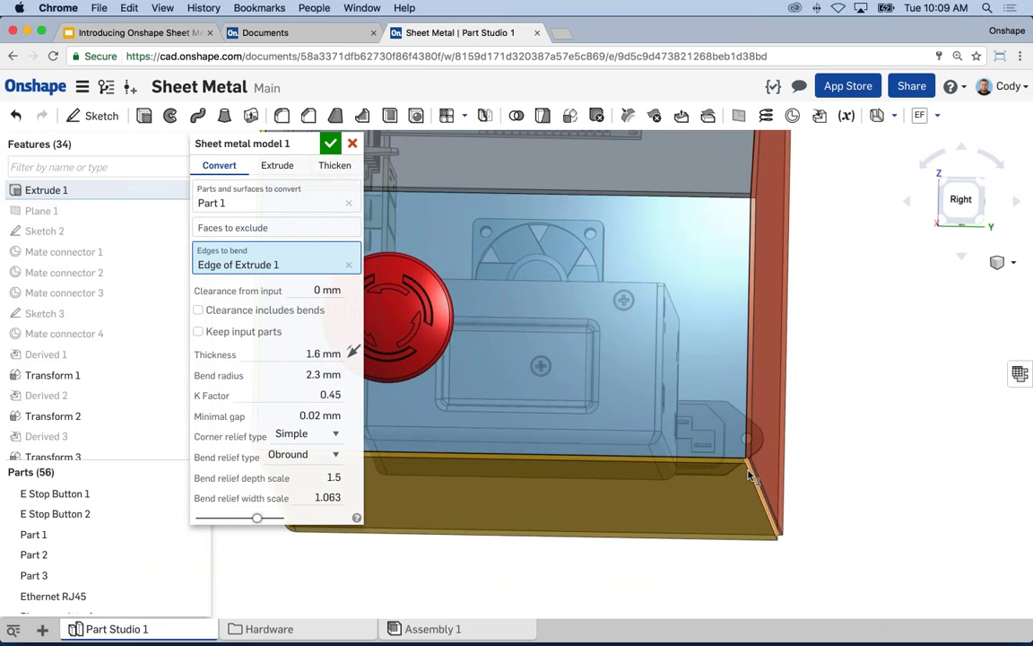
click(750, 475)
scroll(749, 474, up, 3)
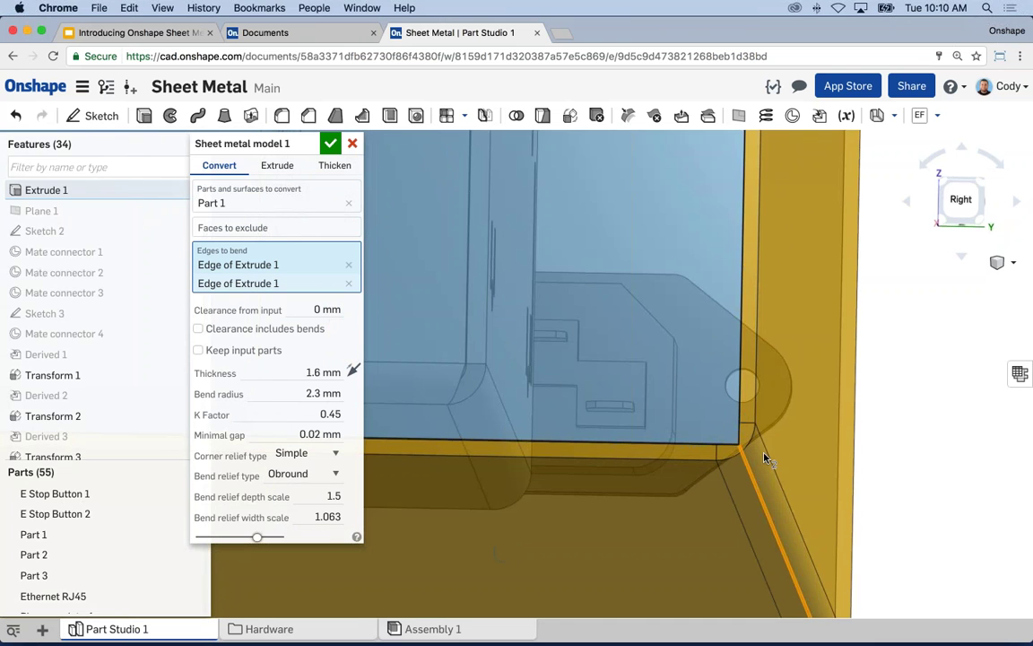
scroll(765, 458, down, 3)
scroll(617, 522, down, 5)
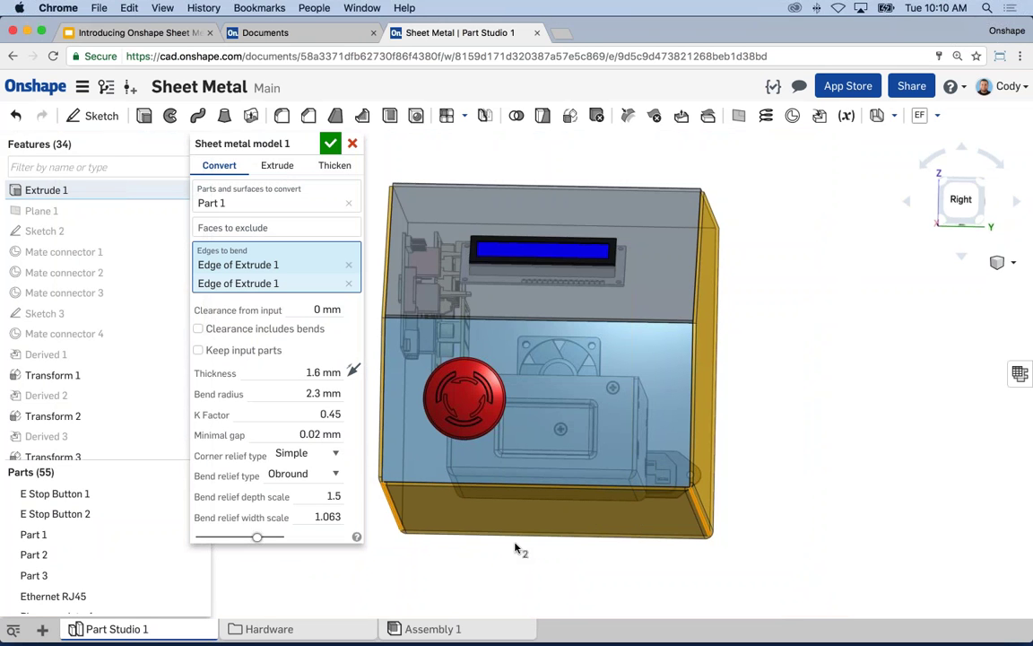
Add the short bottom edge at the fan and power-inlet end as the third edge to bend.
mouse_move(791, 498)
right_down()
mouse_move(791, 431)
mouse_move(810, 494)
right_up()
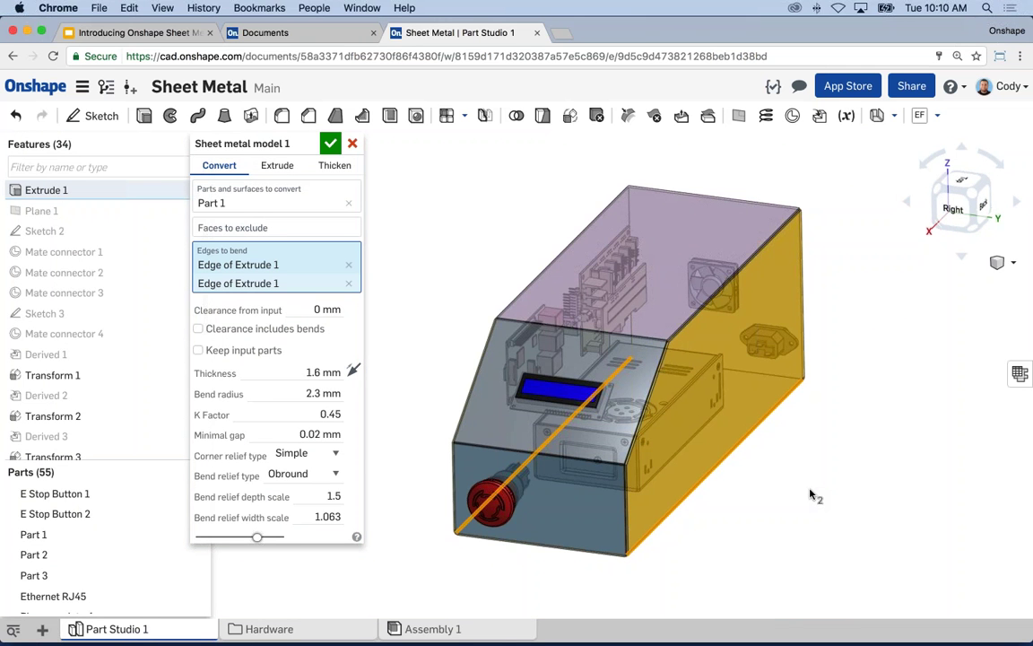
right_drag(816, 489, 547, 519)
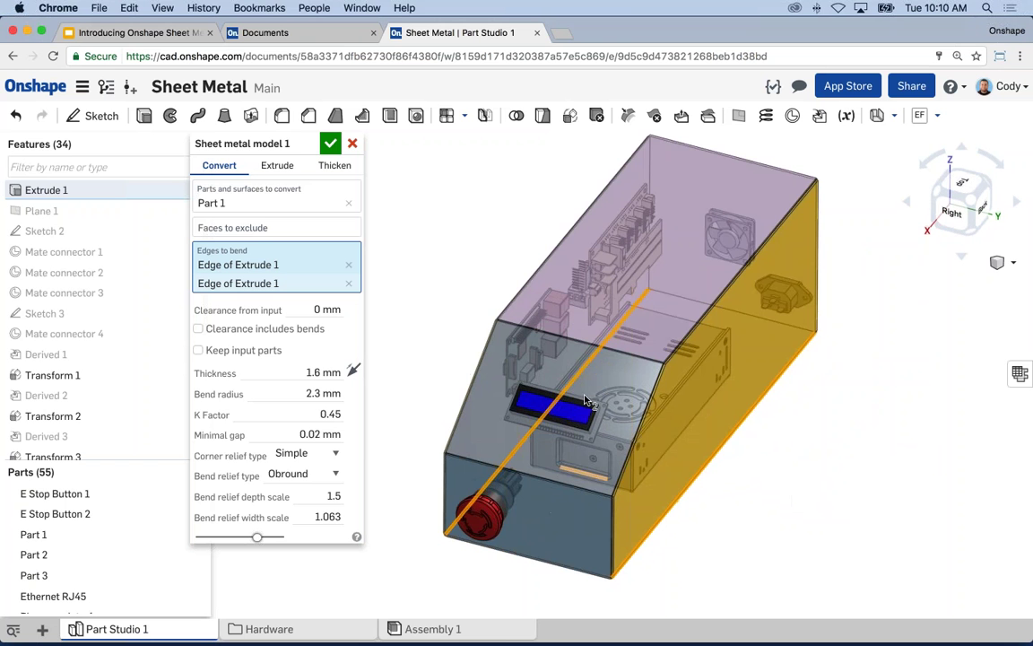
right_drag(780, 413, 516, 487)
scroll(517, 487, up, 6)
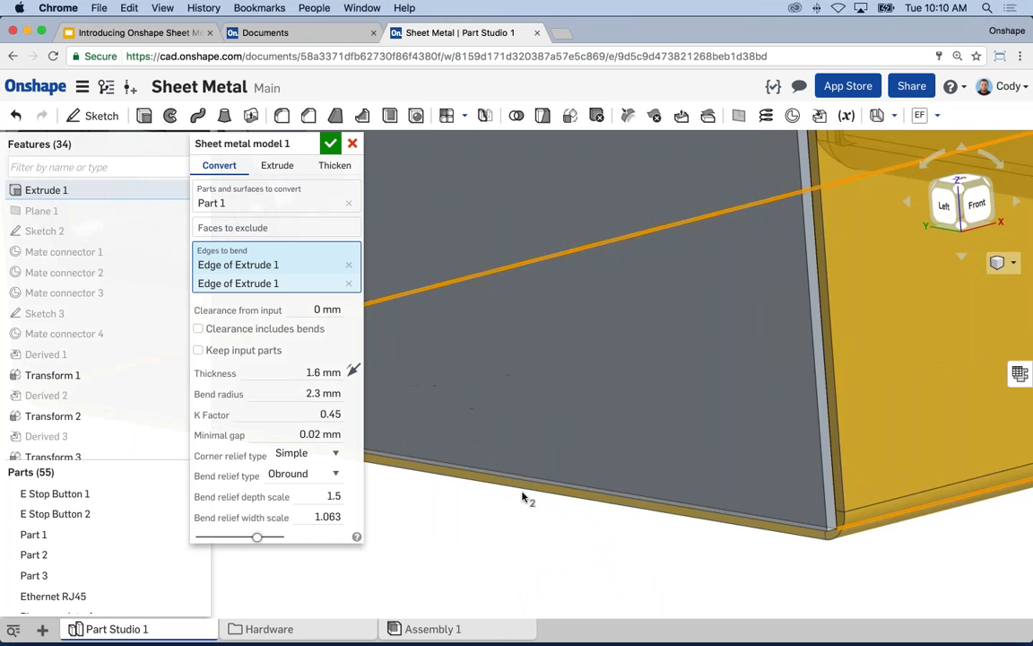
click(809, 528)
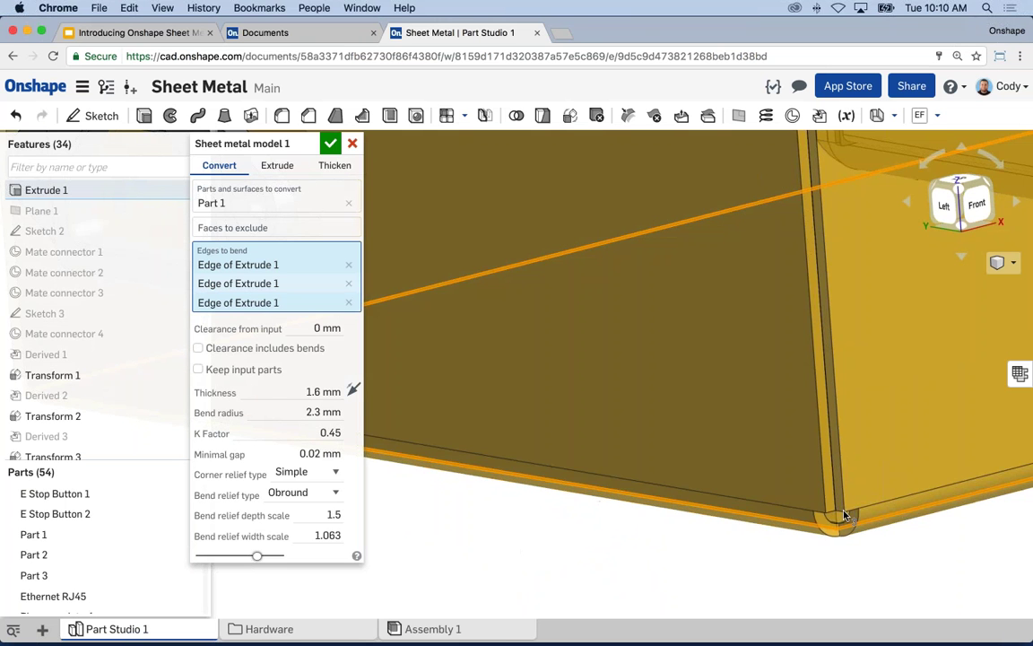
Examine the corner relief where the bottom bends meet, and the whole enclosure with its three bent edges.
right_drag(842, 509, 794, 464)
scroll(762, 439, up, 5)
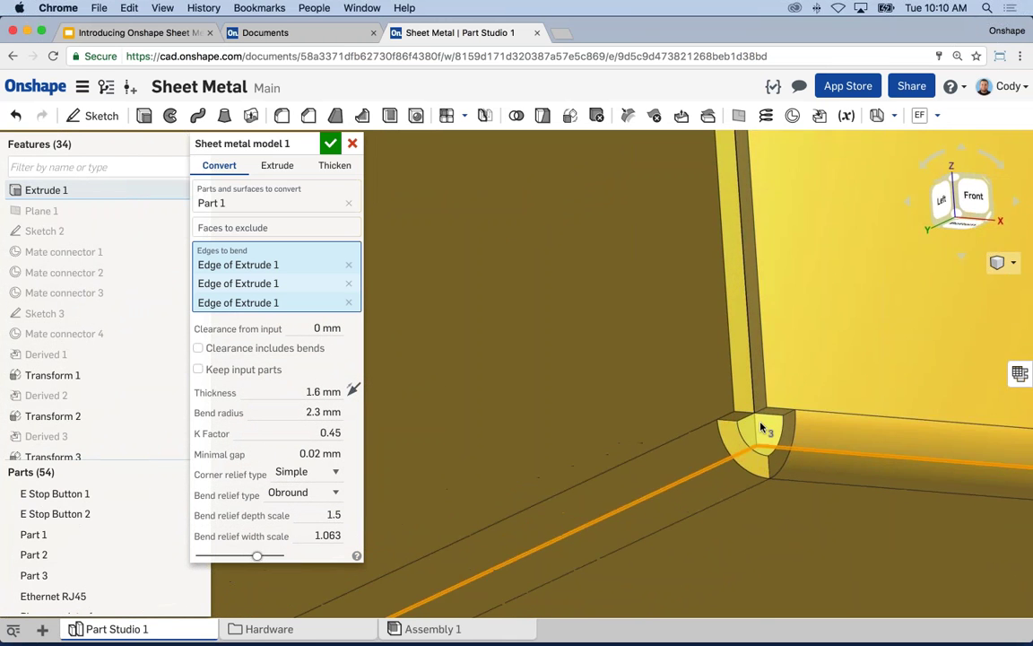
scroll(760, 425, down, 5)
right_drag(761, 425, 717, 565)
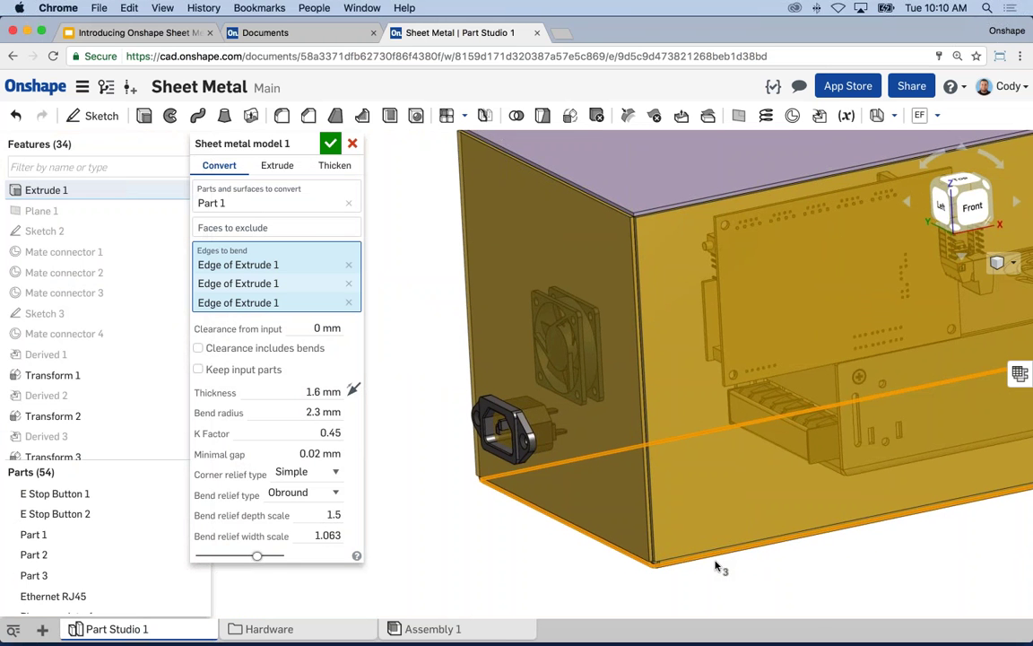
scroll(718, 563, down, 2)
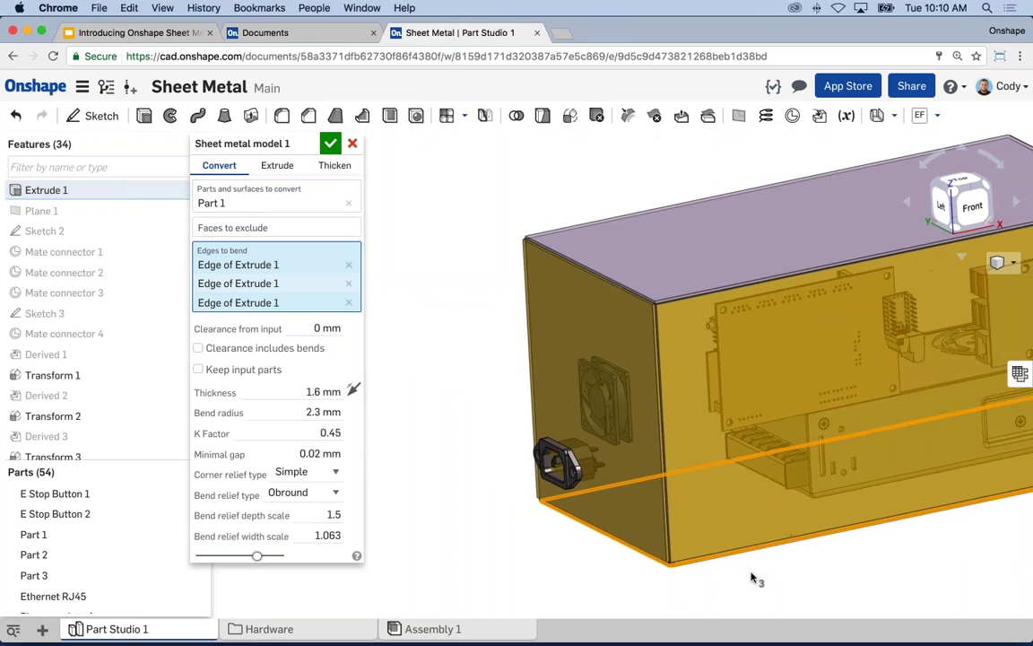
scroll(724, 574, down, 3)
scroll(807, 533, up, 2)
right_drag(789, 522, 536, 292)
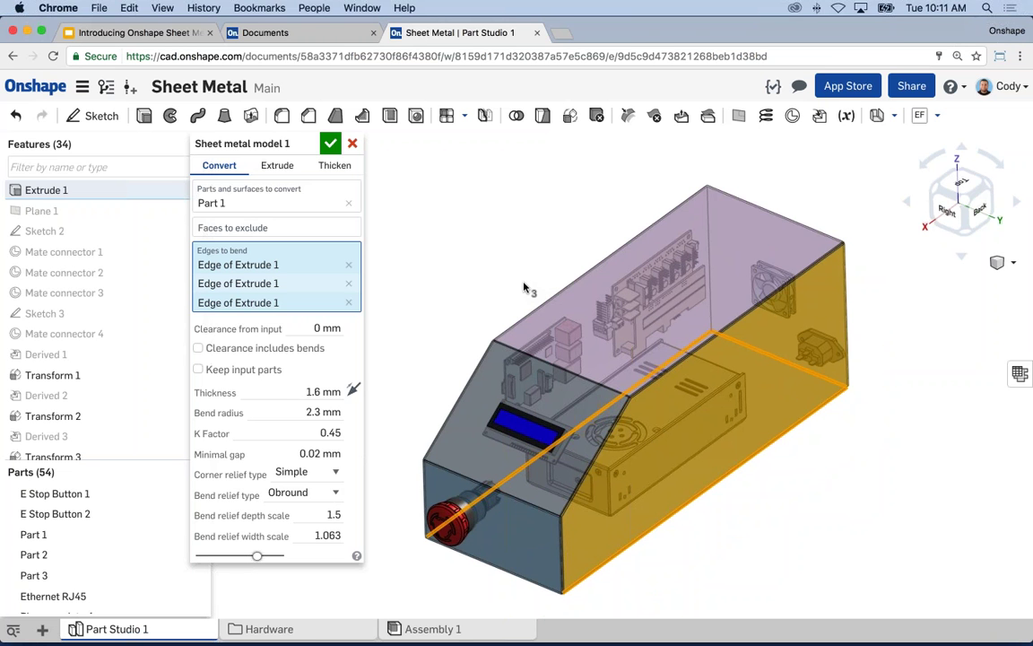
Exclude the top face, the sloped display face and the emergency-stop end face from the sheet metal conversion.
click(266, 227)
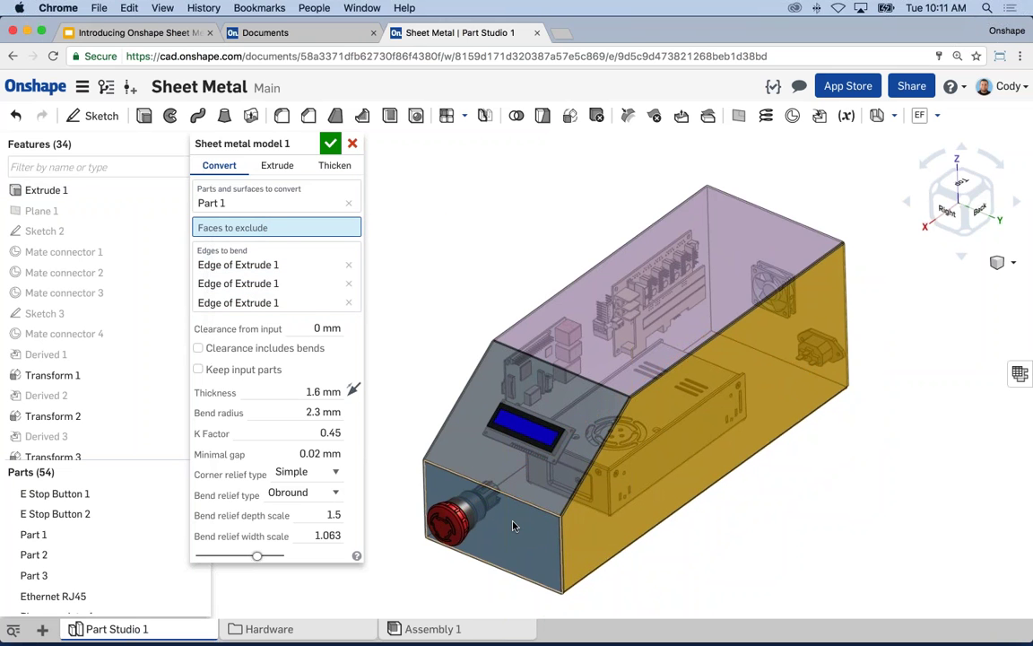
click(542, 481)
click(541, 481)
click(547, 311)
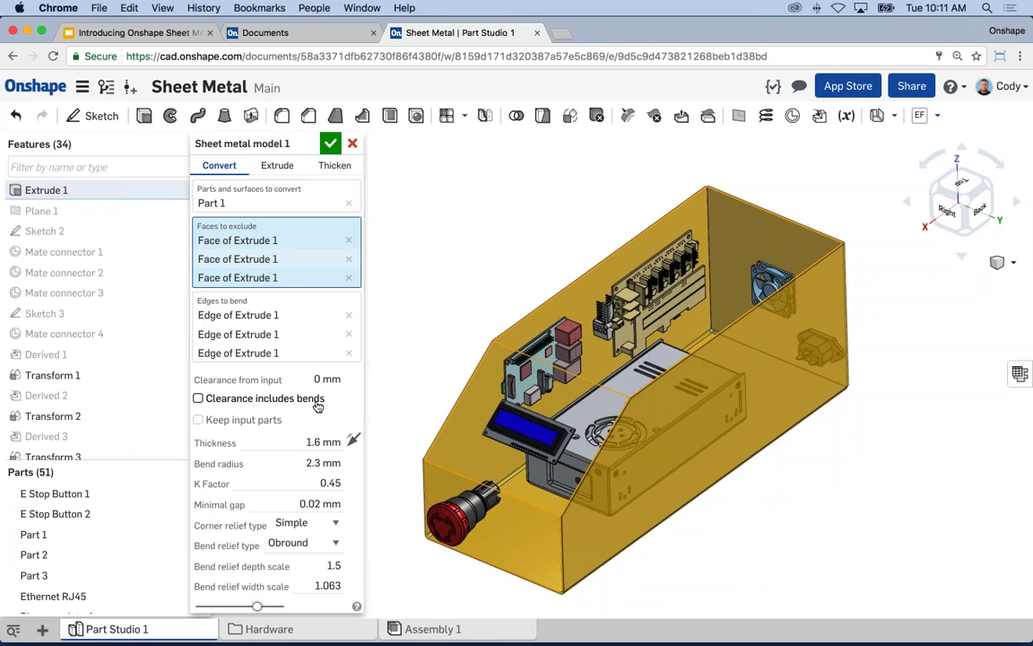
Review the thickness, bend radius, K factor and minimal gap, and complete the sheet metal conversion with the input parts kept.
click(323, 442)
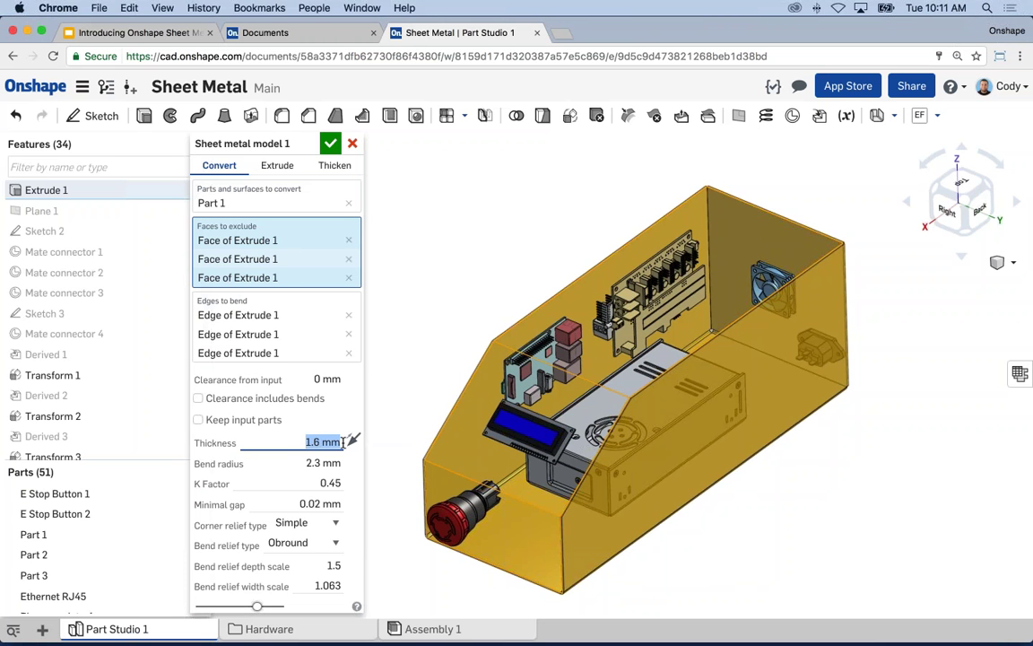
click(323, 462)
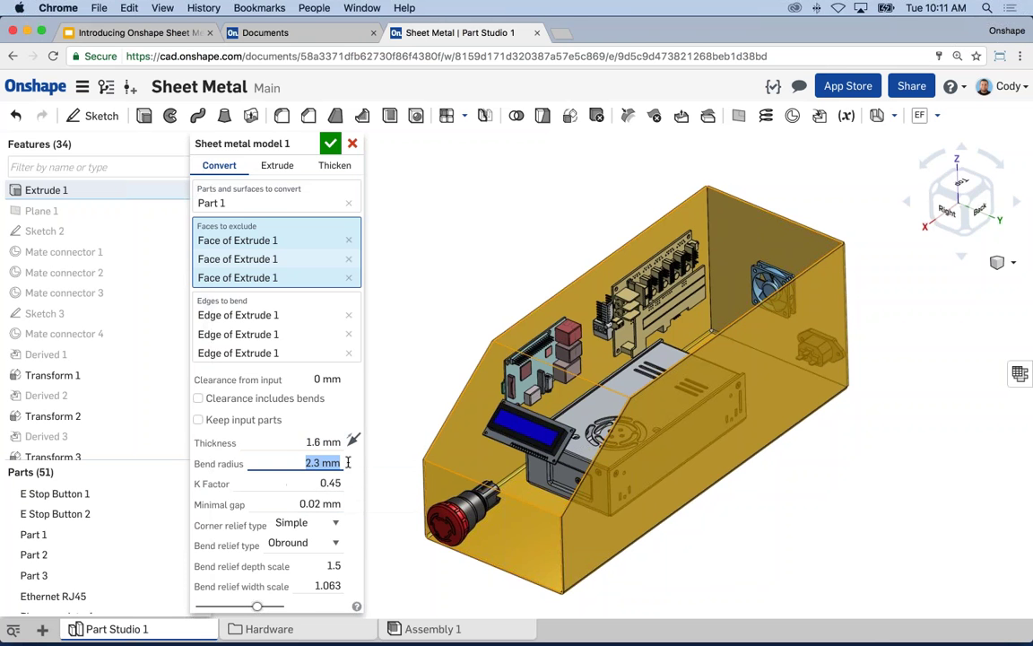
click(330, 484)
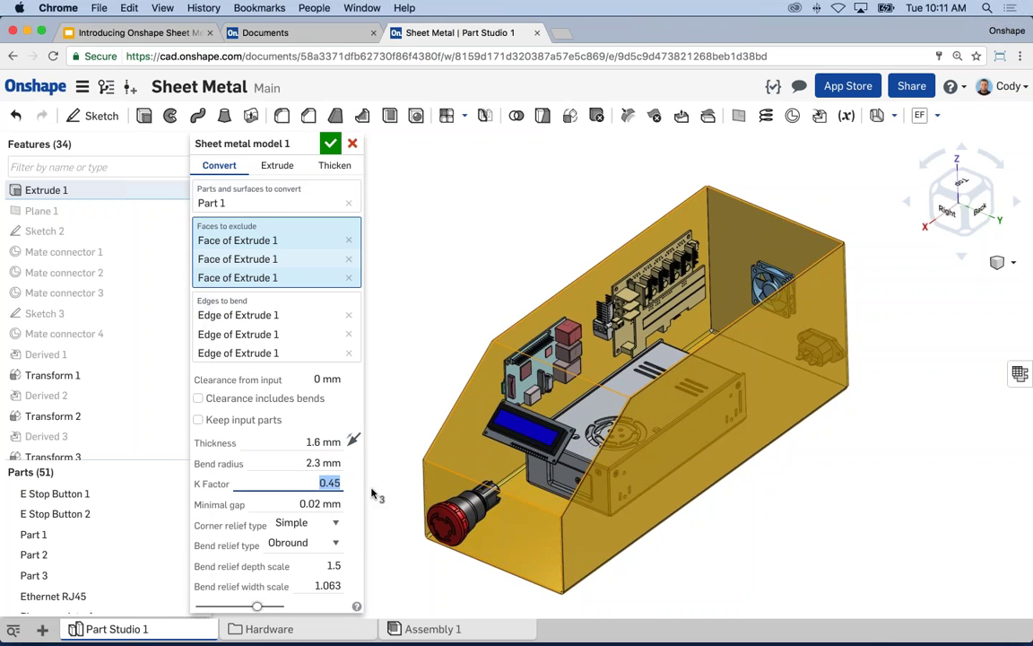
key(Tab)
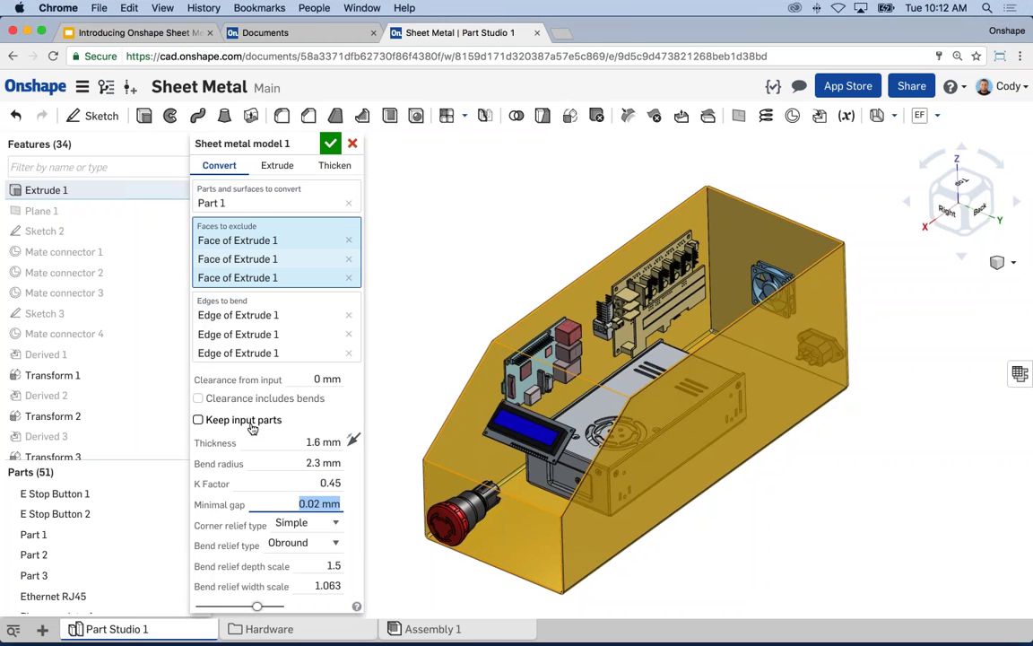
click(199, 422)
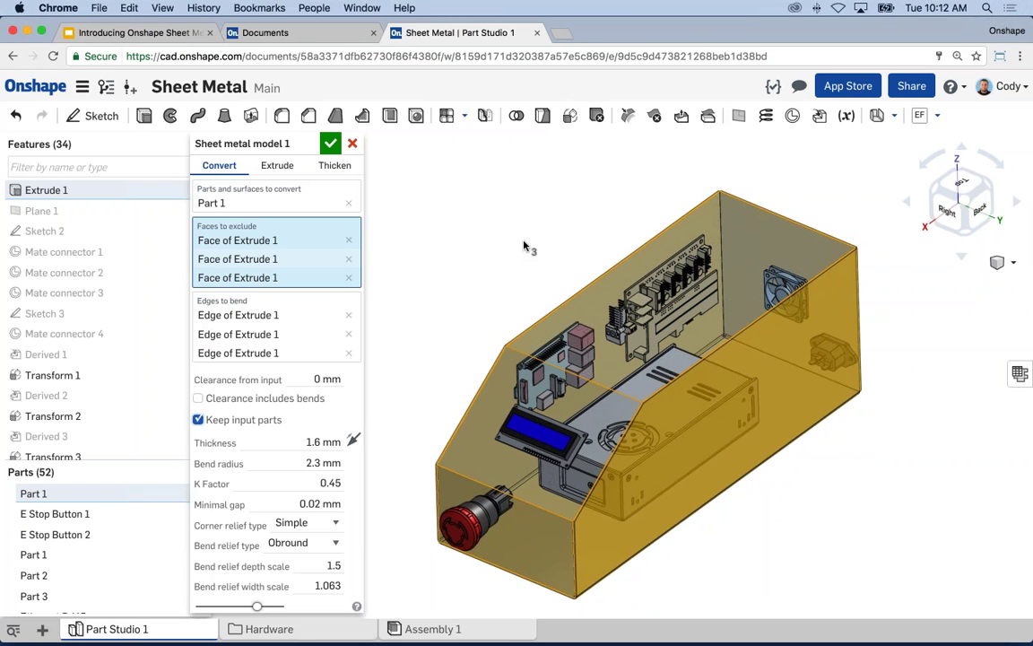
click(330, 143)
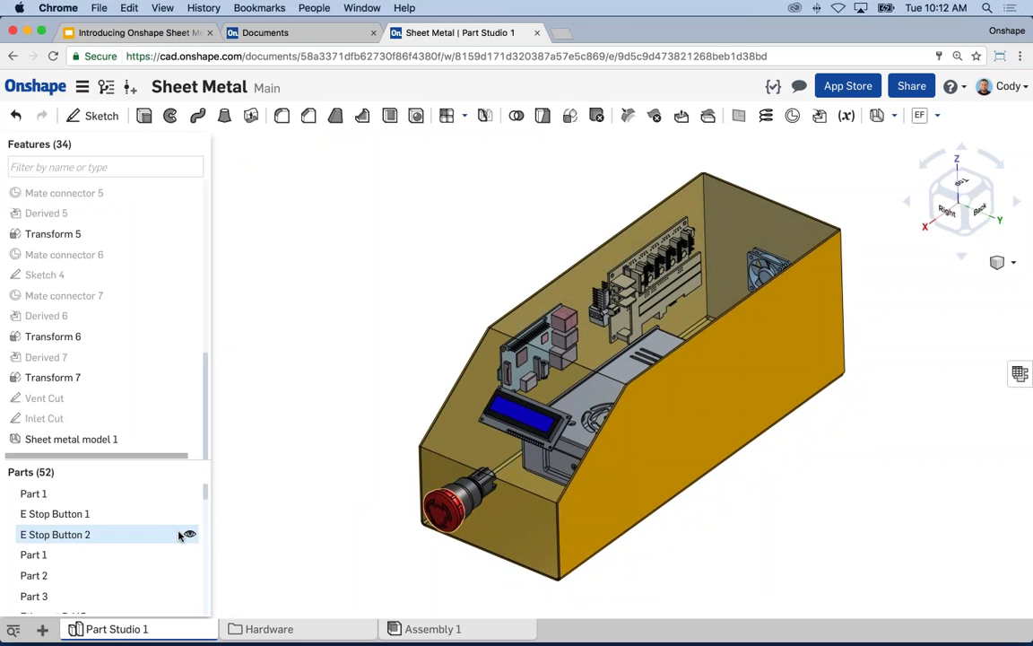
Show the flat pattern and the bend and rip table of the converted sheet metal part.
scroll(201, 516, down, 15)
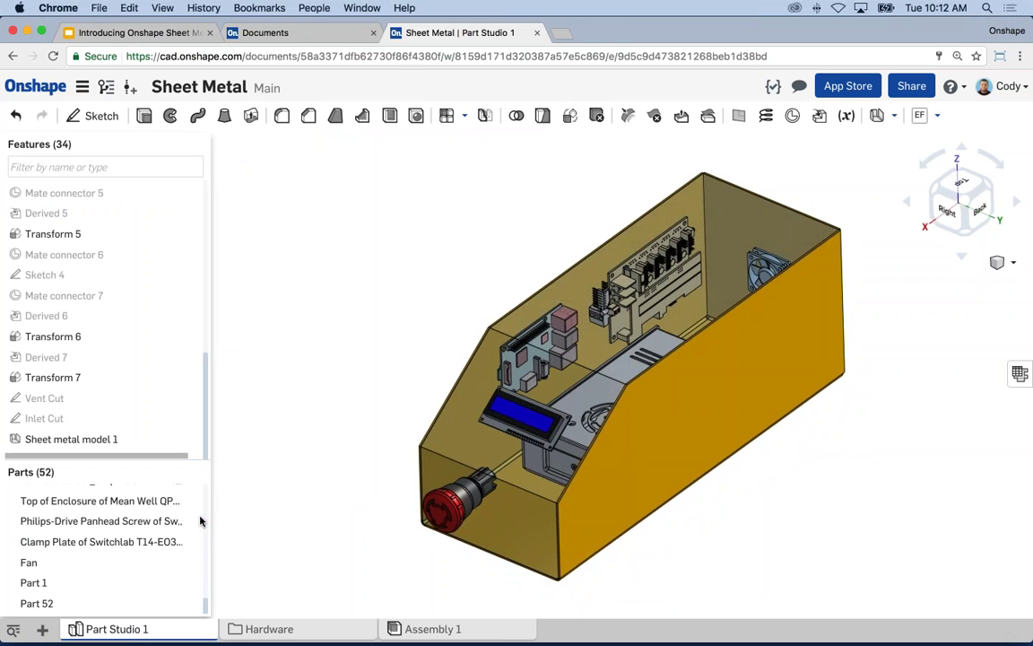
right_drag(314, 504, 464, 510)
middle_drag(464, 510, 453, 493)
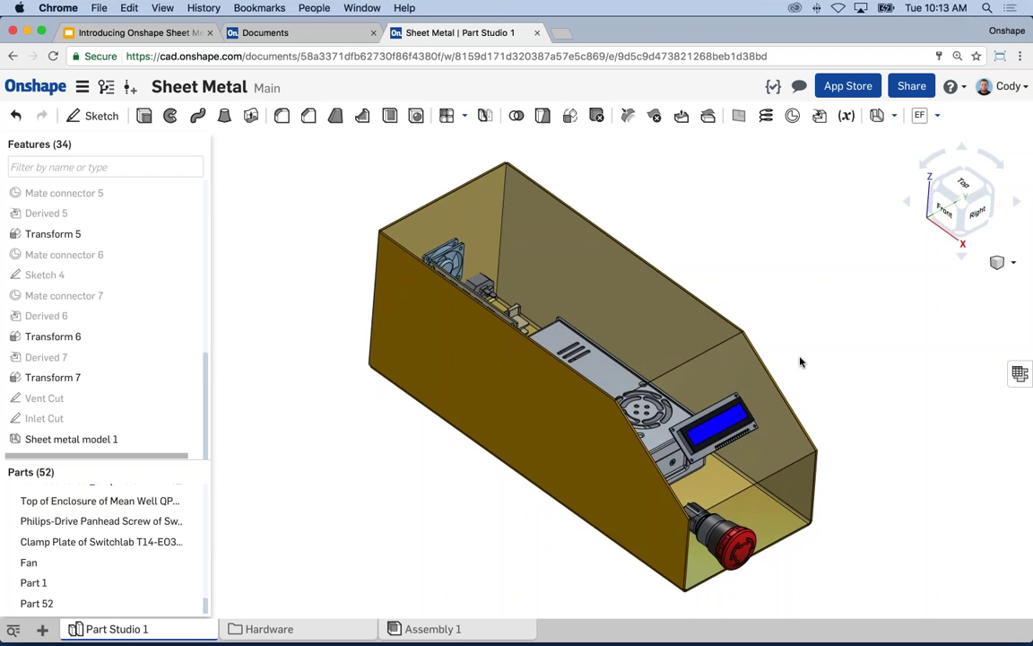
click(1020, 373)
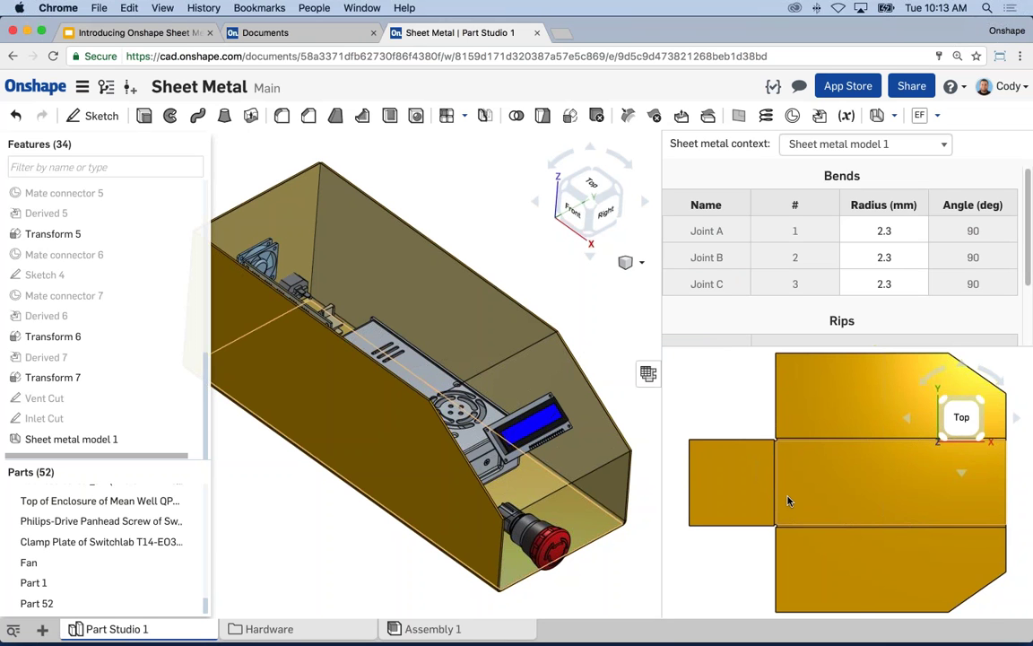
Examine the corner relief in the flat pattern and the ripped vertical edge at the power-inlet end of the folded model.
scroll(783, 450, up, 3)
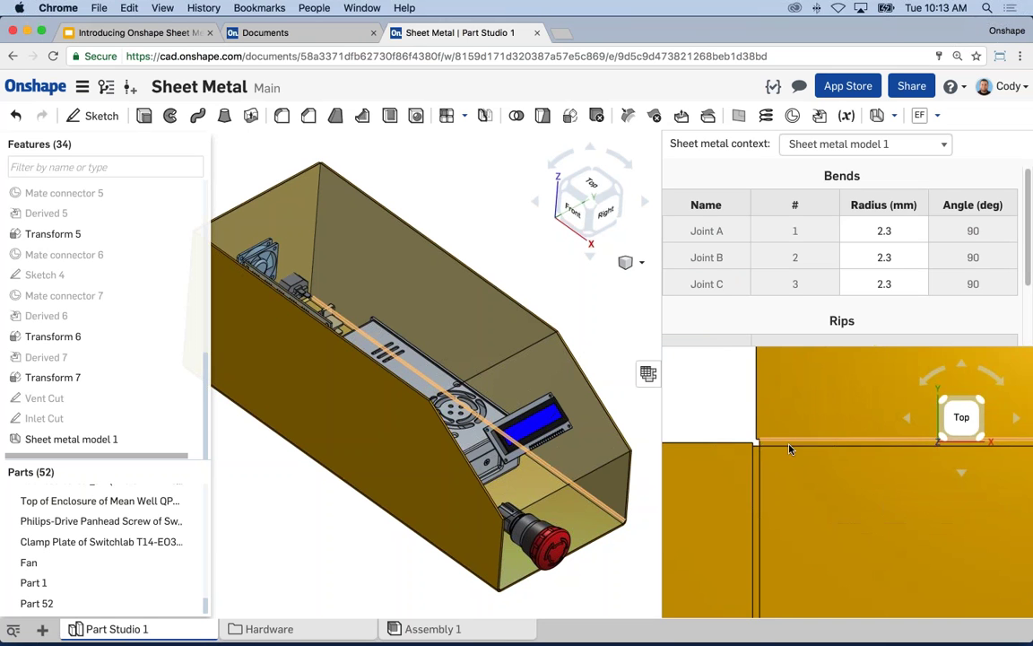
scroll(784, 450, up, 2)
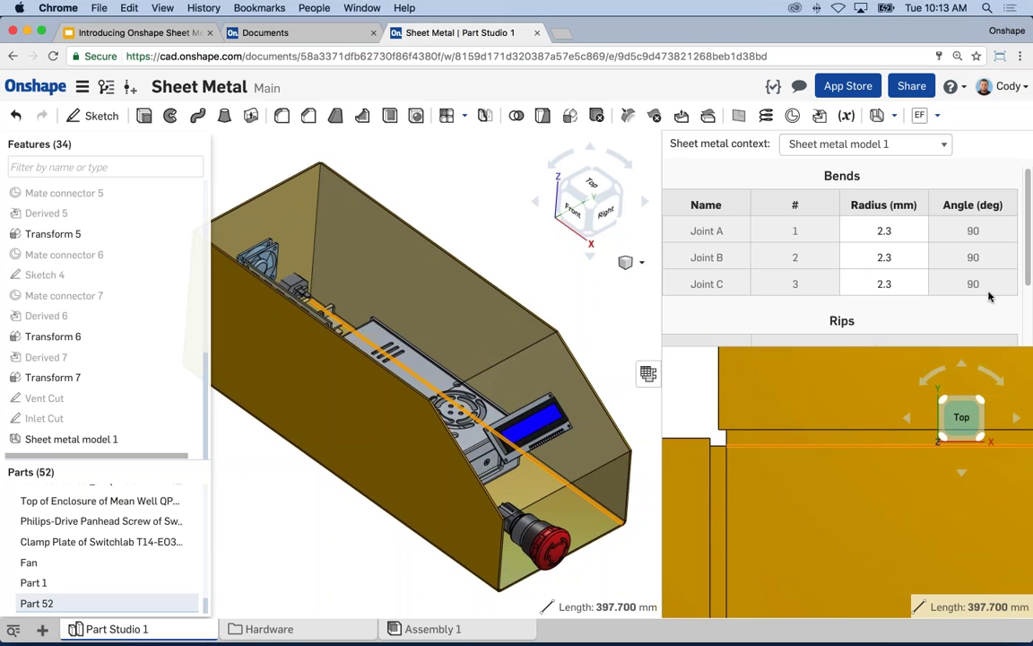
scroll(576, 294, down, 2)
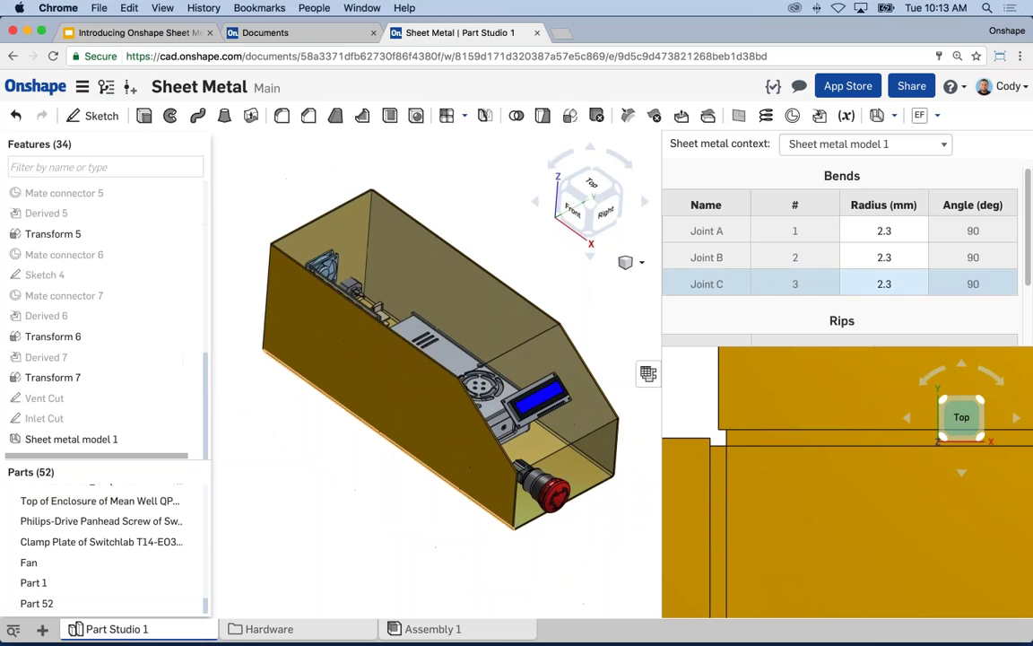
right_drag(450, 242, 260, 323)
scroll(273, 332, up, 5)
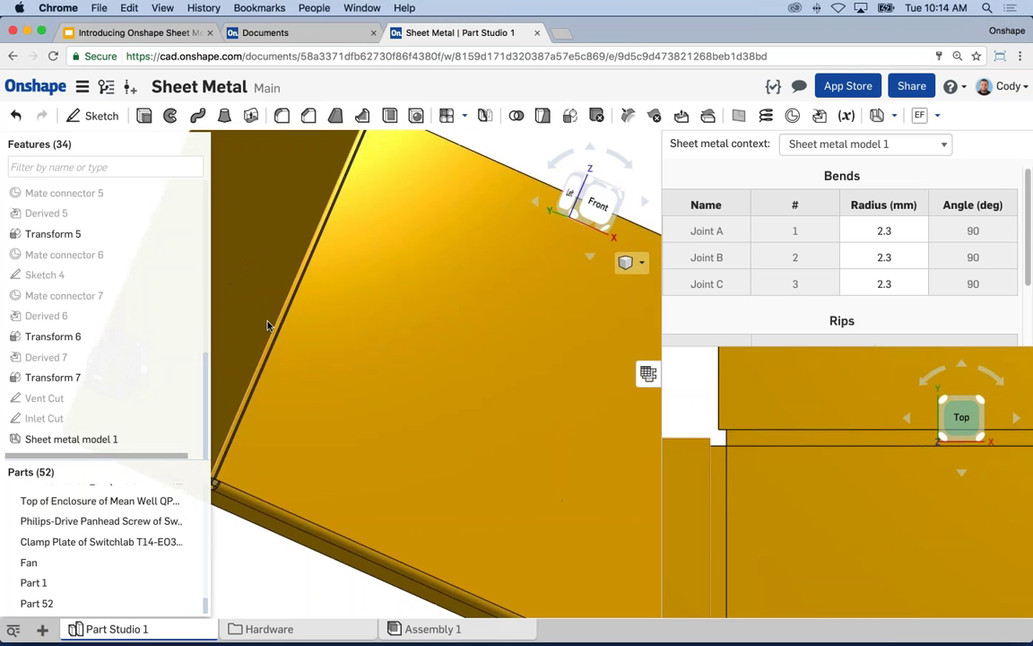
scroll(272, 332, up, 2)
click(284, 334)
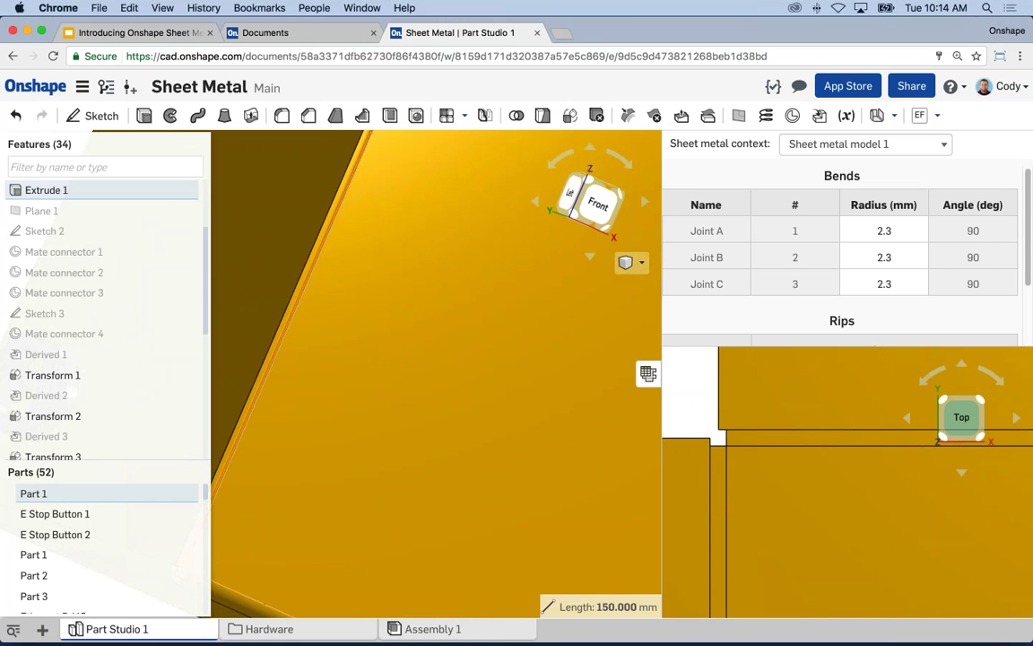
scroll(847, 452, down, 5)
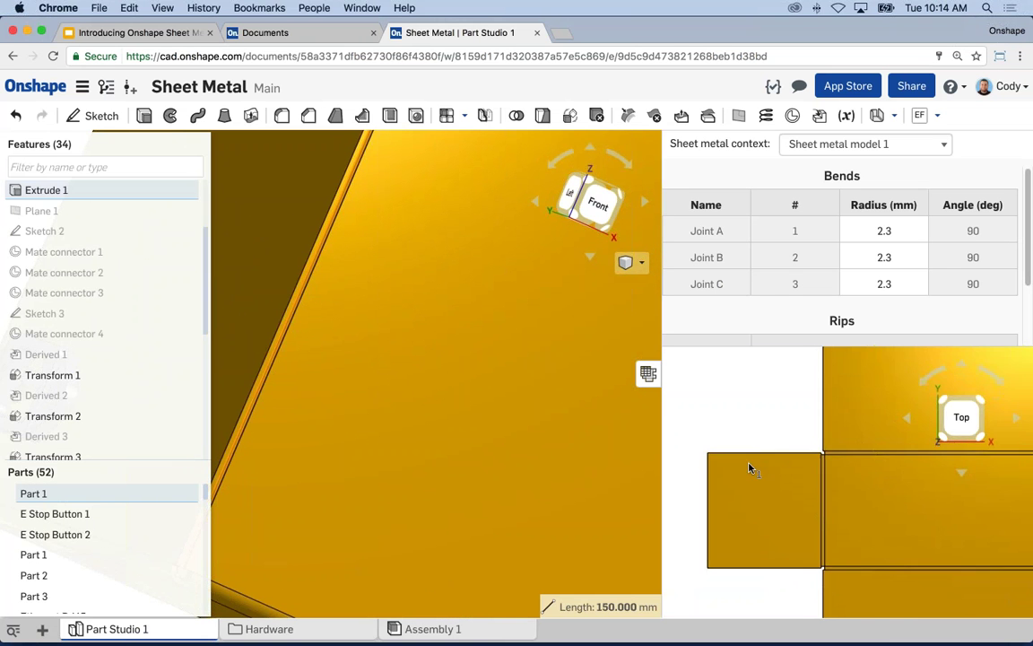
scroll(816, 478, down, 2)
middle_drag(819, 478, 853, 479)
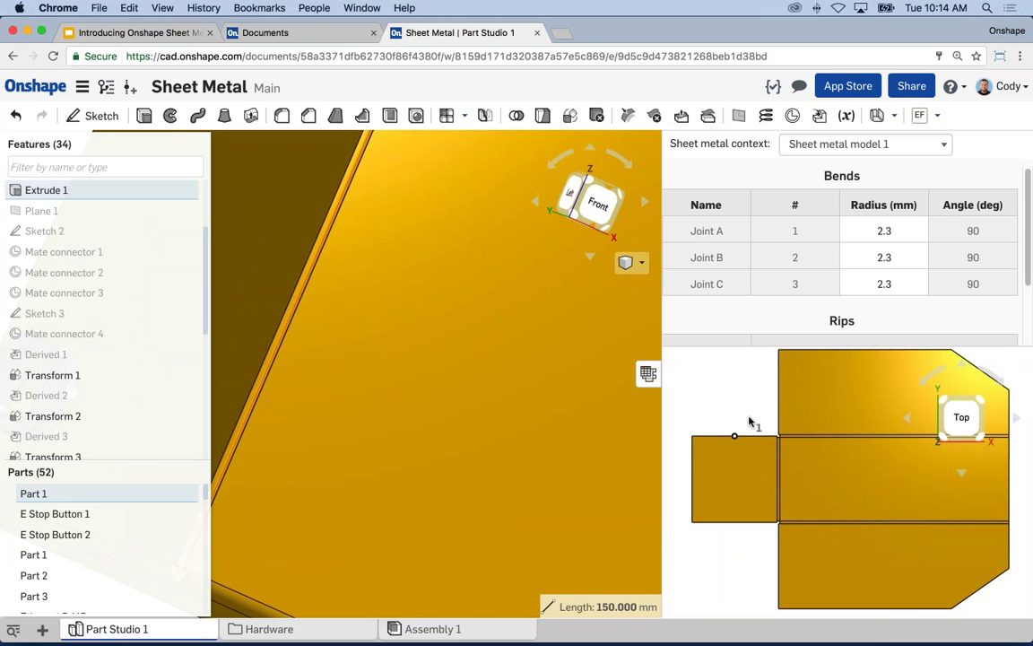
key(Escape)
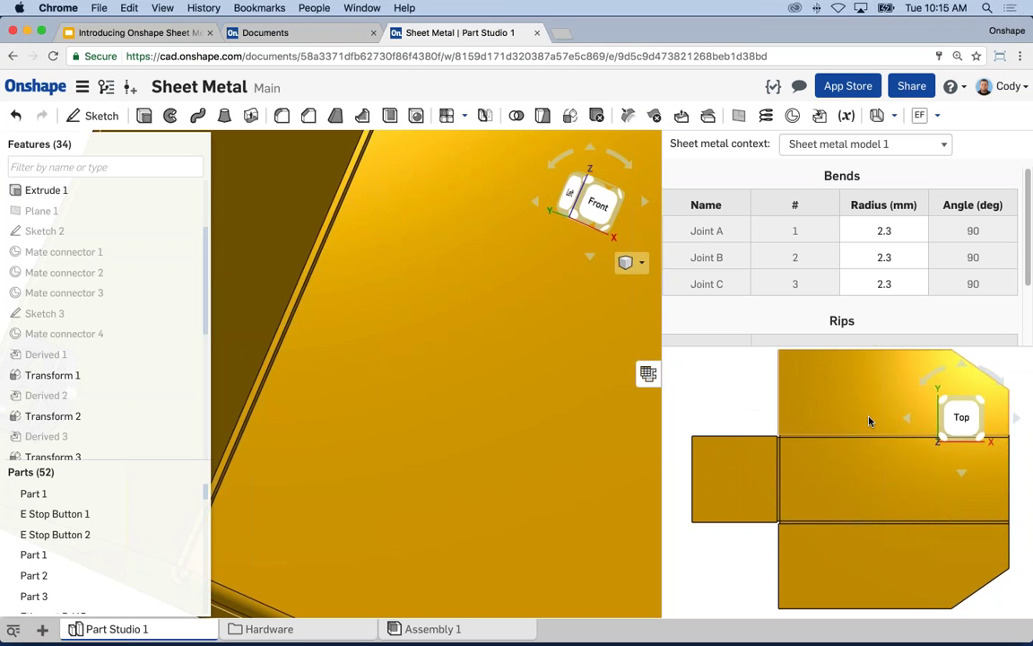
Review the bends and rips in the sheet metal table, comparing them with the folded model and the flat pattern.
scroll(755, 409, down, 3)
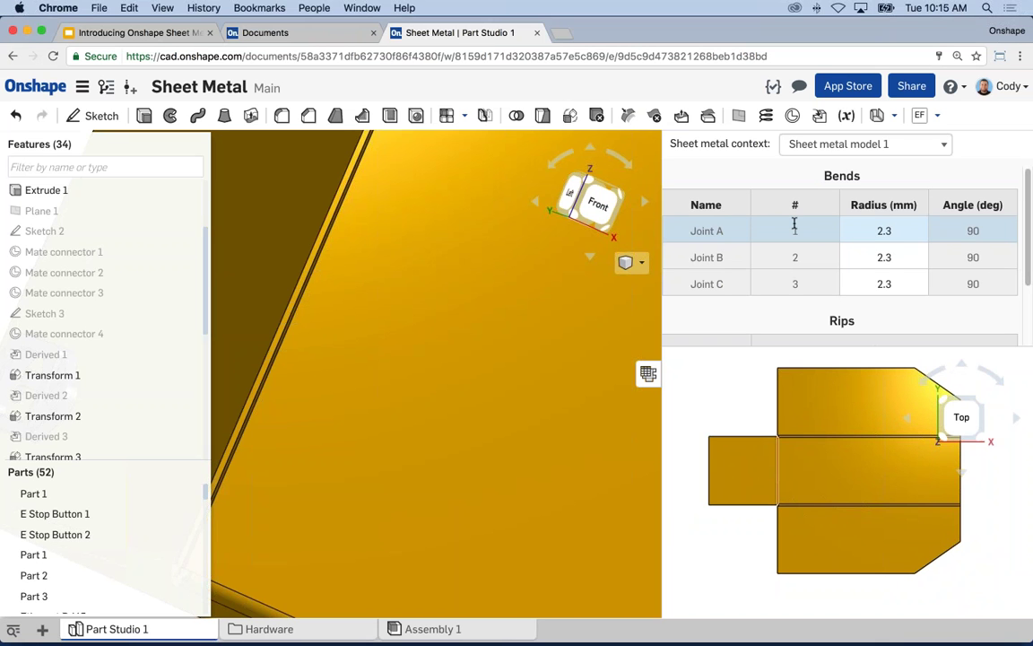
scroll(868, 459, up, 2)
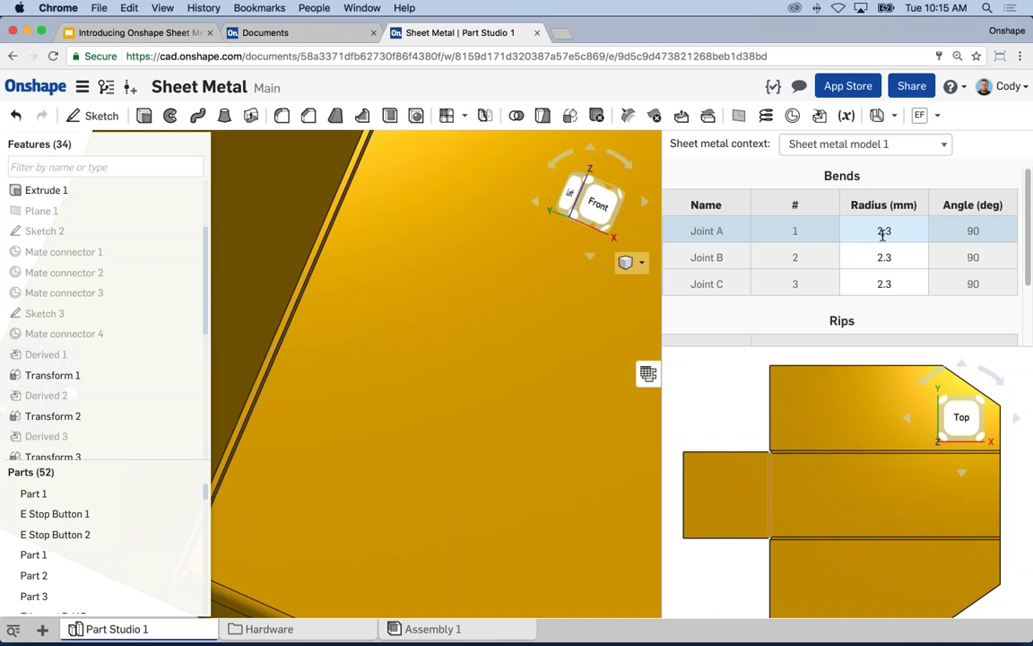
scroll(906, 260, down, 2)
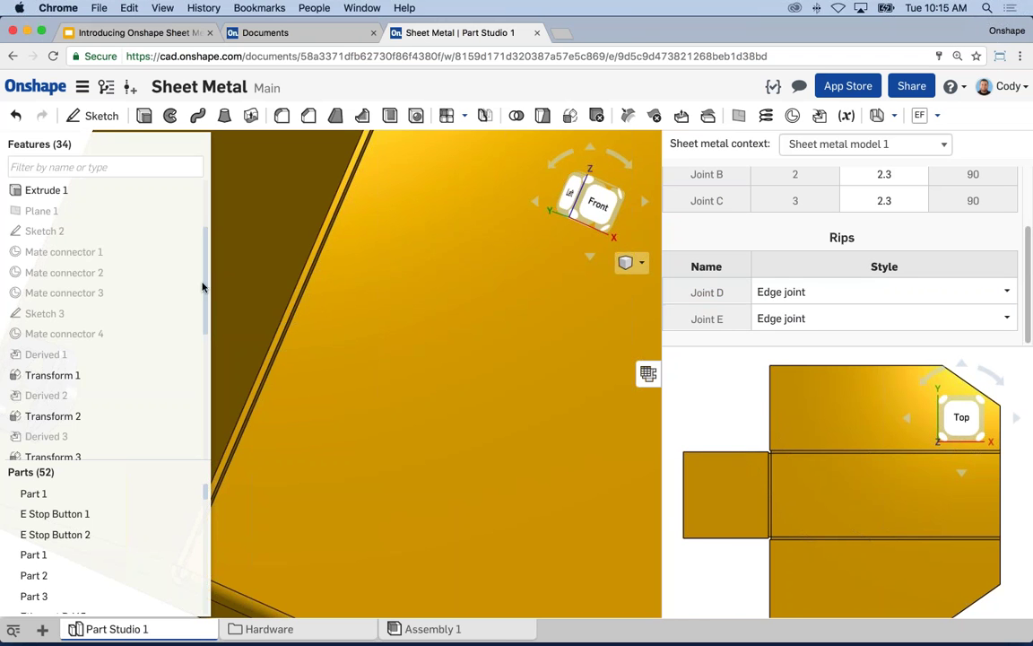
scroll(204, 333, down, 6)
scroll(197, 351, up, 6)
scroll(520, 383, down, 5)
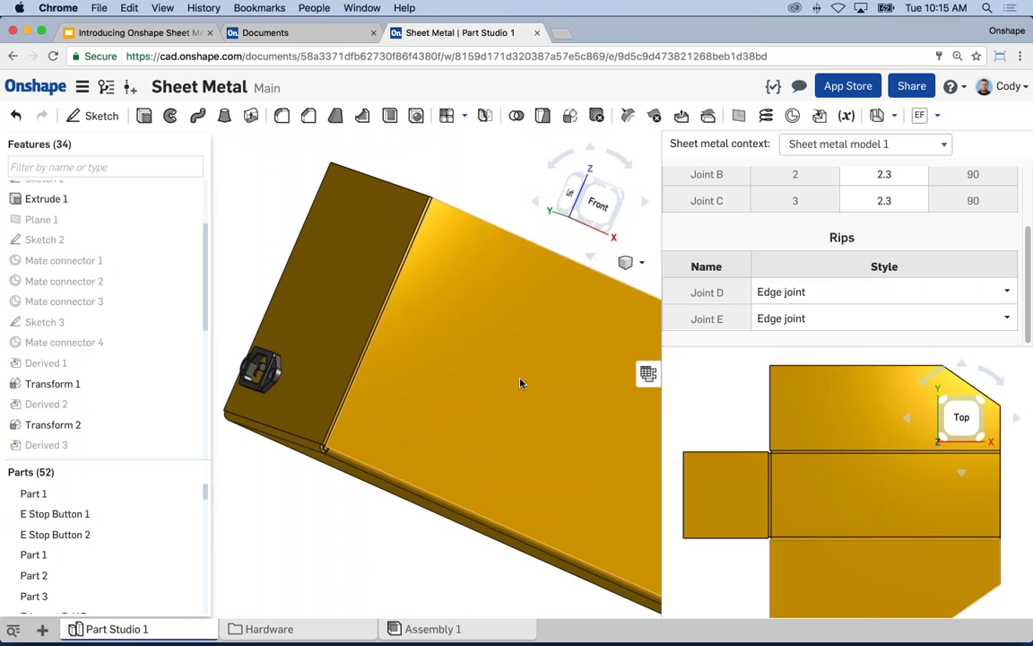
scroll(1029, 226, up, 1)
scroll(1029, 227, up, 1)
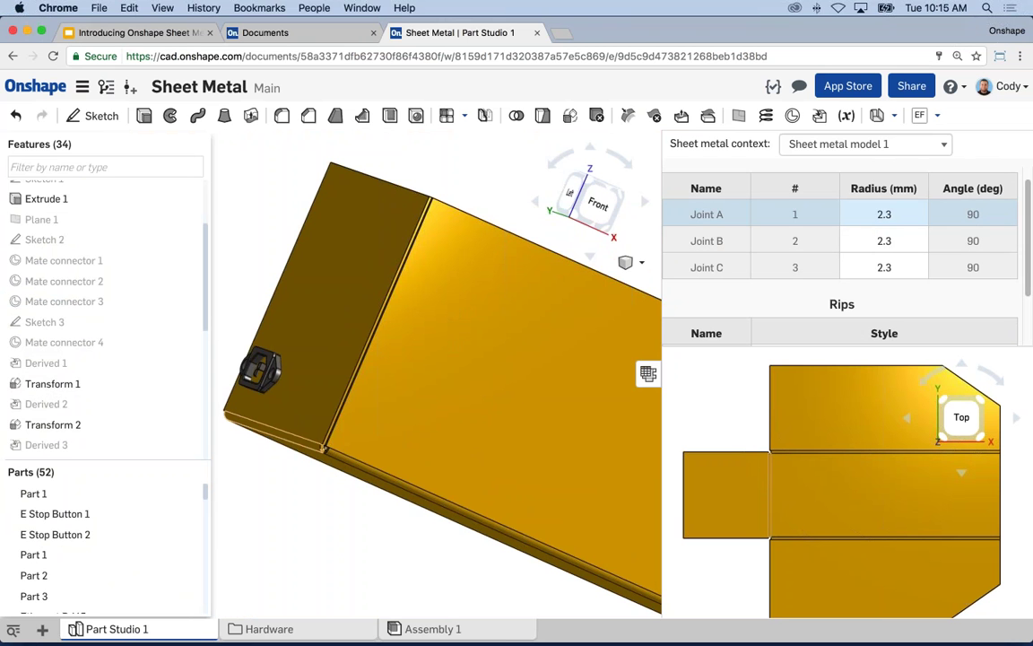
click(889, 214)
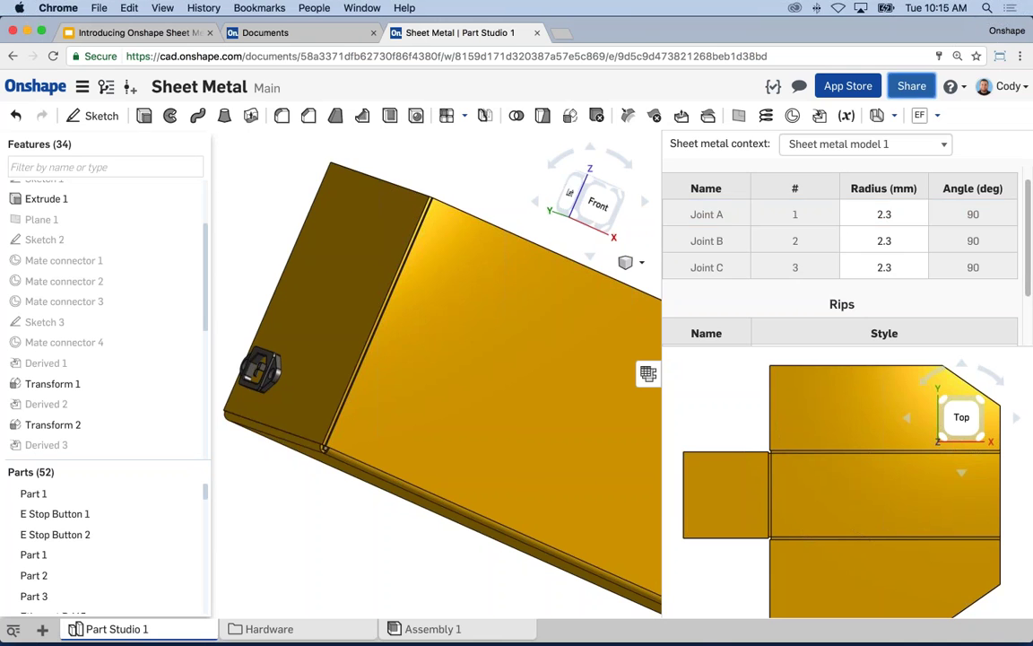
Share the document with an individual contact, granting edit permission.
click(911, 86)
click(358, 413)
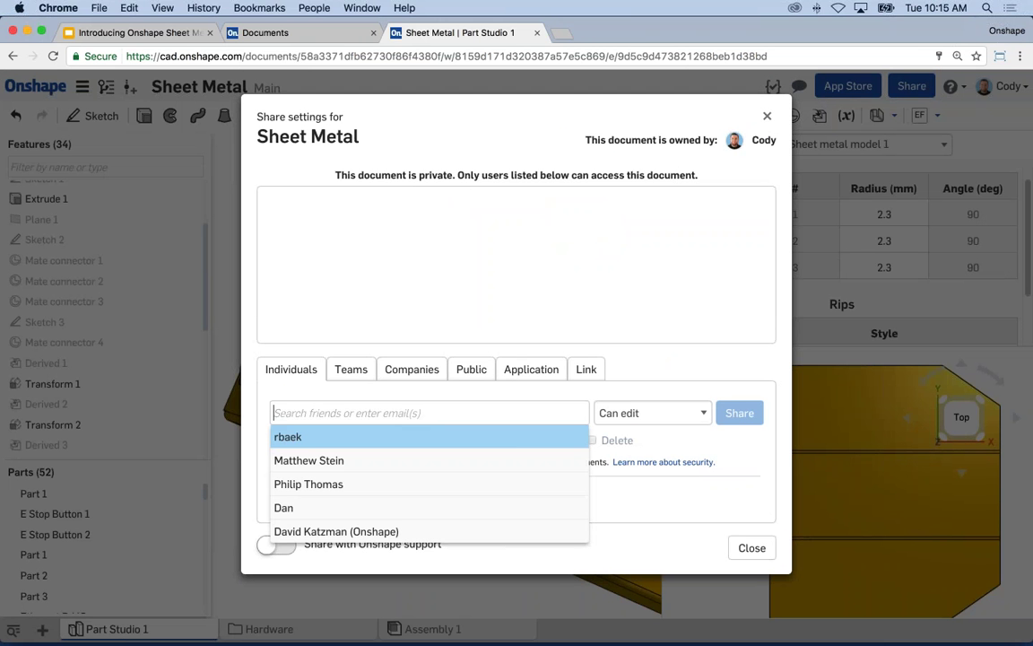
text(co)
click(328, 462)
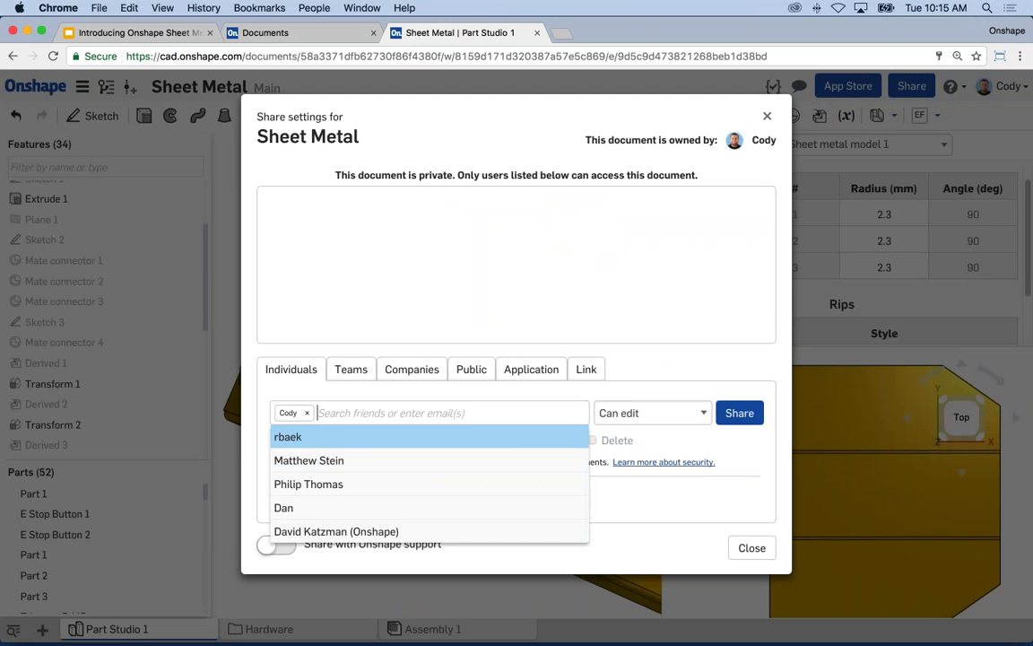
click(734, 418)
key(Escape)
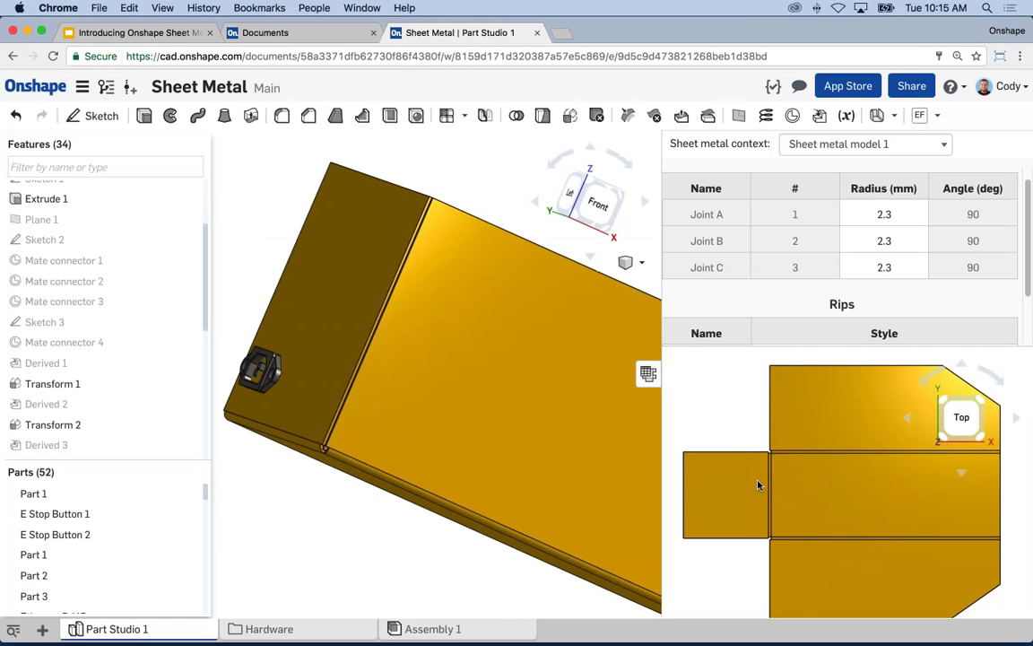
Set the bend radius of Joint A, the short bottom bend at the power-inlet end, to 2.5 mm.
click(900, 215)
right_drag(421, 178, 455, 430)
scroll(422, 421, up, 10)
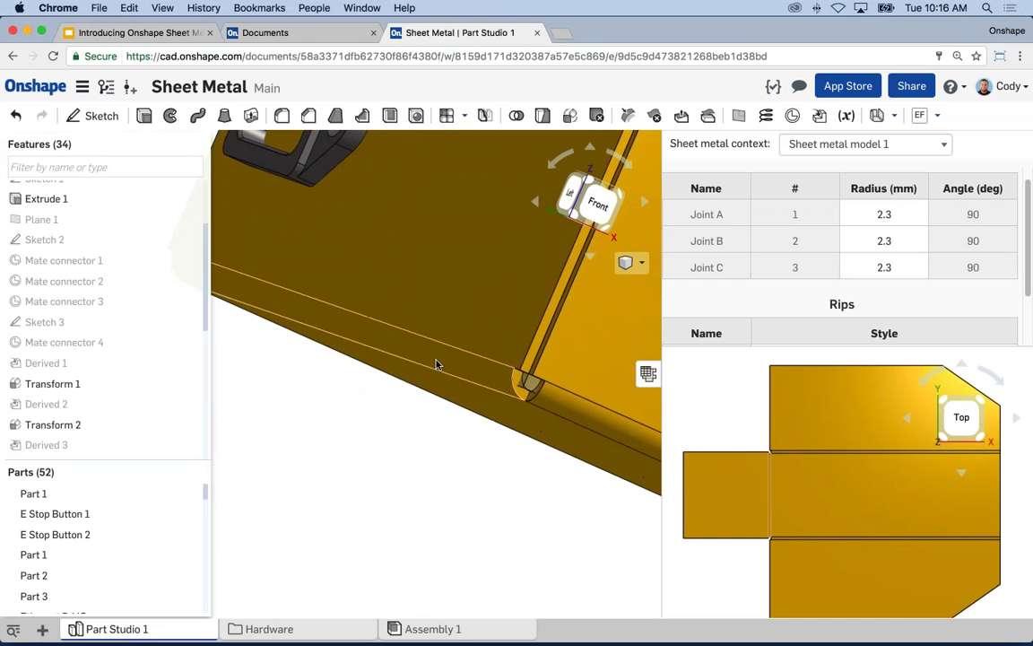
click(884, 213)
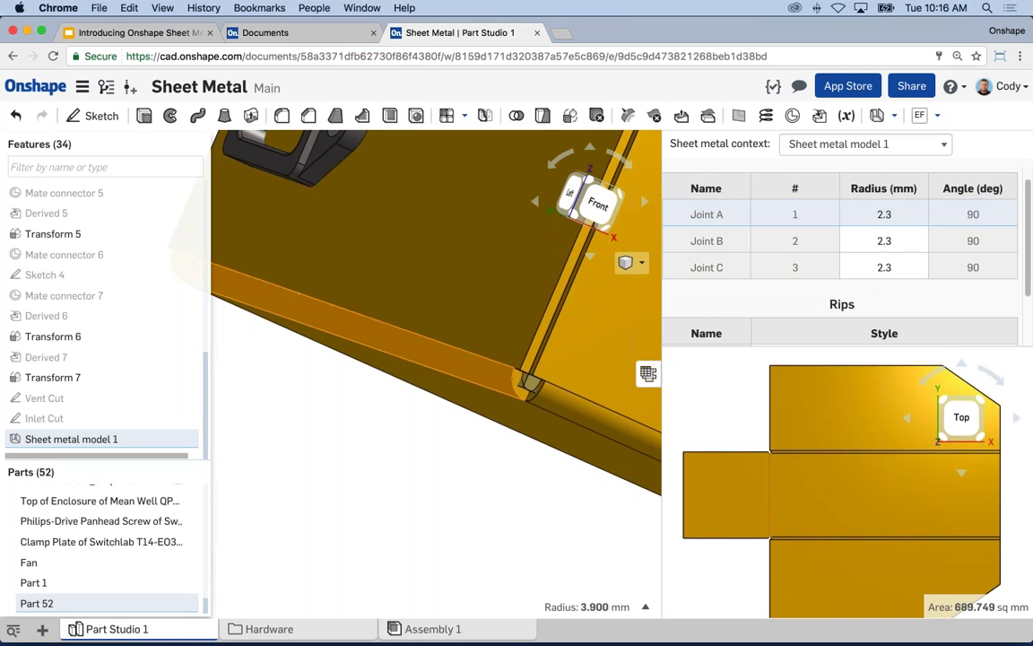
click(888, 214)
text(2.5)
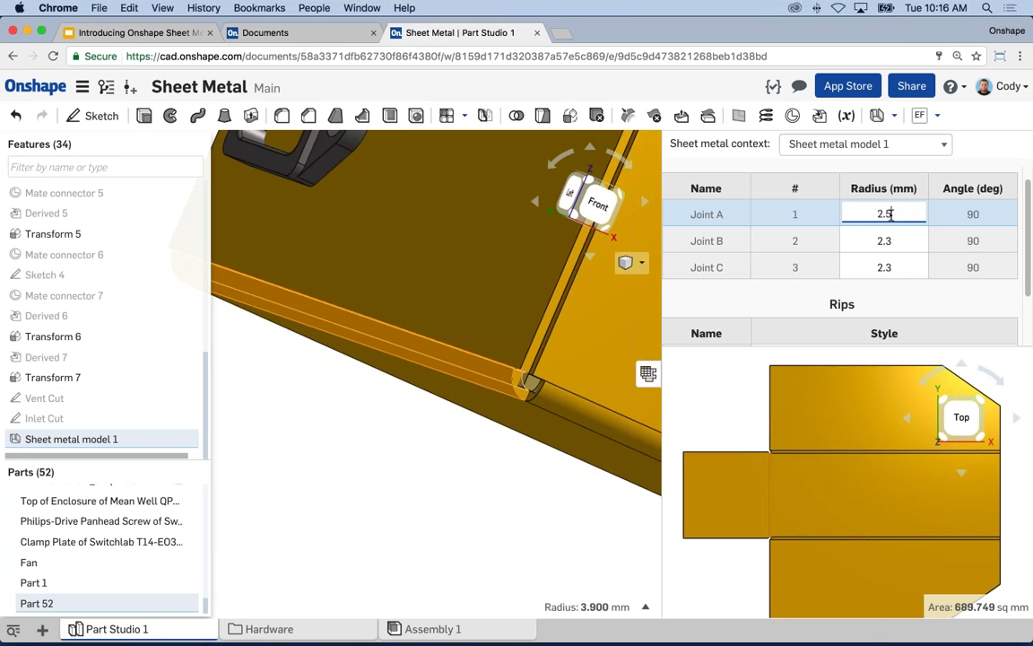
key(Return)
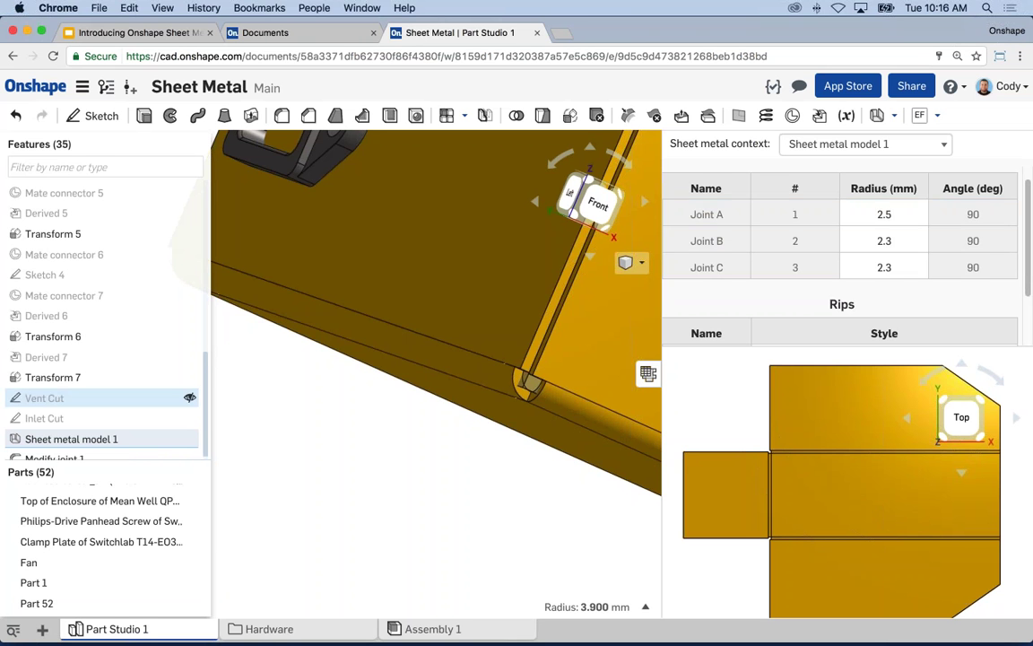
Inspect the modified inlet-end bend, its joint feature in the feature list, and the rip styles.
scroll(204, 354, up, 1)
scroll(204, 354, up, 3)
scroll(204, 359, down, 4)
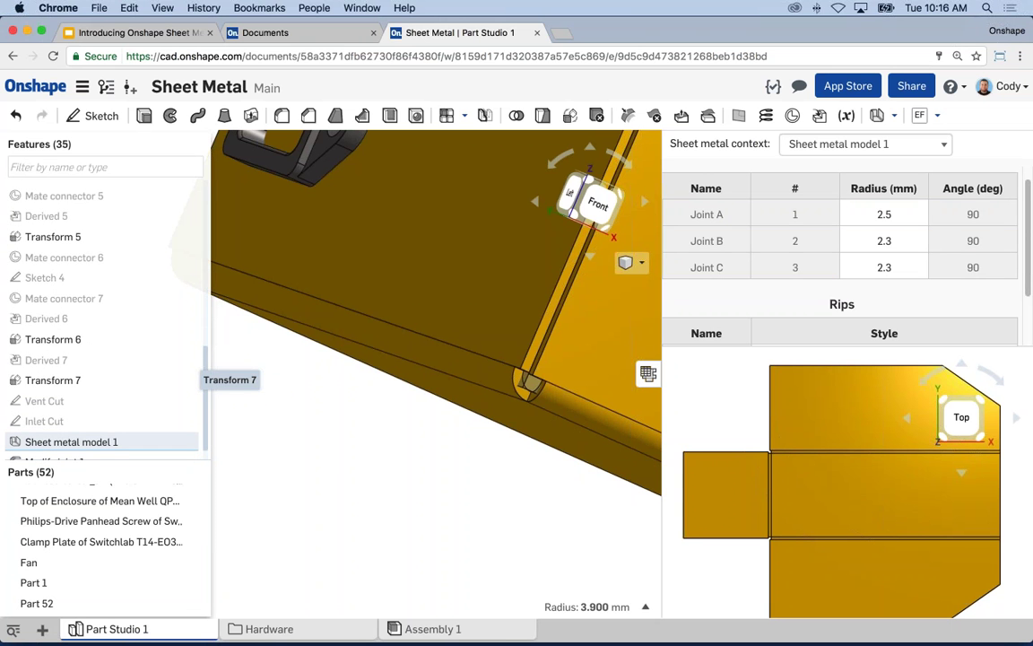
click(417, 346)
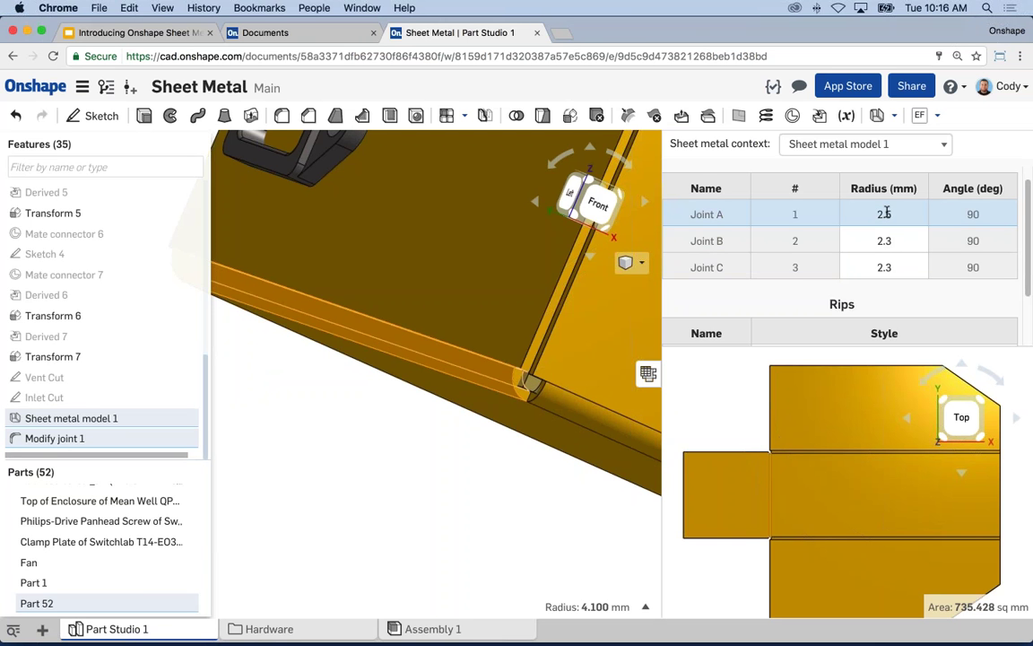
scroll(883, 269, down, 2)
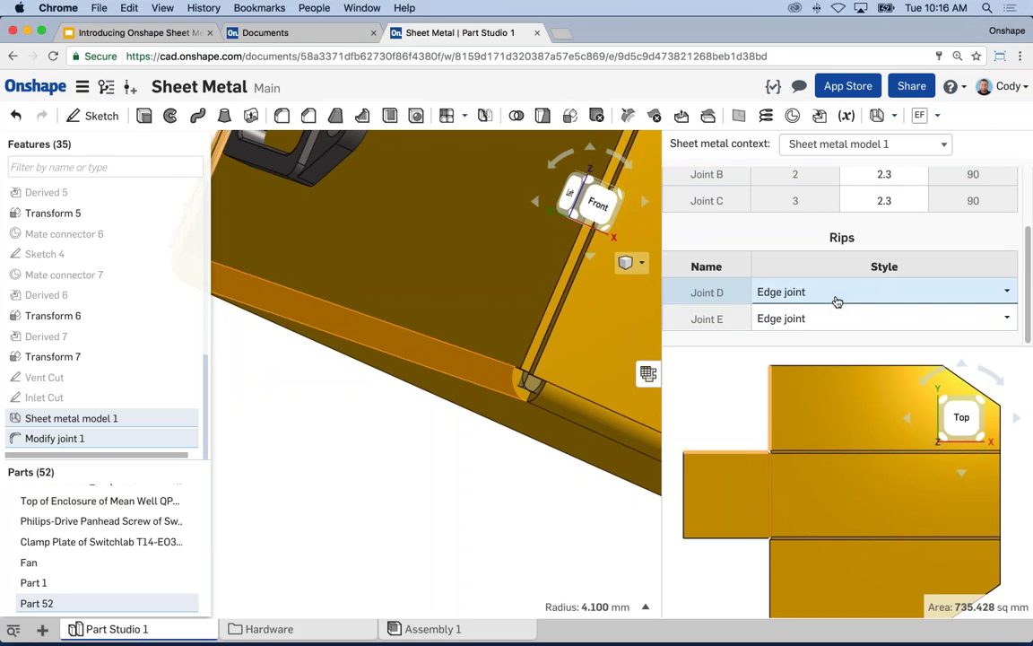
right_click(439, 362)
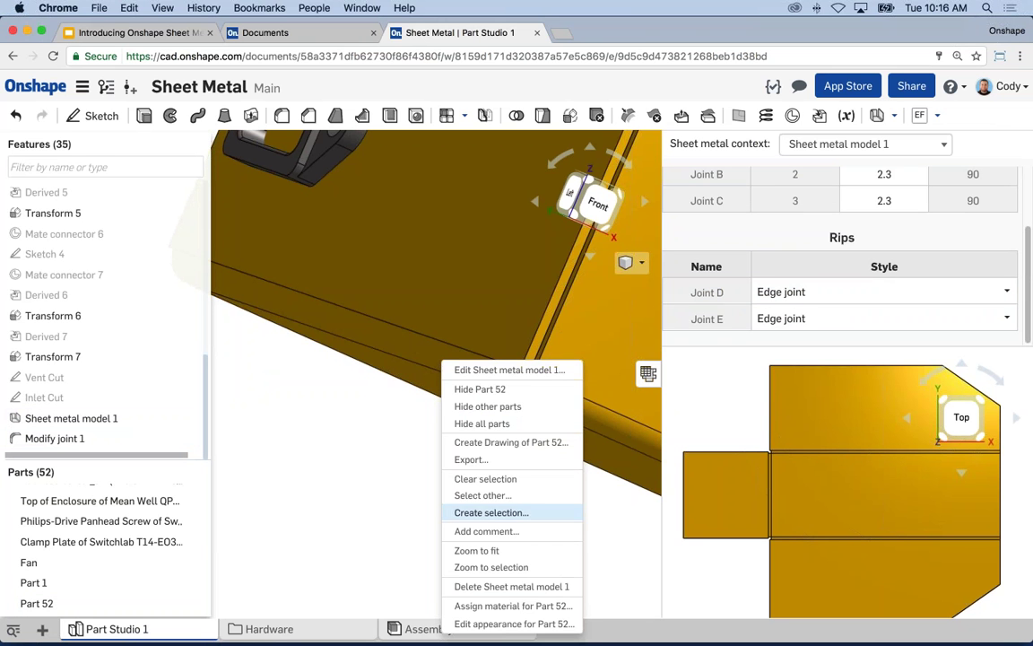
key(Escape)
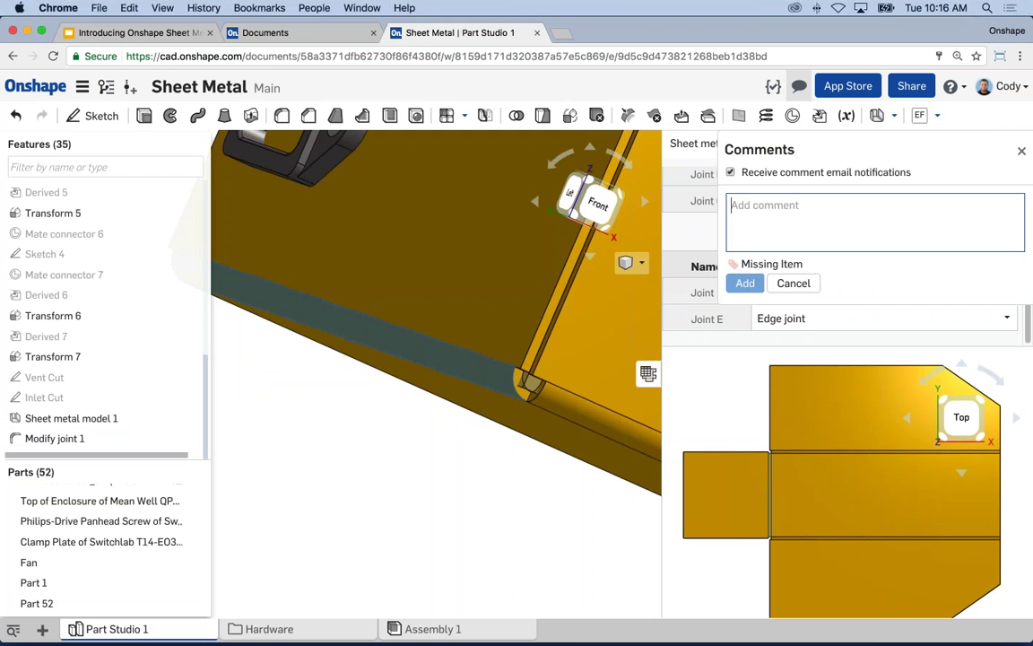
text(Can I )
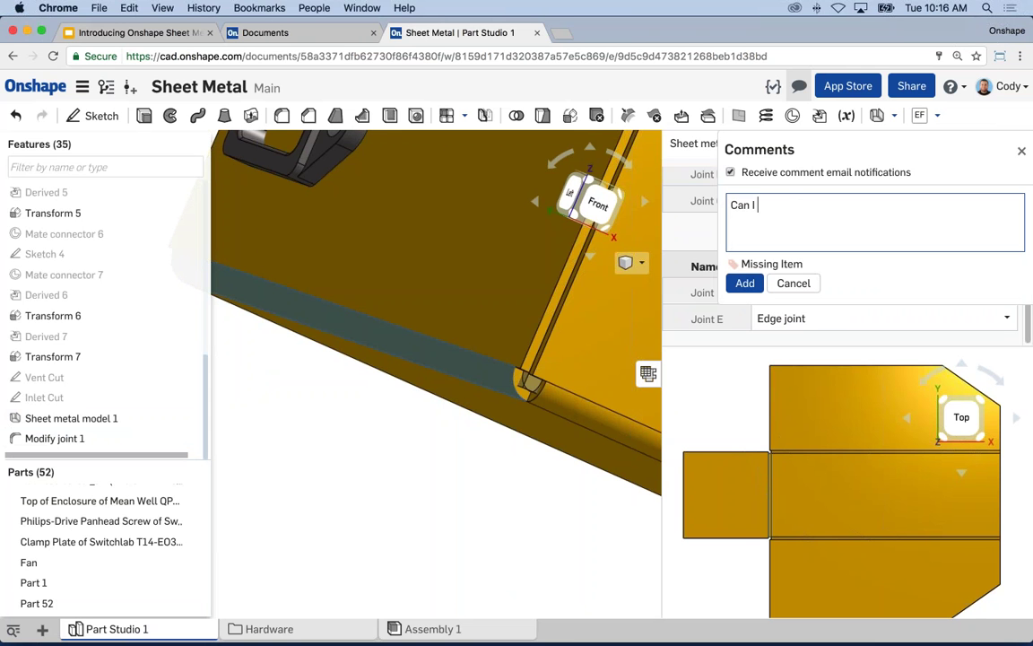
text(change this radius to 2.5?)
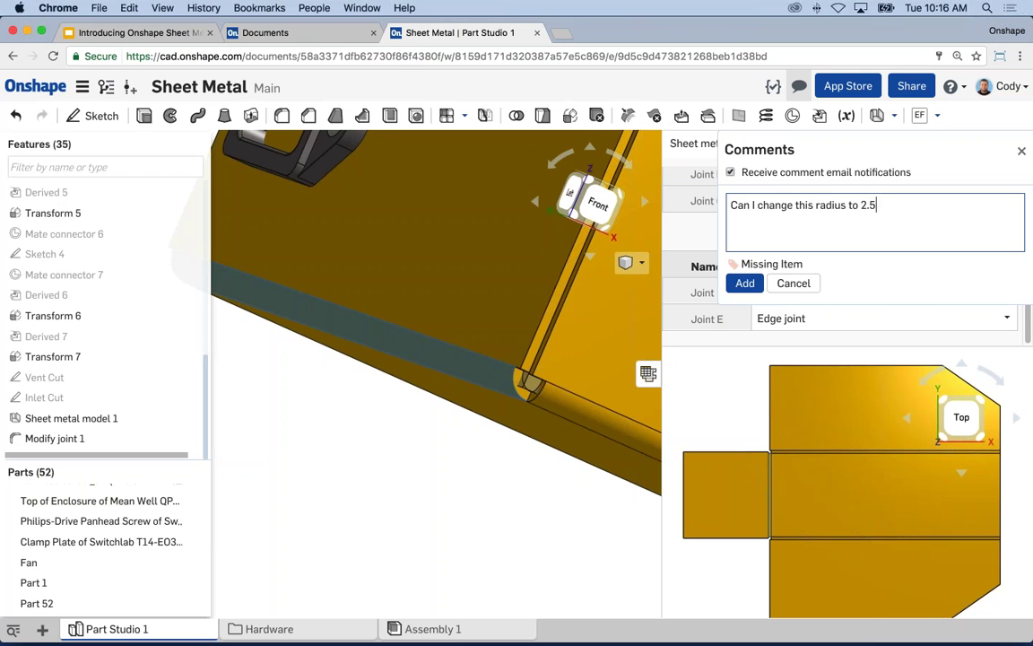
click(794, 284)
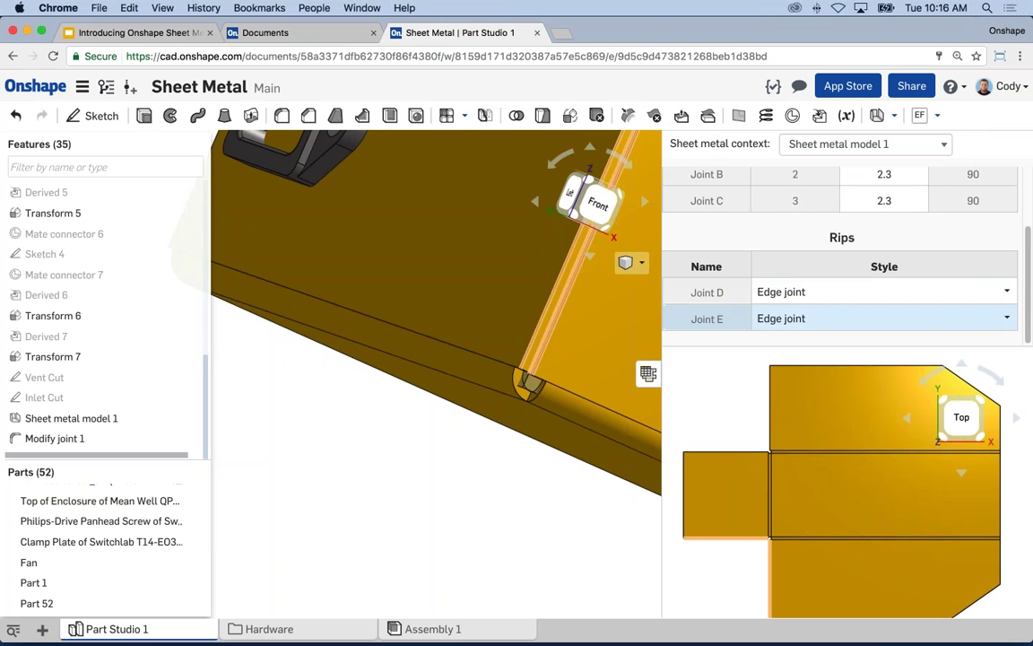
Examine the whole enclosure from its display and emergency-stop end, and close the sheet metal table and flat view.
scroll(493, 422, down, 3)
scroll(657, 472, up, 1)
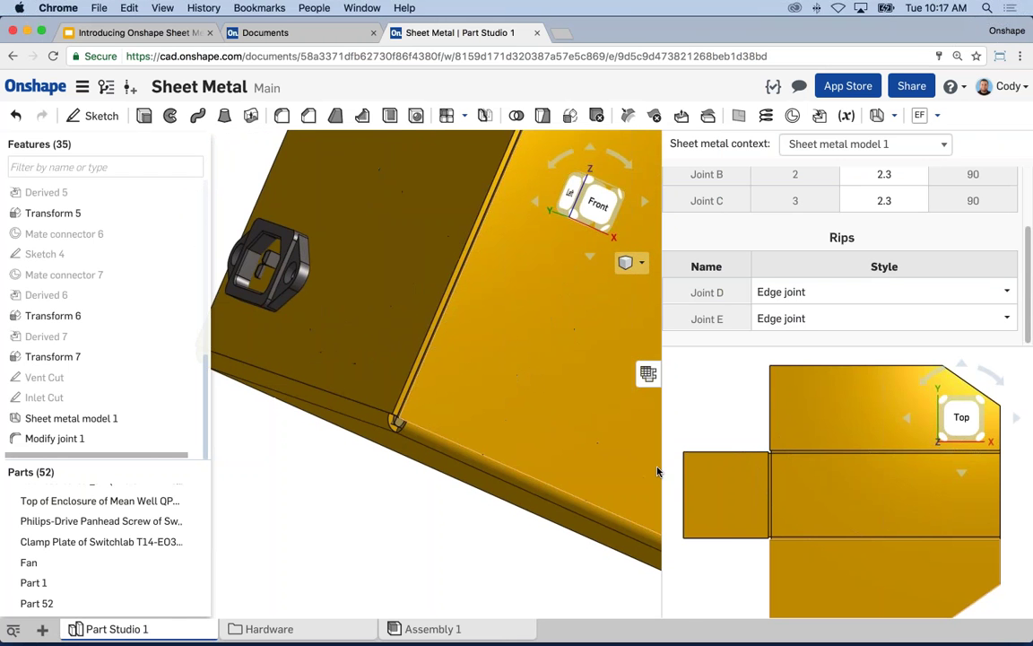
scroll(654, 470, down, 2)
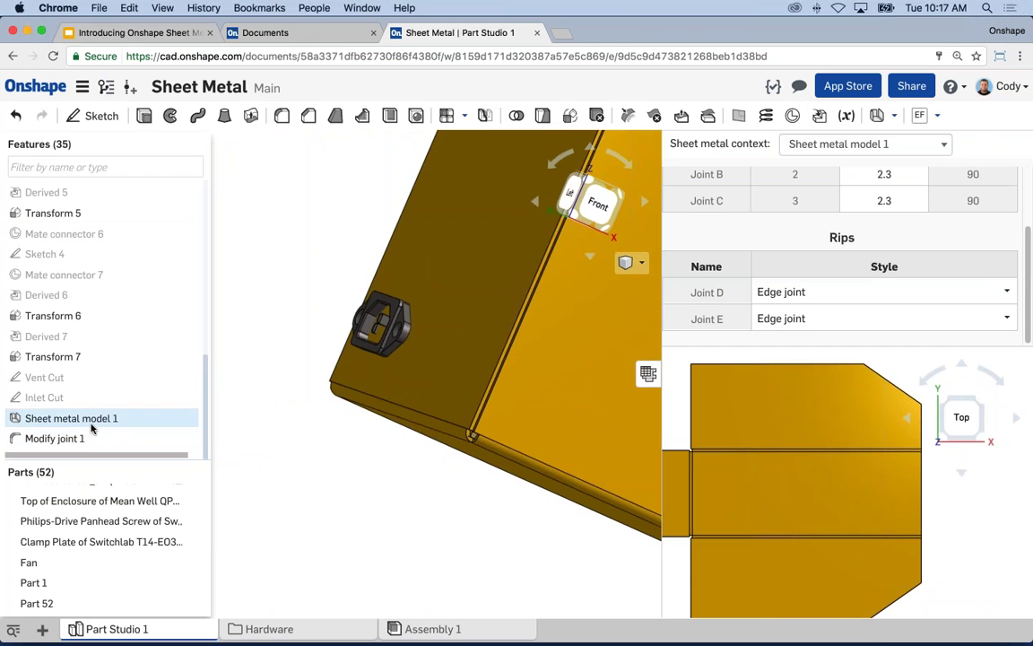
right_drag(449, 484, 296, 403)
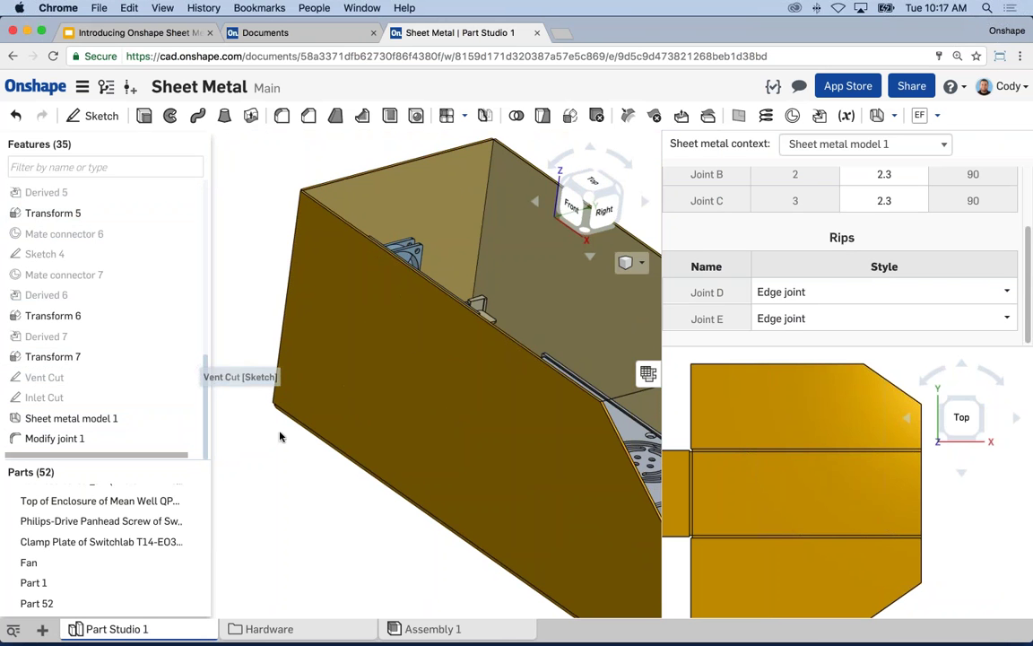
right_drag(323, 455, 376, 433)
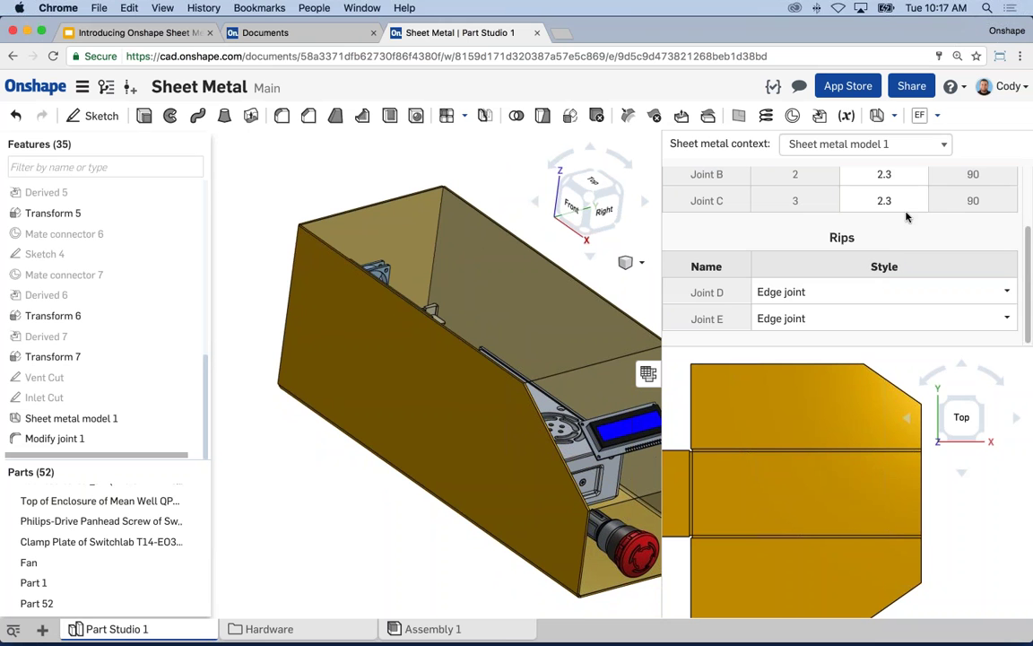
click(190, 211)
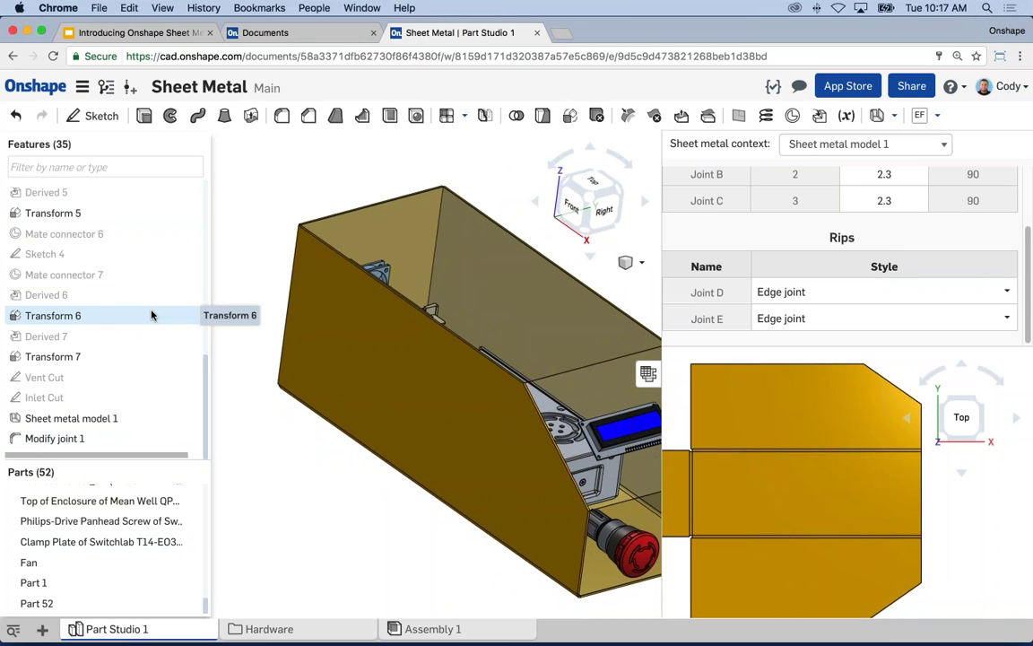
scroll(371, 459, down, 2)
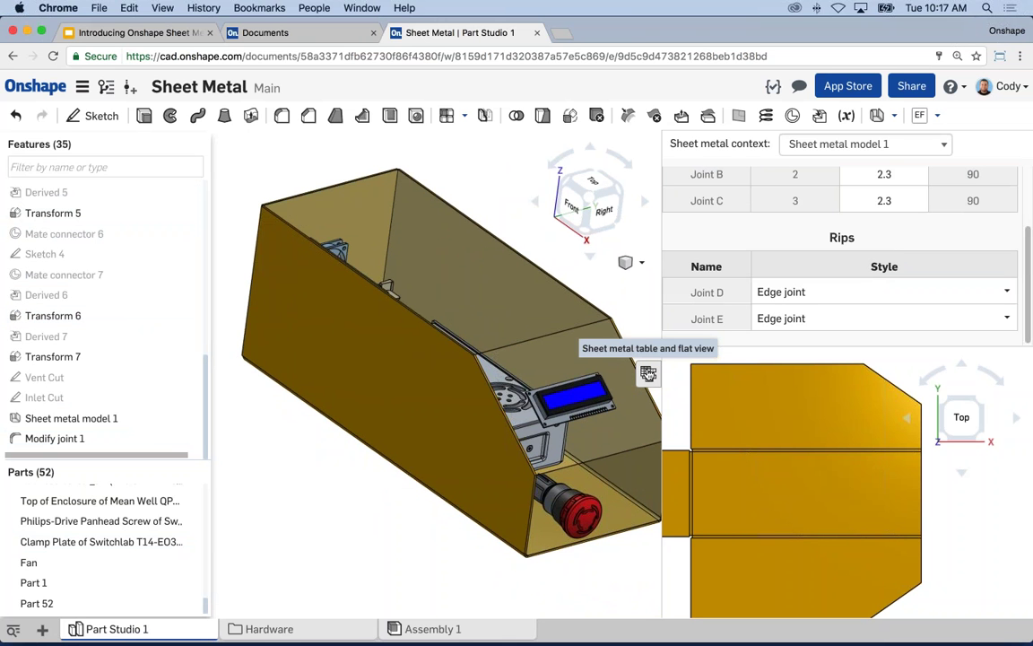
click(648, 374)
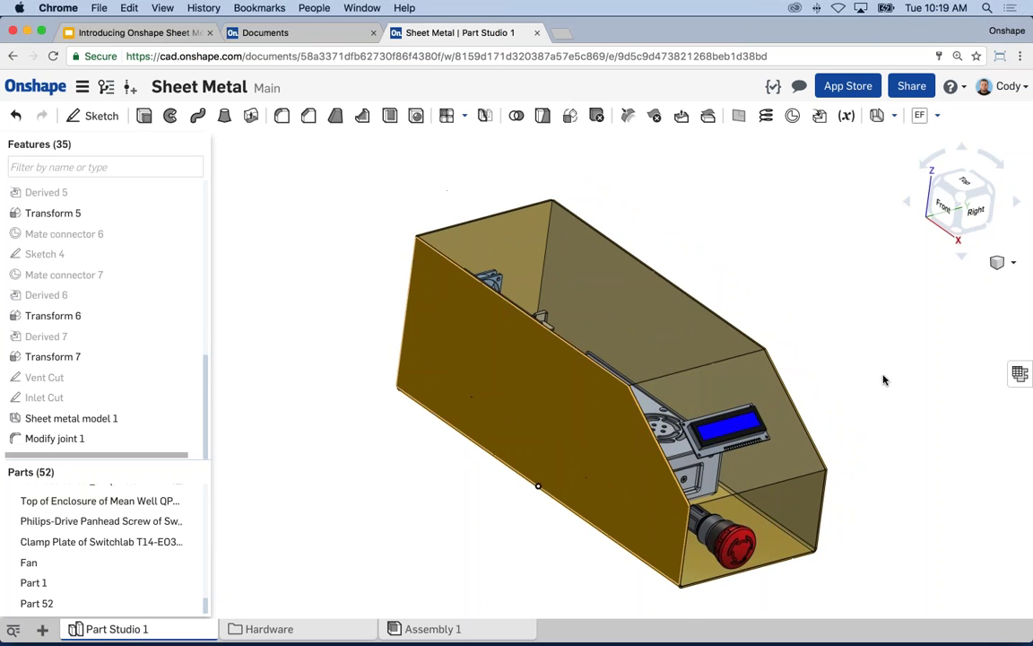
Reopen the sheet metal table and flat view, check the options available for Joint B, and return to the folded model alone.
click(1021, 375)
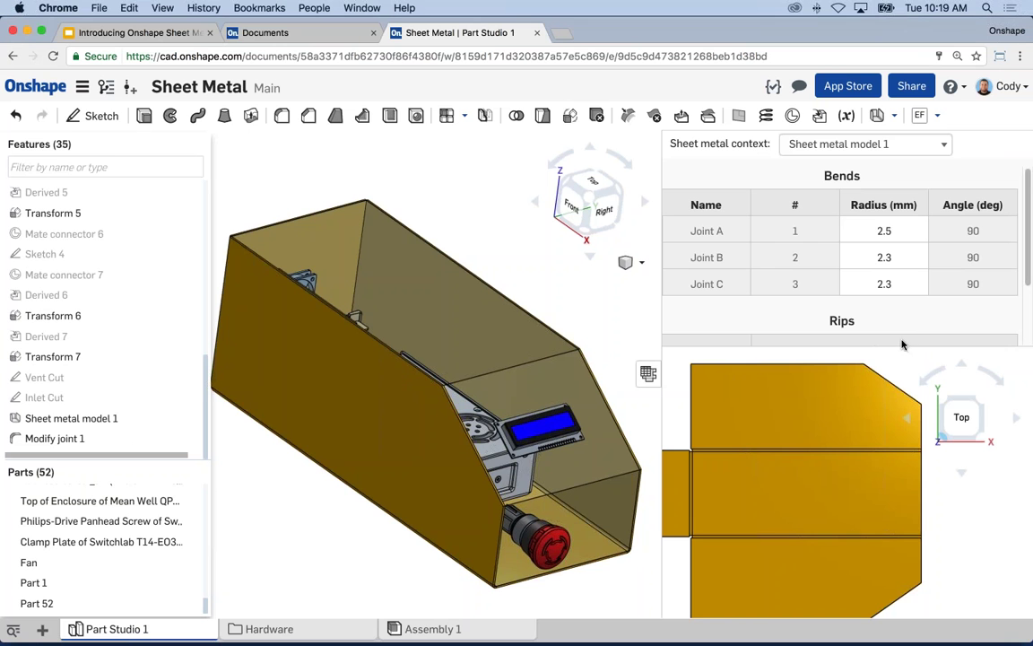
key(f)
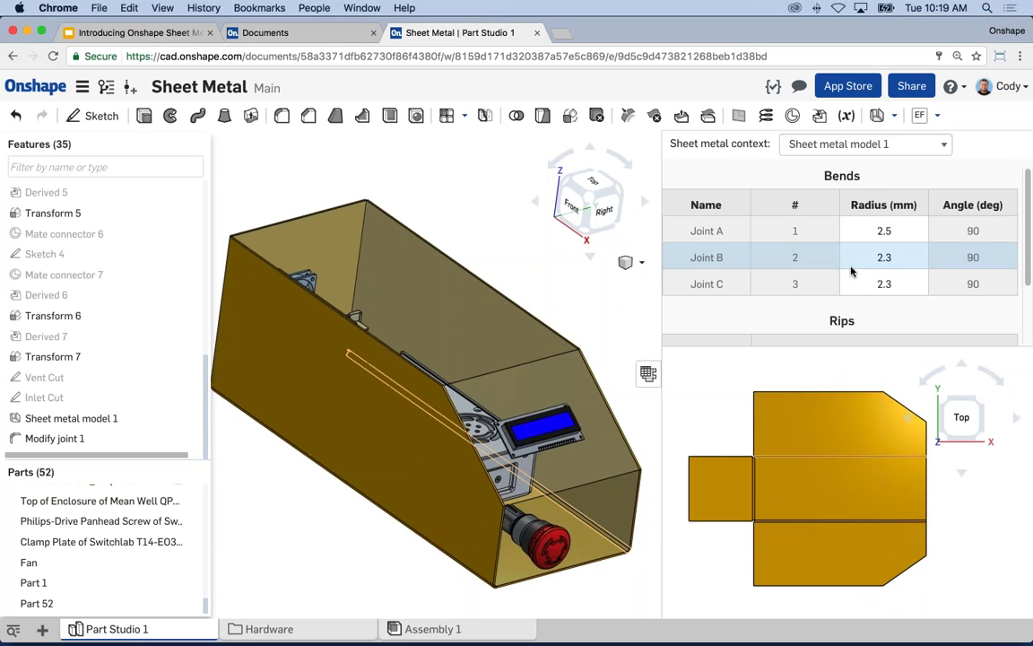
right_click(781, 257)
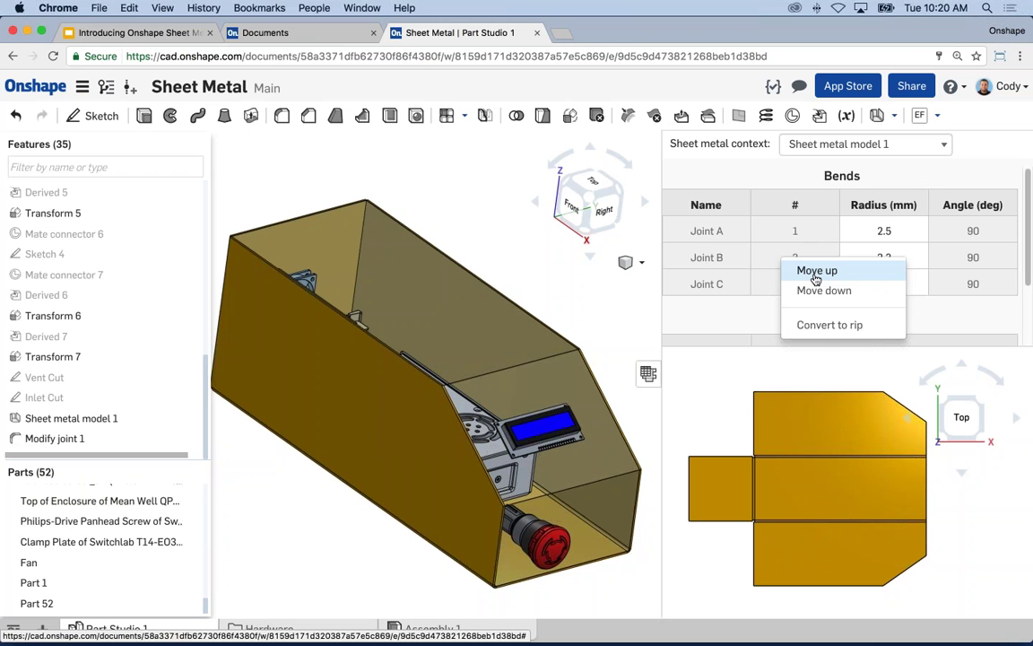
click(593, 307)
middle_drag(592, 307, 631, 306)
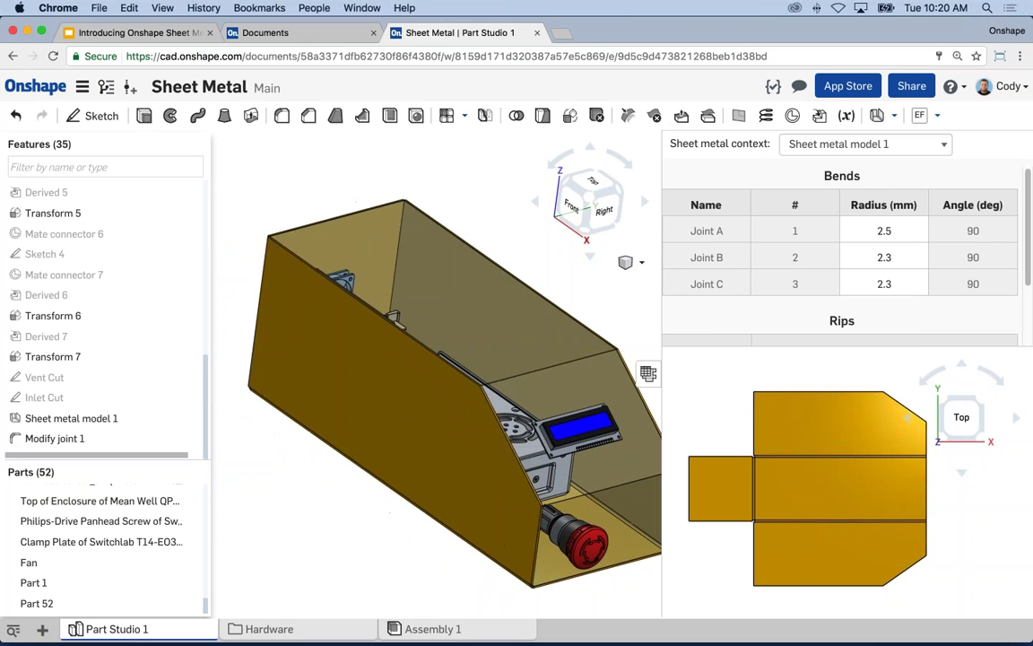
click(649, 380)
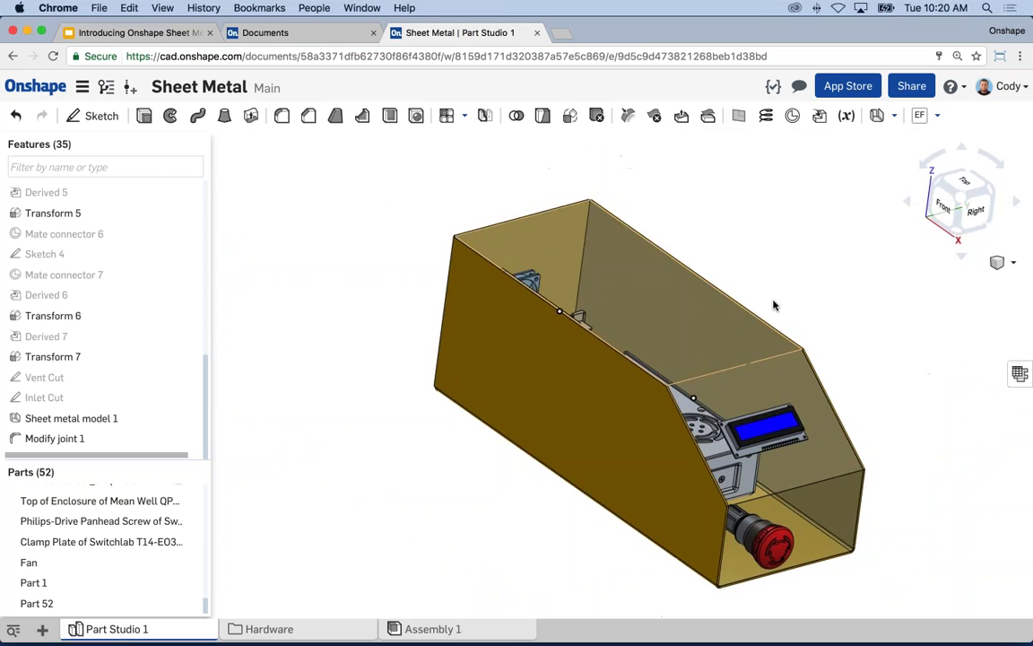
middle_drag(812, 271, 803, 263)
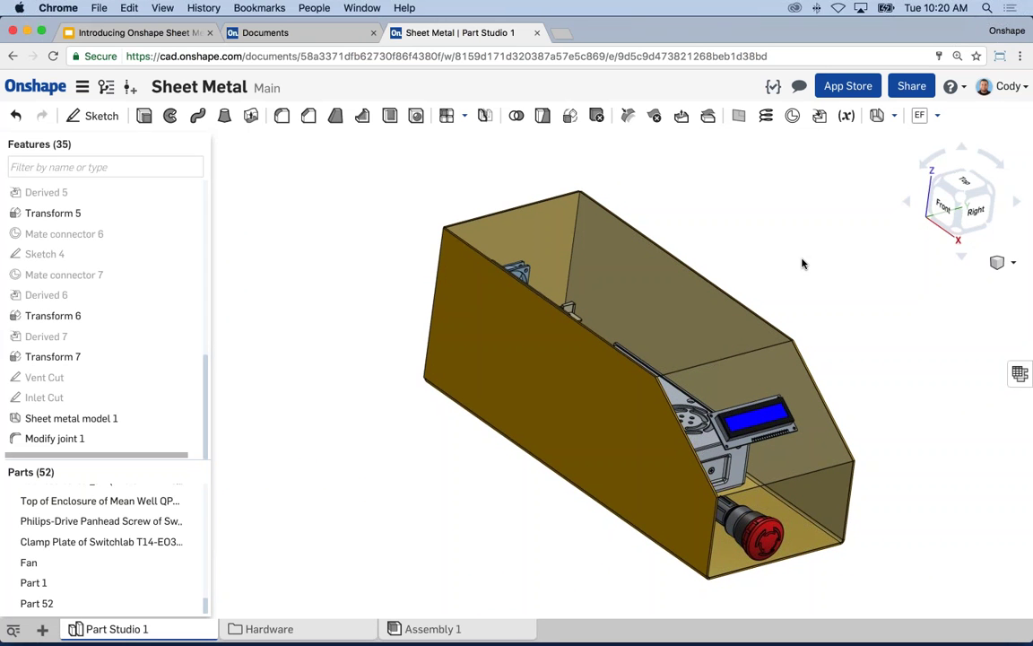
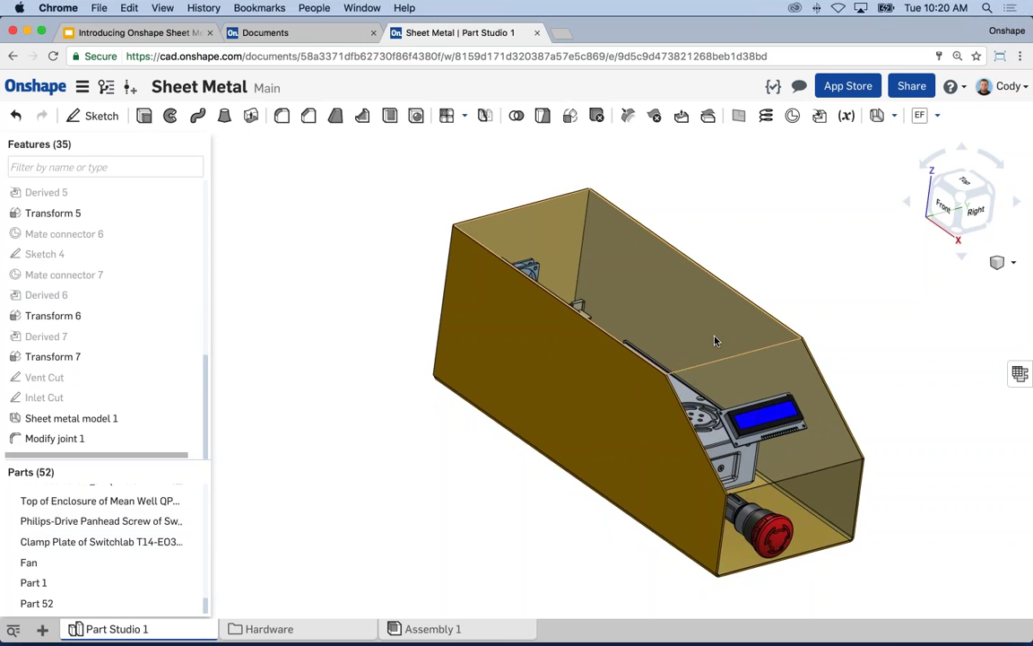
Start a second sheet metal model with Thicken, using the enclosure's top, sloped display and vertical emergency-stop faces.
click(893, 115)
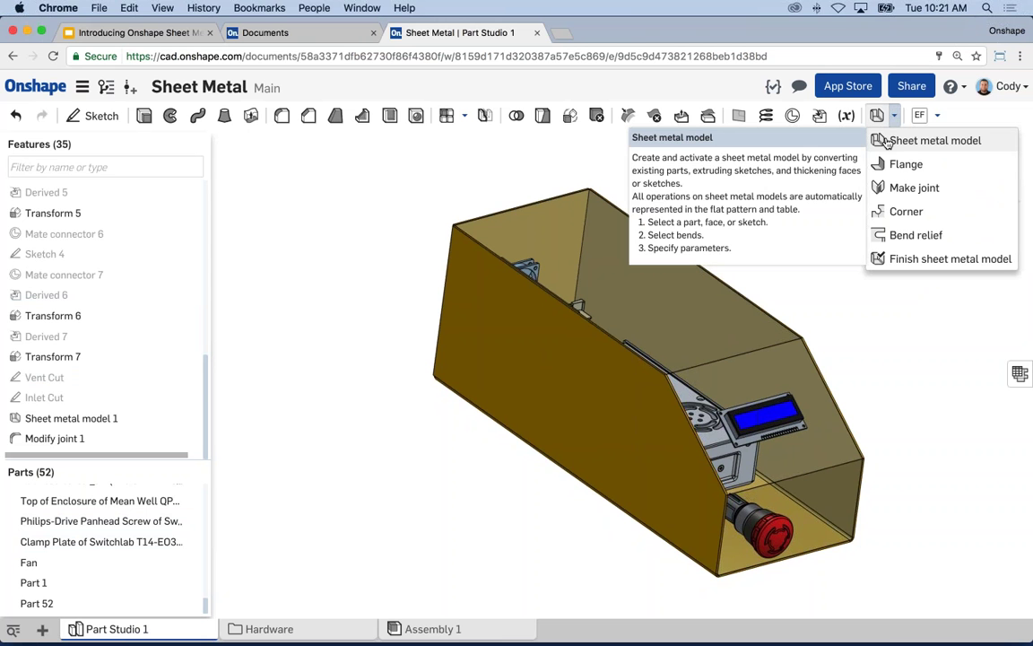
click(933, 141)
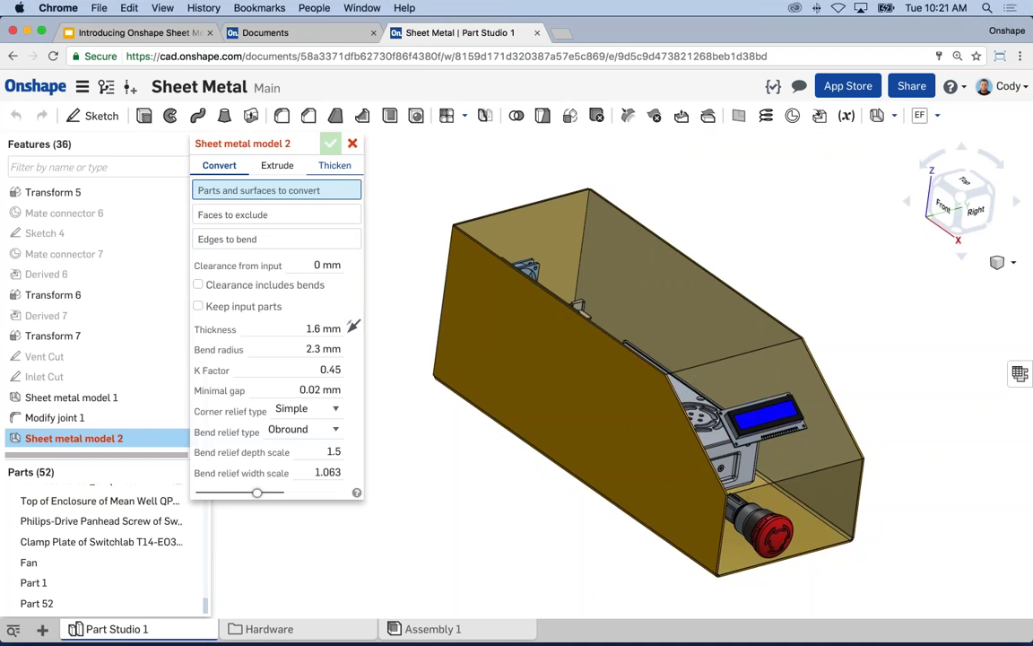
click(334, 167)
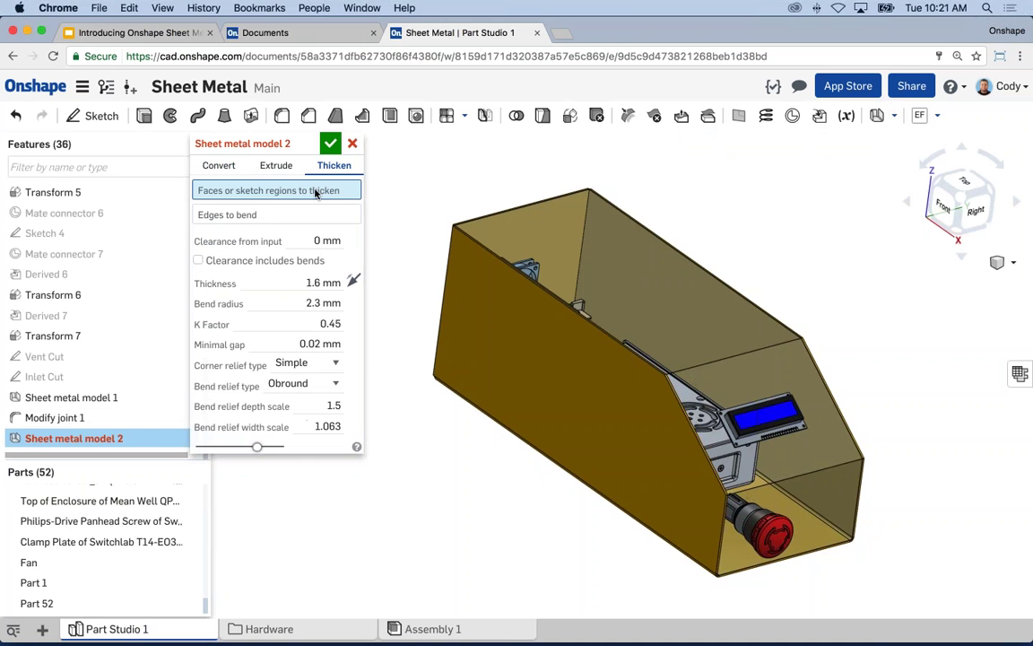
click(758, 470)
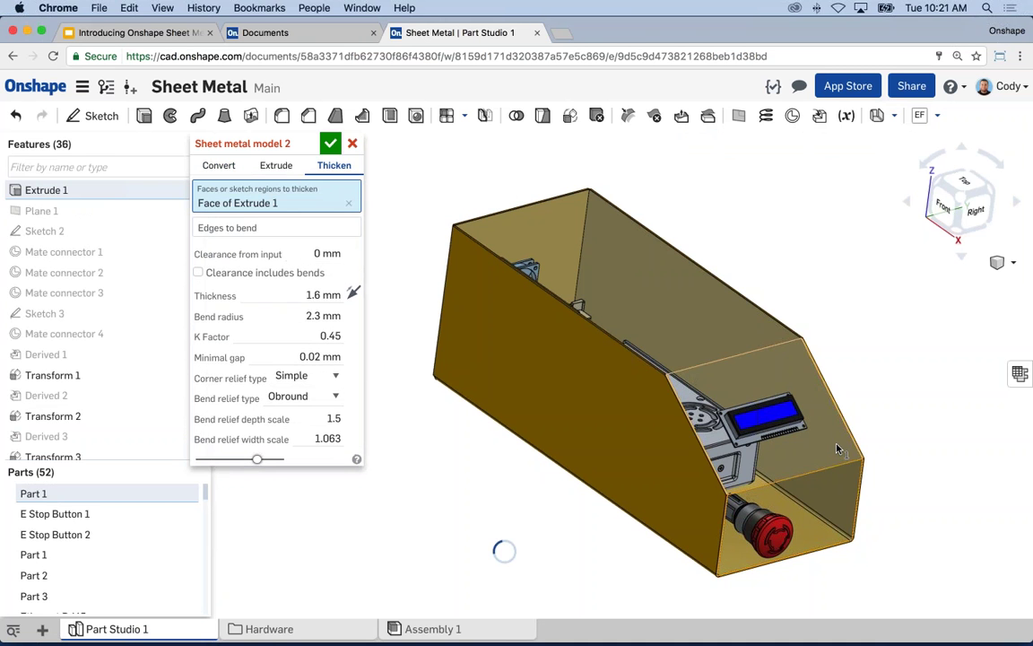
click(741, 321)
click(820, 507)
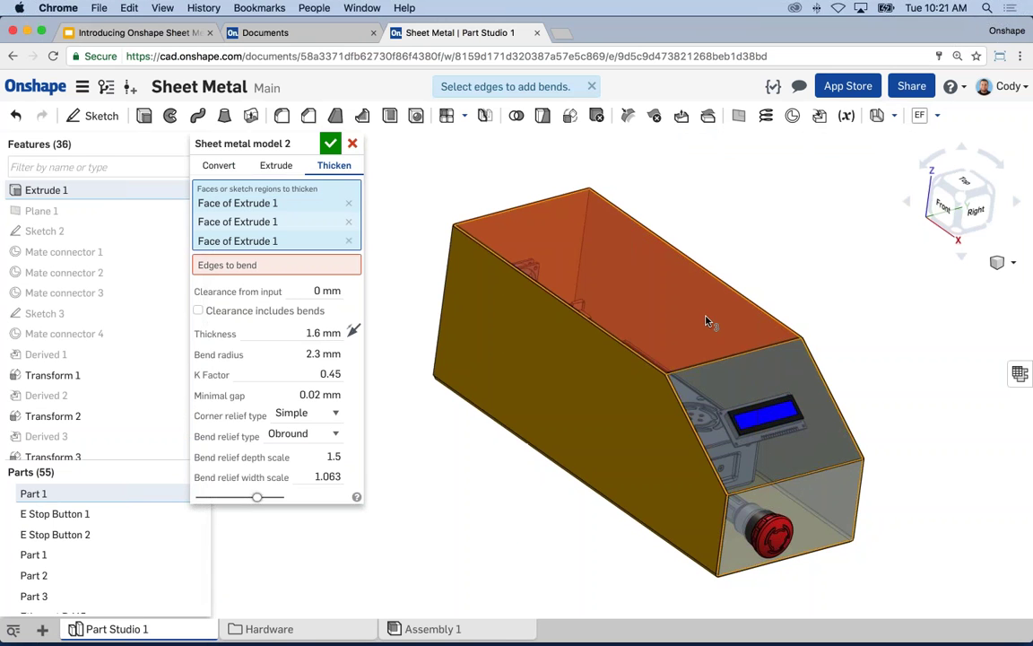
Bend the cover's two edges on either side of the sloped display face and complete the thickened sheet metal model.
click(269, 264)
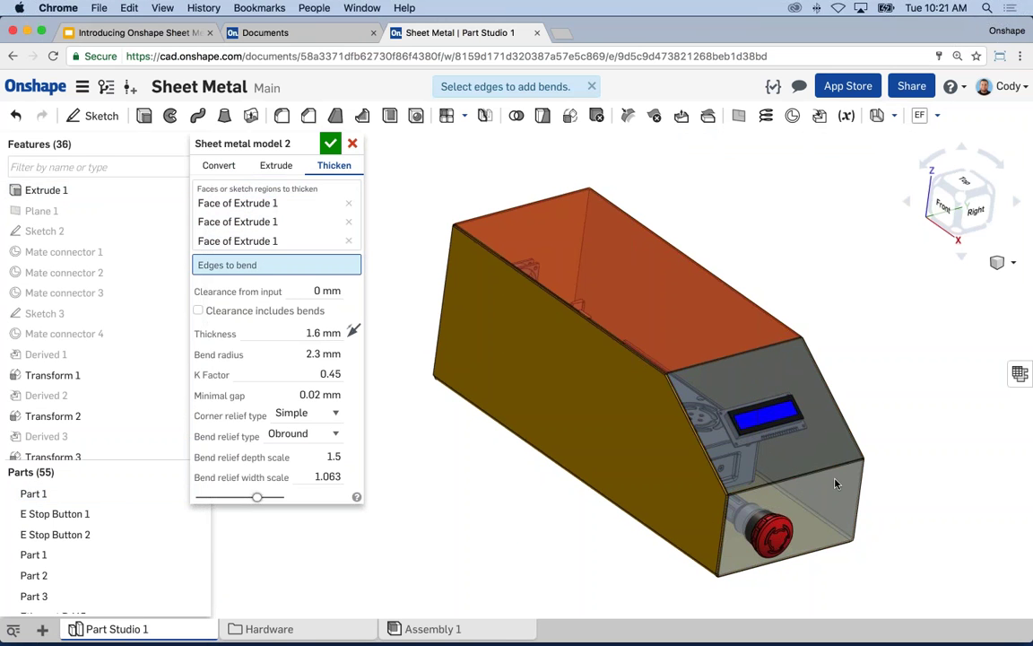
click(825, 469)
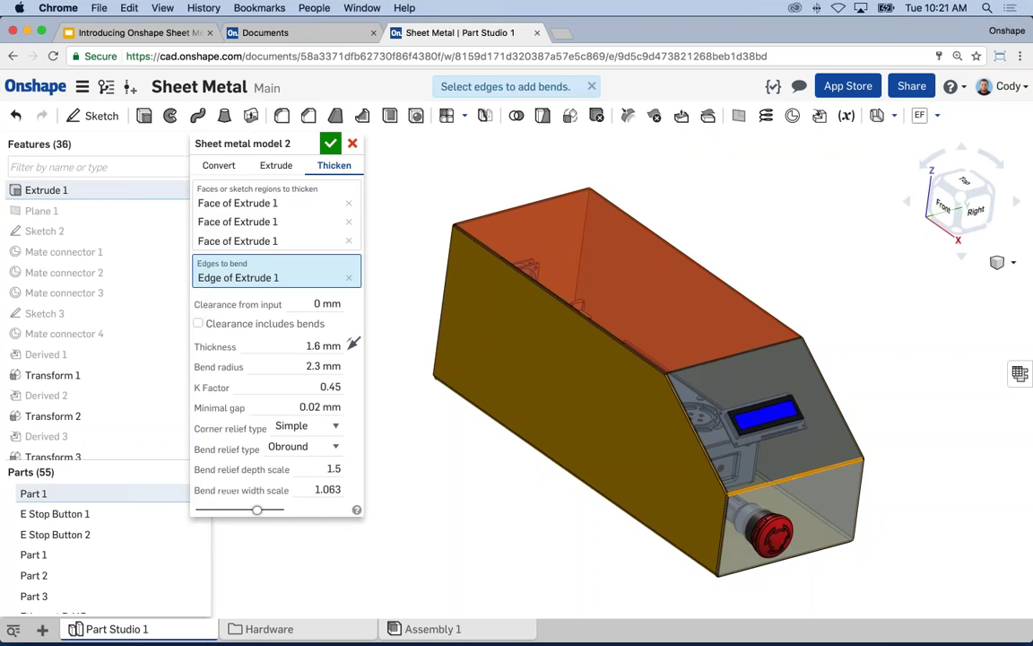
click(777, 350)
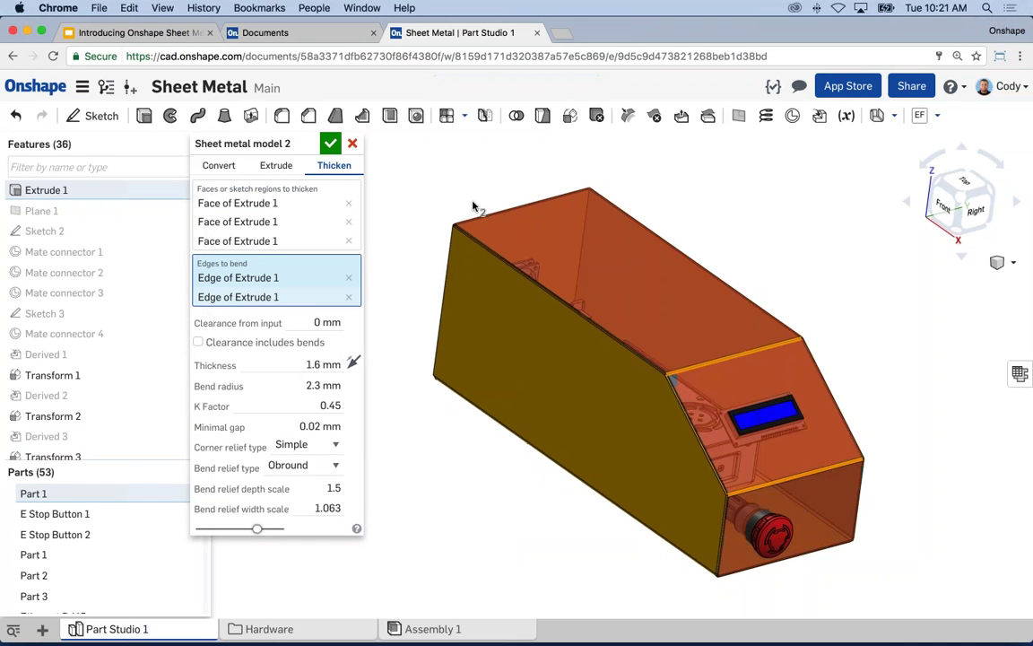
click(329, 144)
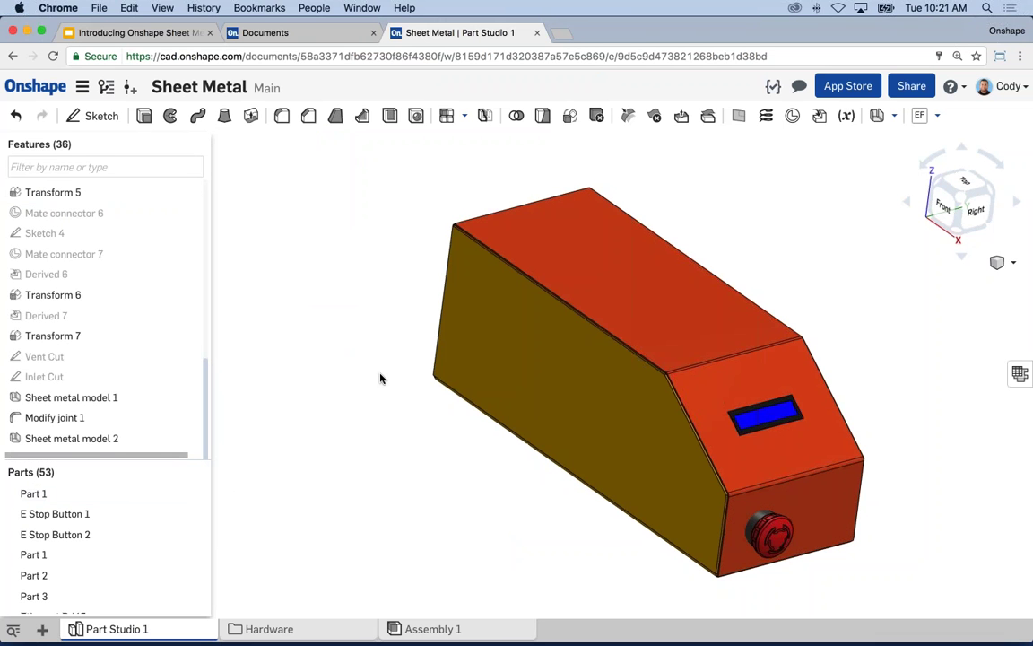
Isolate the new cover, Part 53, by hiding all other parts.
scroll(193, 563, down, 15)
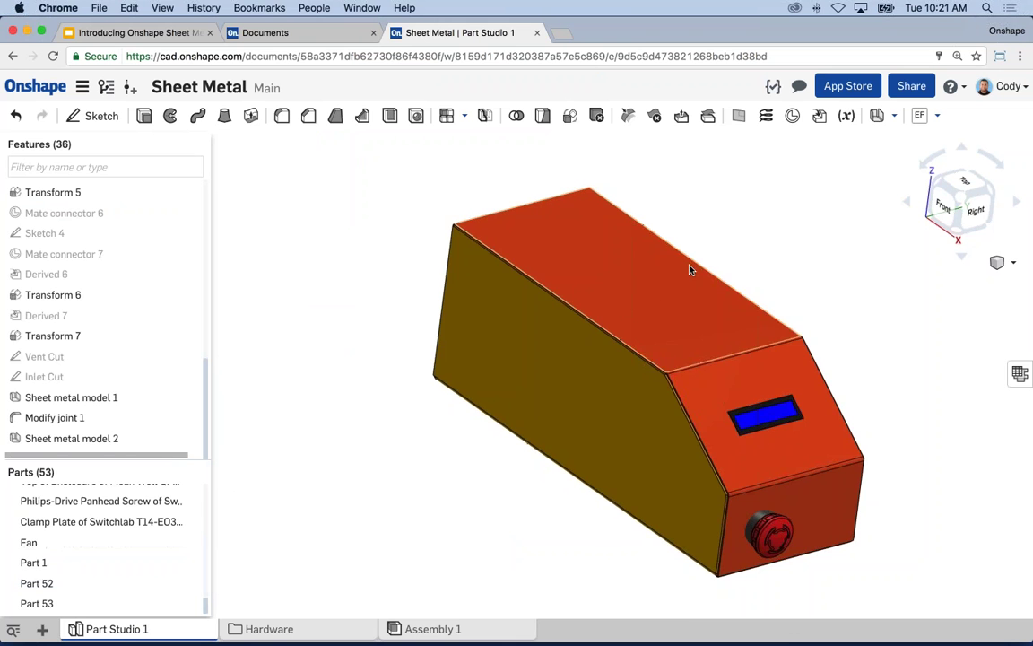
right_click(653, 299)
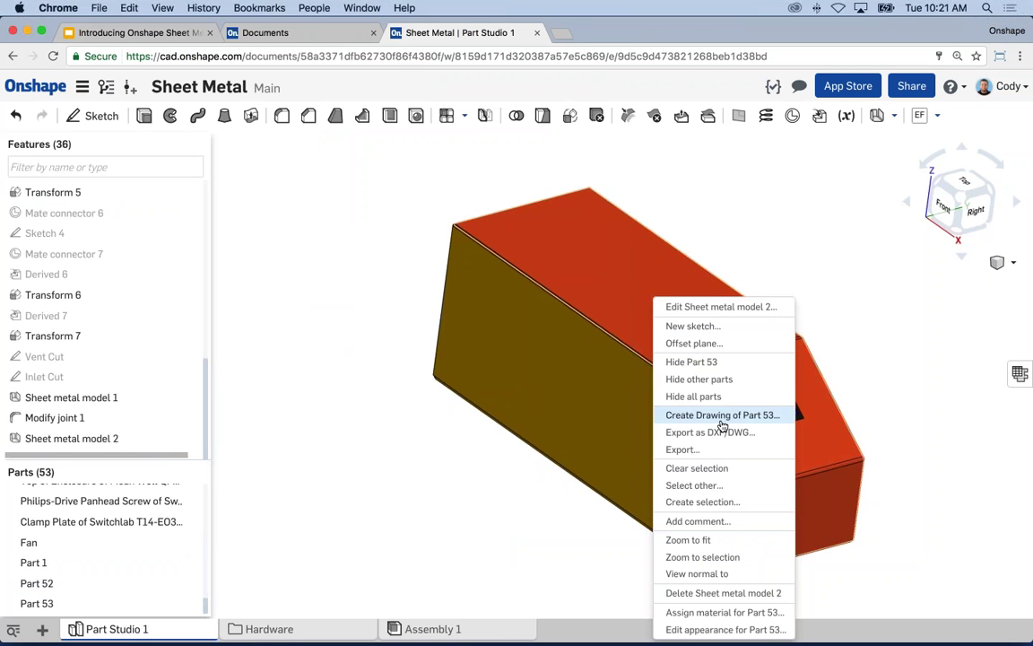
click(698, 379)
mouse_move(780, 274)
right_down()
mouse_move(888, 261)
mouse_move(771, 273)
right_up()
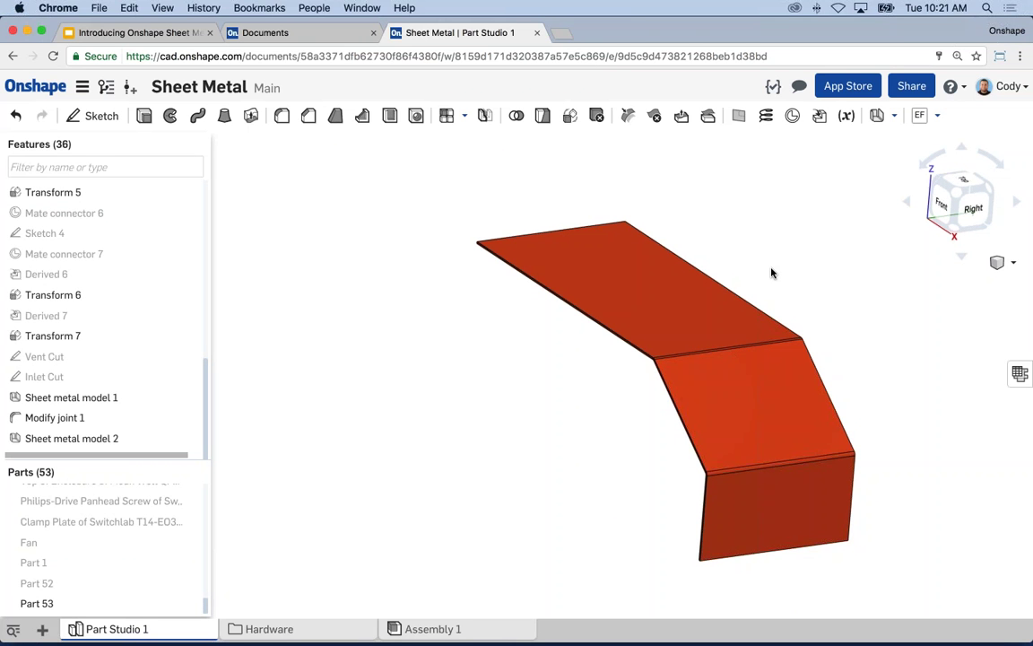
Review the thickened faces and bend edges in the definition of Sheet metal model 2, leaving its settings as they are.
right_click(127, 440)
click(151, 470)
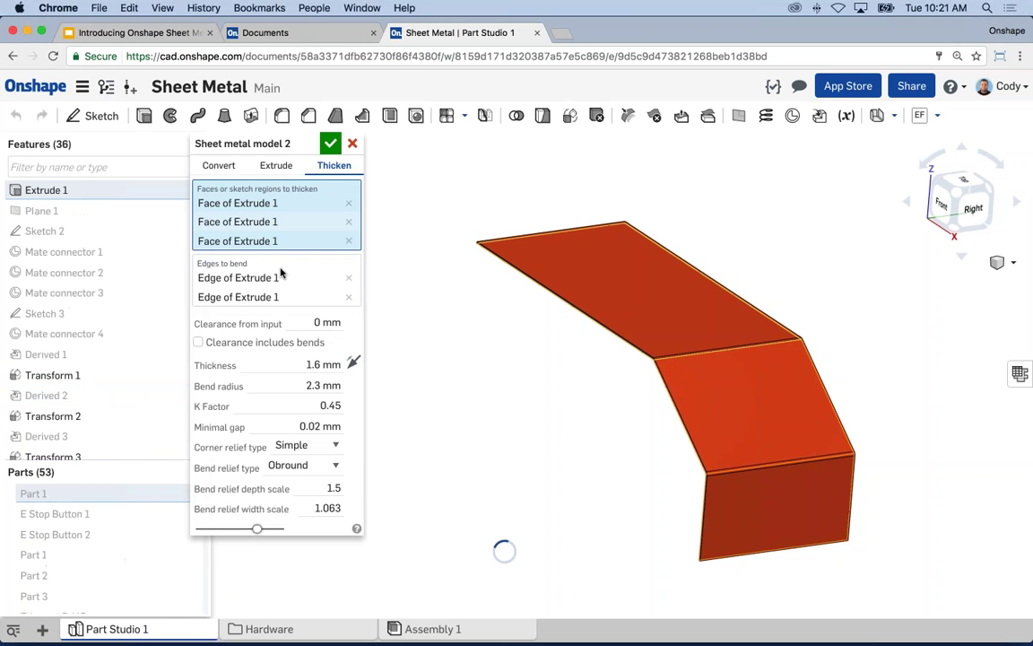
click(270, 289)
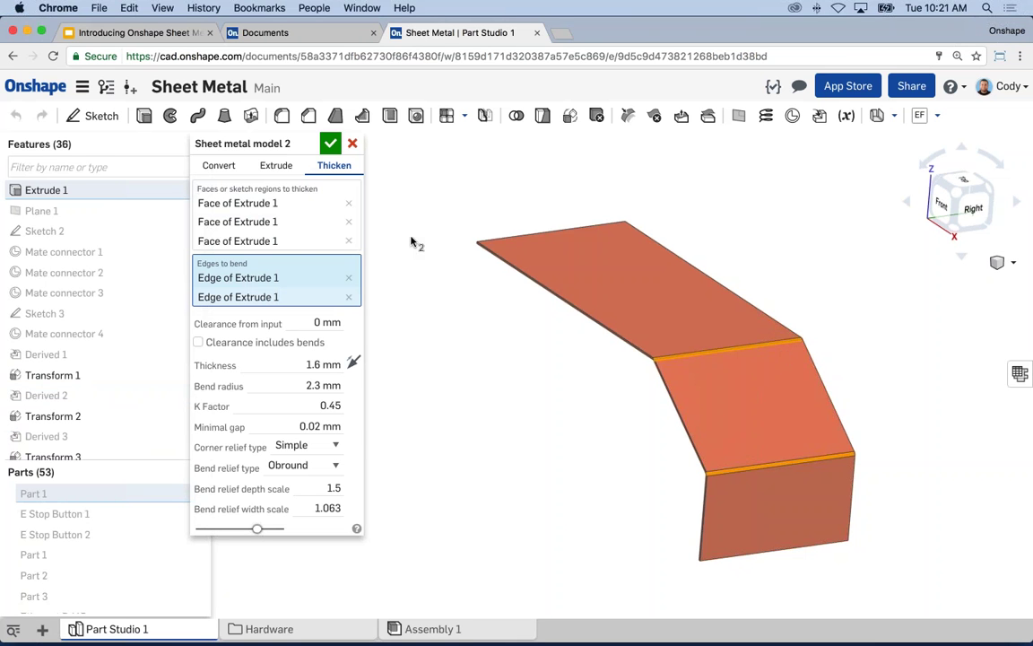
click(330, 144)
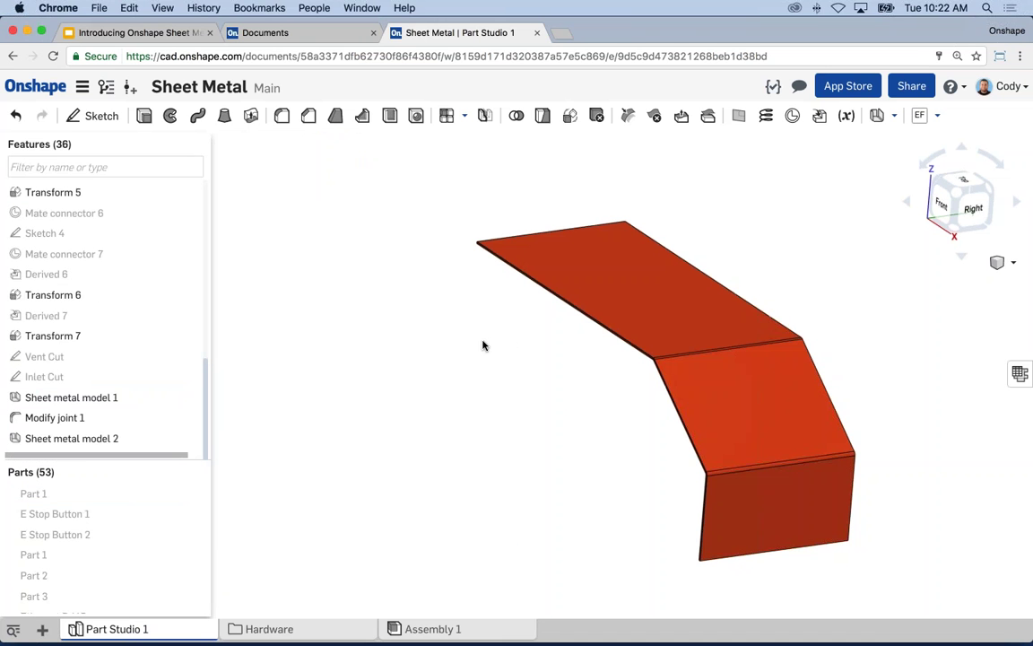
Show all parts again and display the bend table and flat pattern of Sheet metal model 2.
right_click(321, 215)
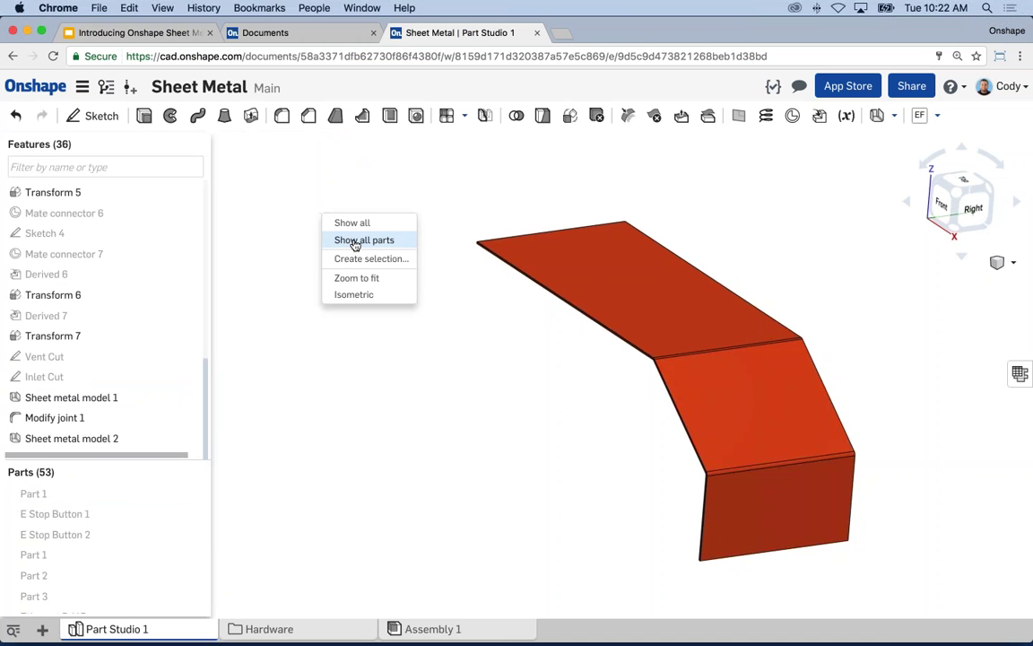
click(352, 240)
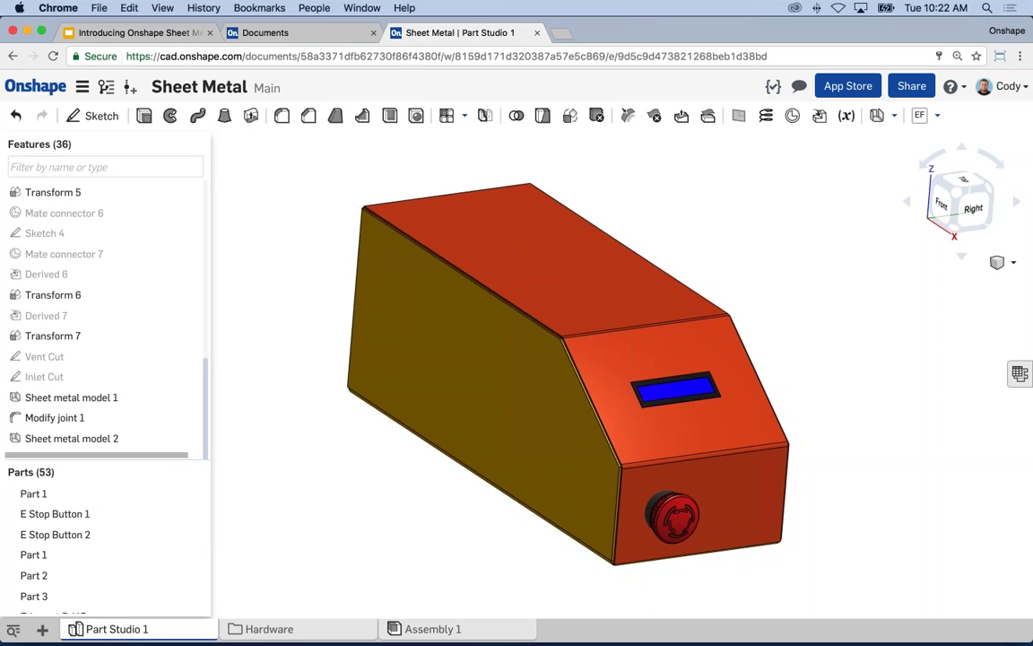
click(1019, 373)
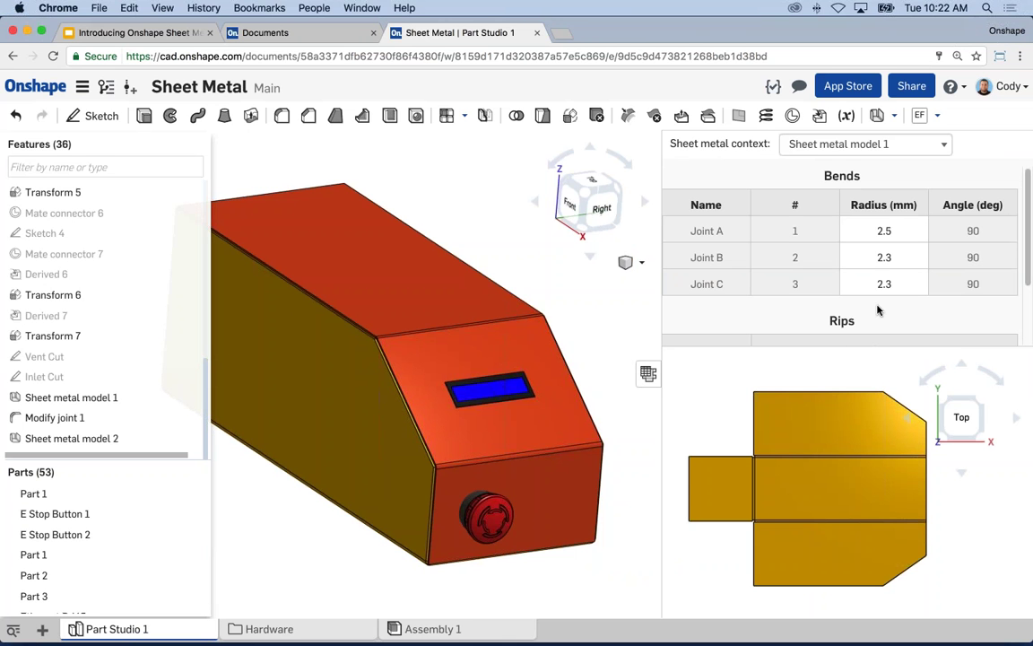
click(868, 145)
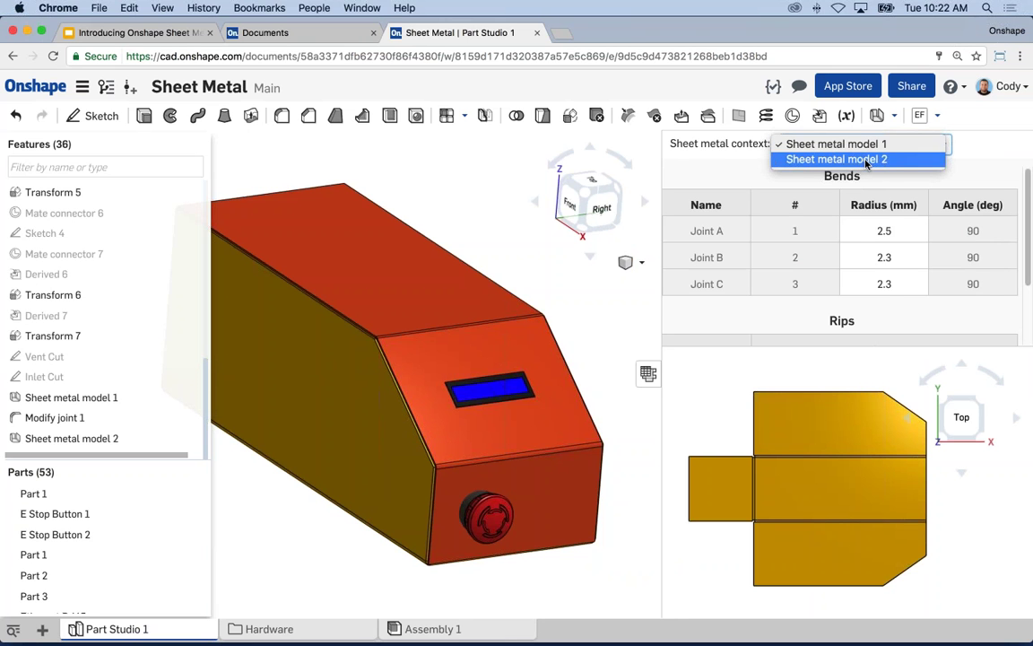
click(863, 160)
scroll(869, 420, down, 1)
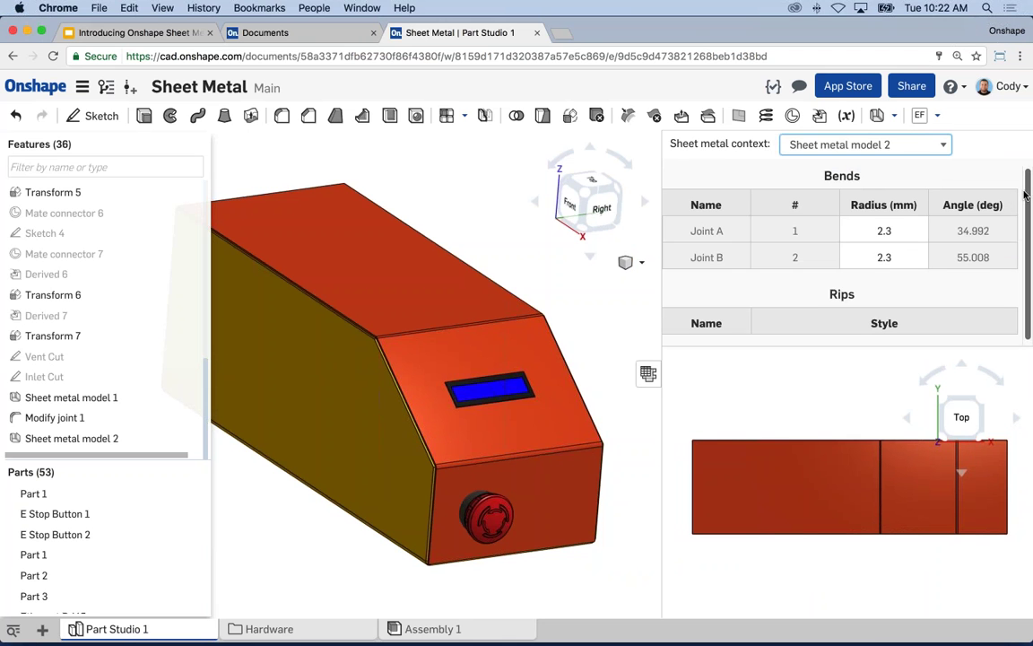
Compare the flat patterns and bend tables of Sheet metal model 1 and Sheet metal model 2 alongside the folded enclosure.
click(878, 144)
click(881, 131)
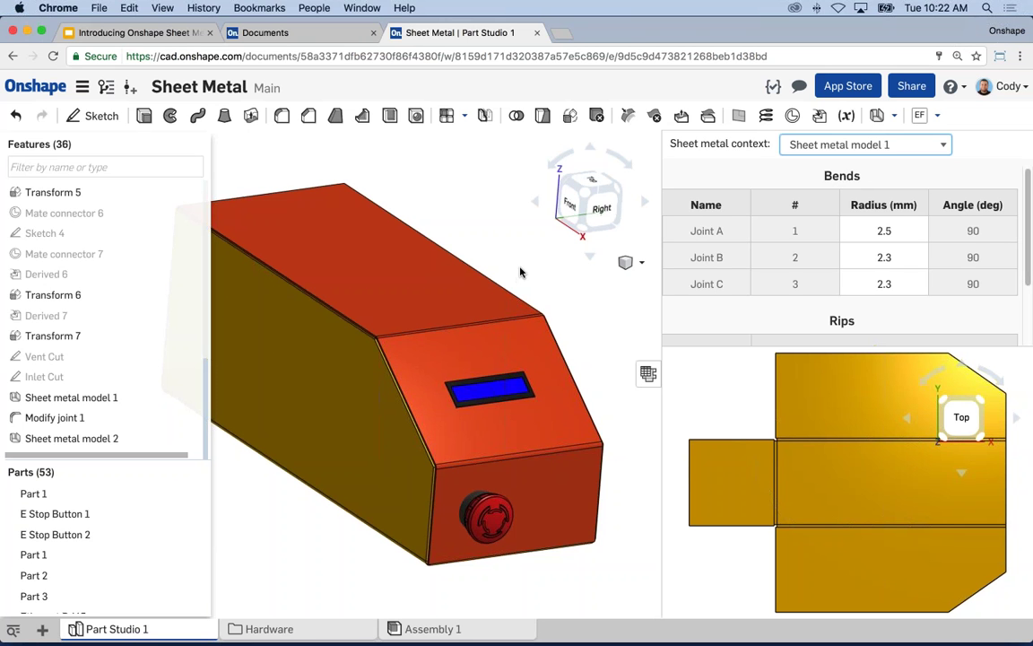
scroll(521, 270, down, 1)
middle_drag(532, 274, 566, 291)
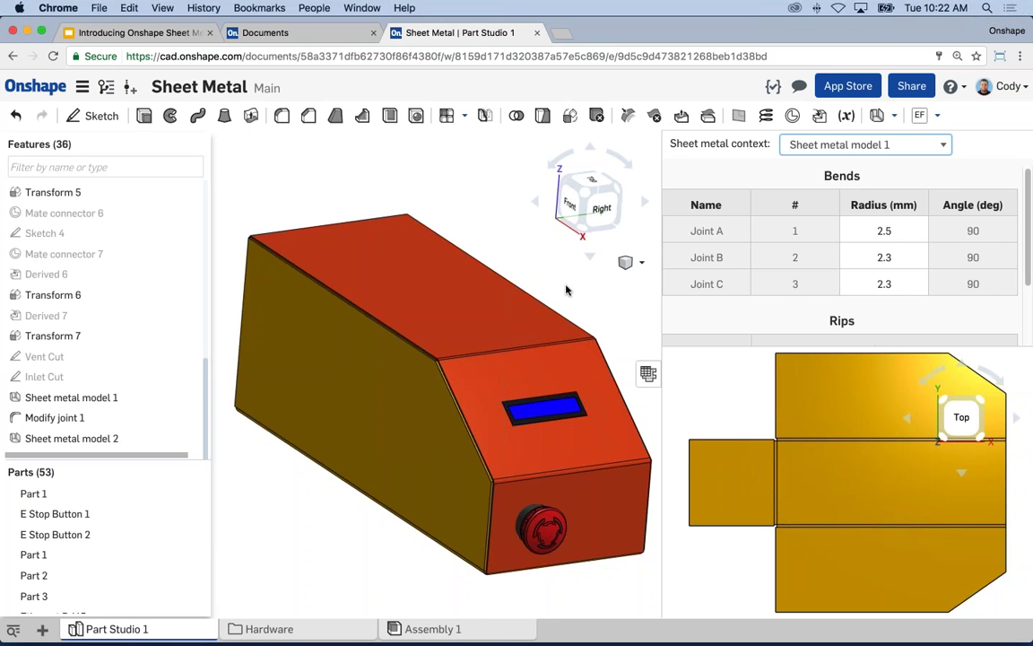
scroll(566, 289, up, 3)
click(866, 144)
click(839, 158)
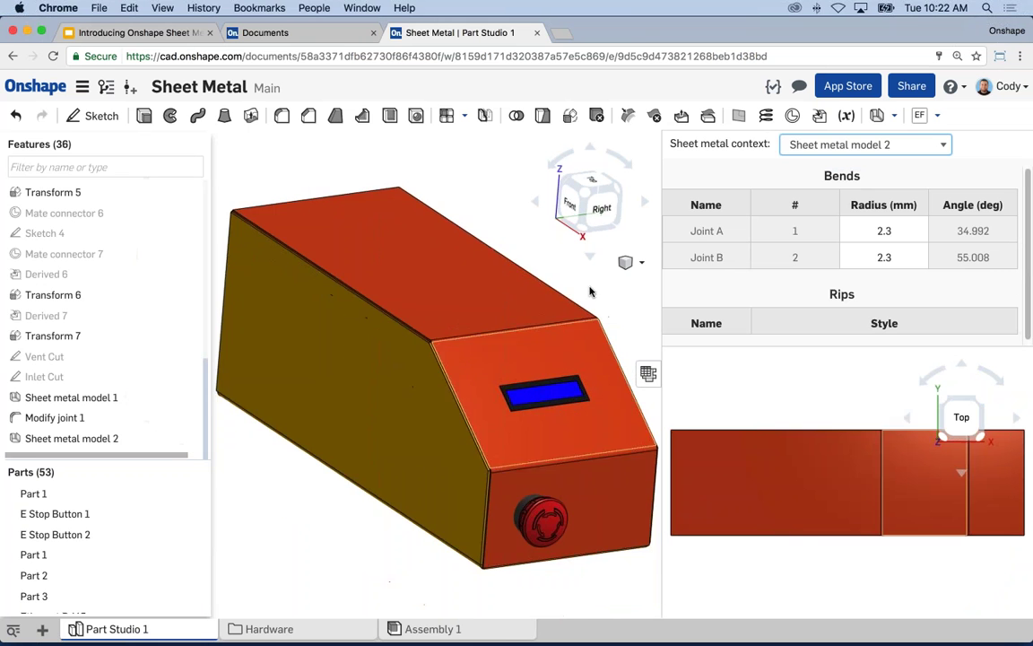
Start a Boolean subtraction with E Stop Button 1 and the two display parts, Part 3 and Part 2, as tools.
scroll(547, 408, up, 3)
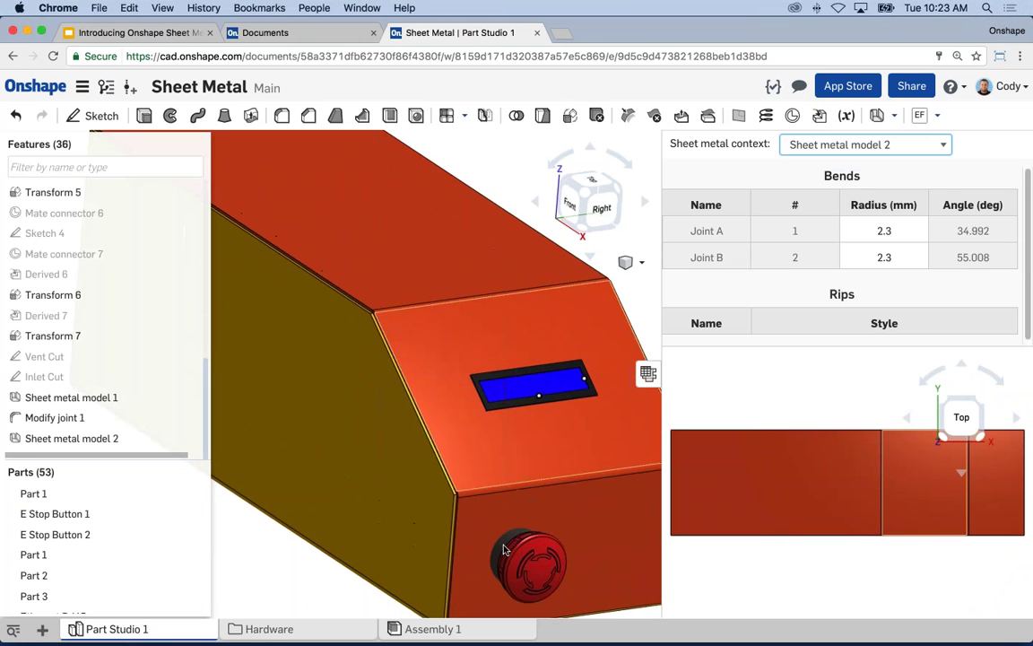
scroll(492, 330, down, 3)
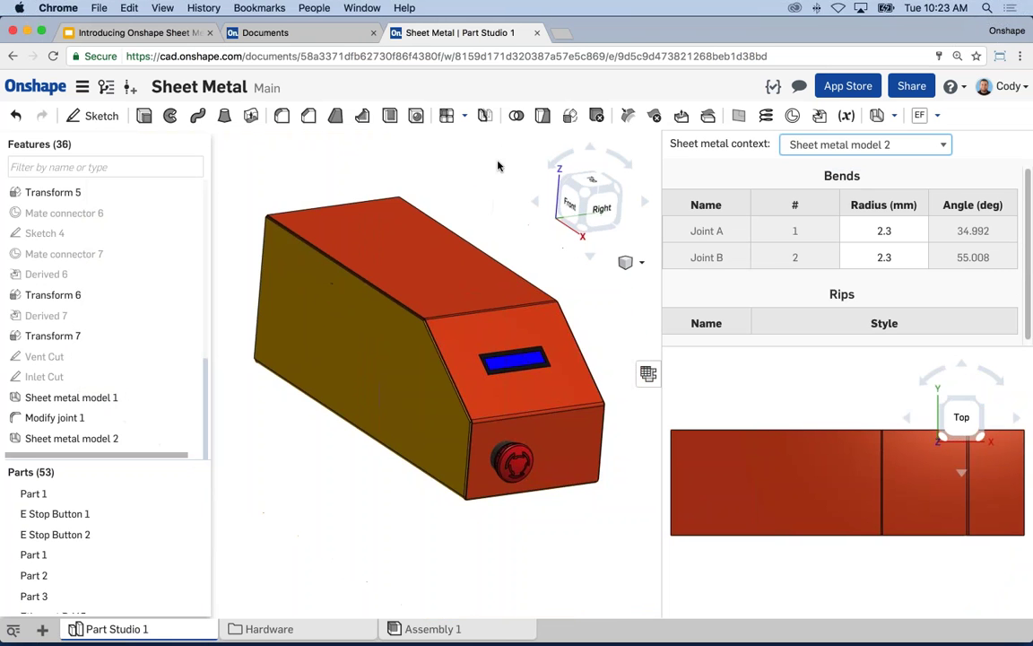
click(516, 115)
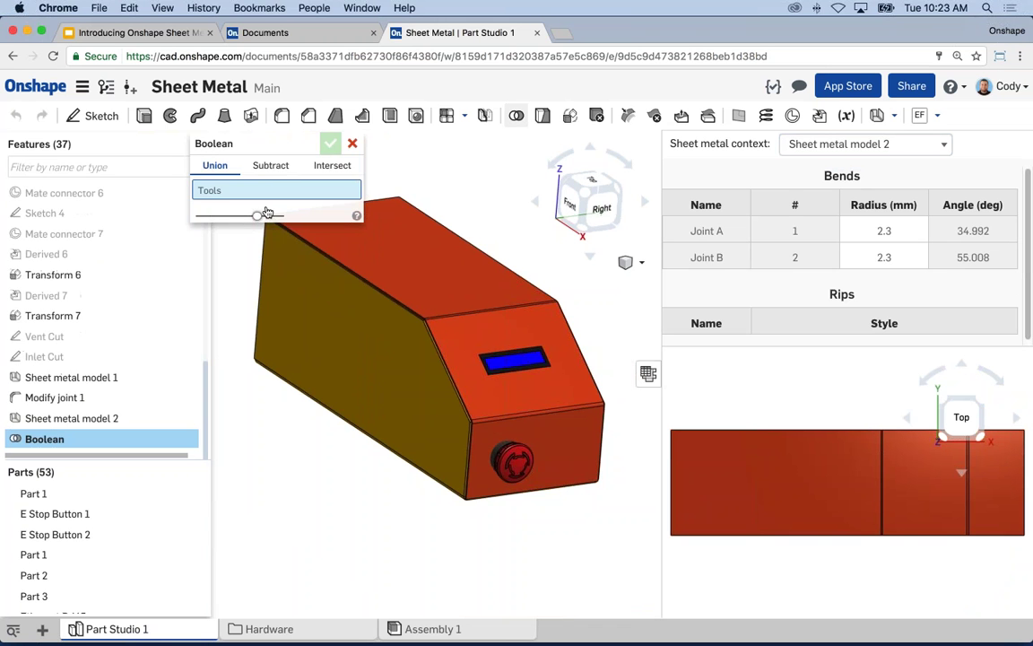
click(270, 165)
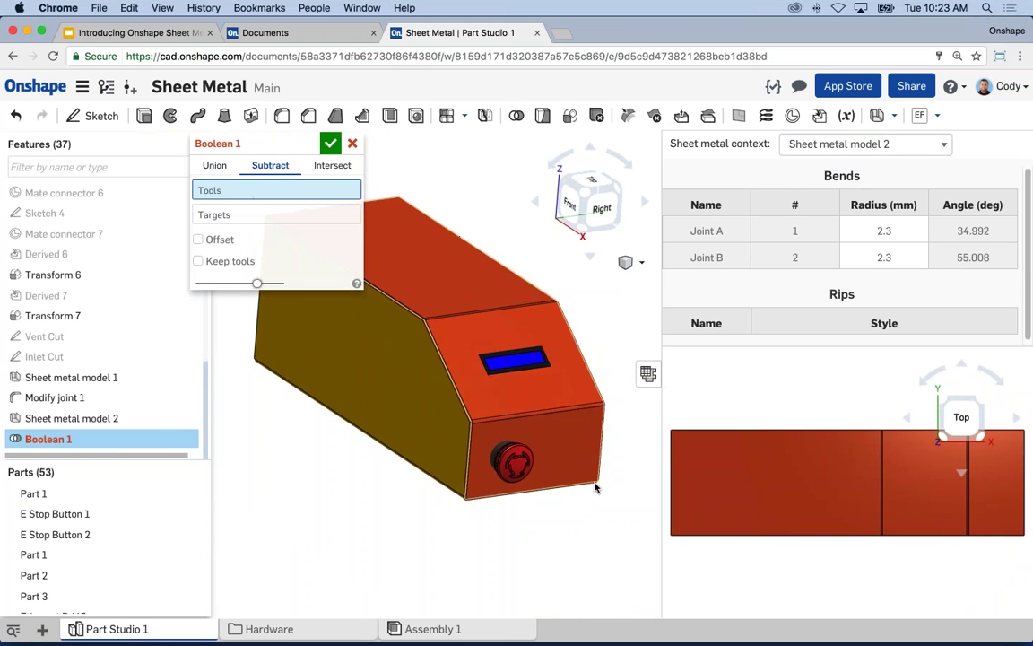
scroll(520, 466, up, 5)
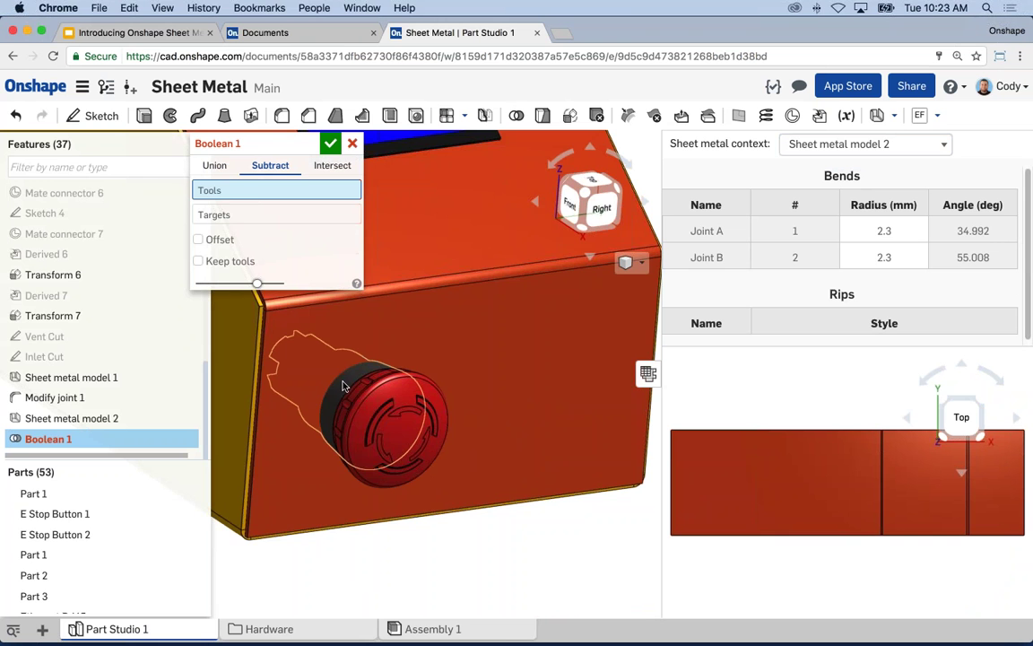
click(341, 385)
right_drag(498, 371, 366, 274)
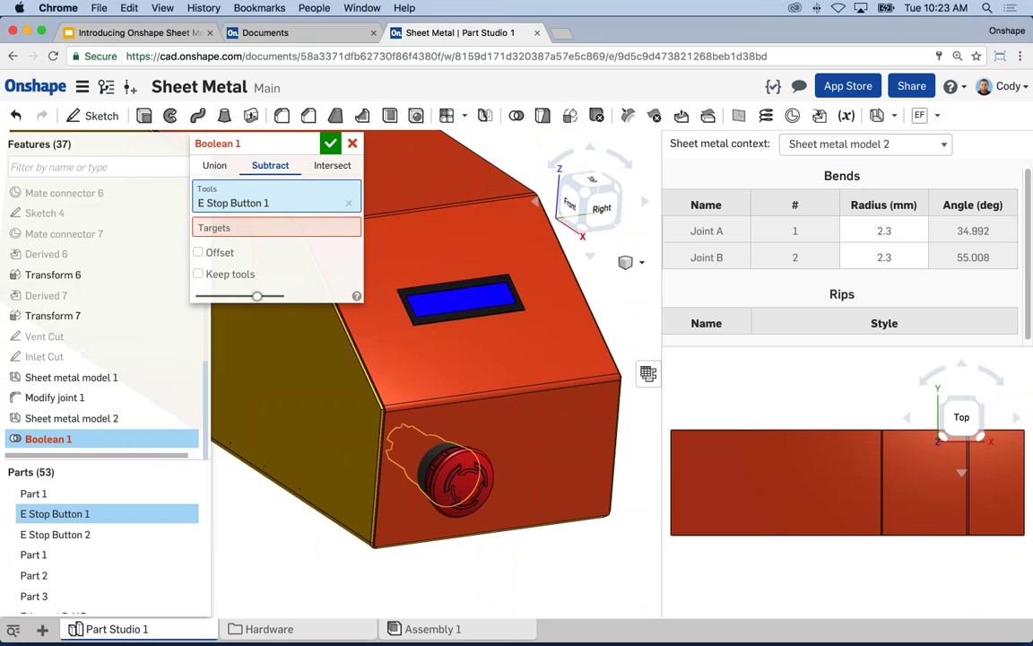
scroll(401, 300, up, 3)
click(401, 300)
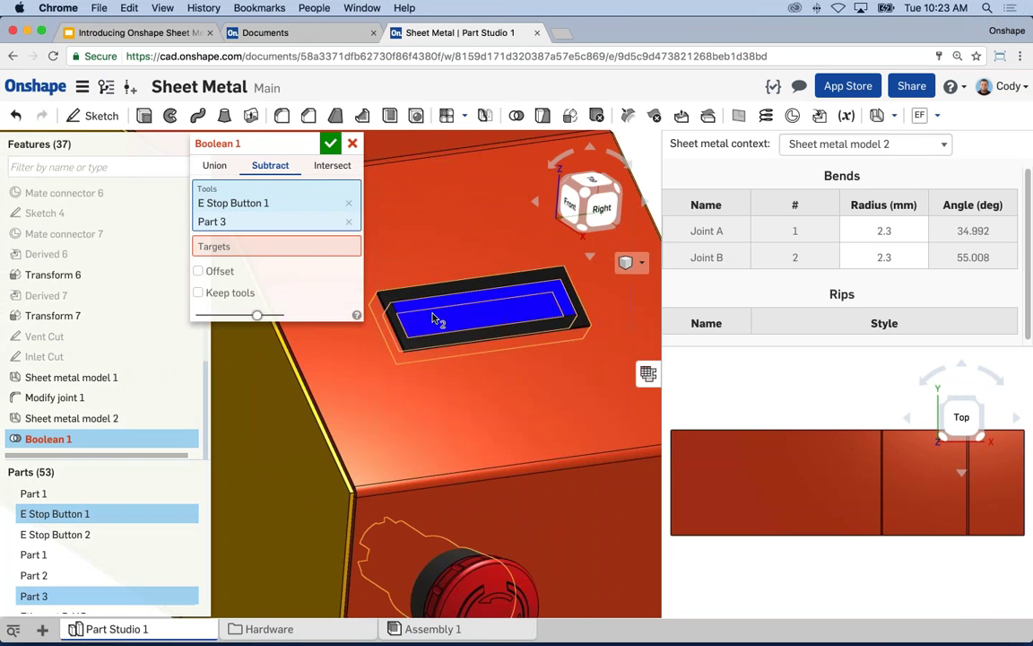
click(434, 319)
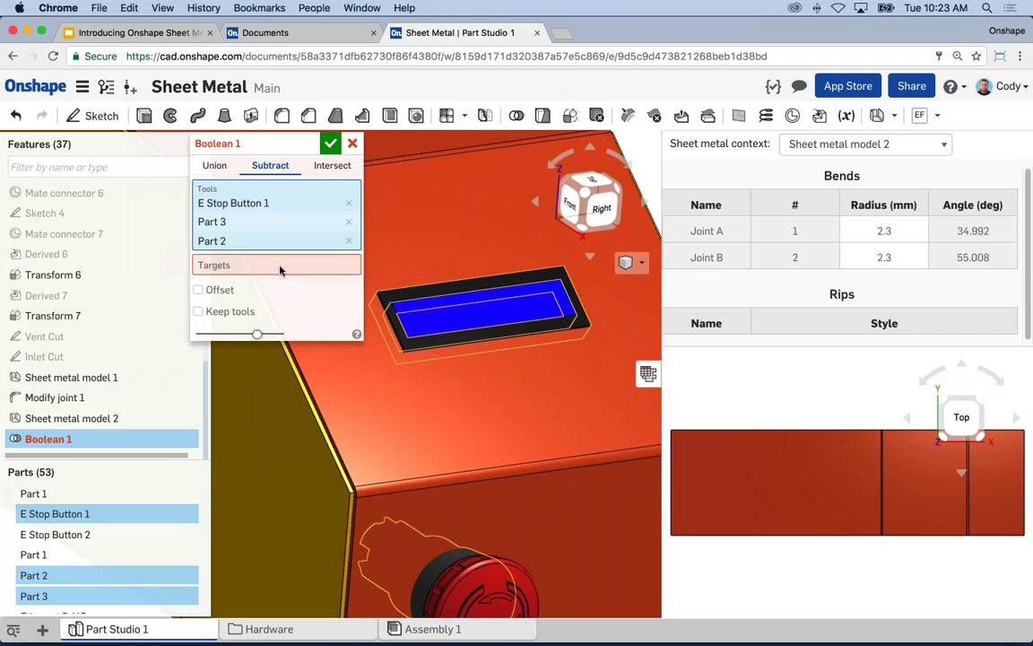
Use the cover, Part 53, as the subtraction target, keep the tools, check the cutouts in its flat pattern and complete the Boolean.
click(350, 264)
click(410, 414)
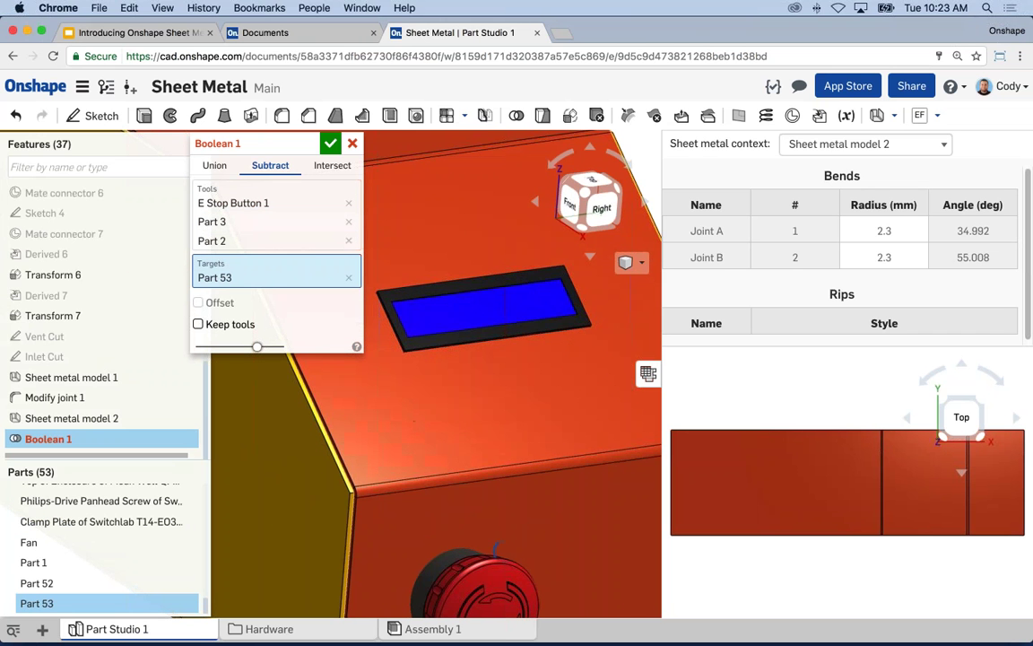
click(198, 324)
scroll(508, 427, down, 3)
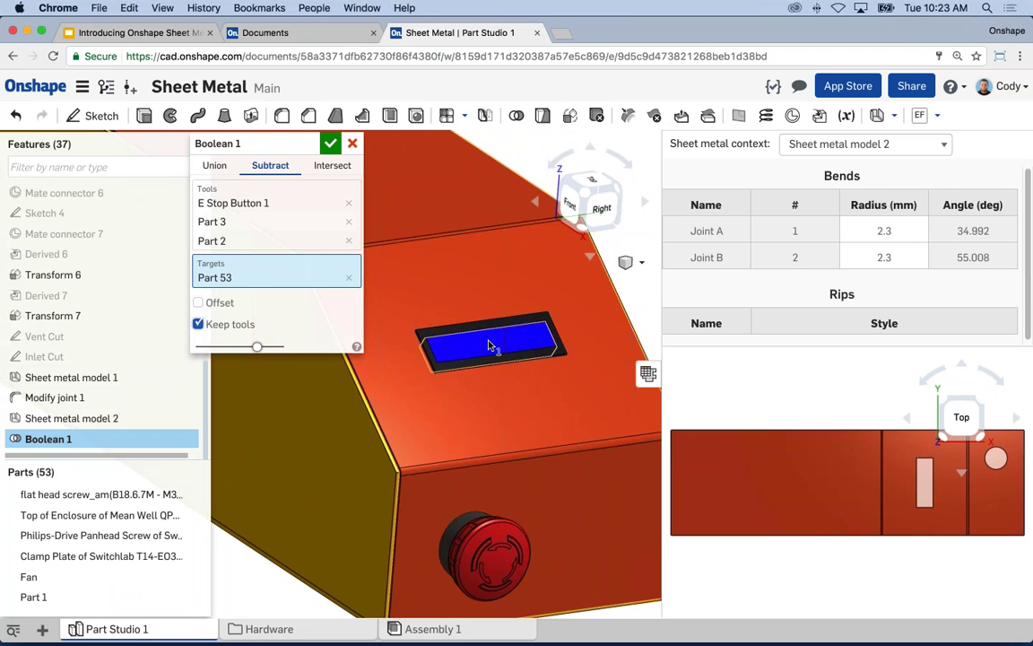
scroll(906, 475, up, 5)
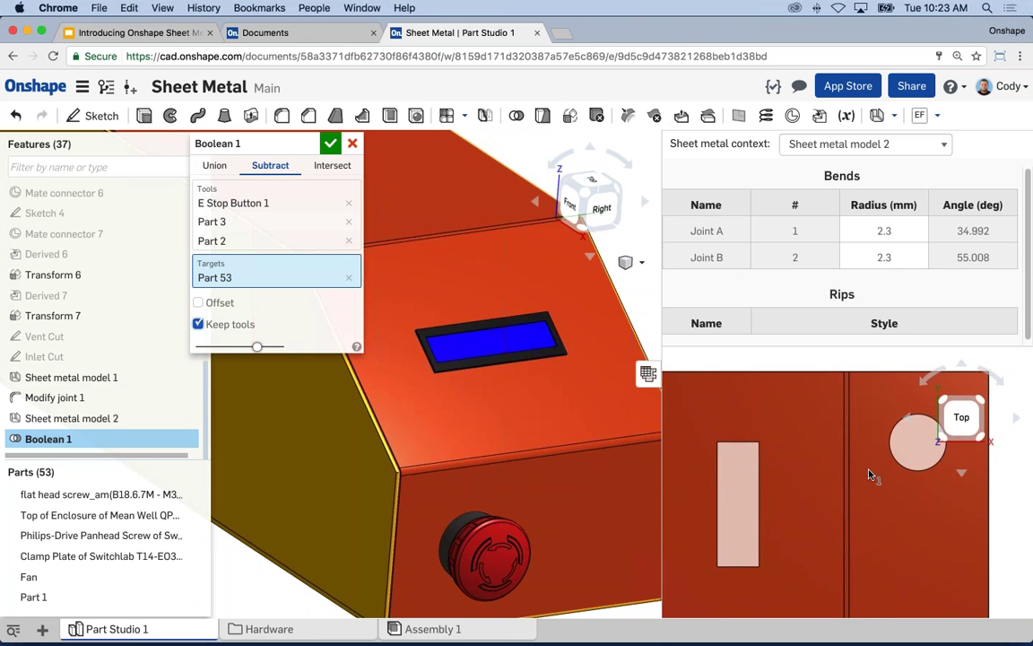
scroll(868, 475, down, 6)
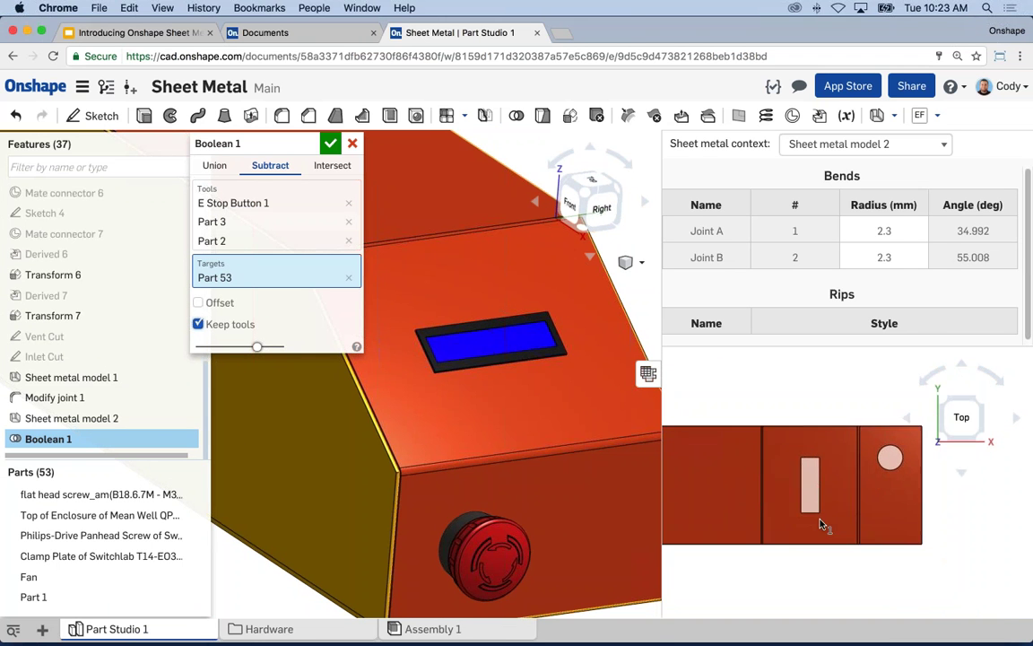
key(f)
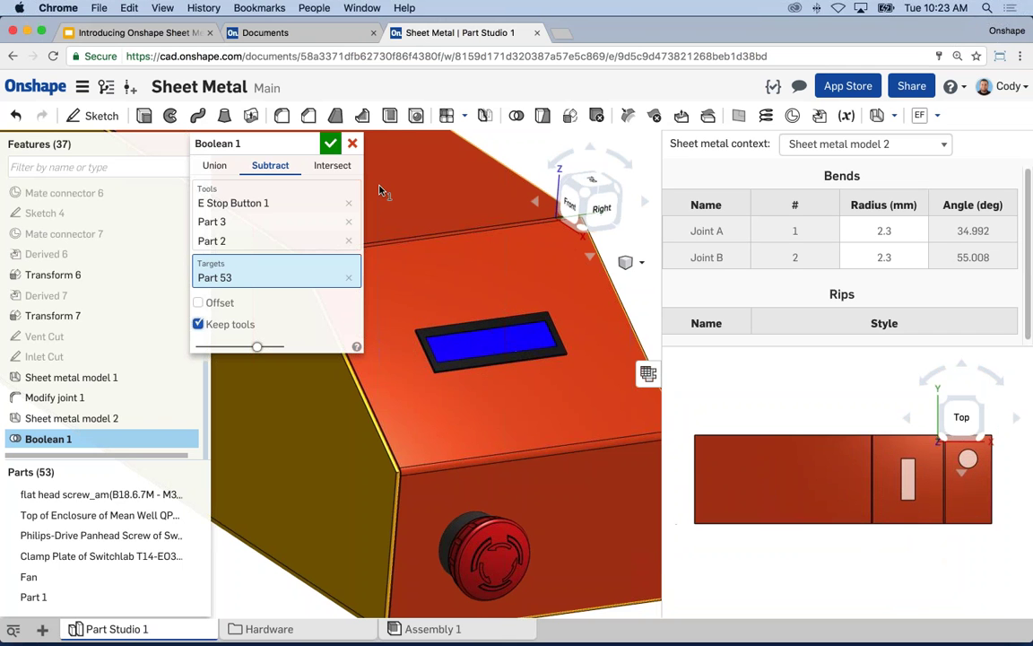
click(331, 145)
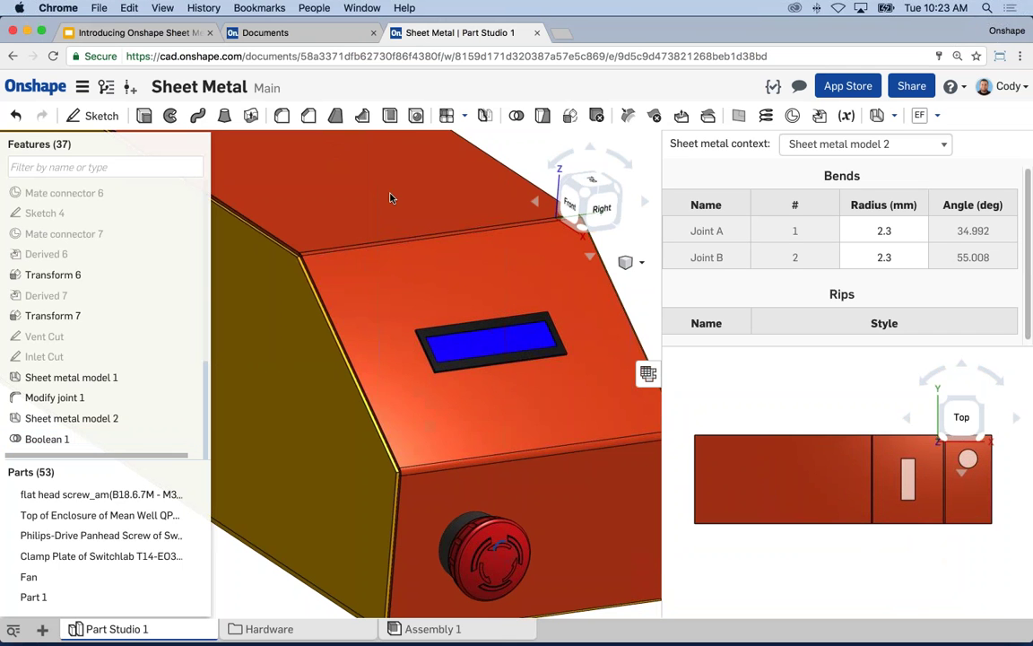
Start an Extrude that removes material with the Vent Cut and Inlet Cut sketches on the enclosure's rear face.
right_drag(469, 256, 396, 346)
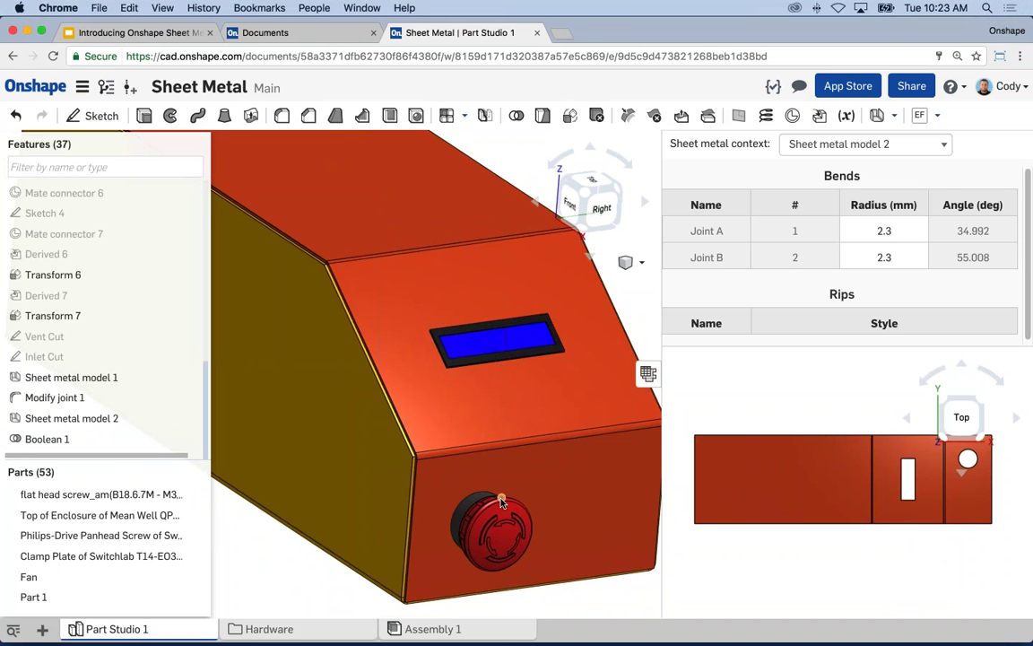
right_drag(503, 485, 322, 433)
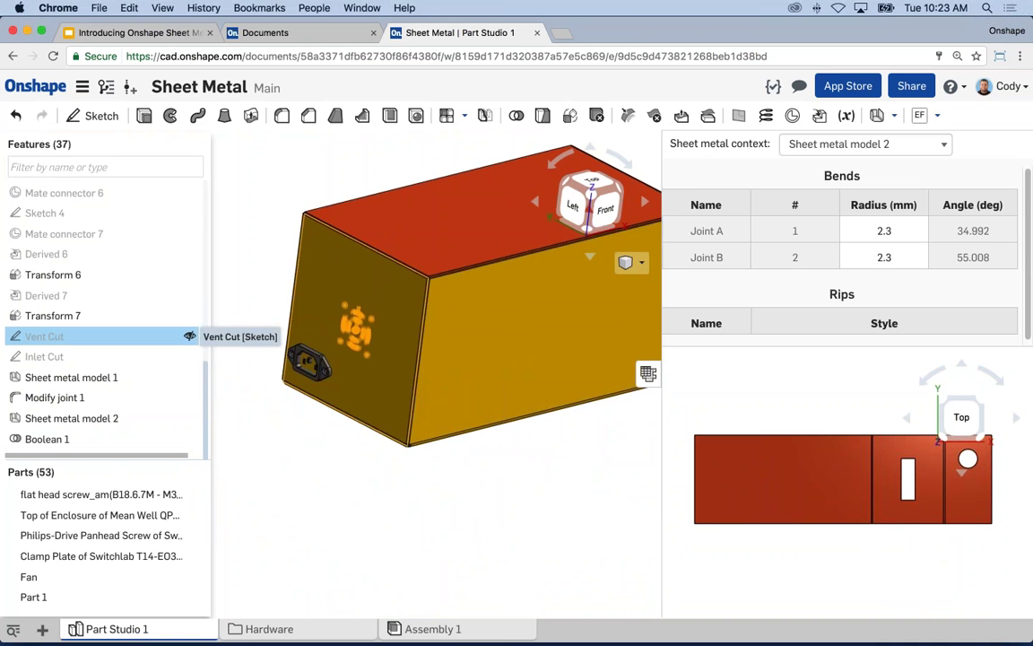
click(56, 336)
click(53, 356)
scroll(368, 326, up, 5)
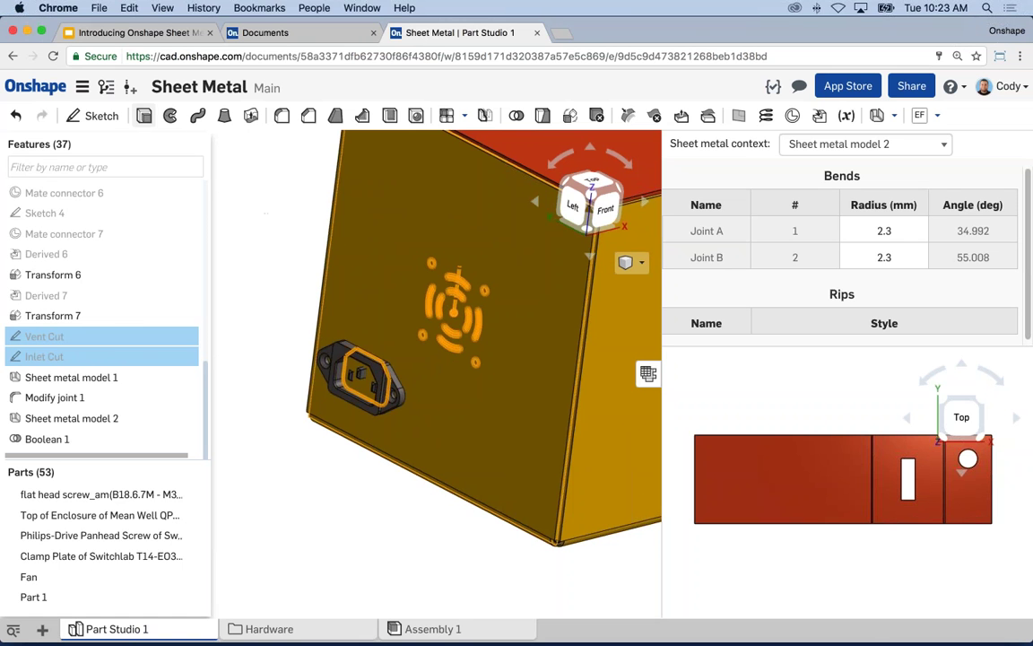
click(143, 115)
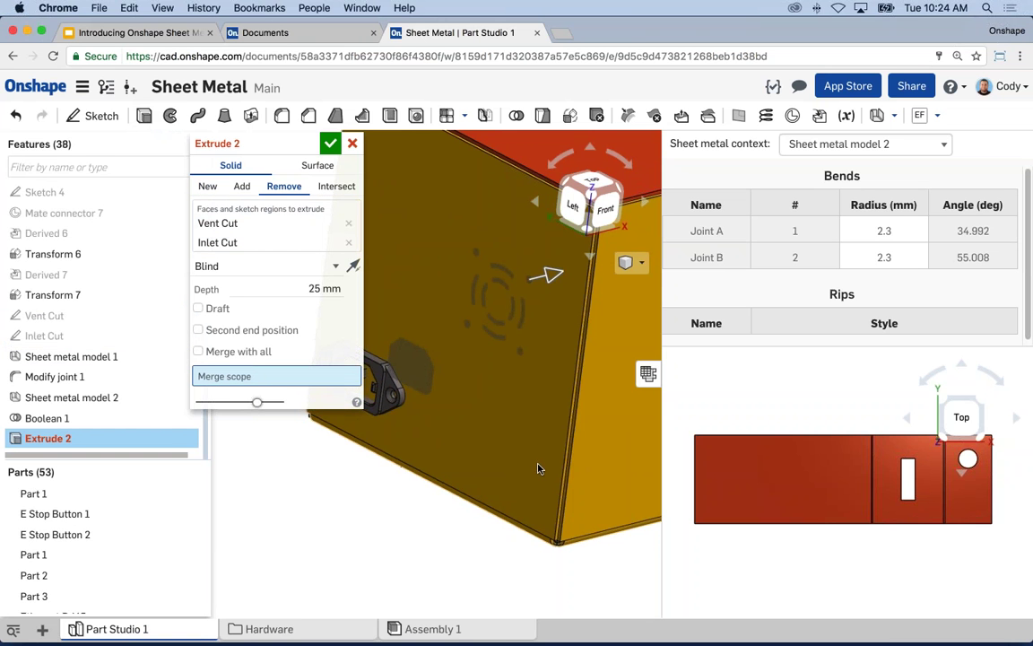
Cut only the enclosure, Part 52, in the reversed direction to a 25 mm blind depth, checking Sheet metal model 1's flat pattern, and complete the extrude.
click(486, 422)
click(899, 146)
click(885, 128)
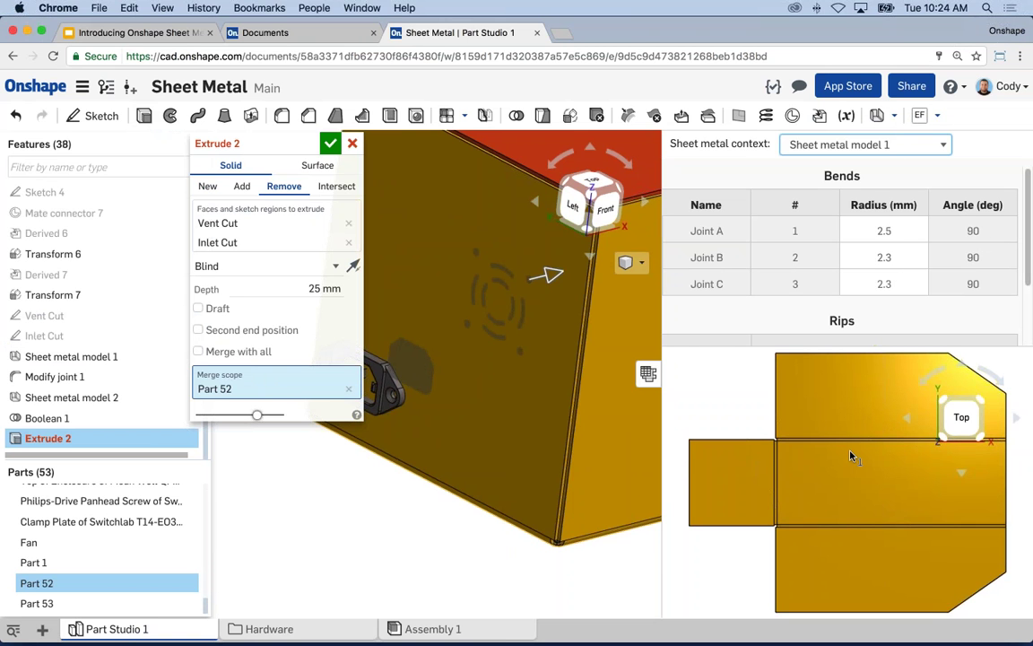
scroll(853, 455, down, 1)
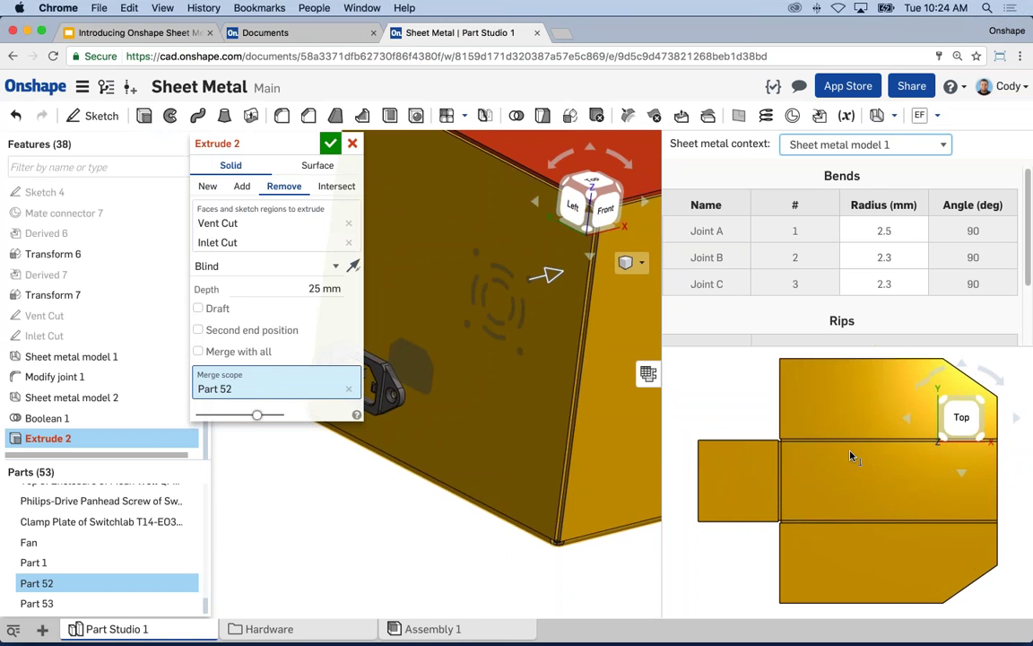
click(353, 266)
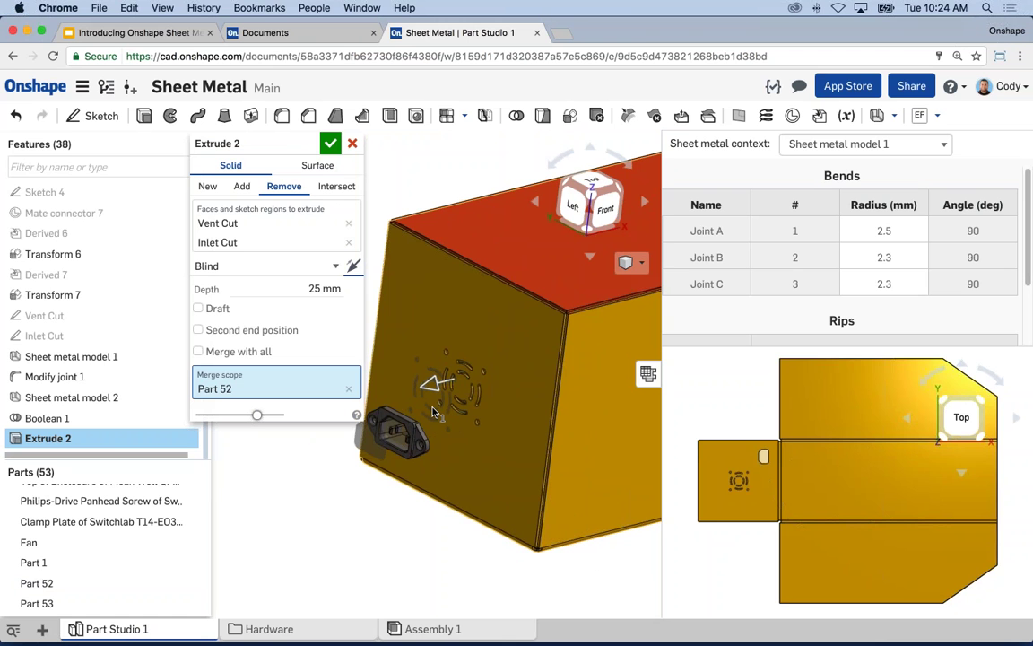
scroll(772, 485, up, 5)
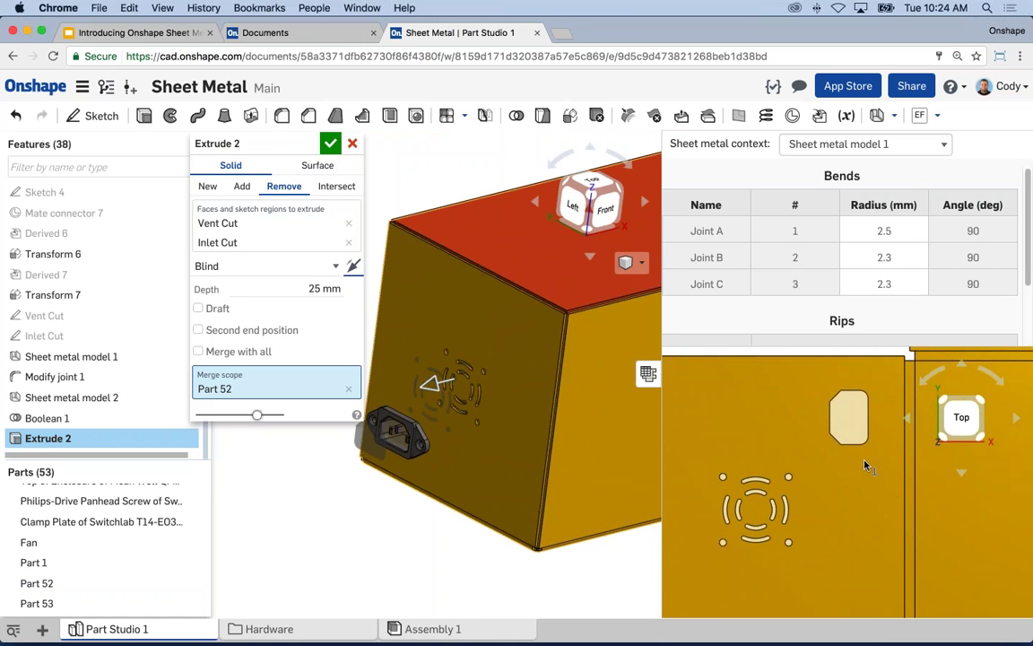
scroll(853, 476, down, 5)
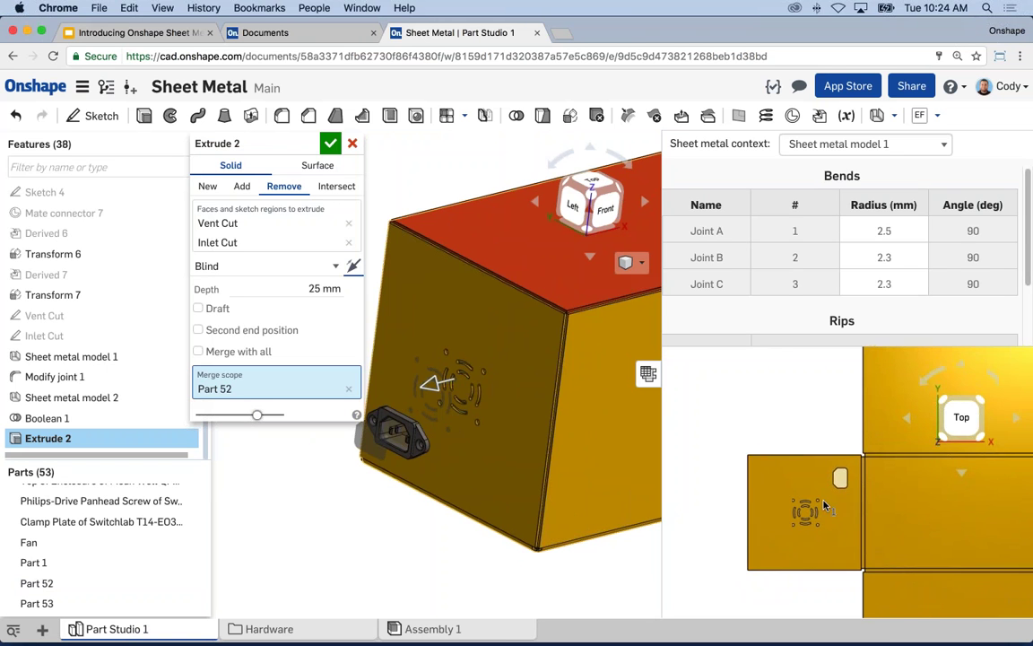
scroll(793, 499, down, 3)
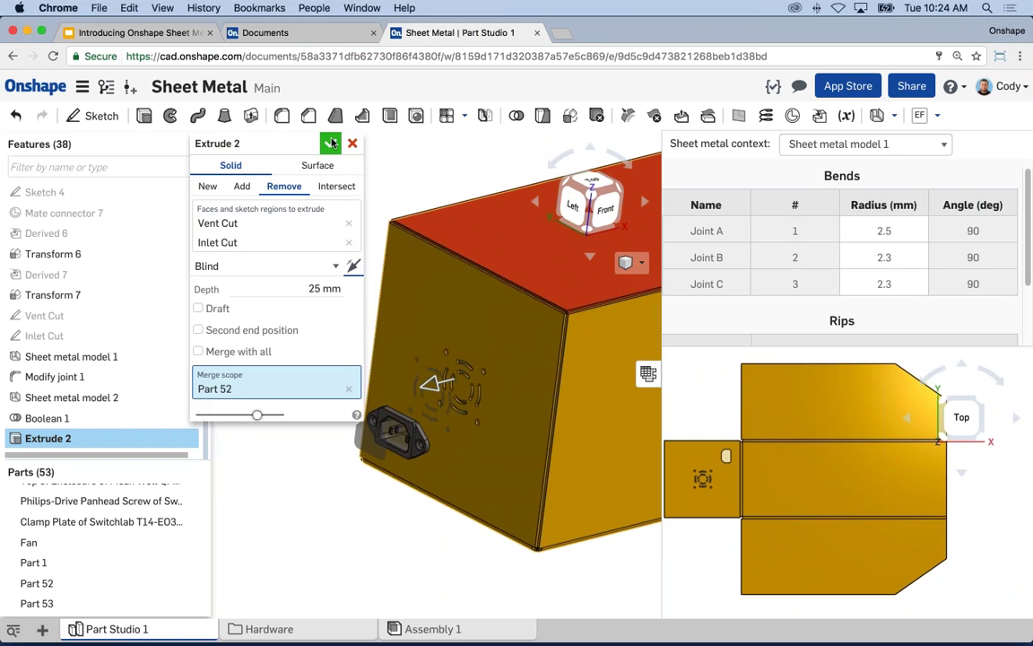
key(Return)
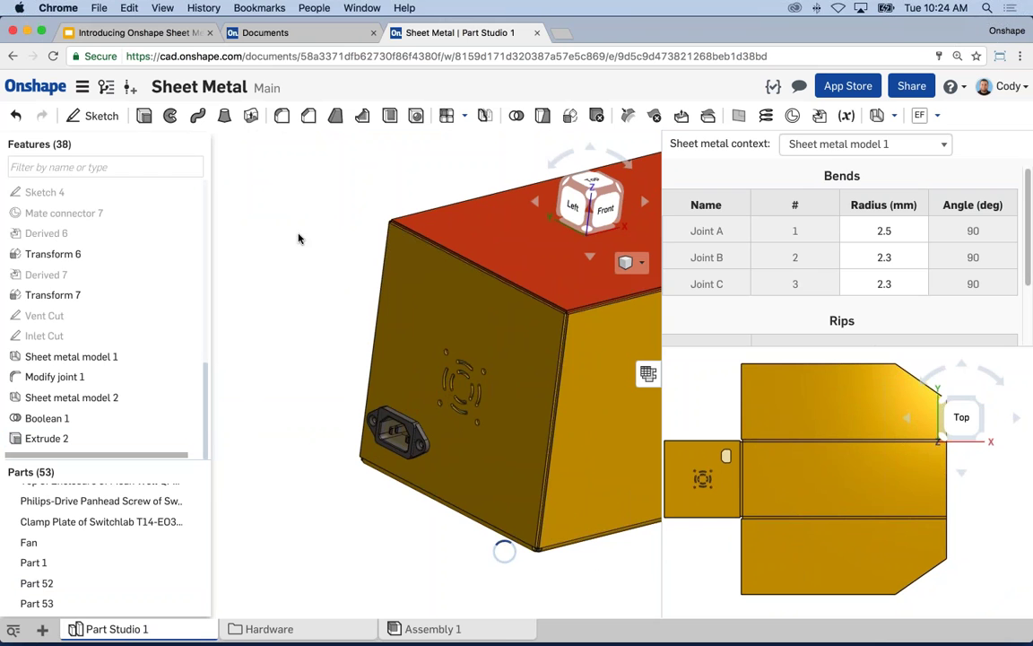
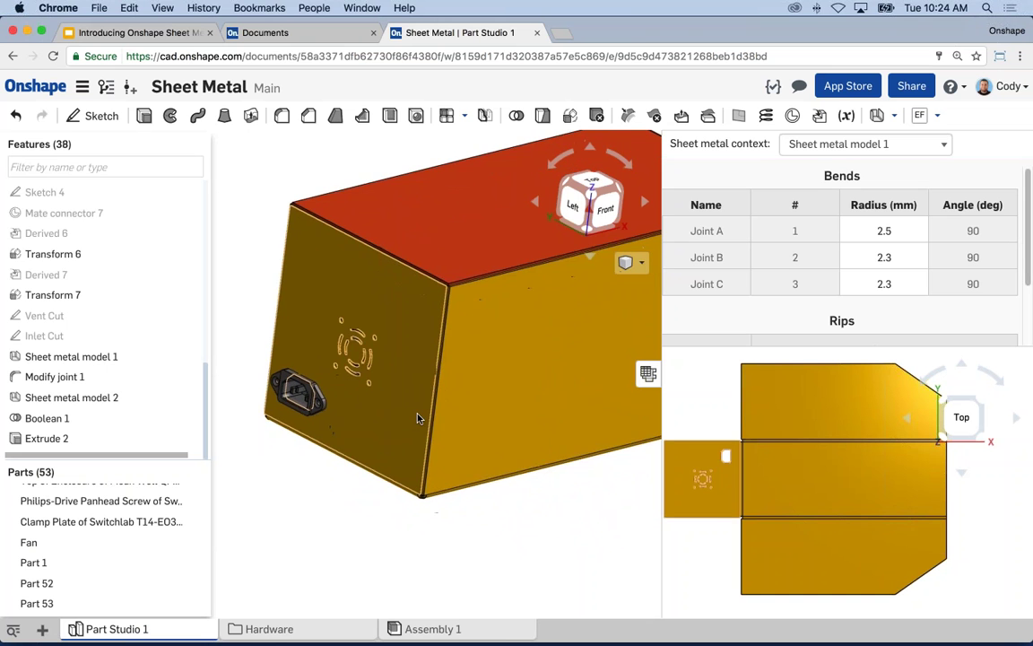
scroll(436, 482, up, 3)
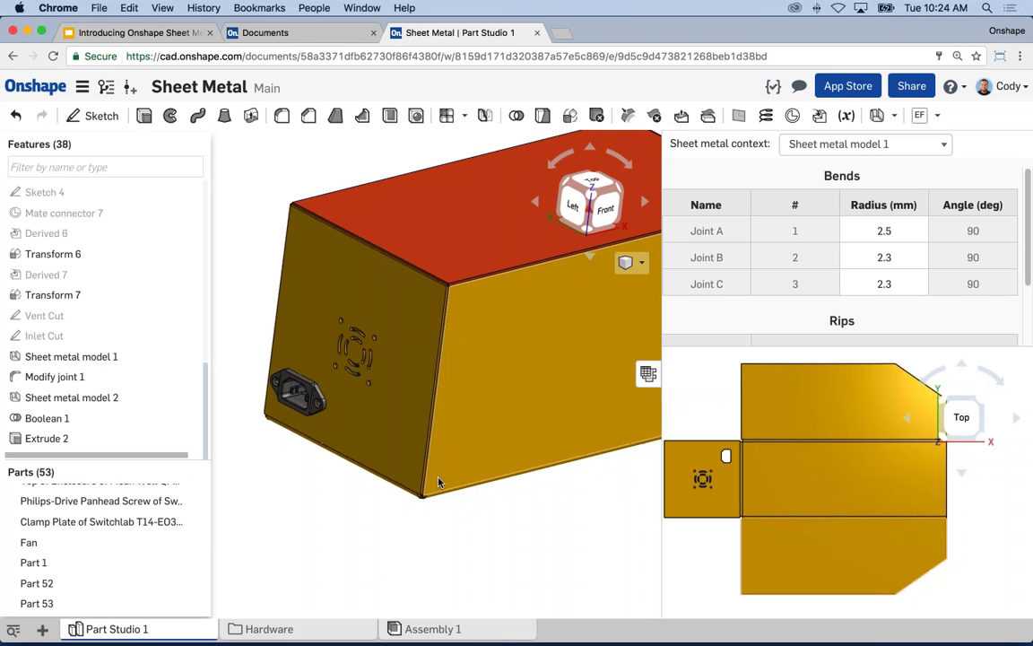
Start a sketch on the front side face of the enclosure, Sheet metal model 1, and view it normal to the face.
middle_drag(443, 476, 440, 450)
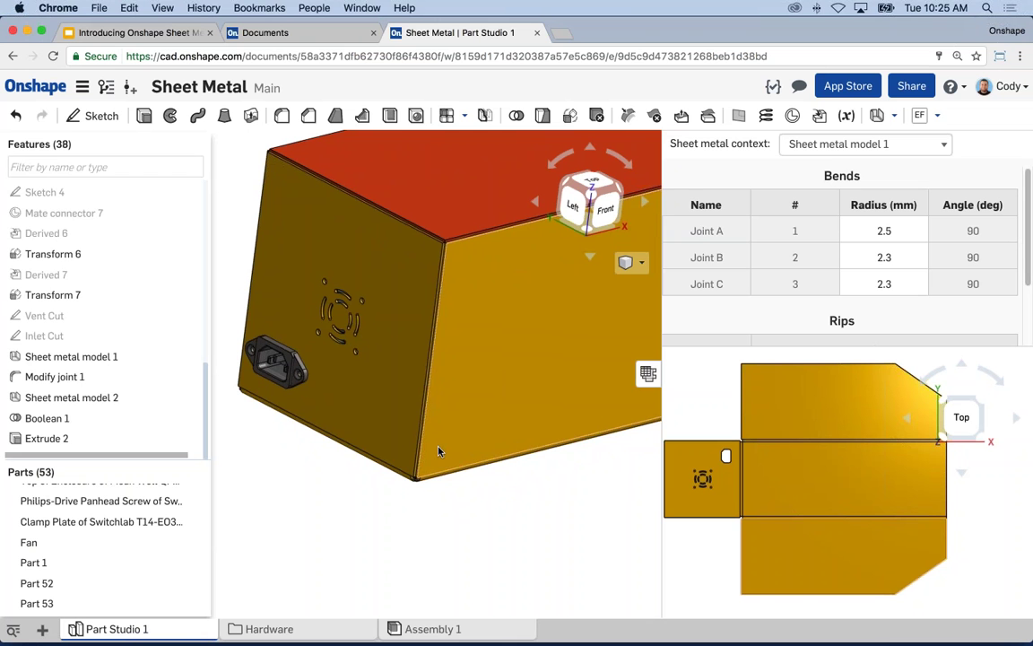
click(438, 451)
key(s)
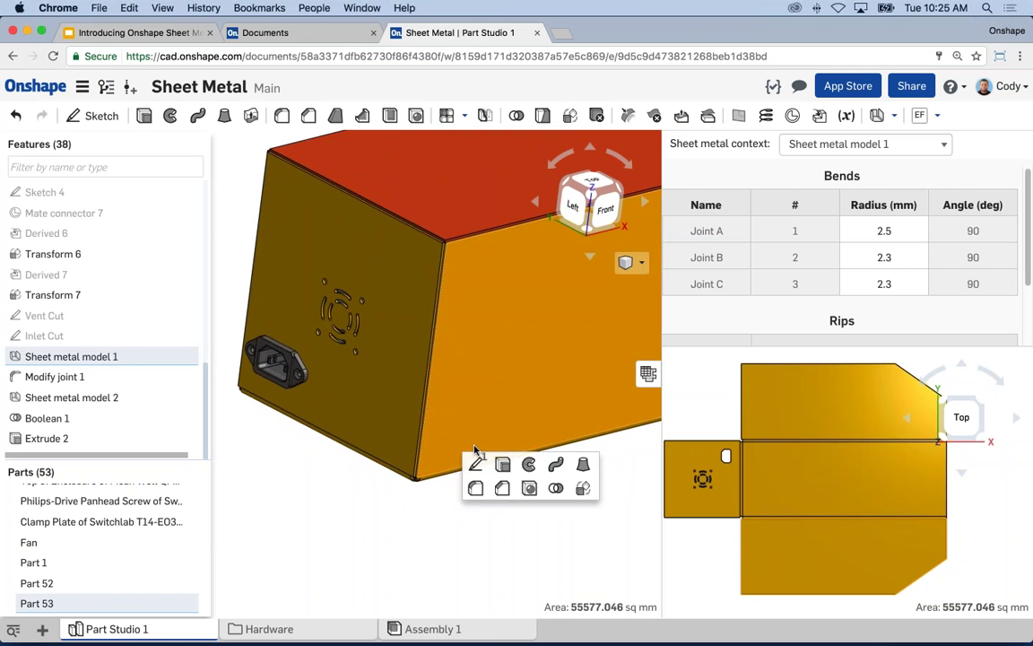
click(475, 464)
key(n)
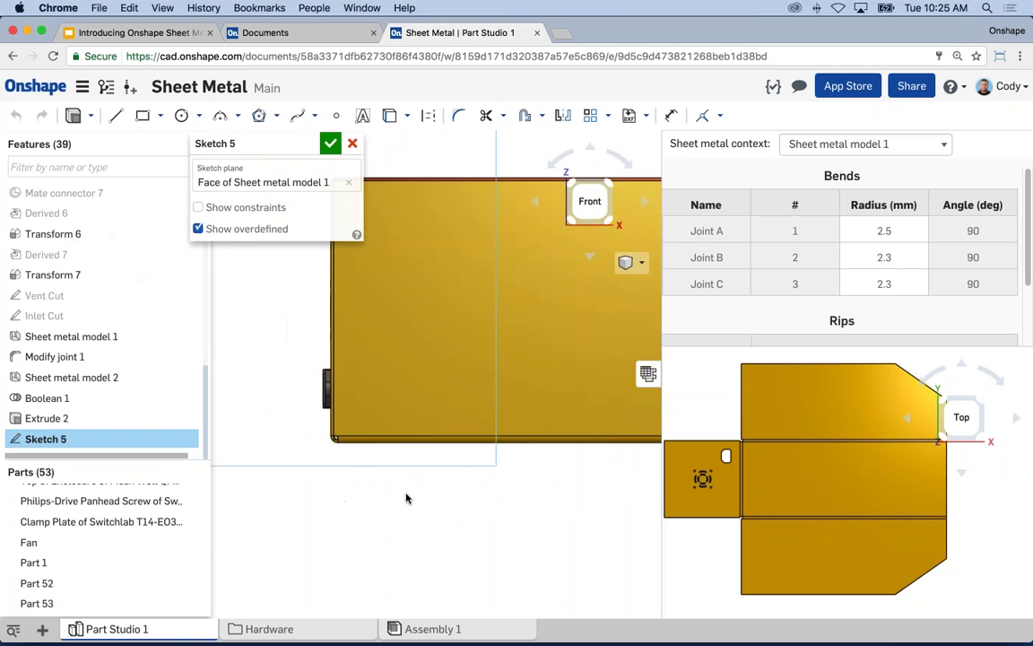
scroll(406, 498, up, 5)
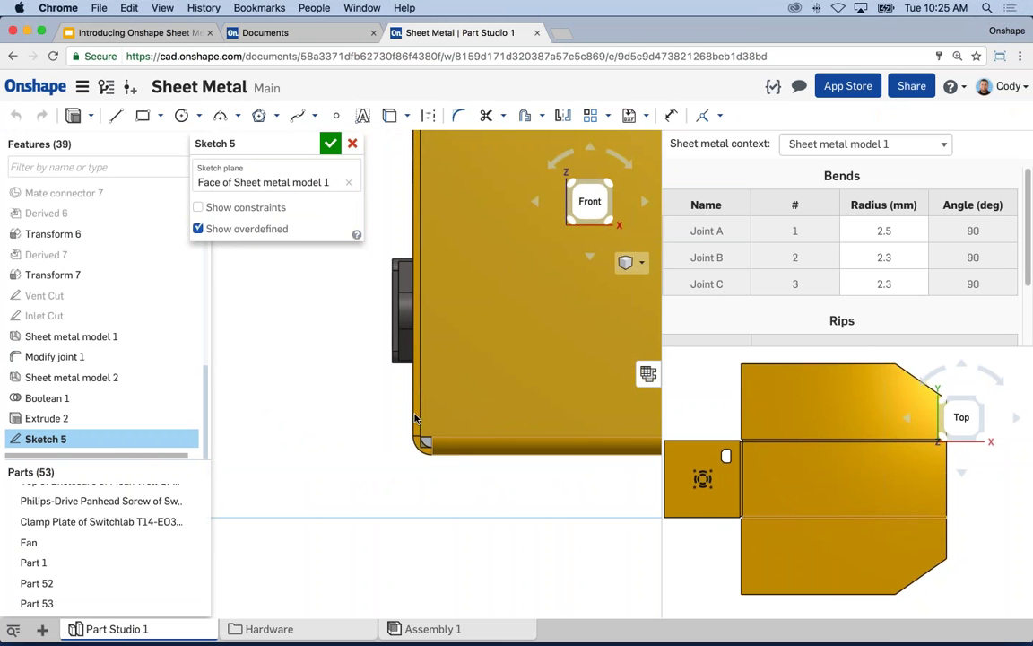
Draw a rectangle about 16 mm high over the face's lower rear corner and make its upper outer corner coincident with the enclosure's vertical edge.
click(142, 115)
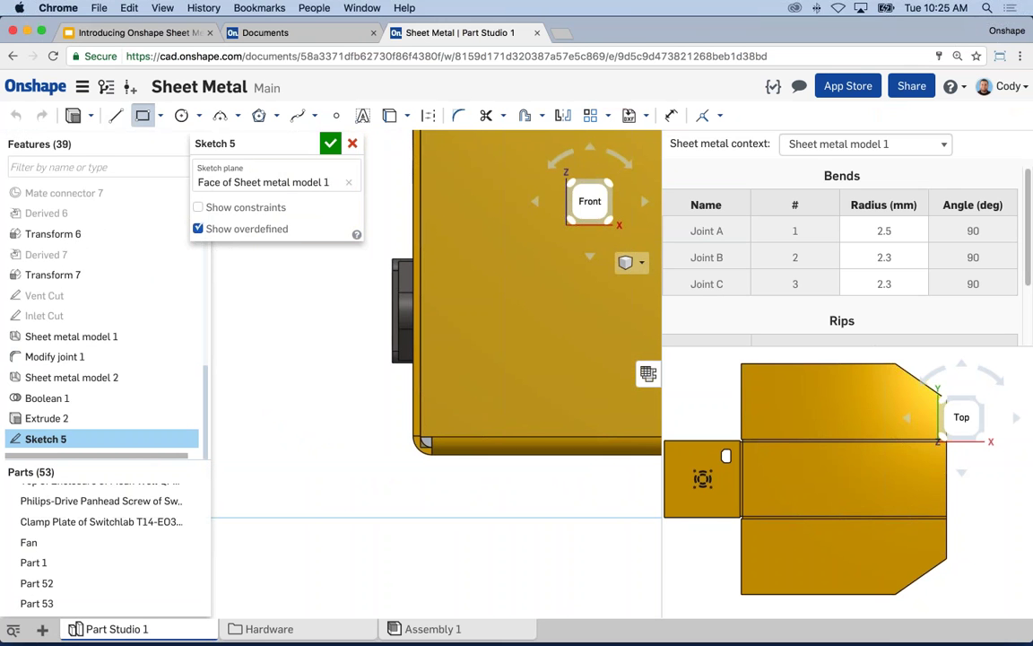
scroll(395, 350, up, 3)
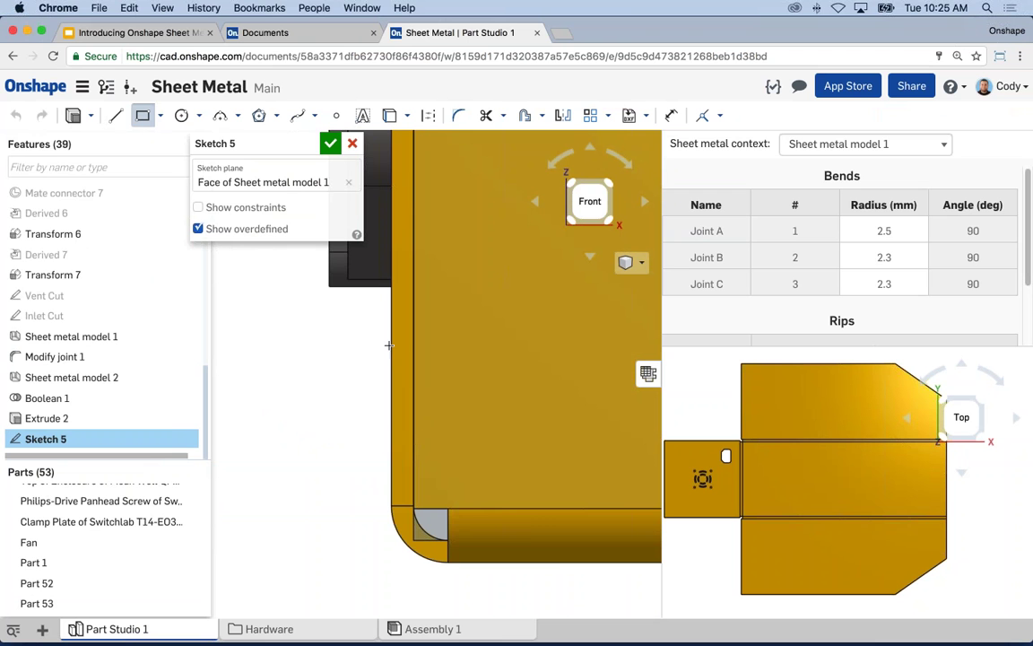
click(389, 345)
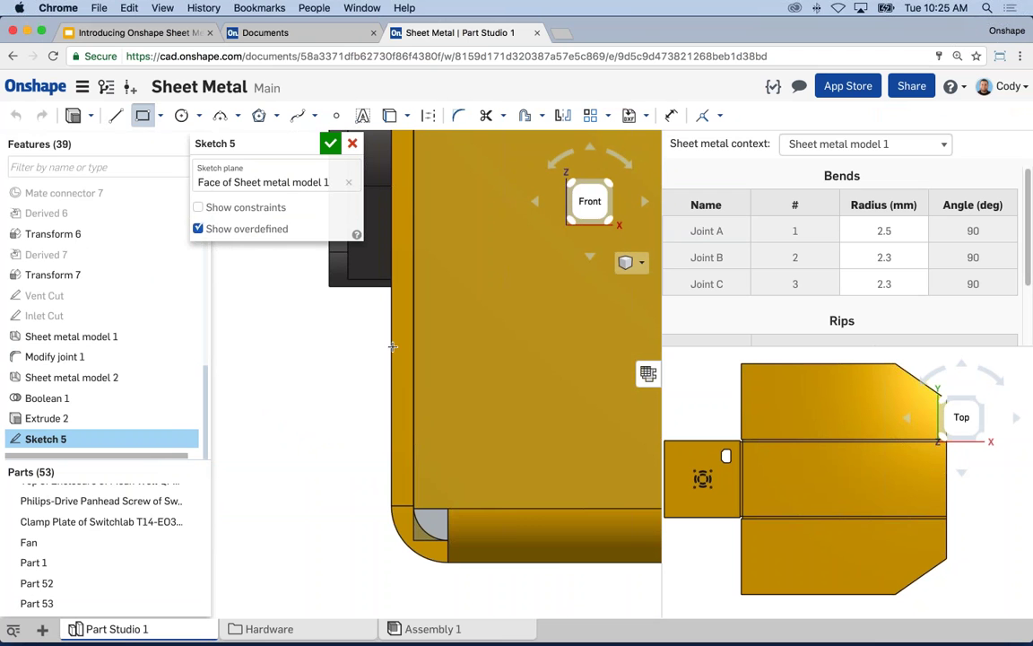
click(594, 562)
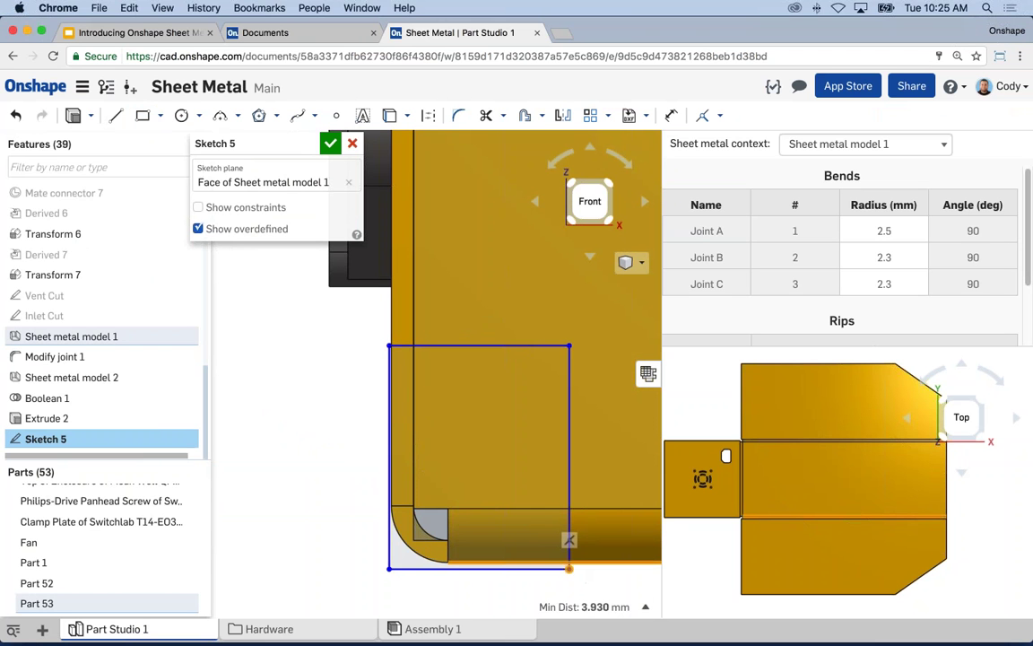
scroll(565, 554, down, 1)
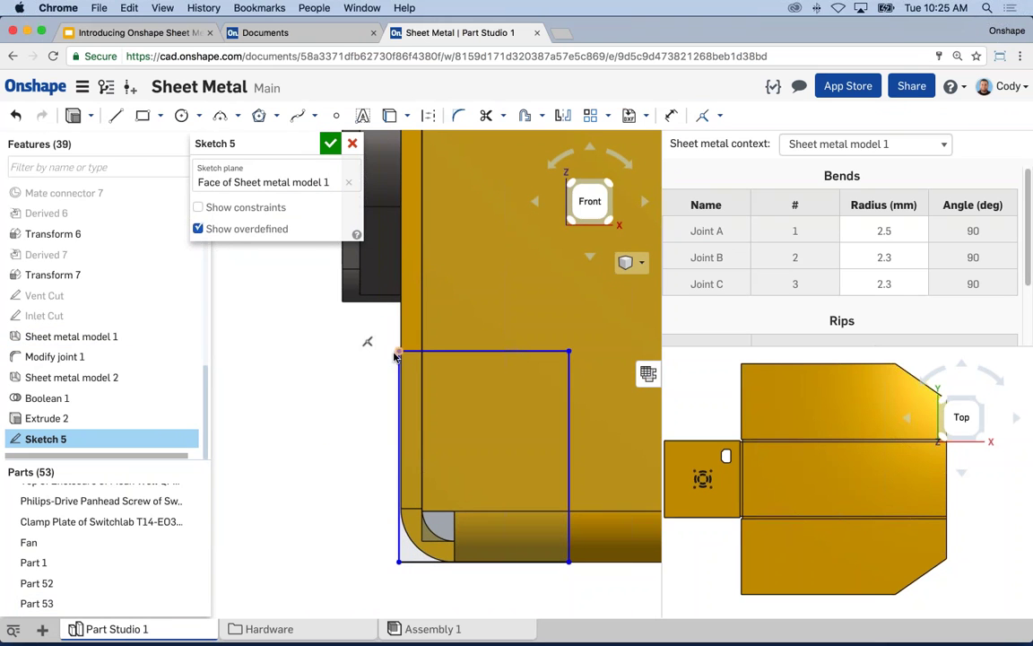
click(397, 356)
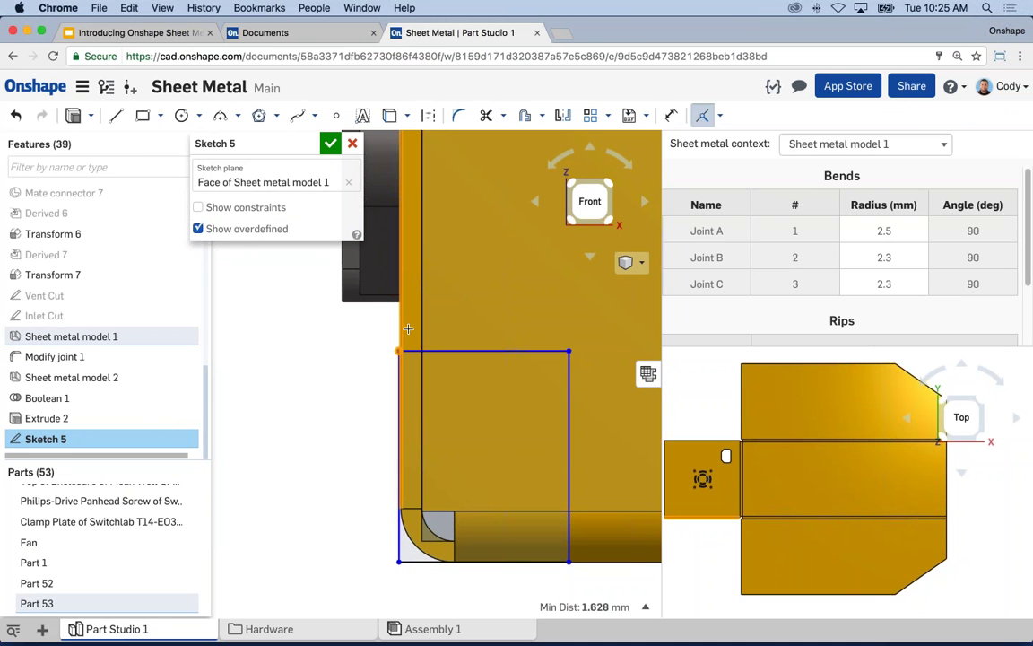
key(Escape)
Dimension the corner rectangle's width and height to 15 mm each.
key(d)
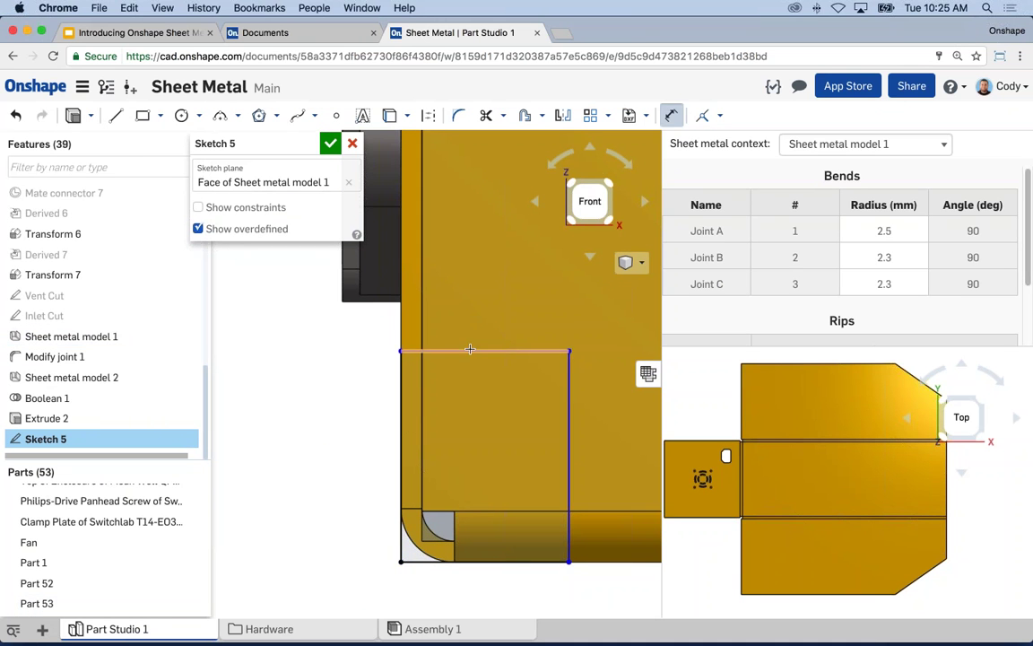
click(476, 349)
click(472, 320)
key(Return)
text(15)
key(Return)
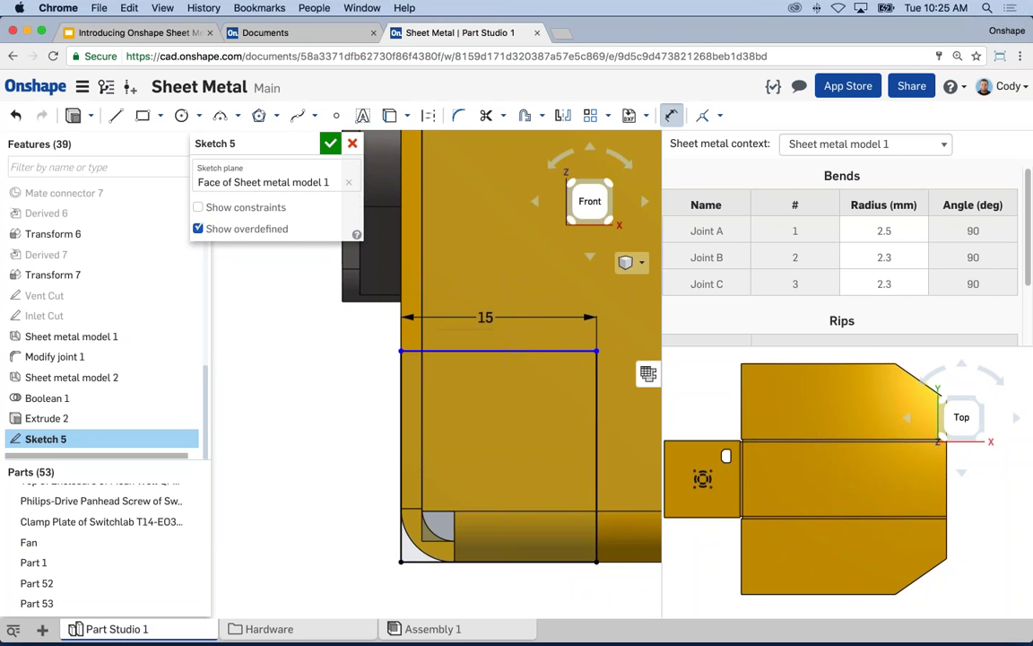
click(596, 416)
click(623, 417)
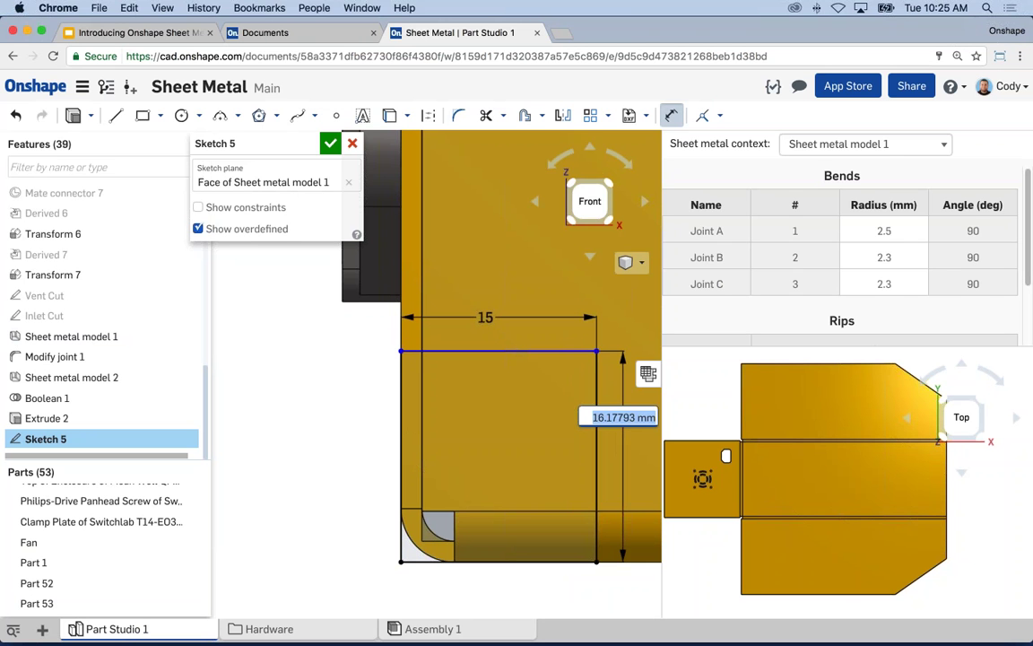
text(15)
key(Return)
scroll(622, 417, down, 2)
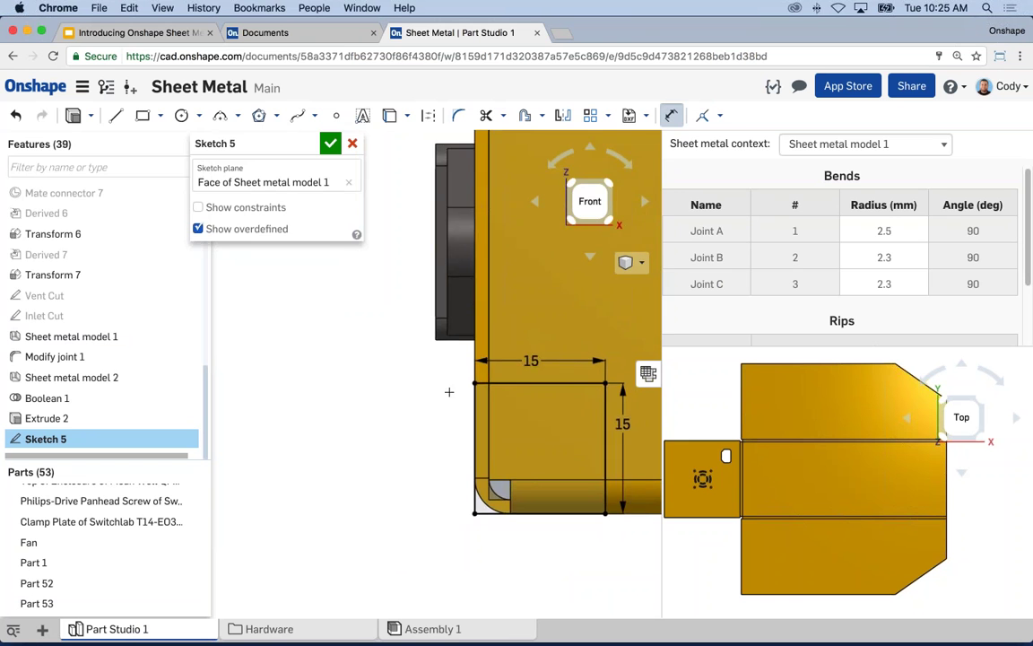
Start an Extrude that removes material with the square corner sketch and check the cutout in Sheet metal model 1's flat pattern.
right_drag(503, 404, 447, 457)
scroll(447, 457, down, 2)
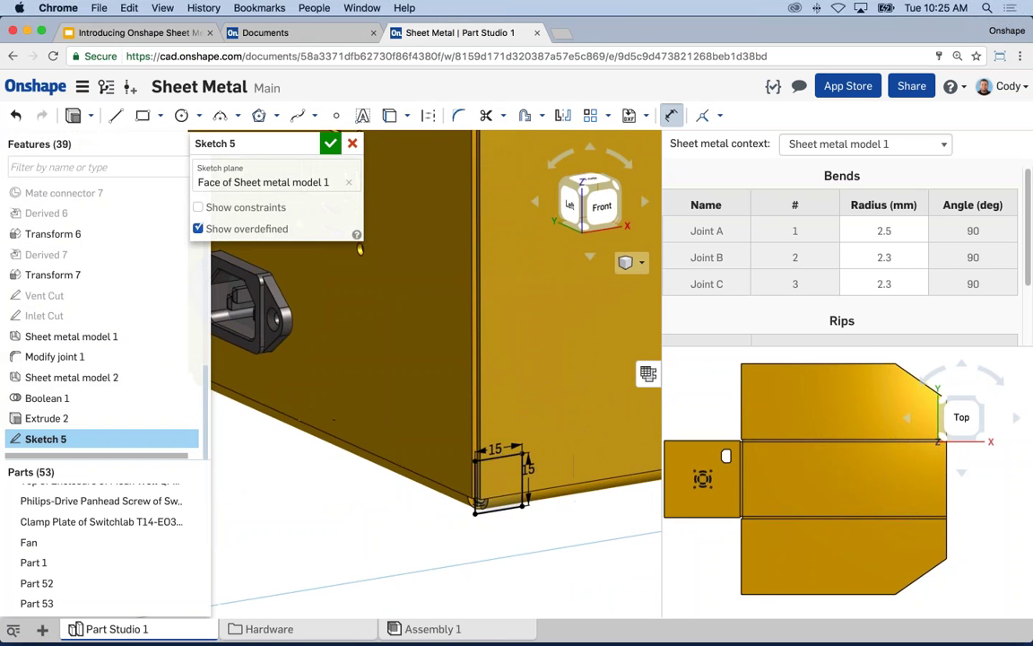
click(73, 115)
click(274, 188)
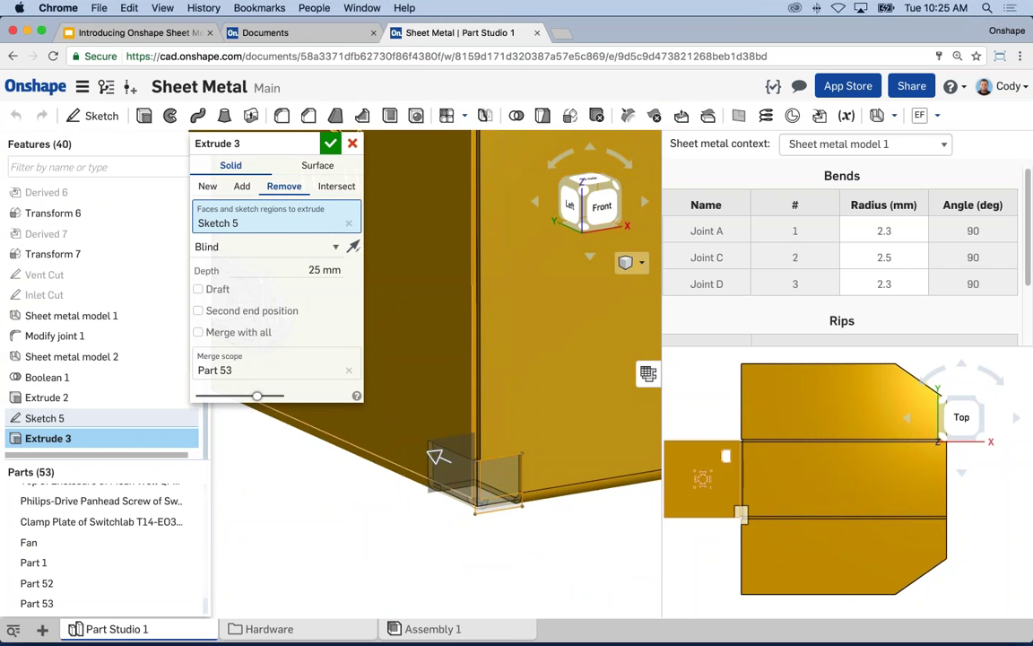
scroll(496, 477, up, 2)
right_drag(496, 477, 473, 482)
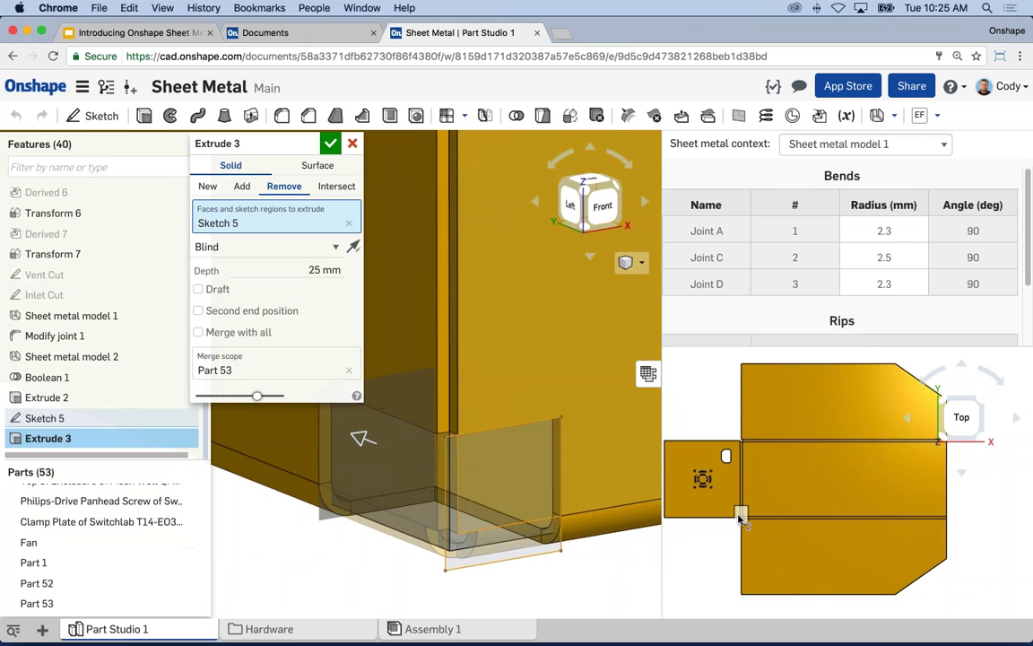
scroll(743, 524, up, 5)
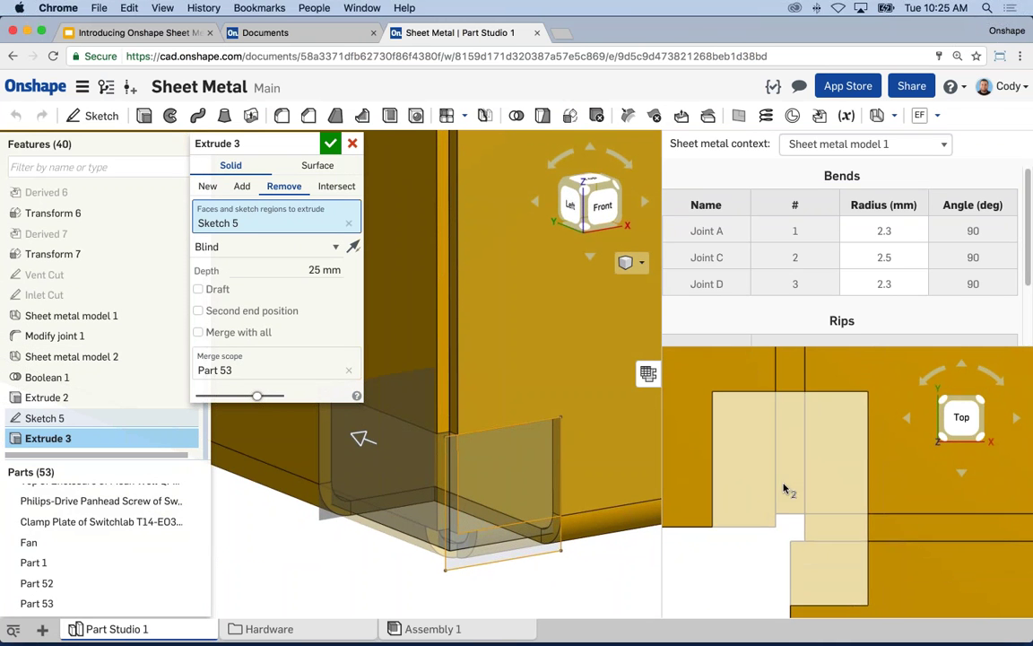
middle_drag(856, 411, 865, 392)
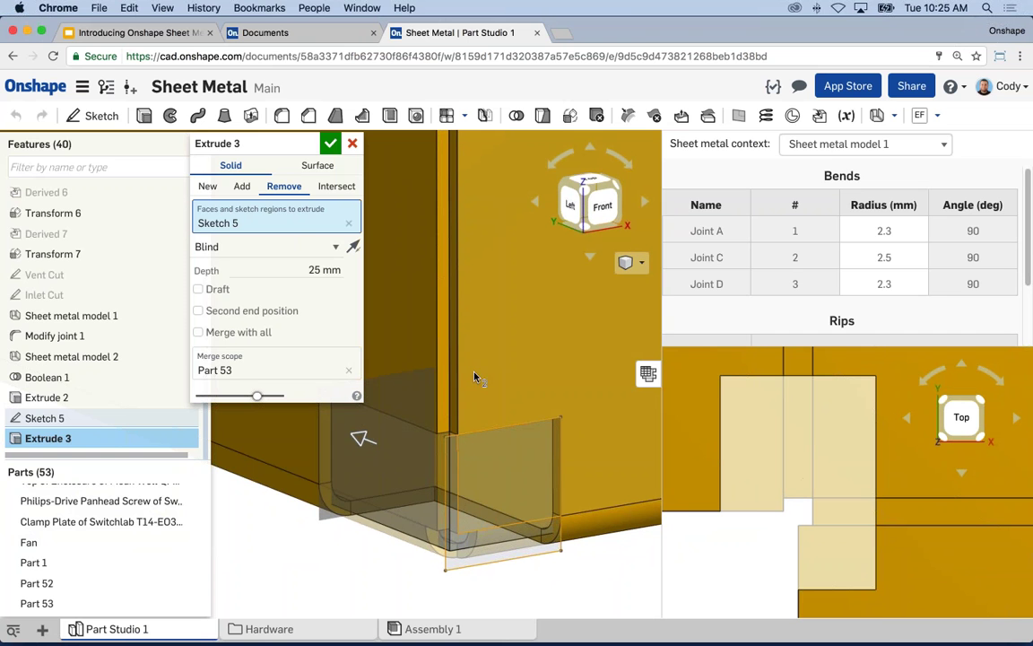
Cut Part 53 with the corner sketch to a blind depth of 15 mm, complete the extrude and review the cut on the enclosure.
click(325, 270)
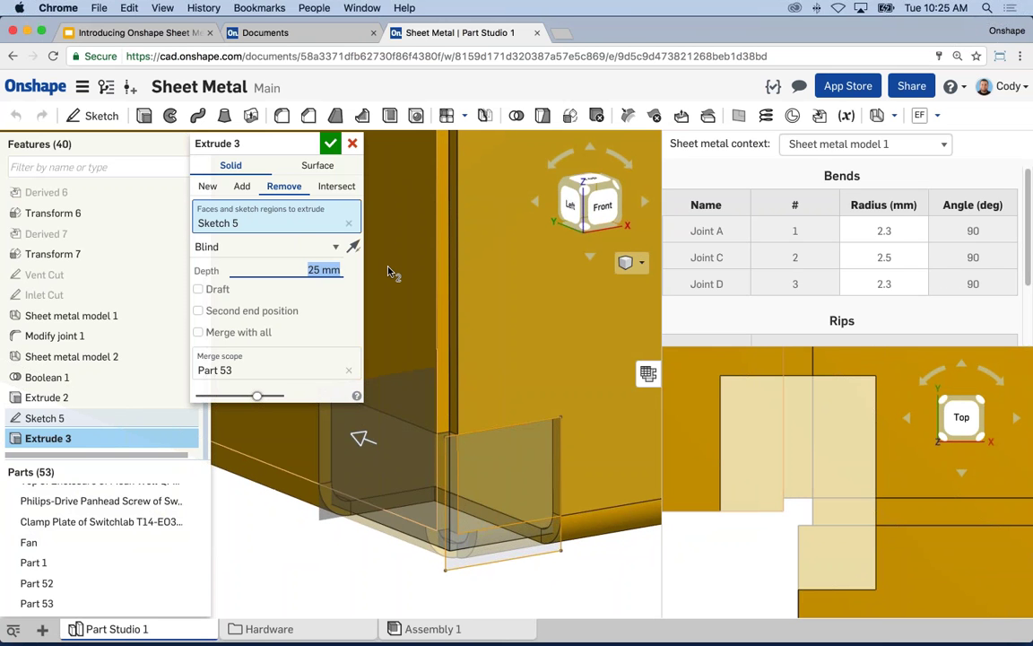
text(15)
key(Return)
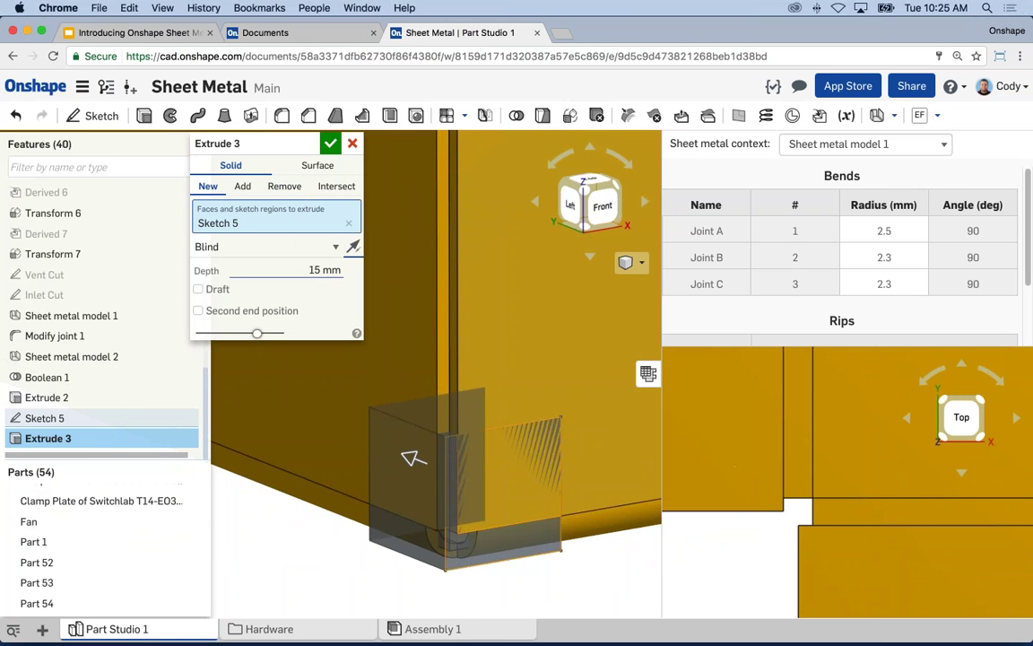
click(285, 186)
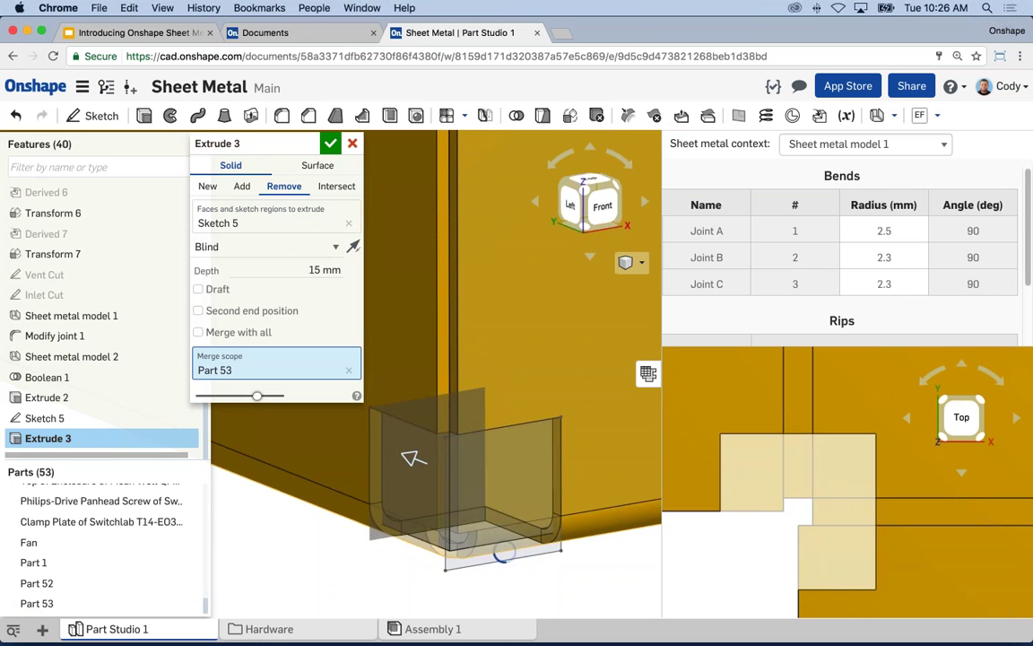
scroll(757, 489, down, 3)
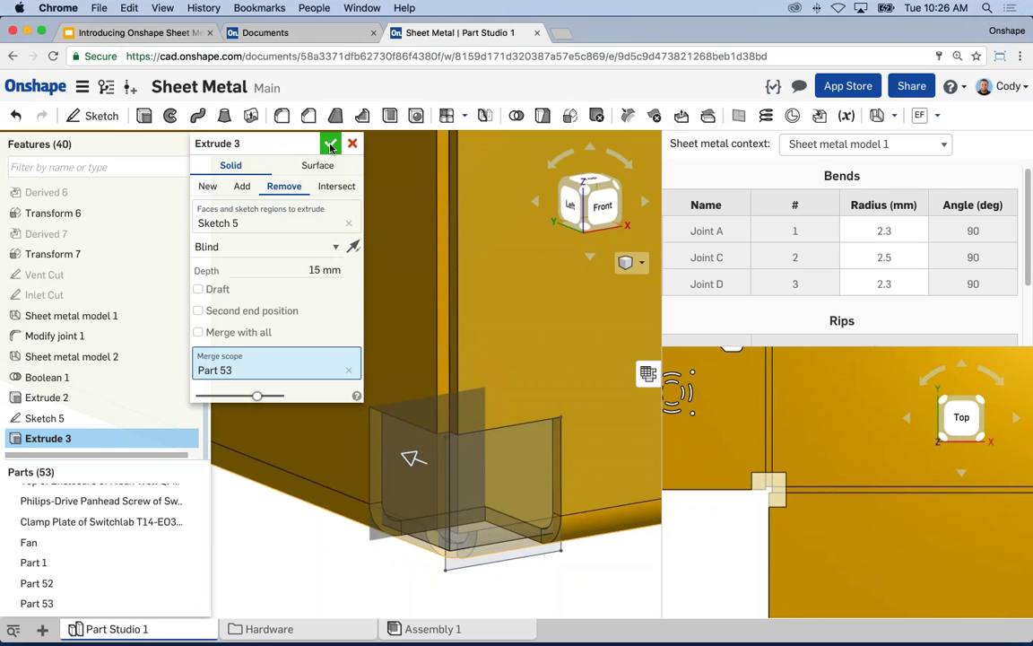
click(330, 146)
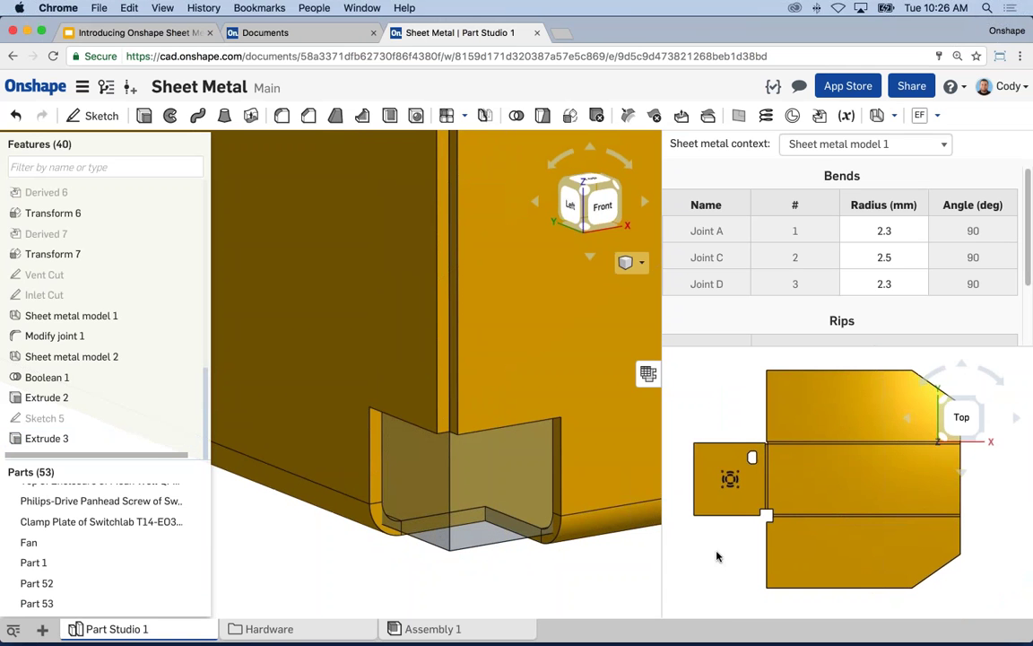
scroll(587, 565, down, 10)
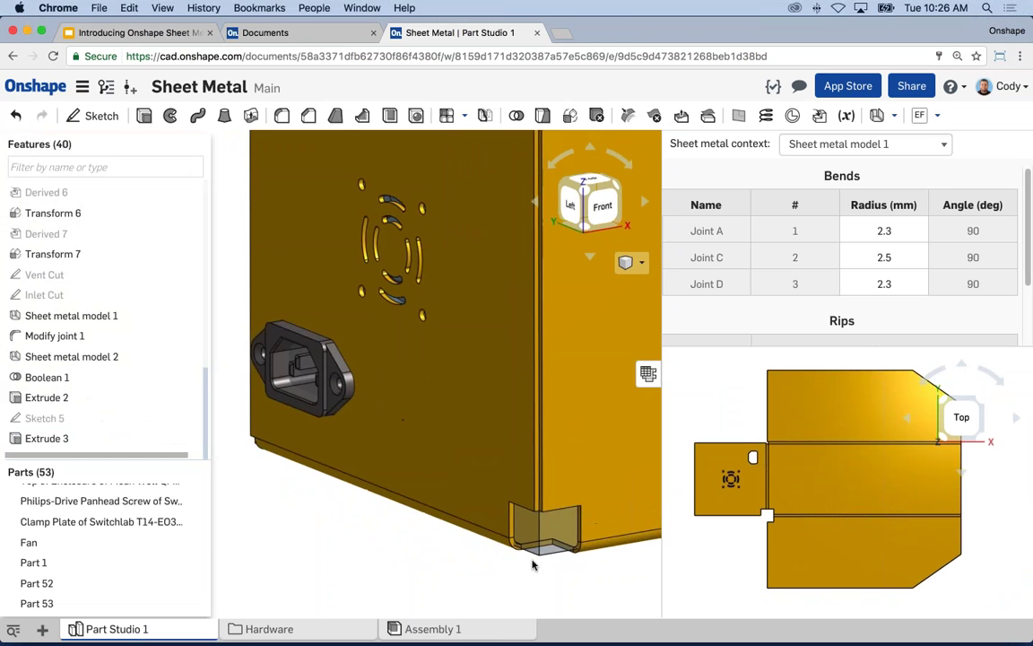
key(shift+1)
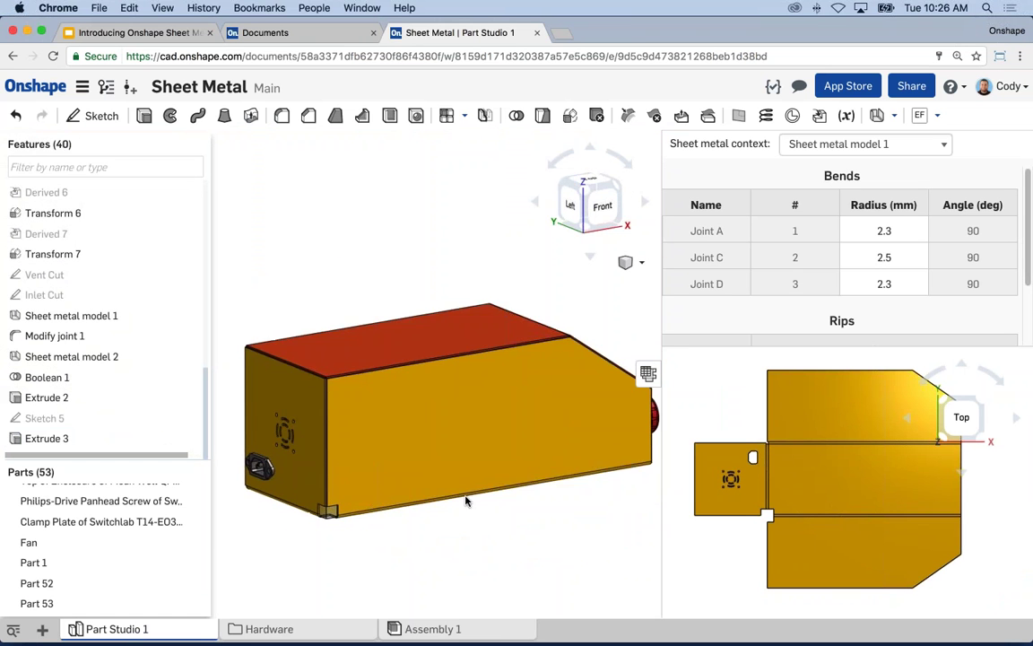
key(shift+7)
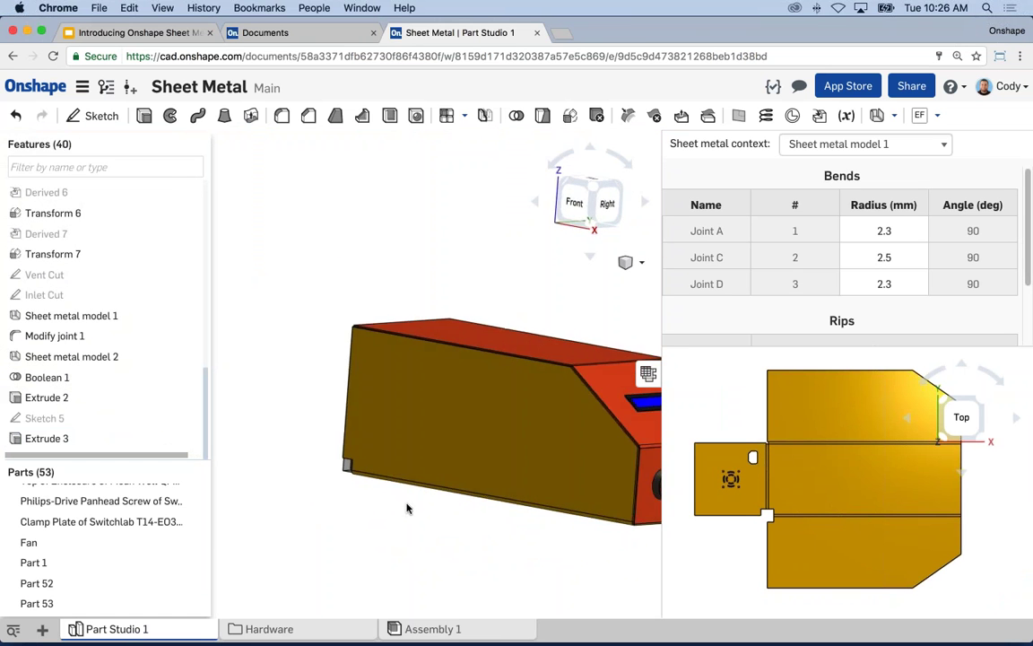
middle_drag(406, 479, 337, 429)
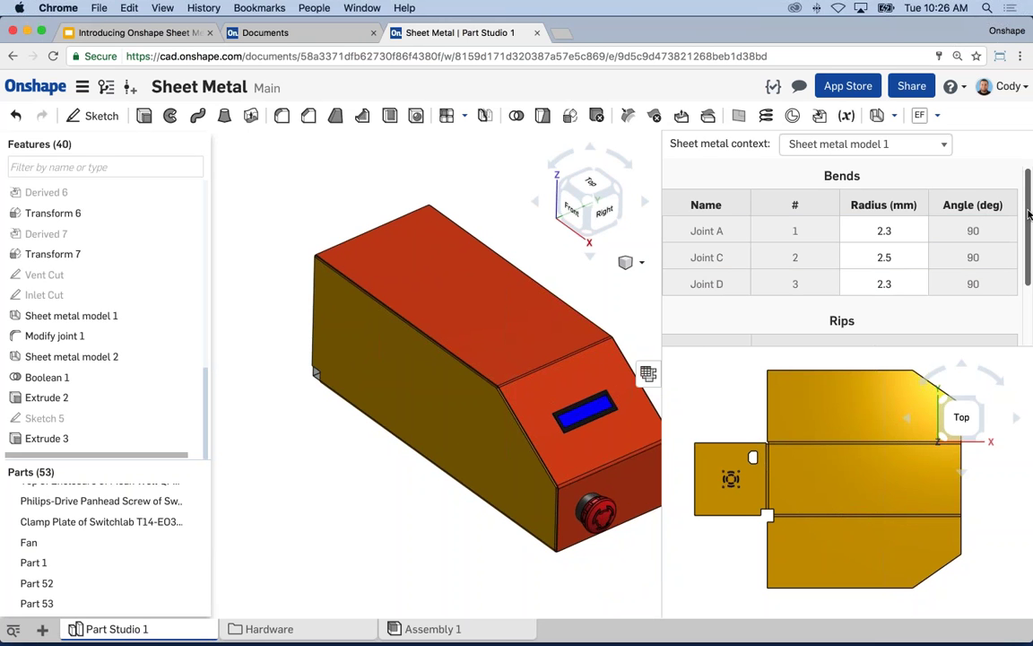
right_drag(295, 392, 374, 425)
Set the rip style of Joint E in Sheet metal model 1 to Butt joint - Direction 1.
scroll(374, 425, up, 10)
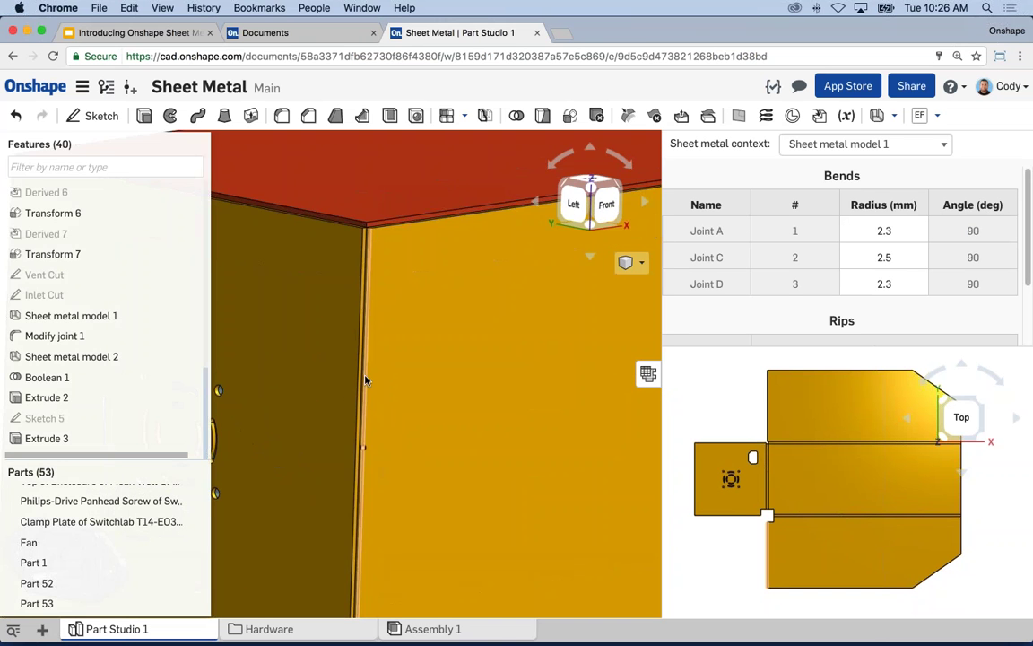
click(362, 378)
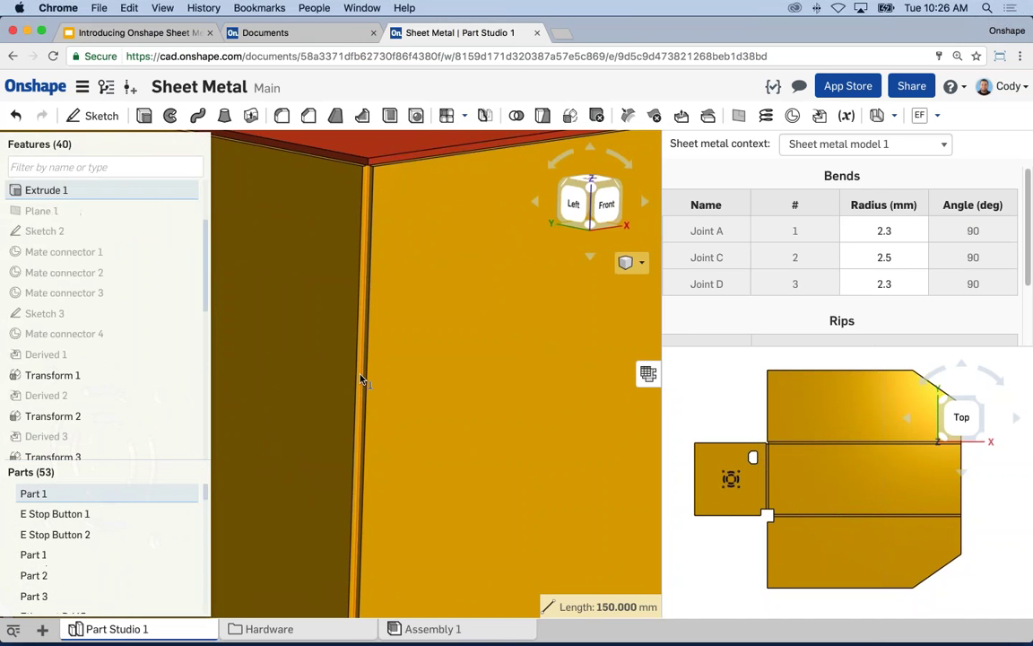
scroll(1029, 259, down, 2)
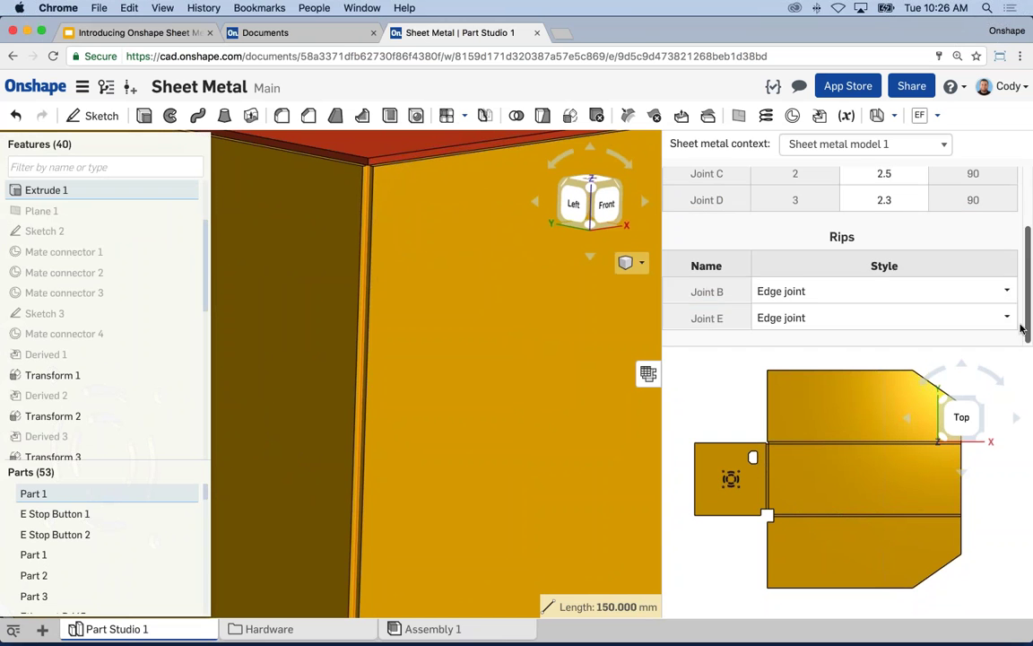
scroll(410, 201, up, 5)
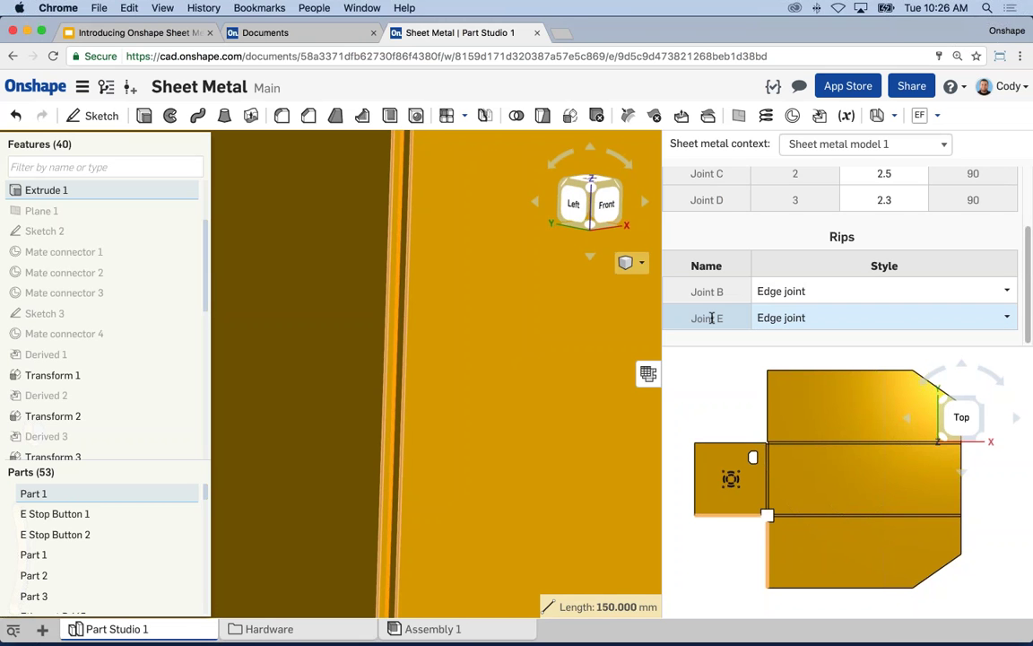
click(812, 317)
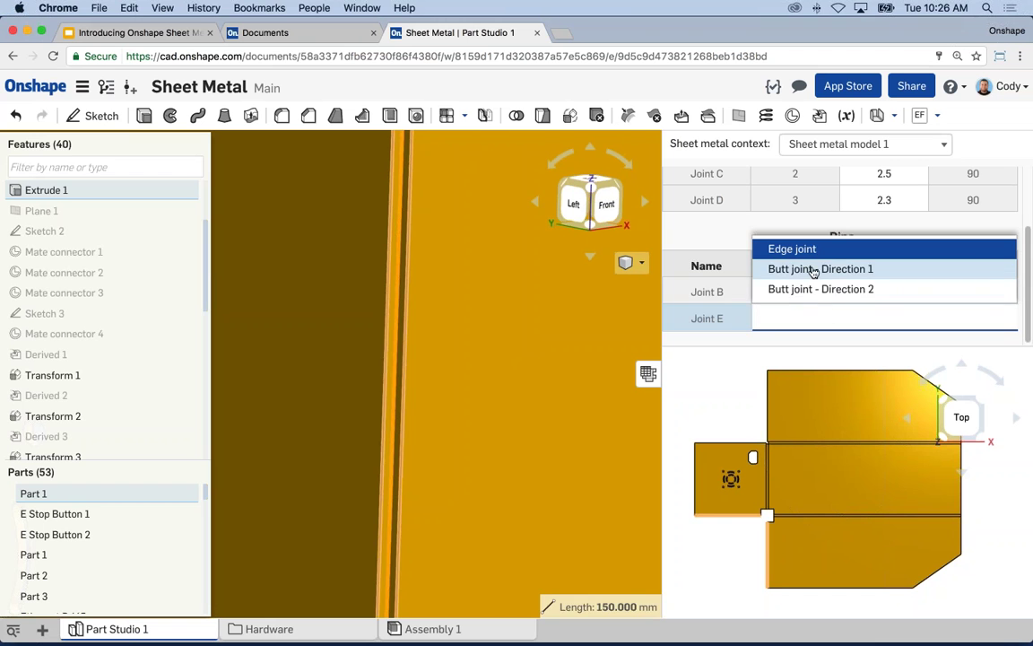
click(814, 270)
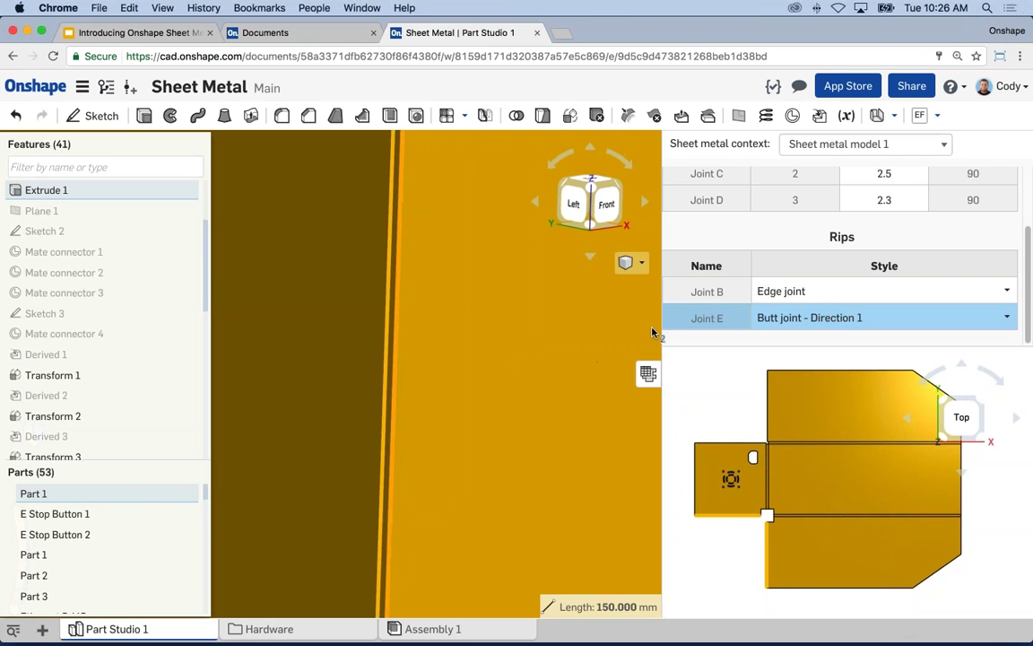
Try Butt joint - Direction 2 for Joint E and switch it back to Butt joint - Direction 1.
click(803, 318)
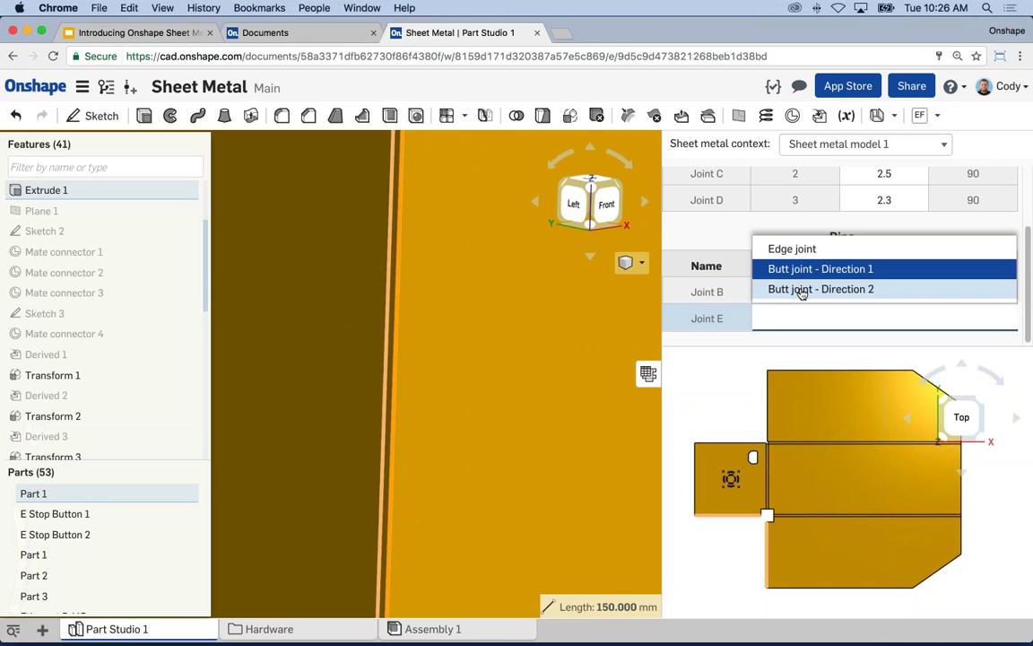
click(801, 291)
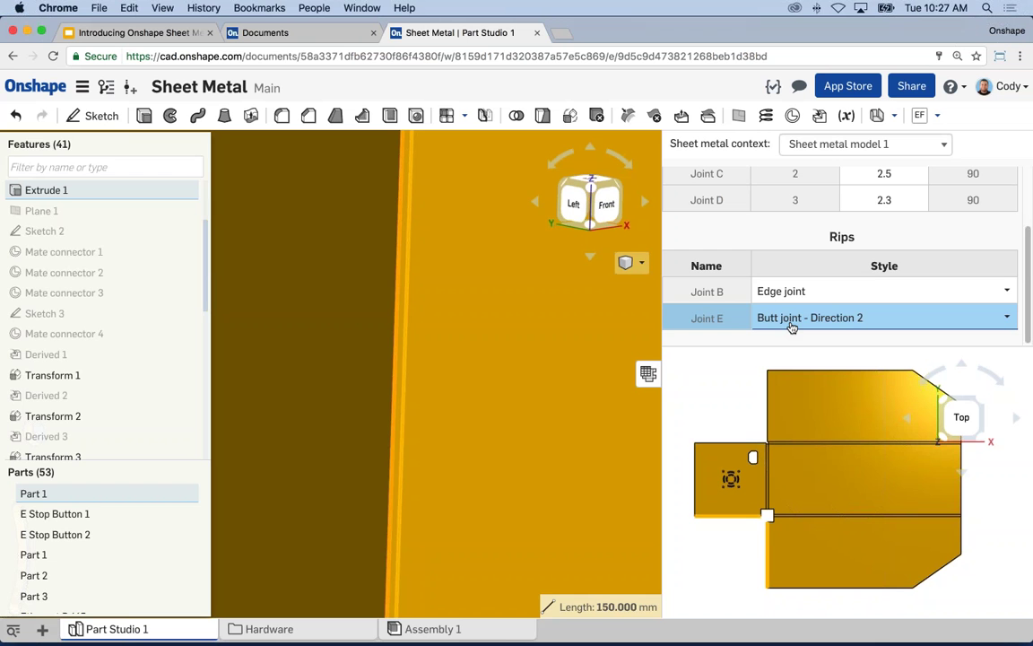
click(792, 323)
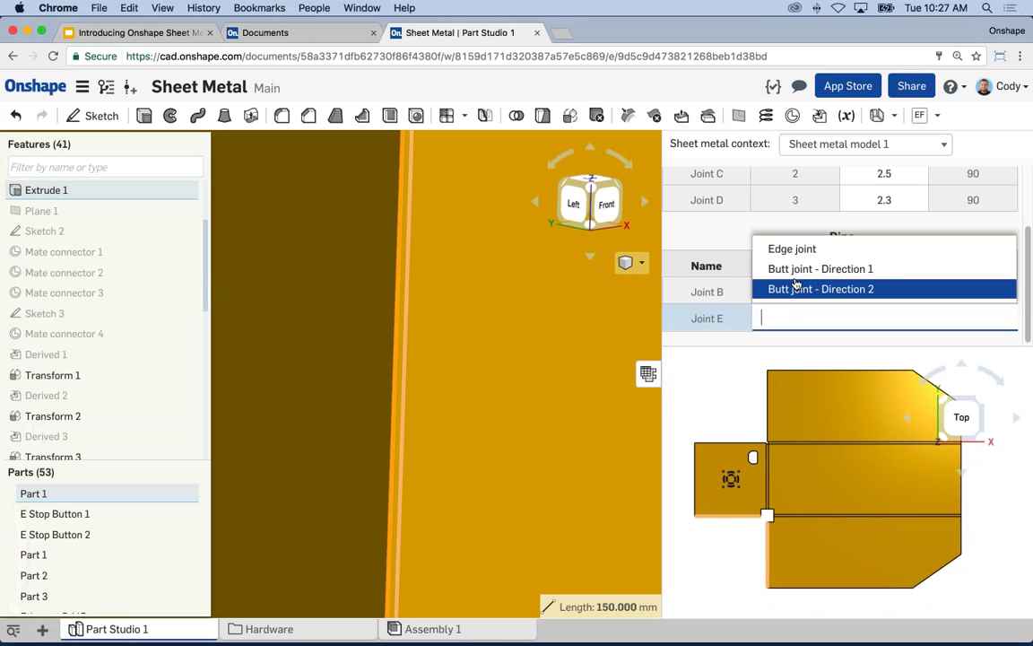
click(791, 268)
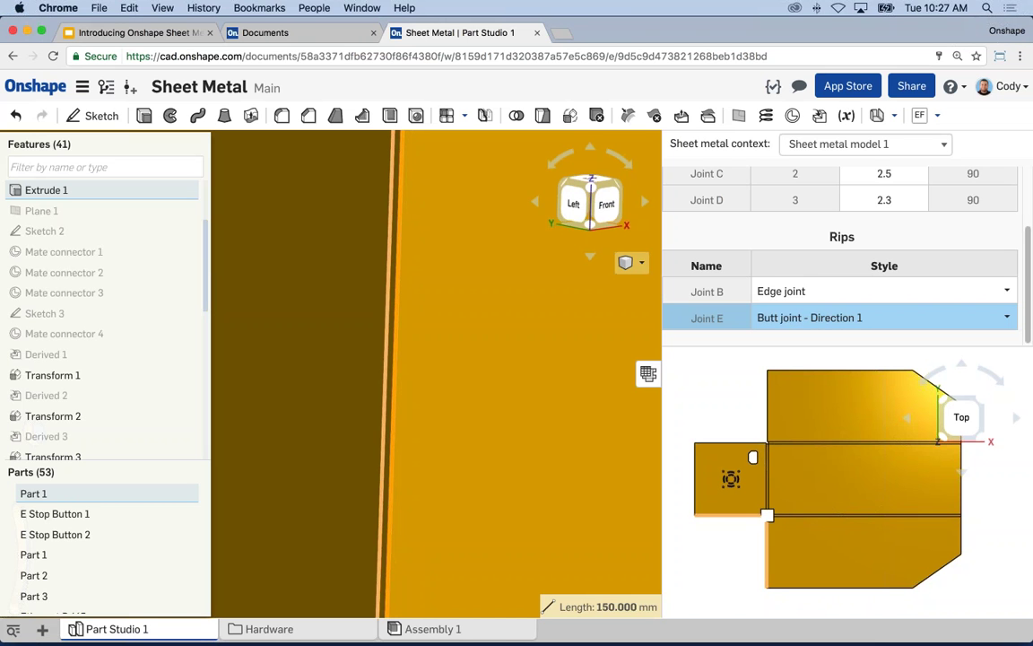
Return Joint E to the Edge joint style, clear the selection, and close the sheet metal table and flat pattern view.
click(848, 317)
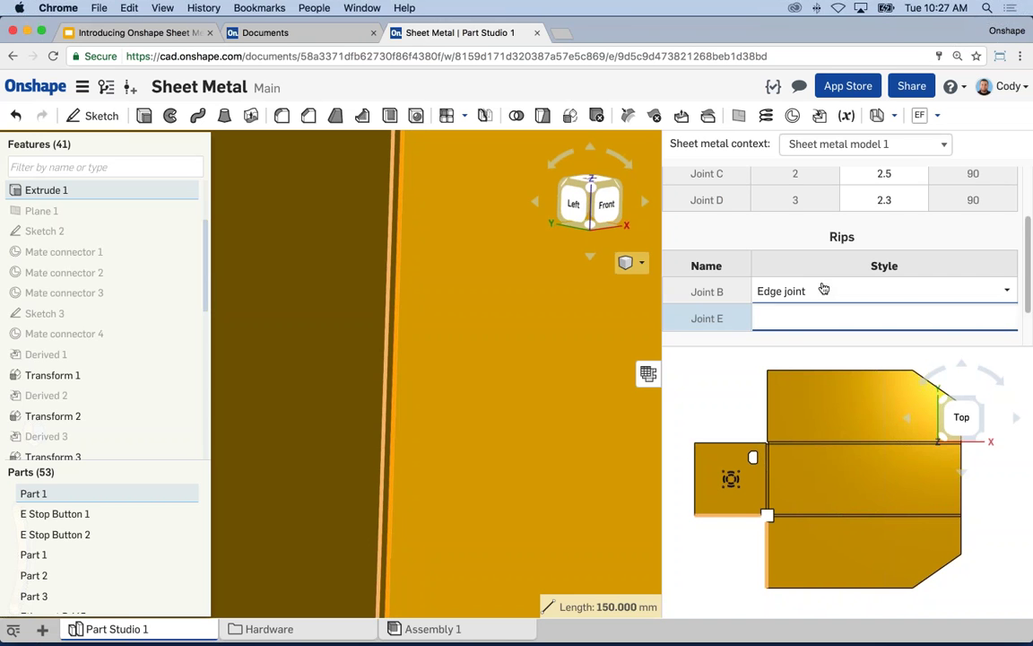
click(853, 363)
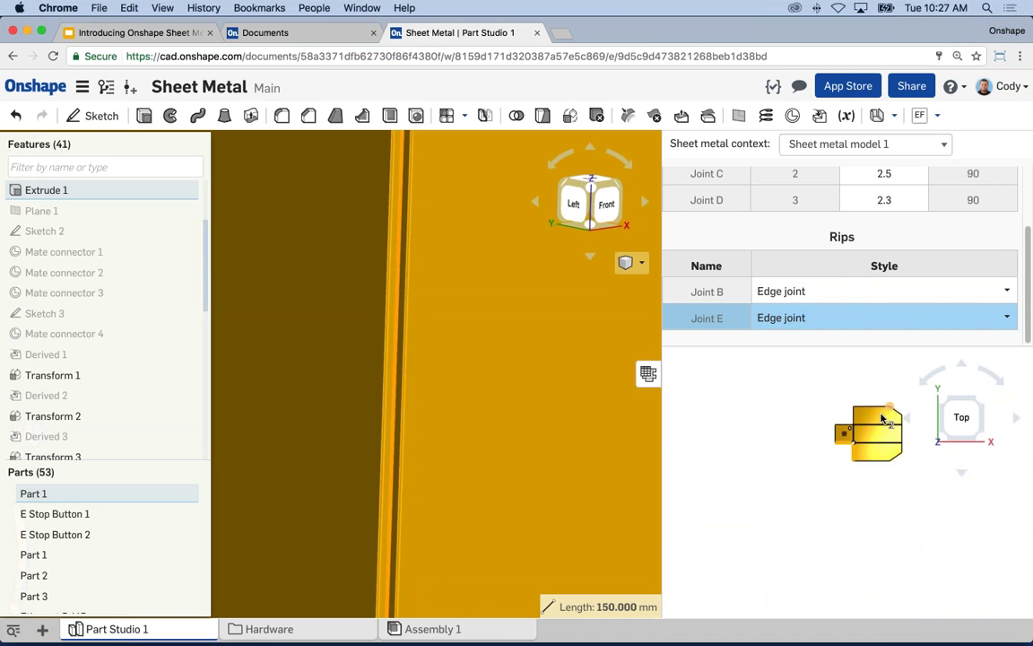
scroll(509, 333, down, 10)
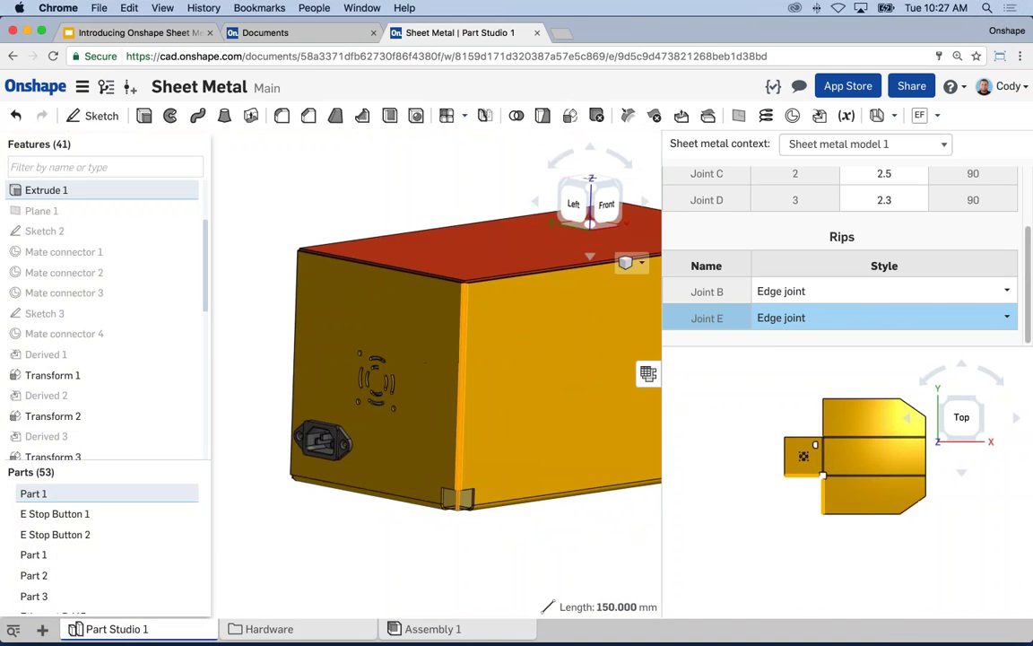
click(404, 165)
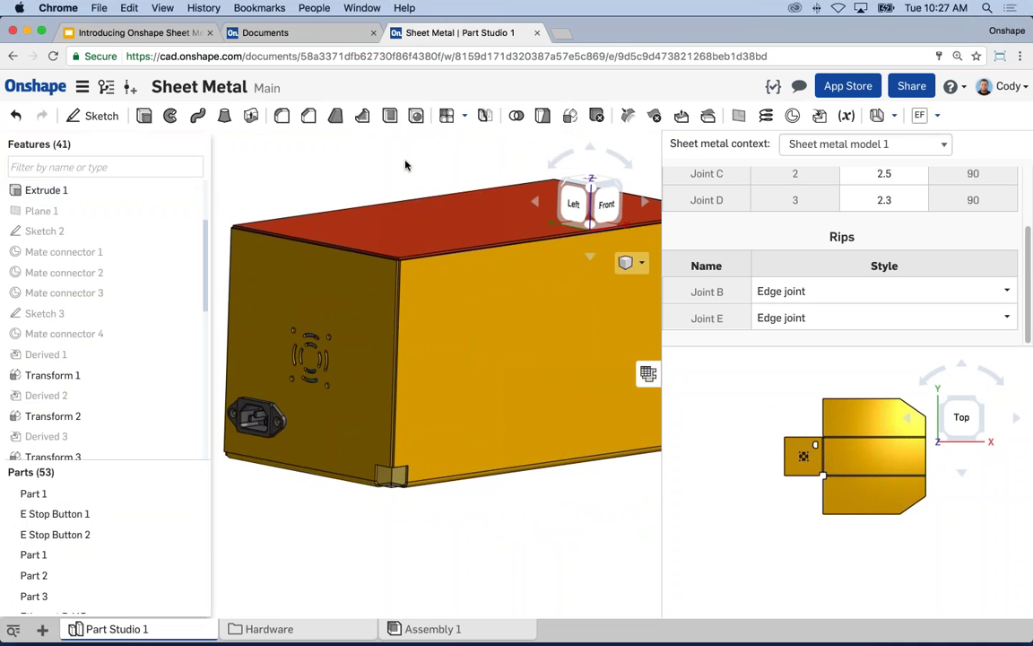
right_drag(404, 166, 564, 509)
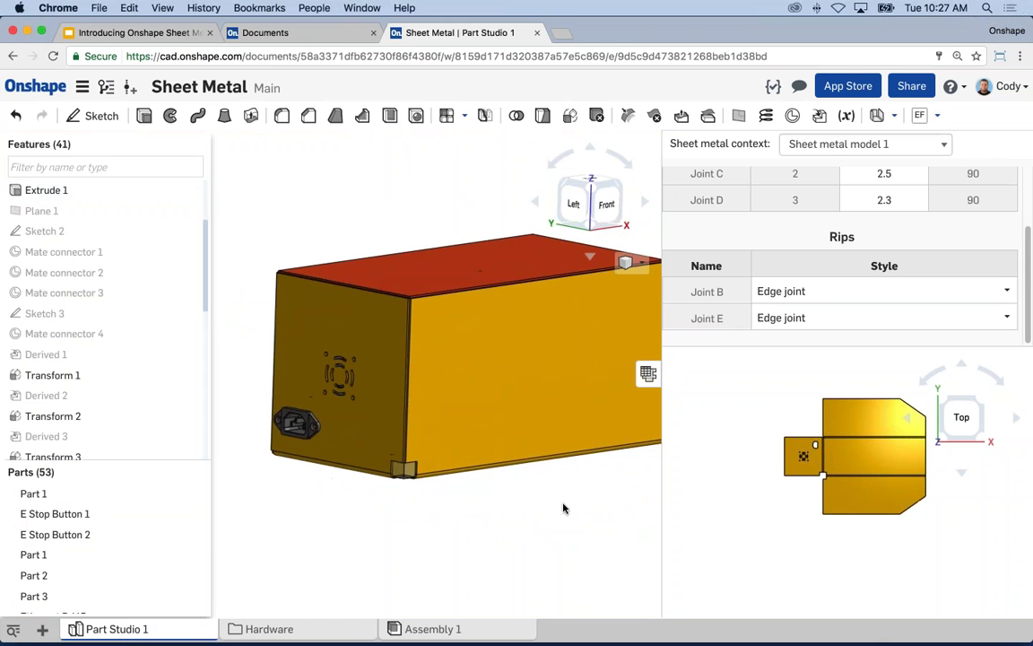
click(648, 378)
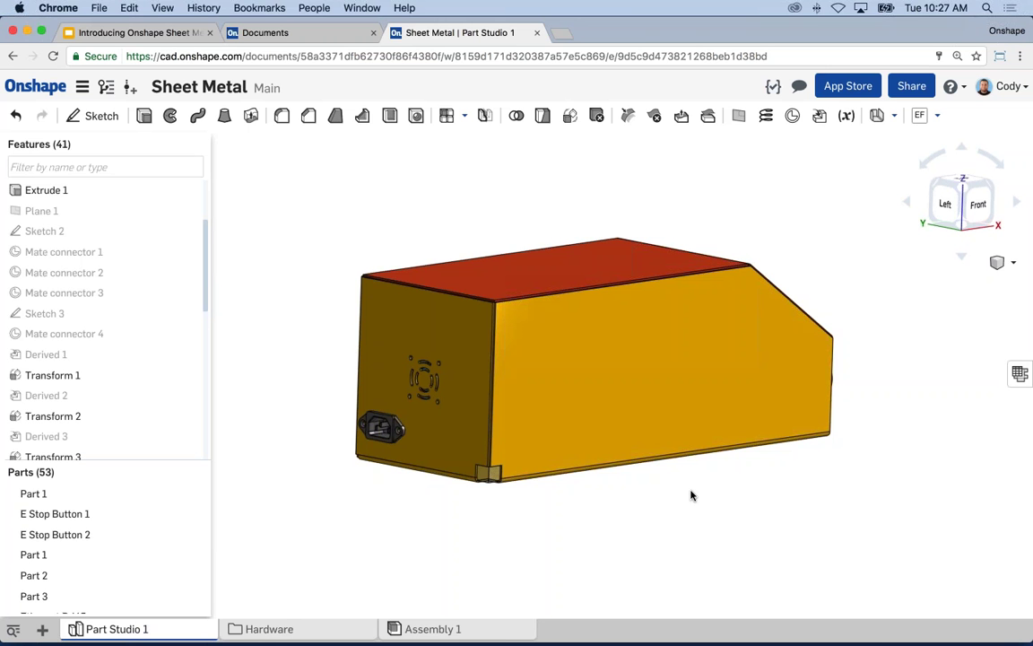
Hide Part 52, Part 53 and the transparent Part 1 enclosure body so only the internal components show.
right_drag(690, 500, 565, 513)
scroll(166, 568, down, 10)
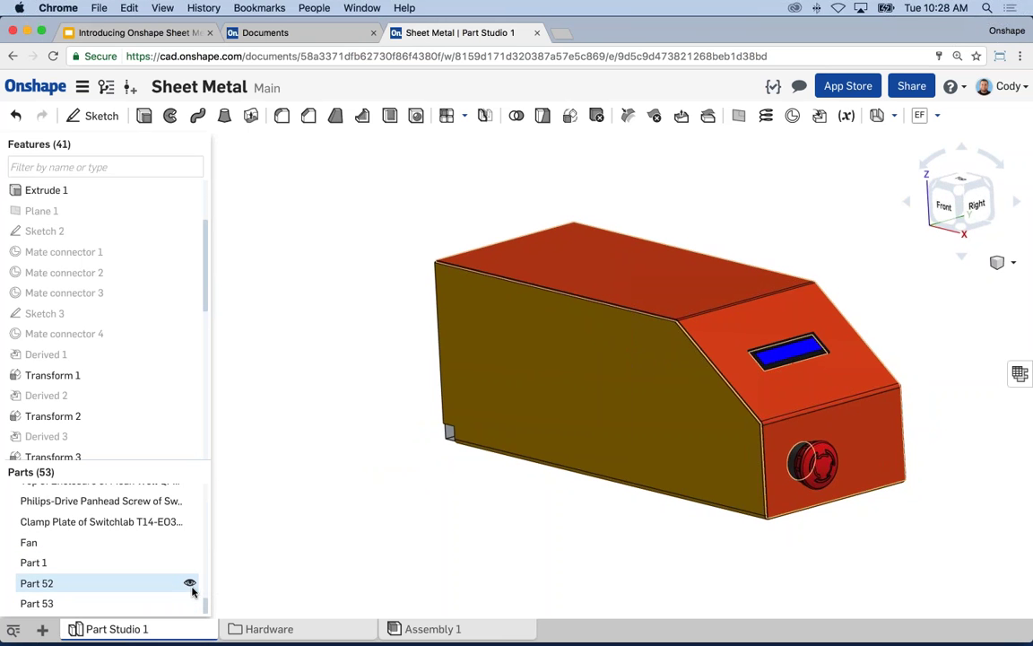
click(190, 583)
click(190, 603)
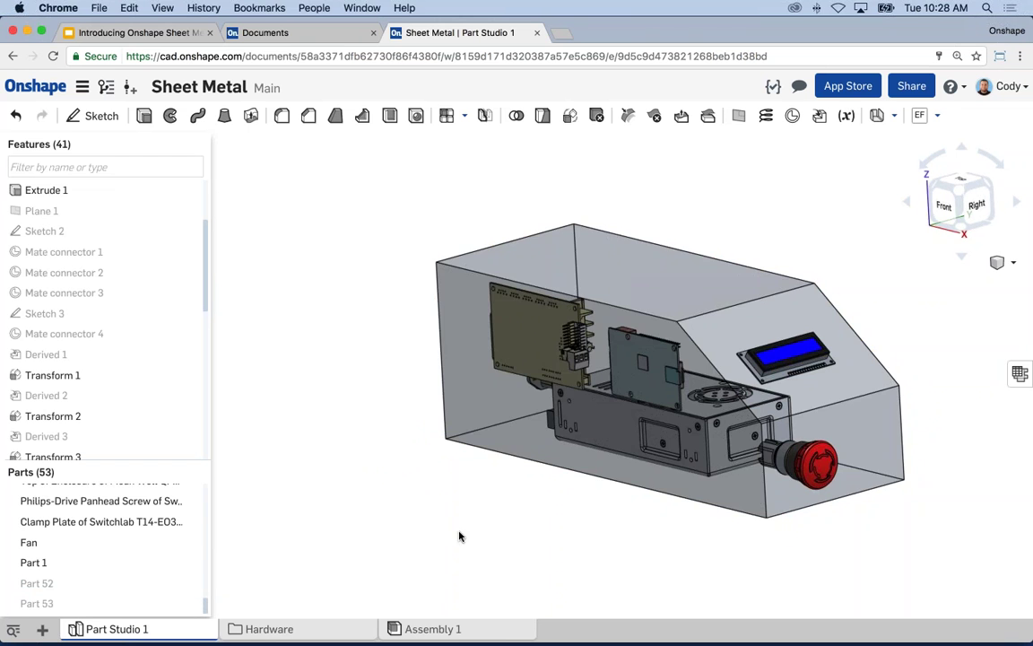
right_drag(459, 537, 281, 304)
scroll(192, 538, up, 10)
click(190, 493)
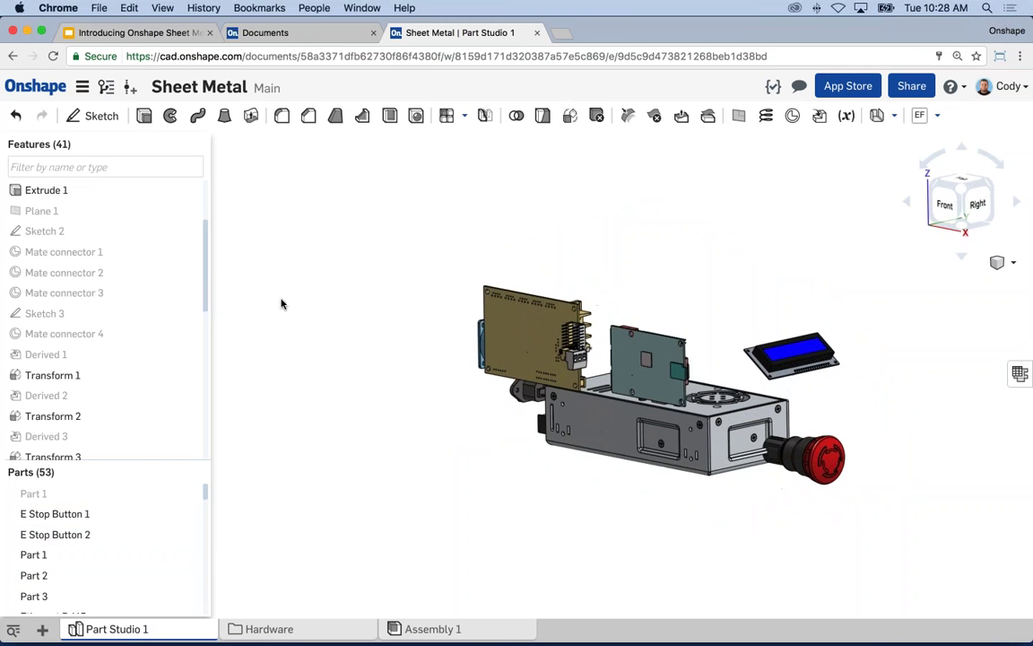
Start a new sketch on the Front plane and view it straight on.
scroll(89, 224, up, 5)
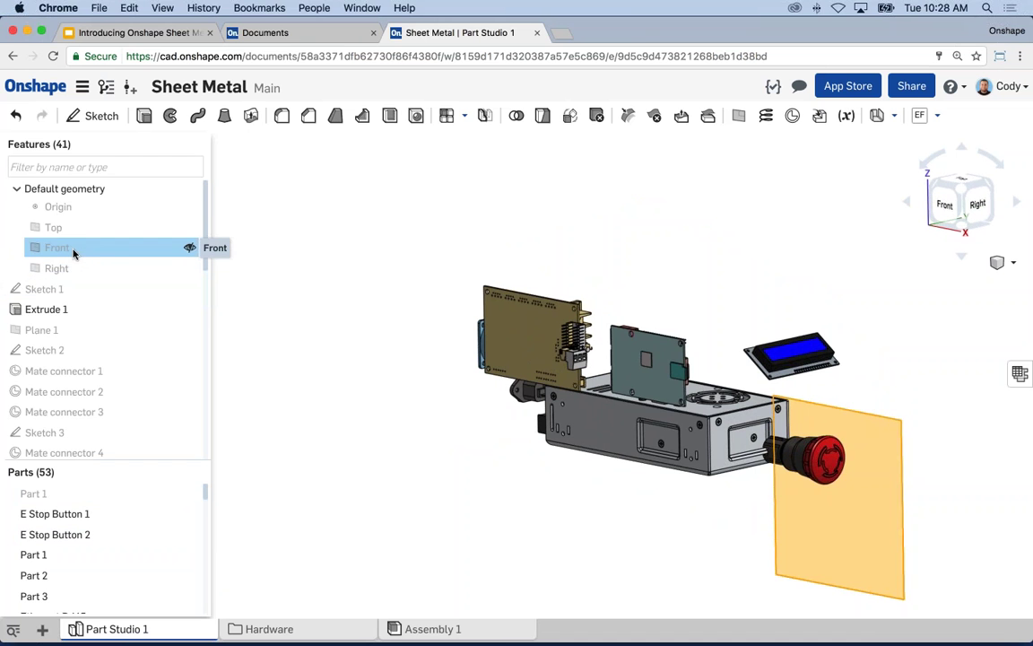
click(107, 248)
key(s)
key(shift+s)
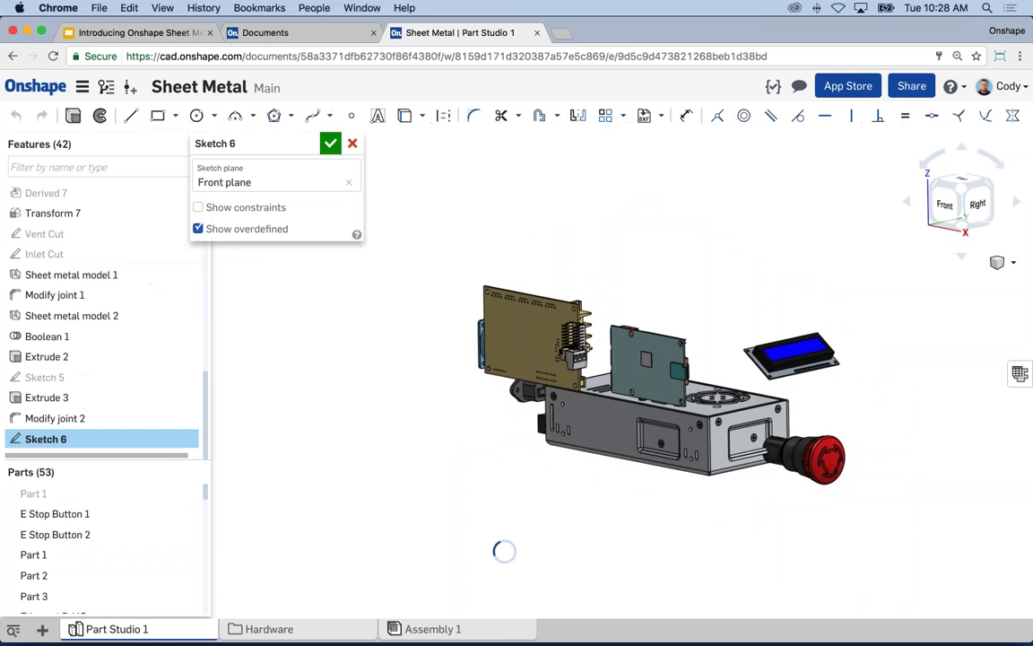
key(n)
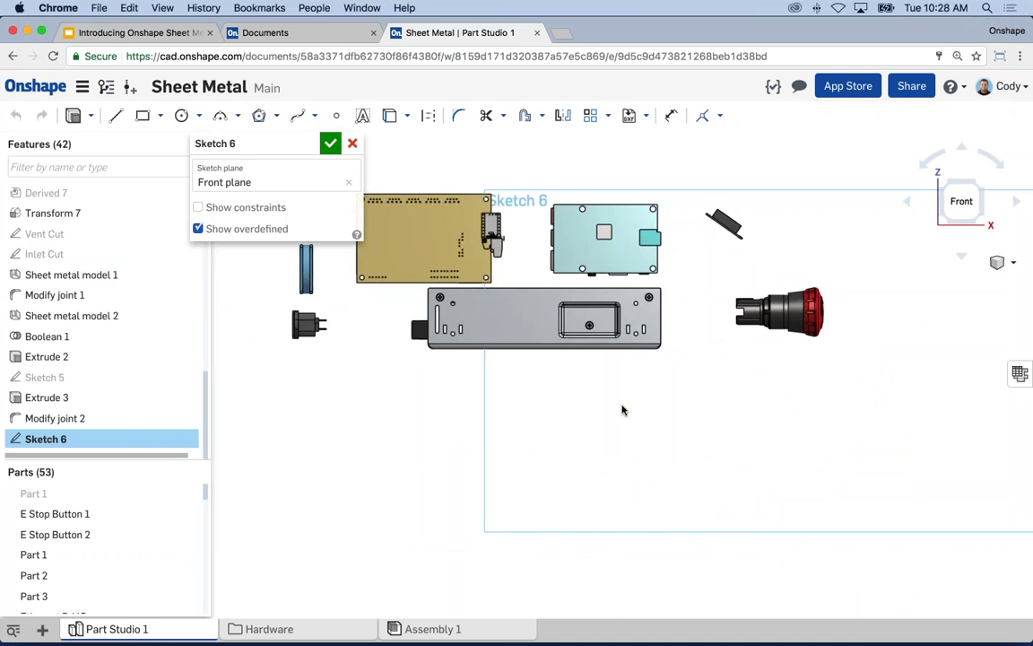
Draw an open stepped profile around the power supply: about 45 mm horizontal, 9 mm up, 216 mm horizontal beneath it, and 55 mm up behind it.
key(l)
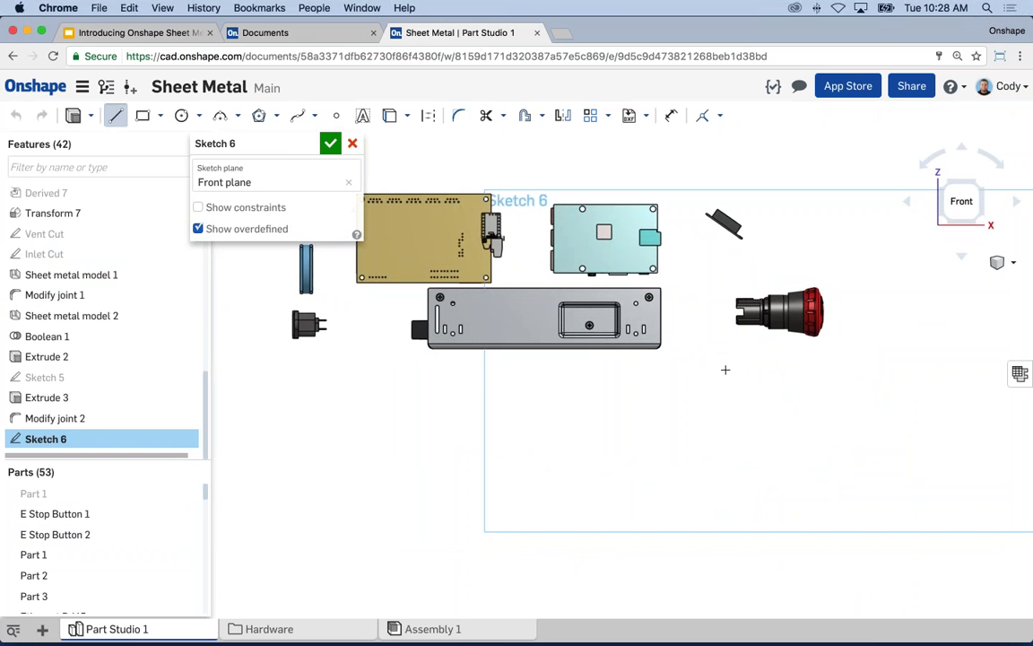
click(725, 369)
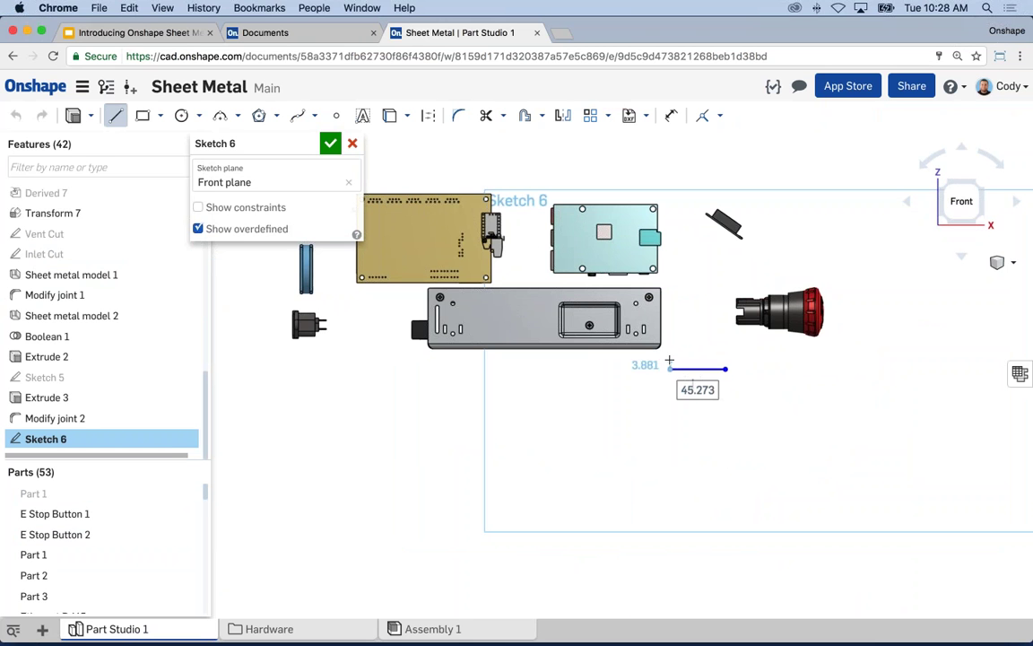
click(670, 369)
click(670, 357)
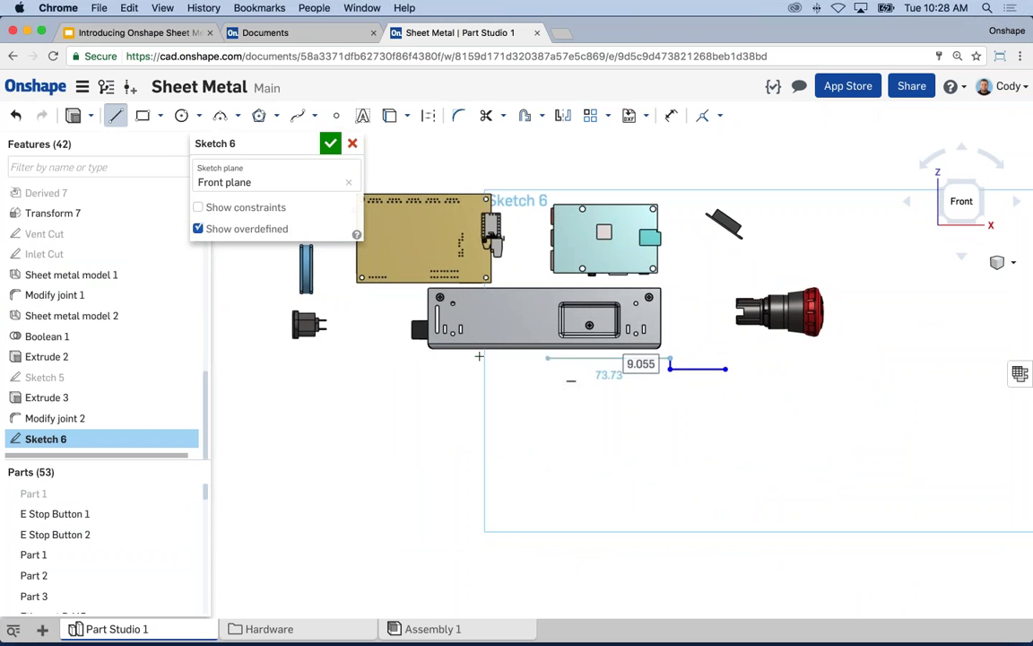
click(408, 357)
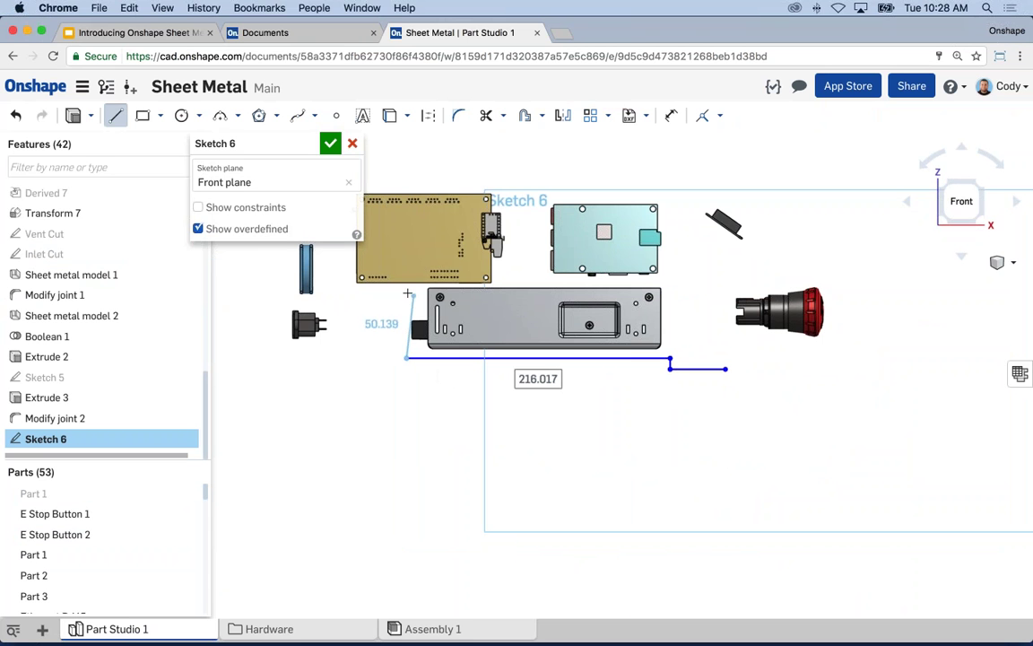
click(407, 289)
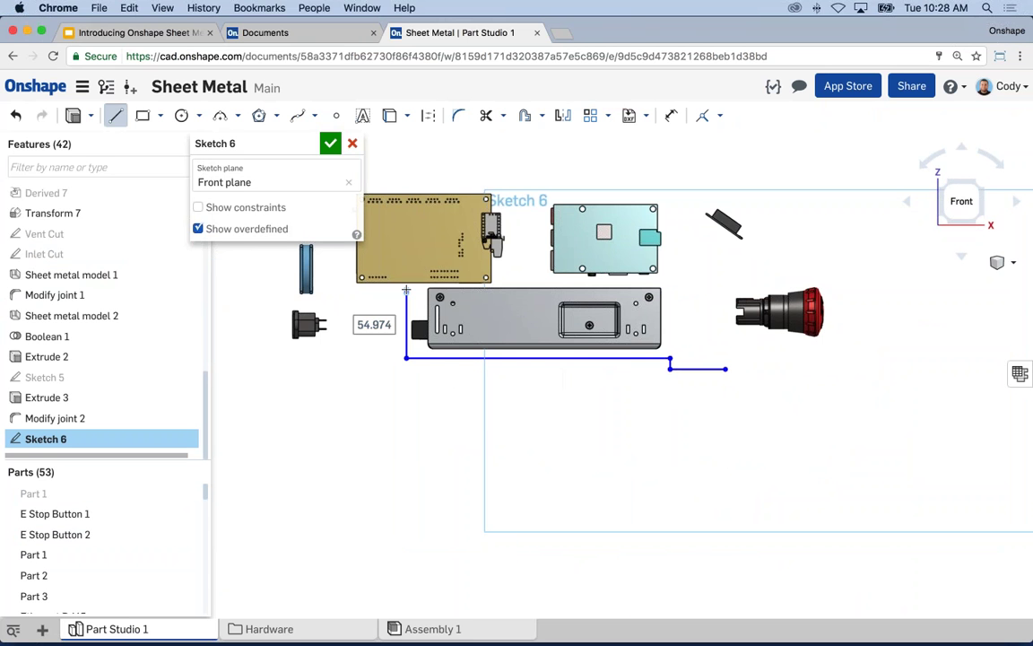
key(Escape)
Level the tall vertical line's upper end with the power supply's upper corner and dimension the long horizontal line to 220 mm.
scroll(408, 292, up, 3)
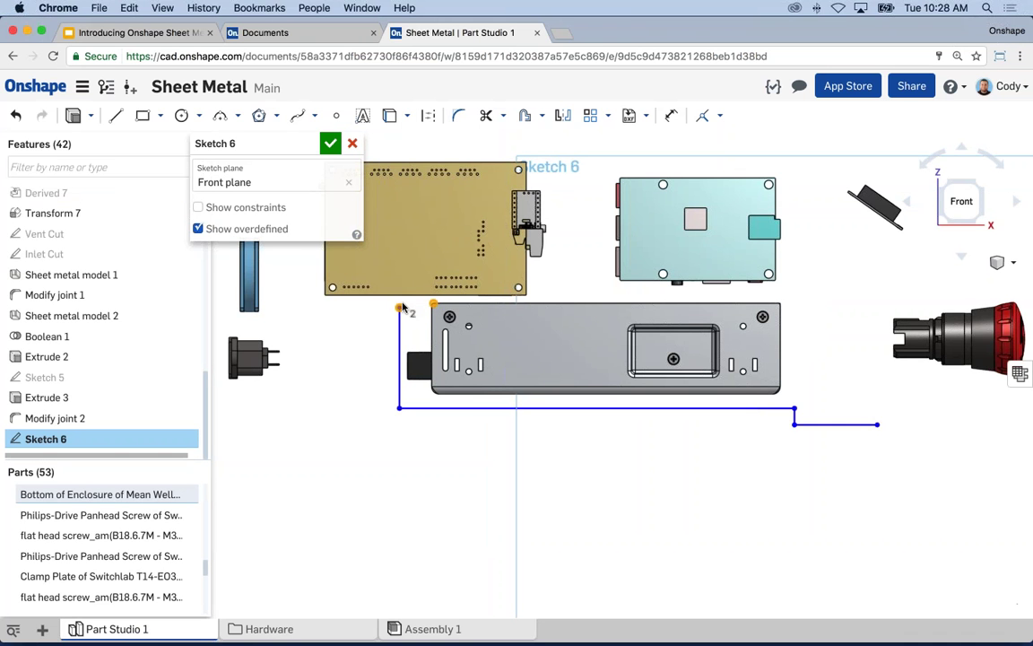
drag(403, 307, 401, 303)
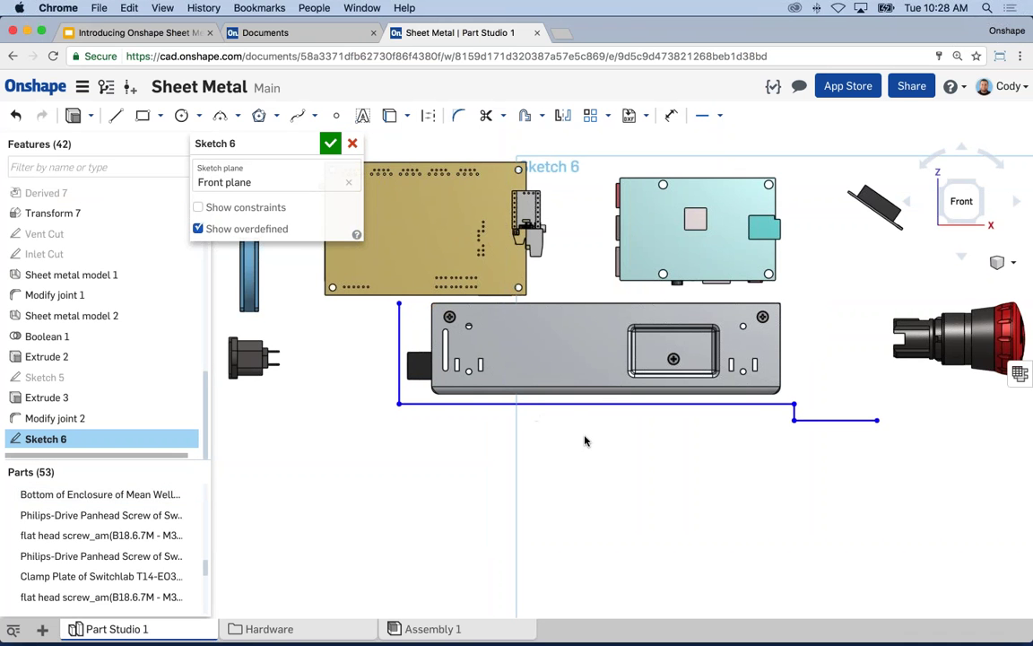
key(d)
click(556, 403)
click(556, 429)
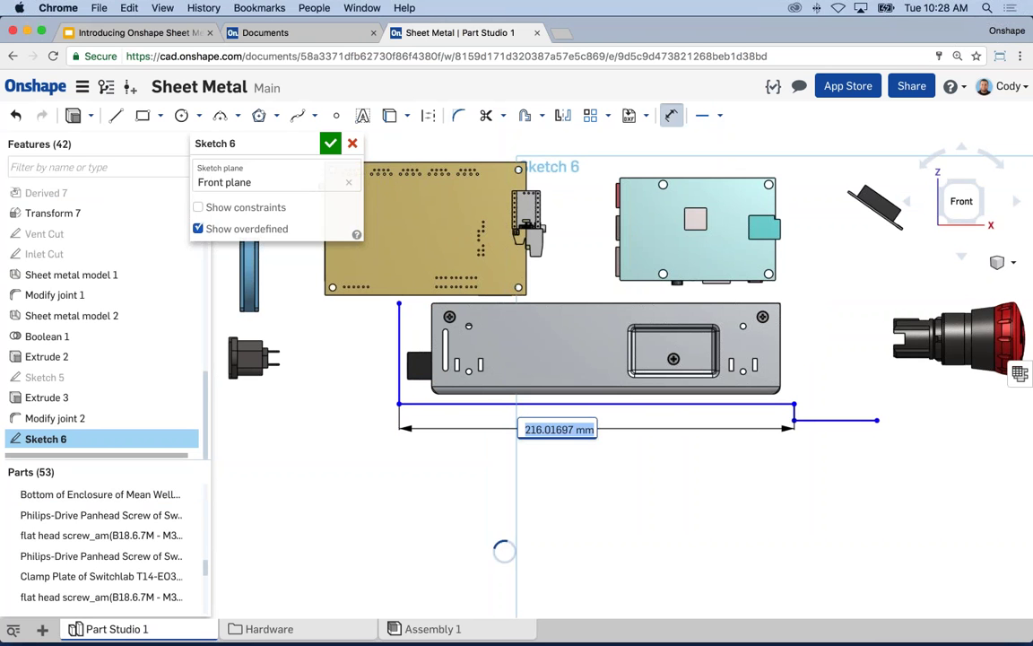
text(220)
key(Return)
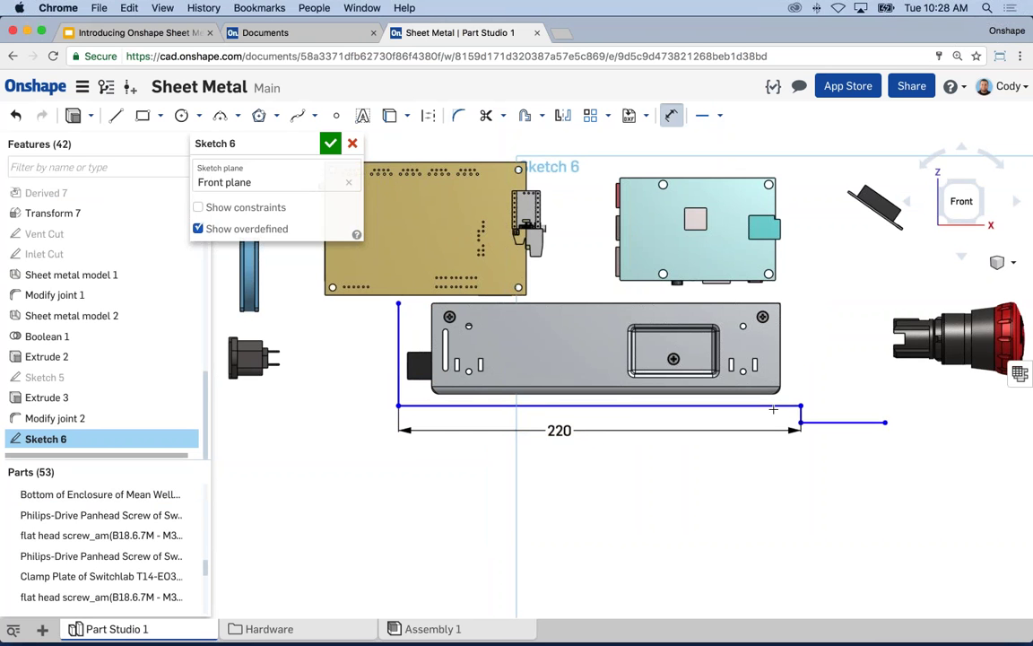
Dimension the gap between the power supply's front edge and the short vertical line to 10 mm.
click(781, 363)
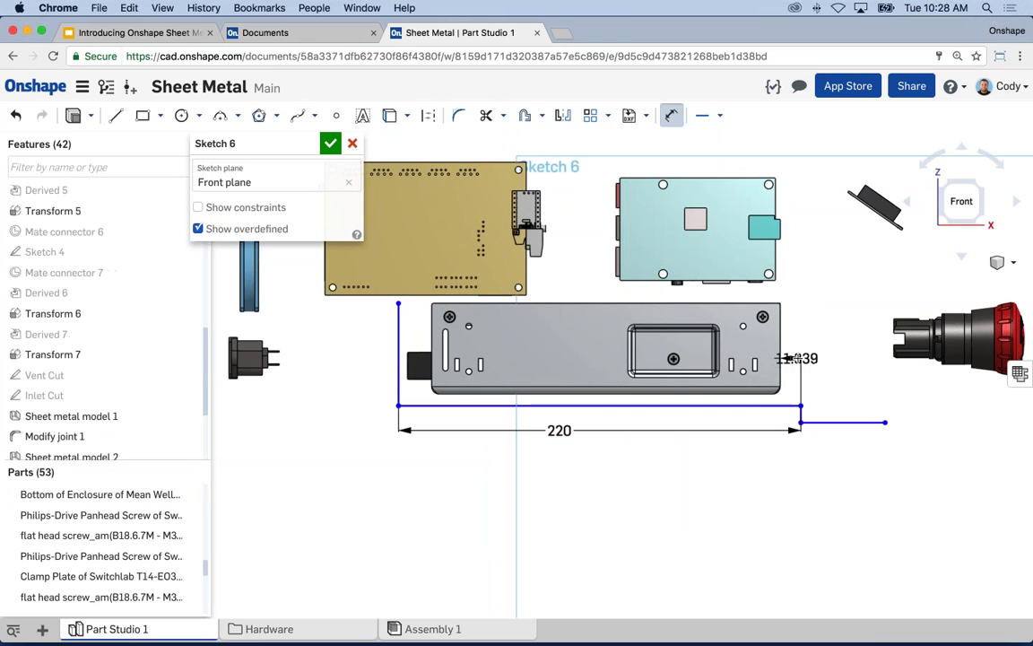
click(789, 358)
text(10)
key(Return)
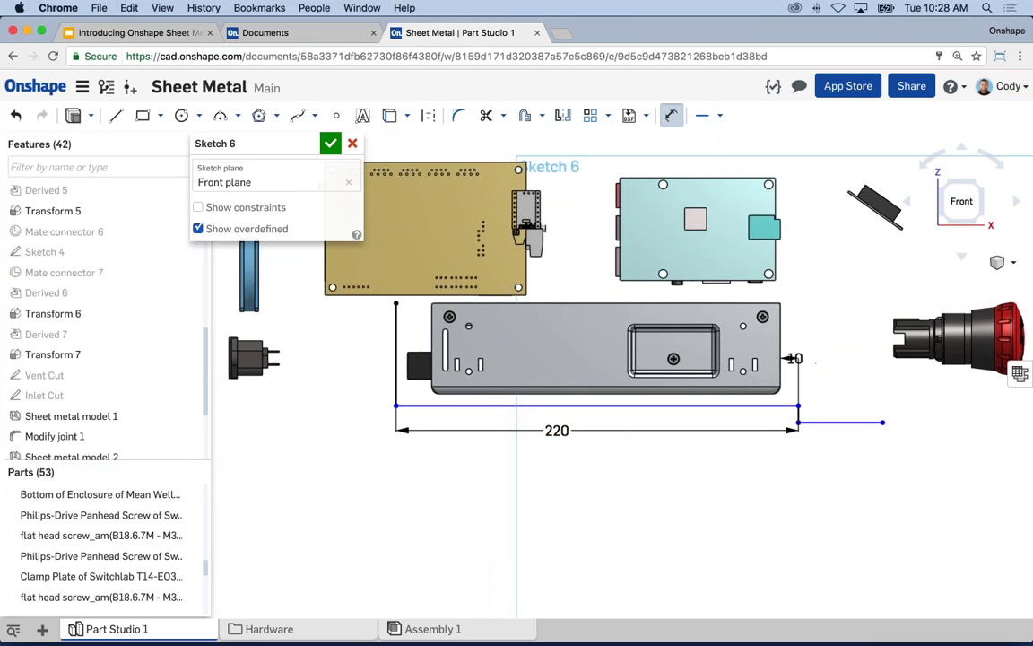
Dimension the short horizontal line at the profile's front end to 35 mm.
click(840, 422)
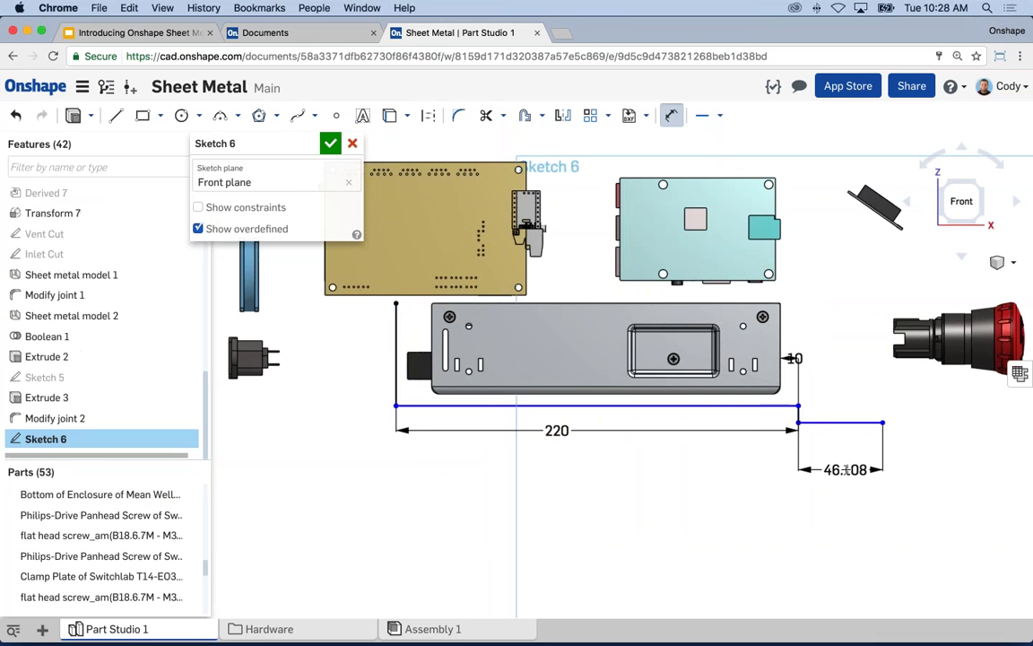
click(849, 471)
text(35)
key(Return)
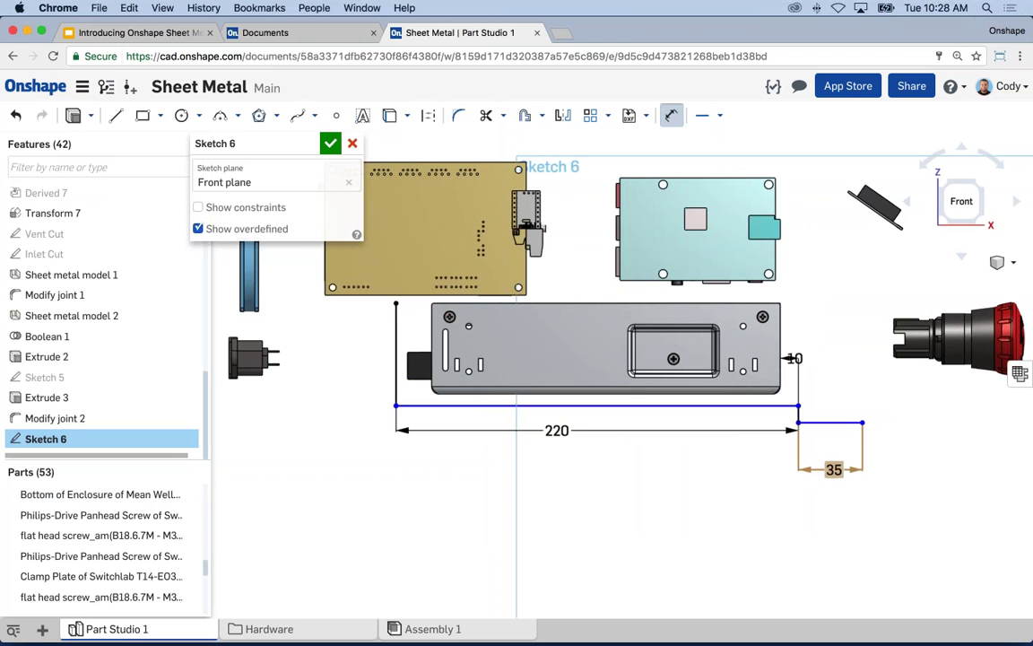
Dimension the gap between the power supply's underside and the long horizontal profile line to 1.6 mm.
click(489, 407)
click(449, 393)
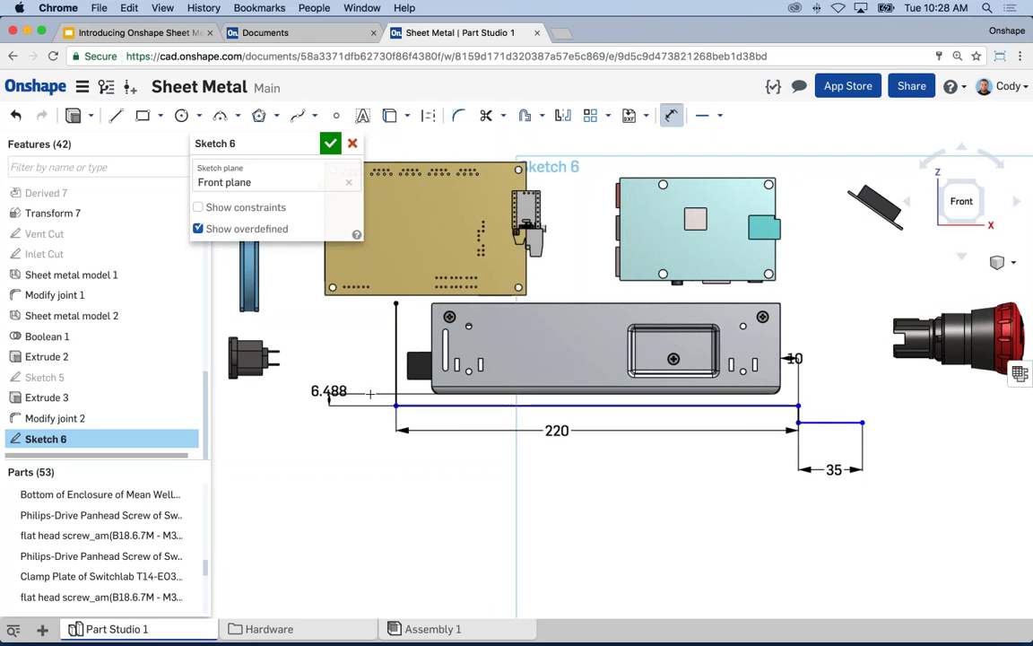
click(330, 393)
text(1.6)
key(Return)
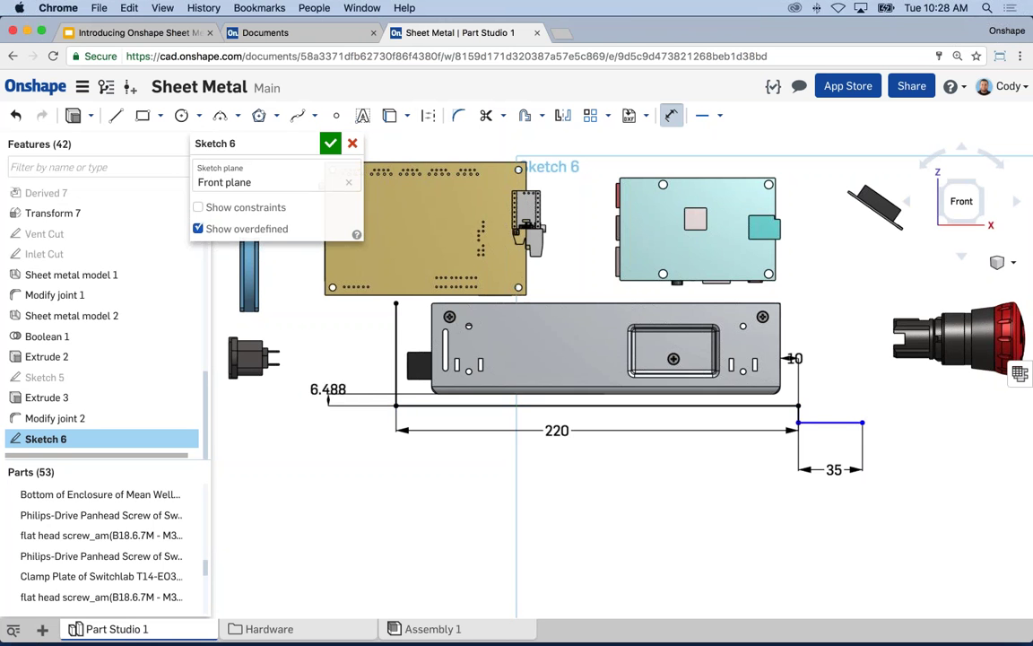
Show the enclosure base, Part 53, around the sketch while leaving the cover, Part 52, hidden.
key(shift+7)
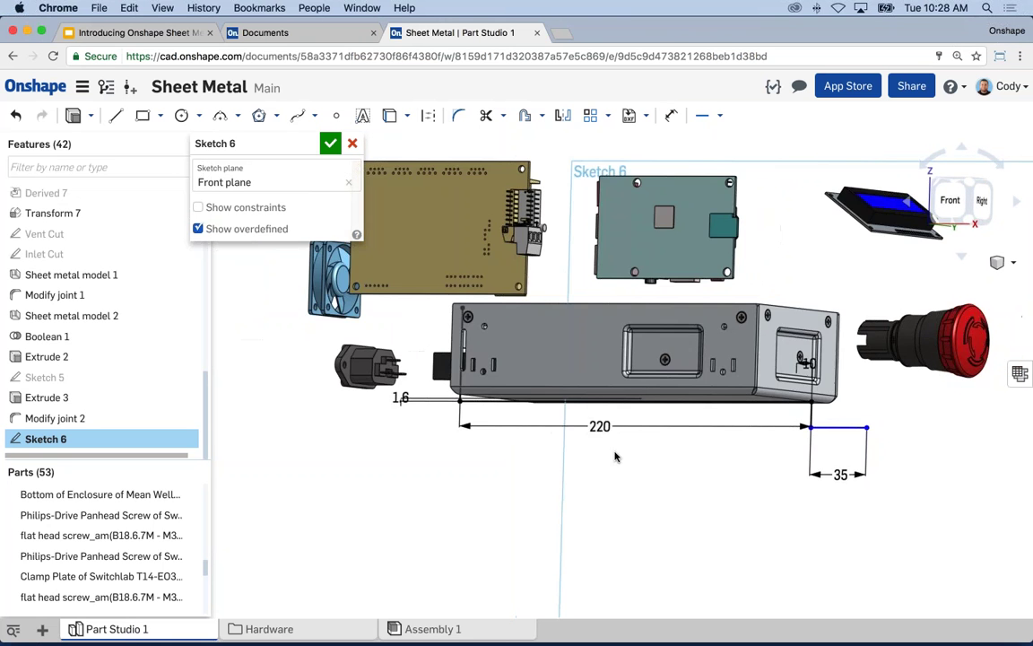
scroll(825, 444, up, 5)
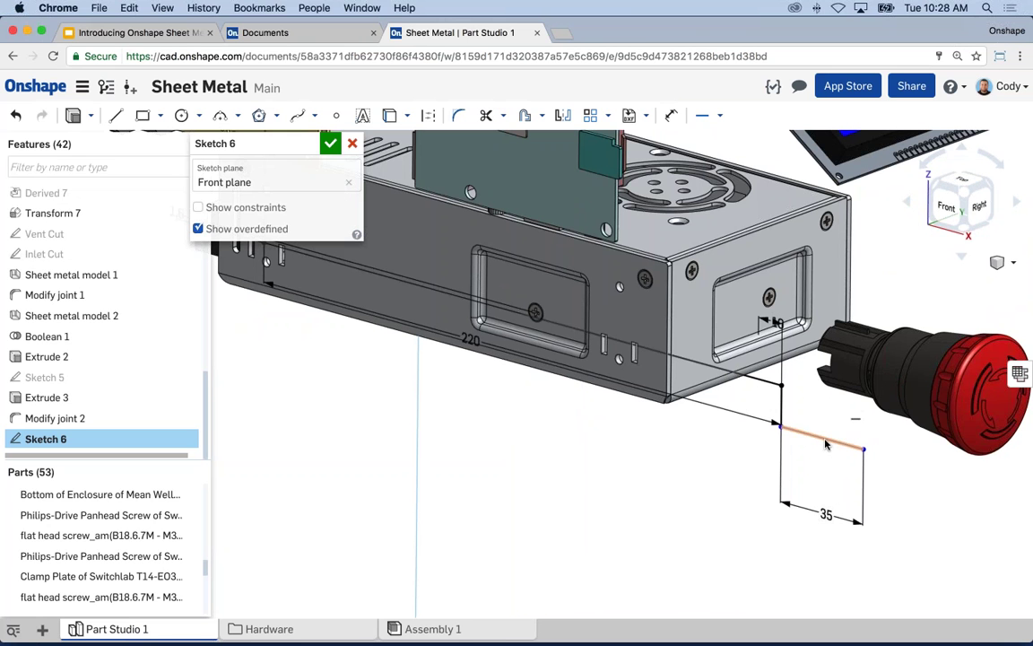
scroll(191, 538, down, 10)
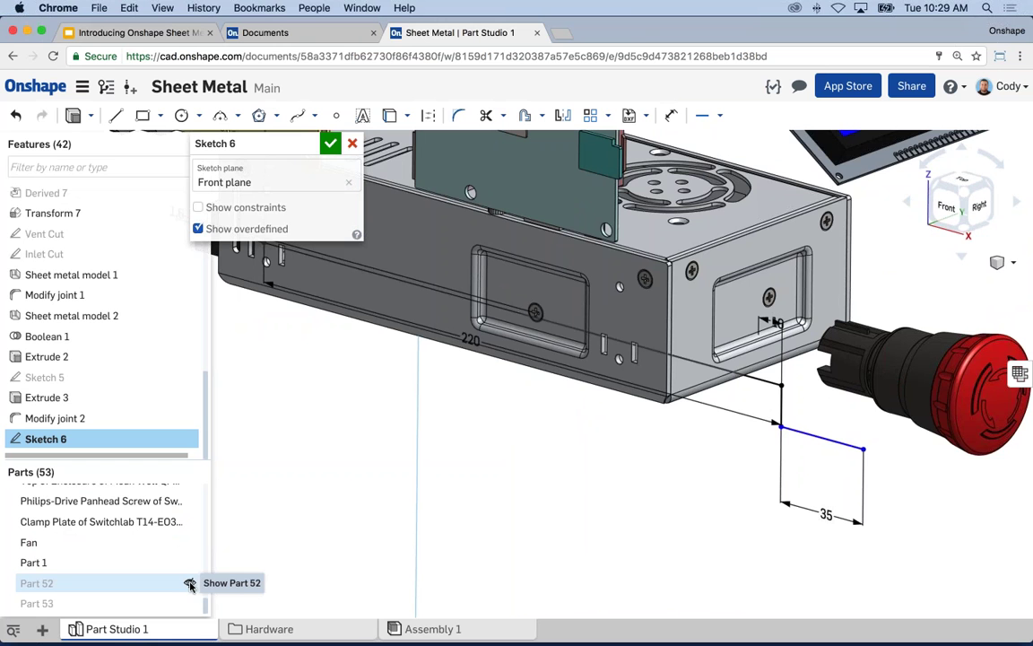
click(190, 583)
click(189, 604)
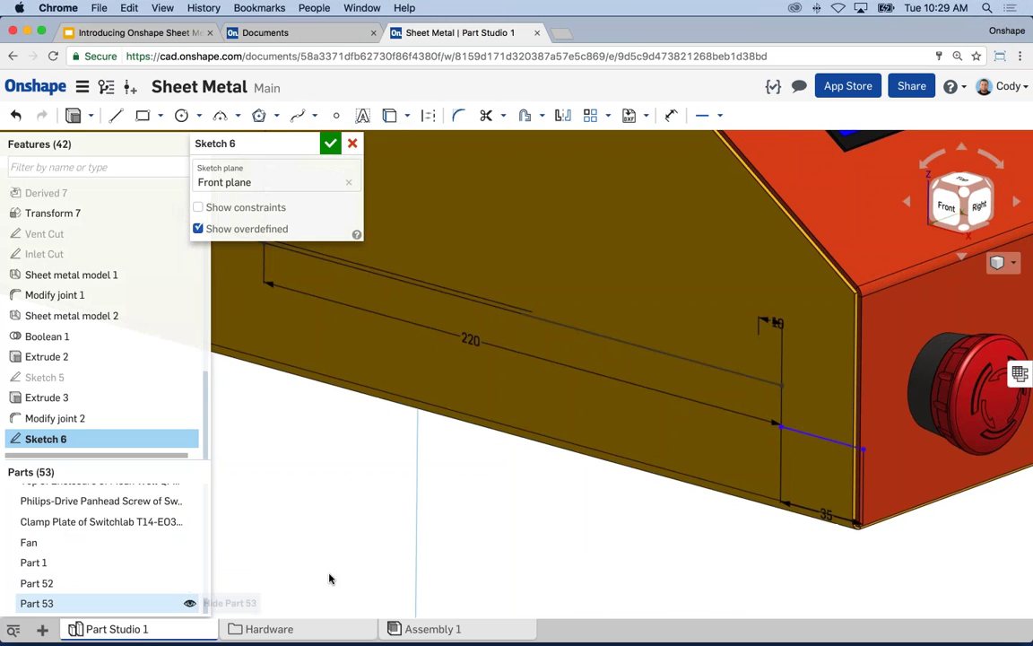
click(190, 584)
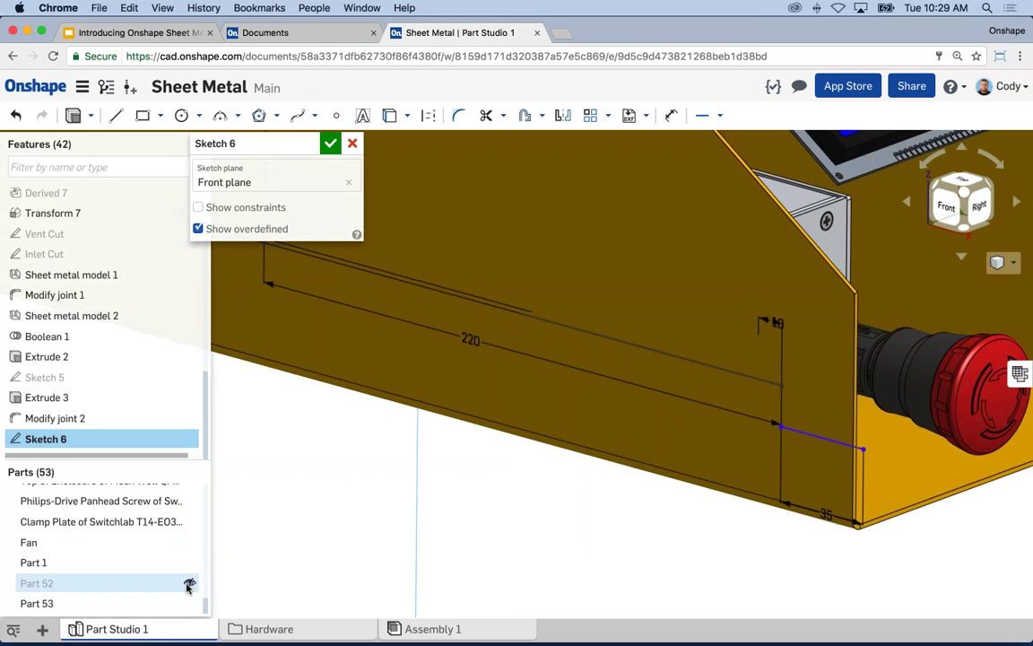
key(Left)
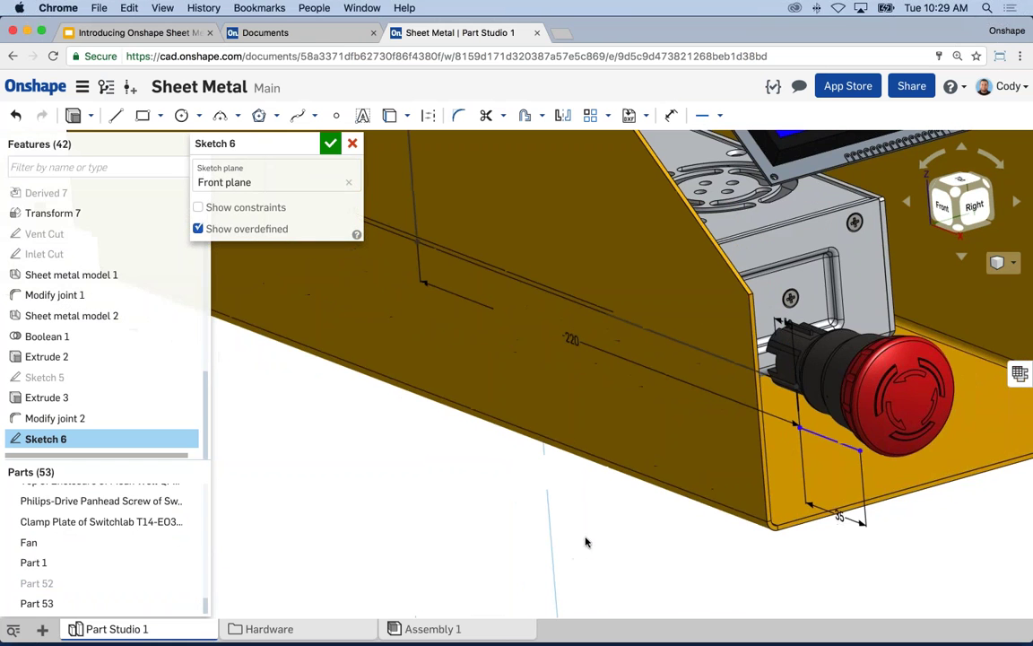
Constrain the short horizontal profile line coincident with the enclosure base's floor face, and hide Part 53 again.
click(832, 443)
click(792, 424)
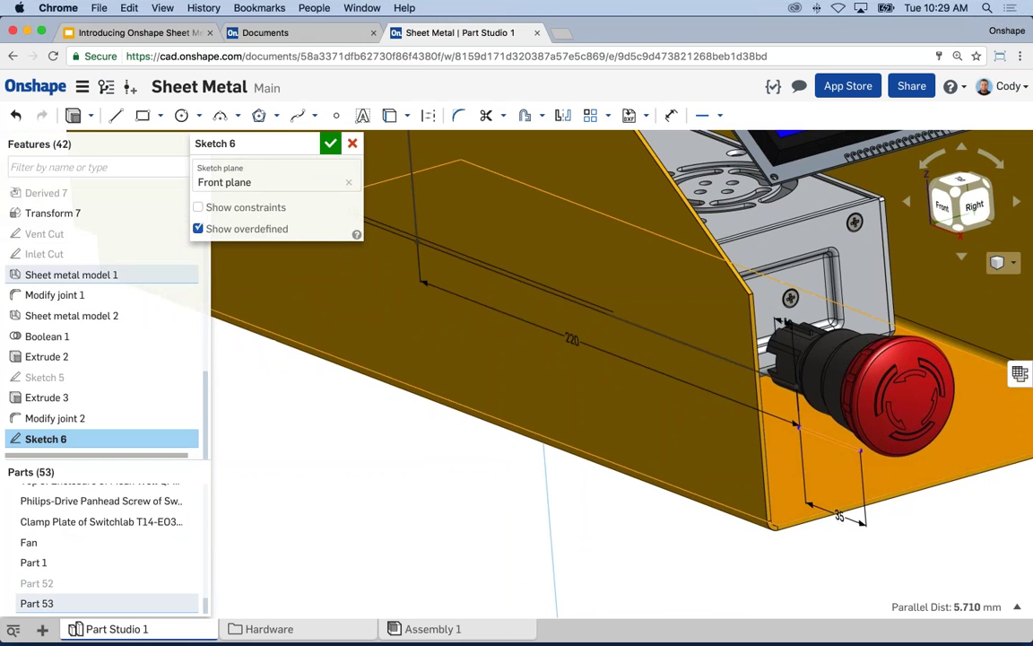
key(Escape)
key(Up)
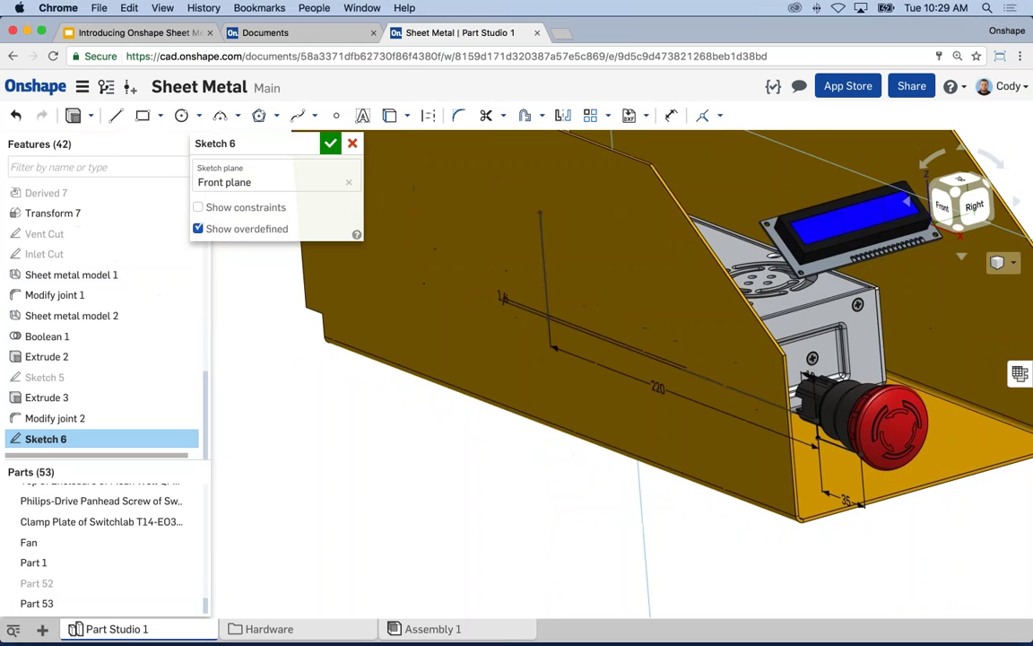
click(189, 608)
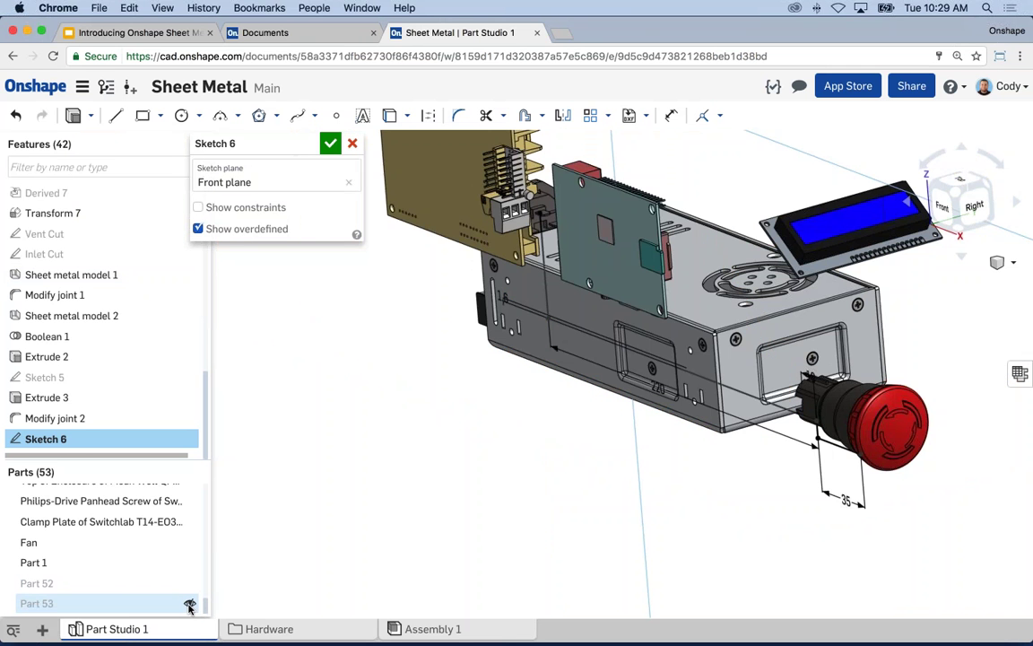
Check the bracket profile around the power supply from the front and finish the sketch.
click(951, 208)
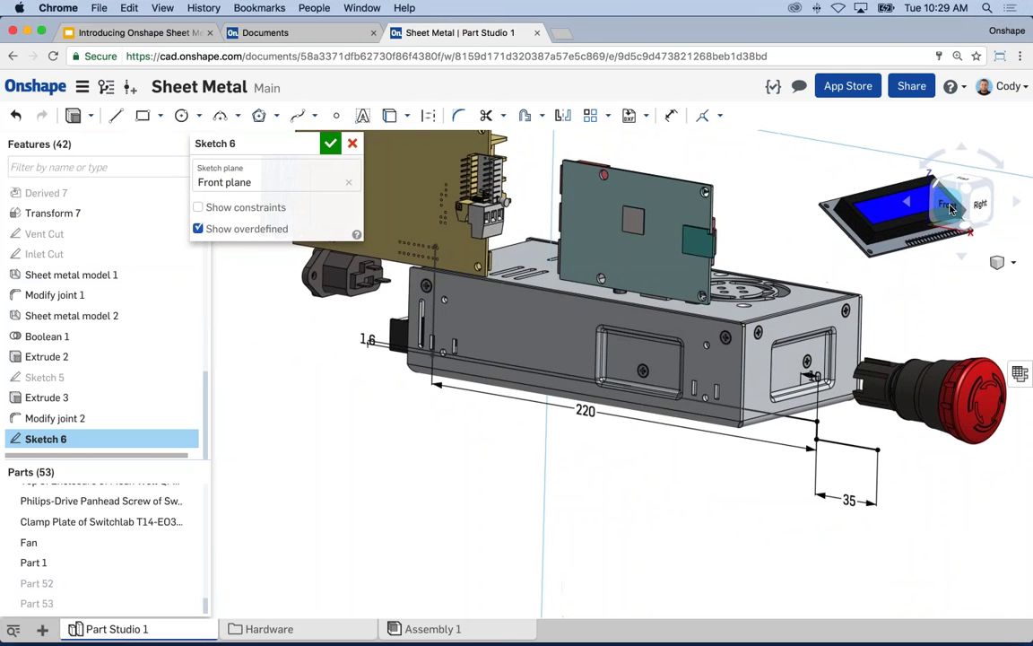
scroll(652, 401, up, 3)
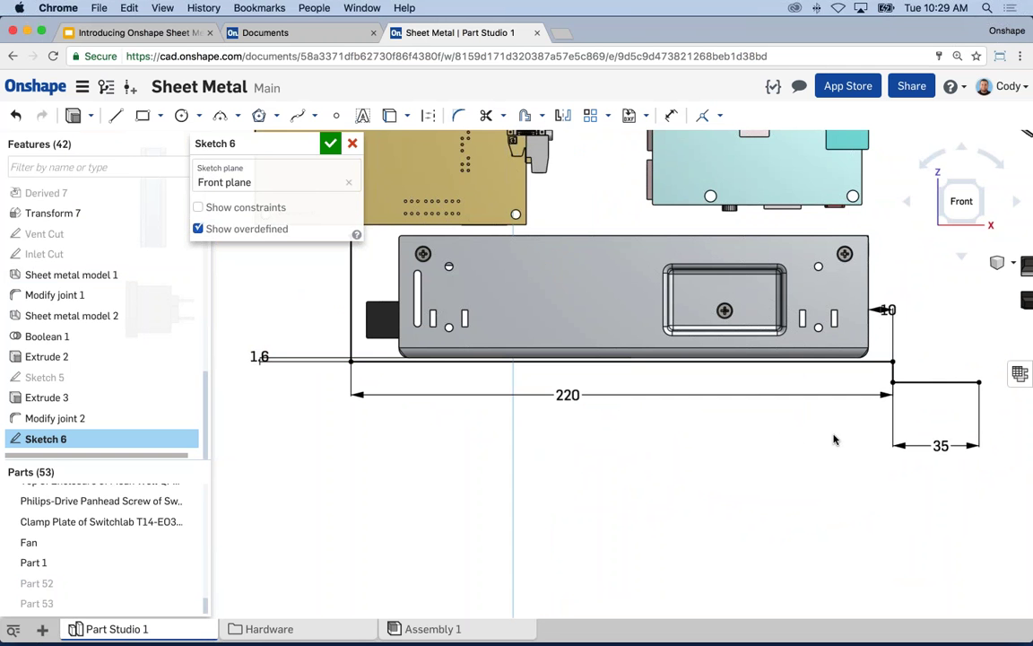
scroll(834, 439, down, 3)
mouse_move(746, 395)
right_down()
mouse_move(825, 441)
mouse_move(800, 456)
mouse_move(795, 516)
right_up()
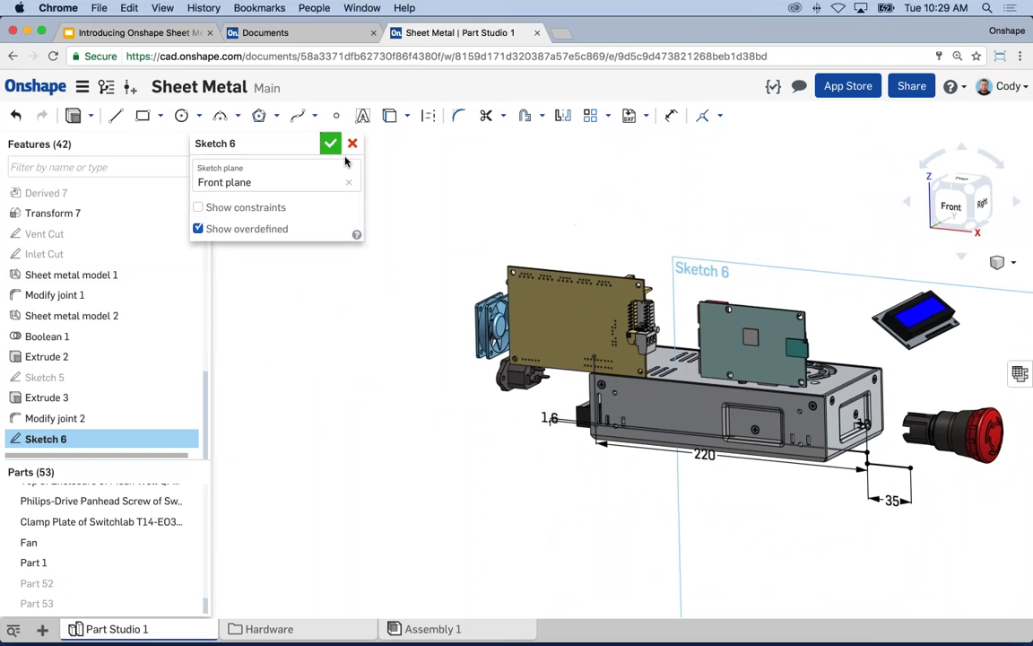
click(330, 143)
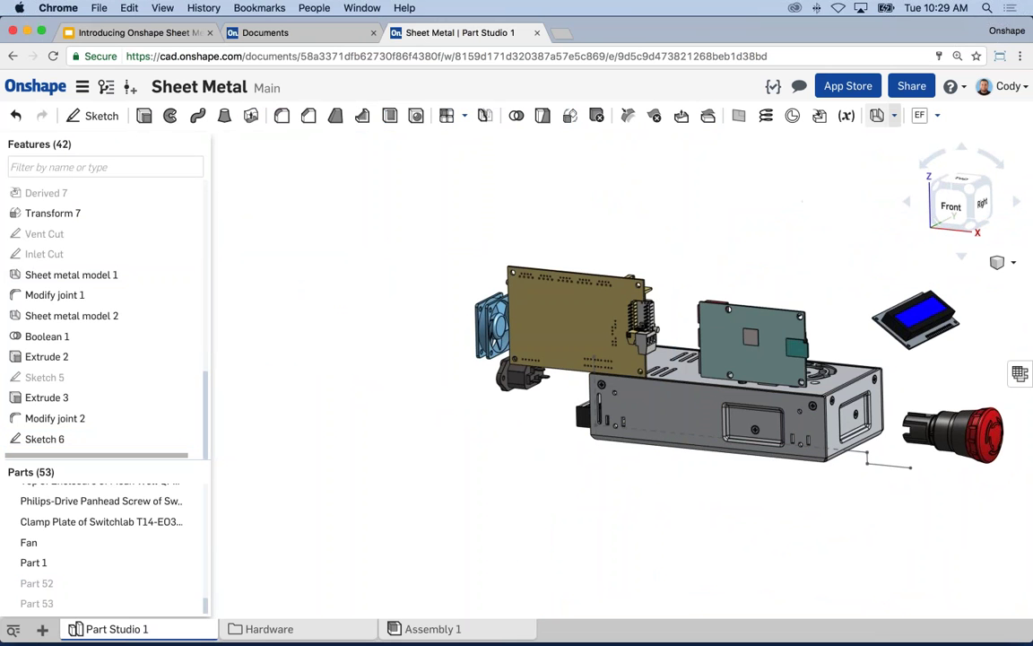
Start a new sheet metal model that extrudes the bracket profile from Sketch 6.
click(894, 115)
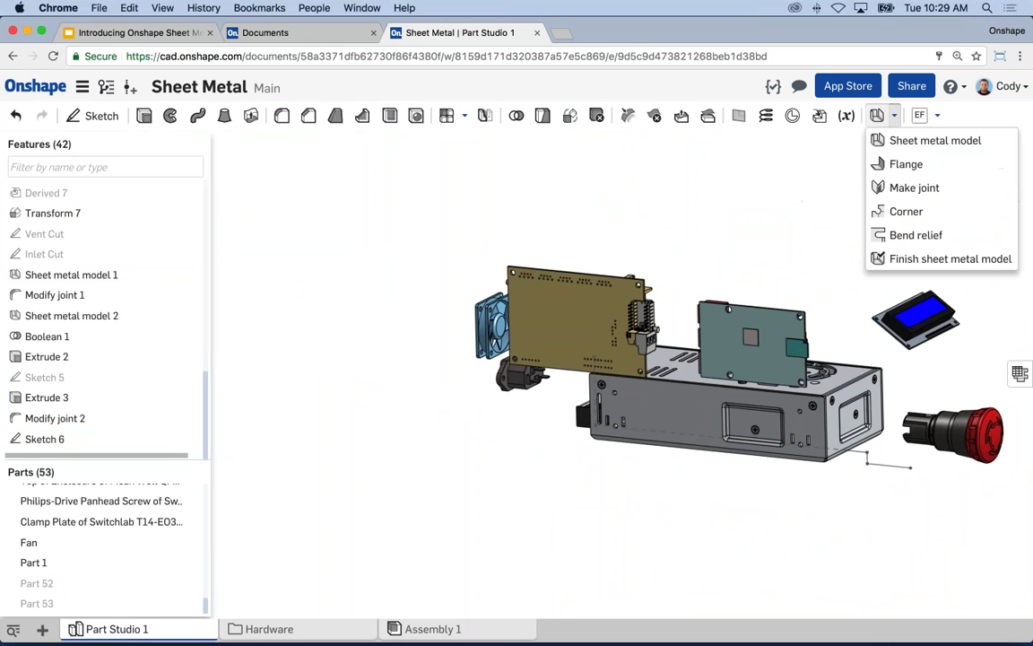
click(897, 144)
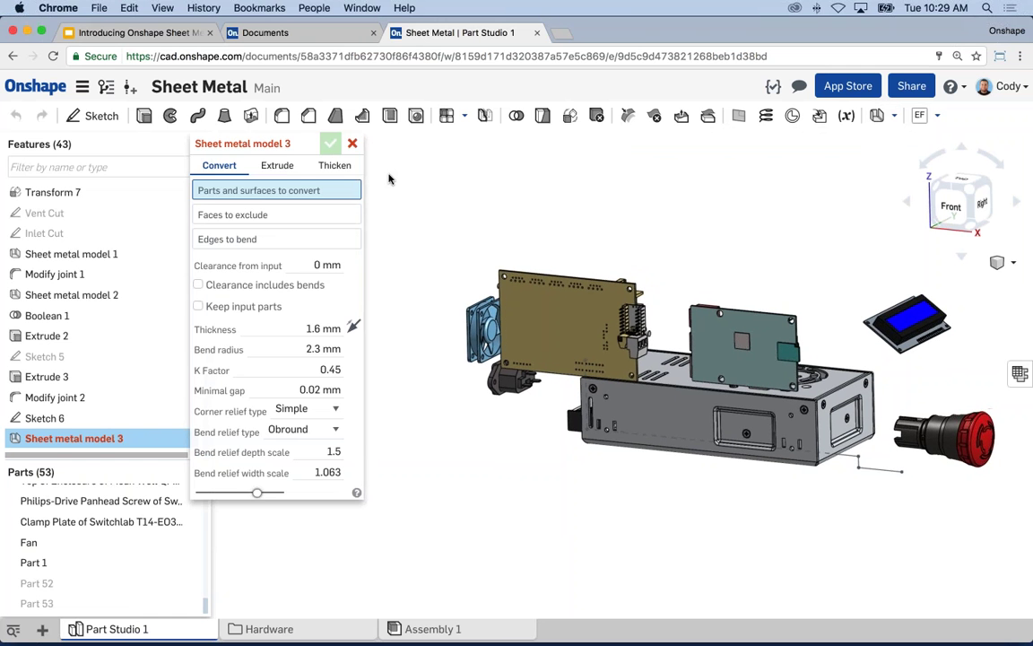
click(278, 166)
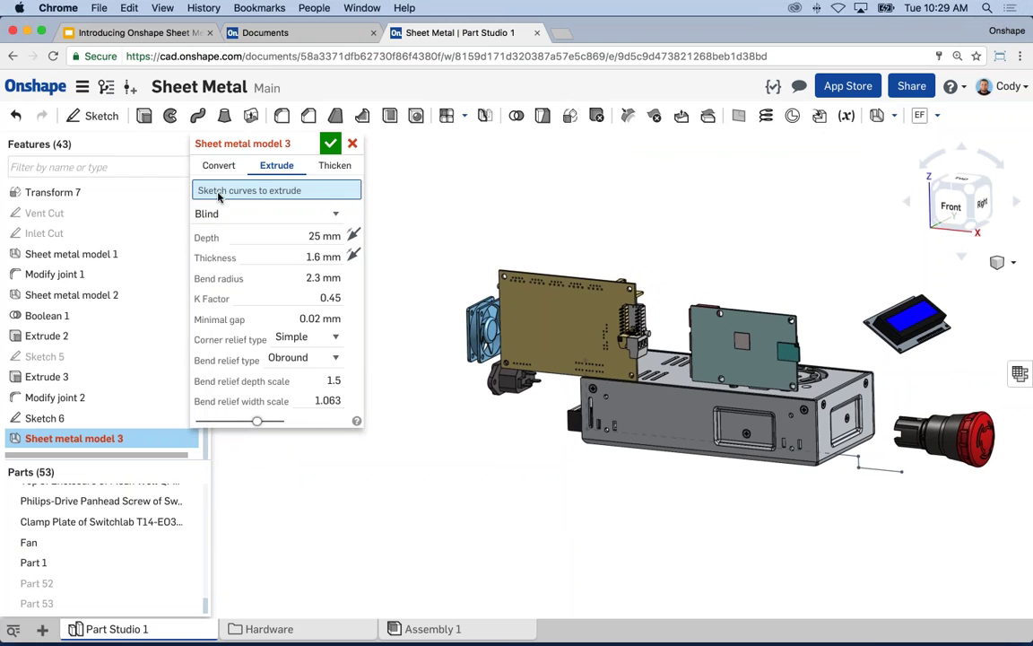
click(49, 421)
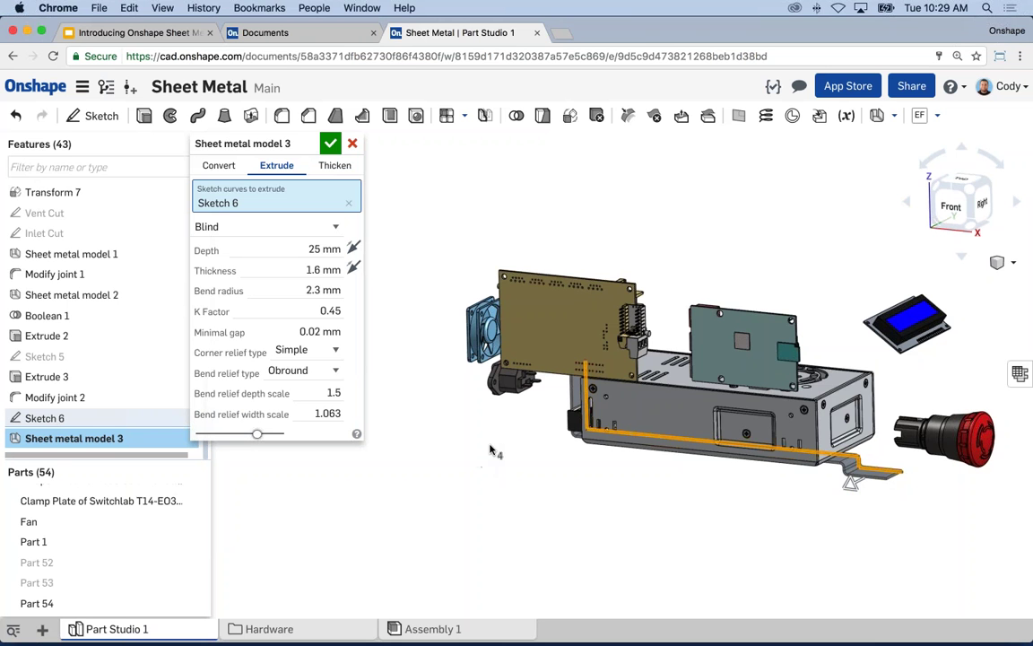
key(shift+1)
key(shift+7)
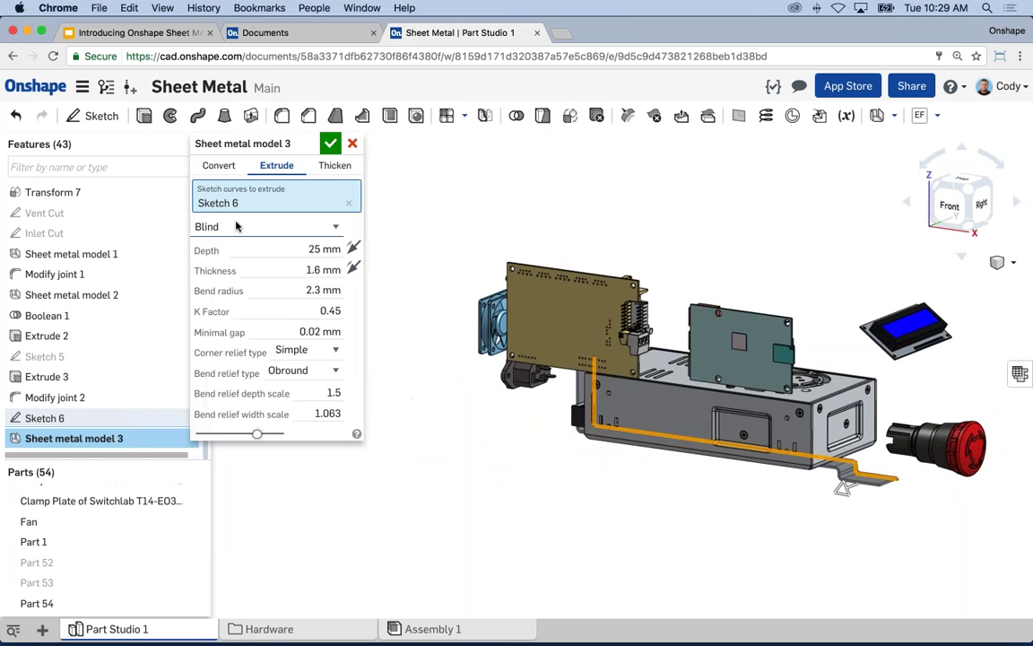
Set the sheet metal extrusion of Sketch 6 to Symmetric with a depth of 90 mm.
click(330, 227)
click(233, 240)
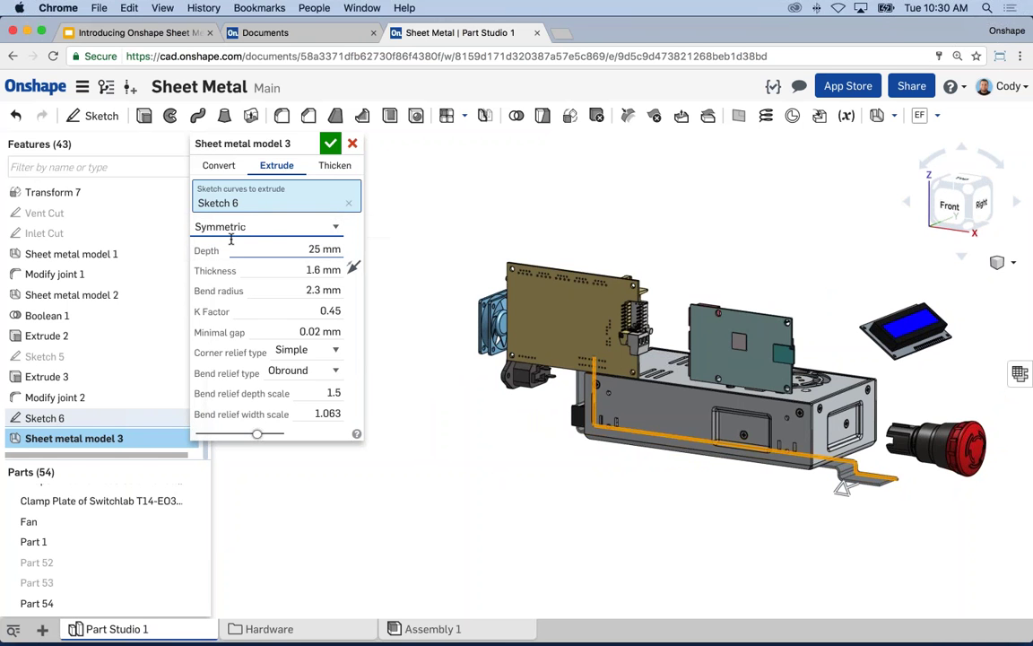
click(293, 246)
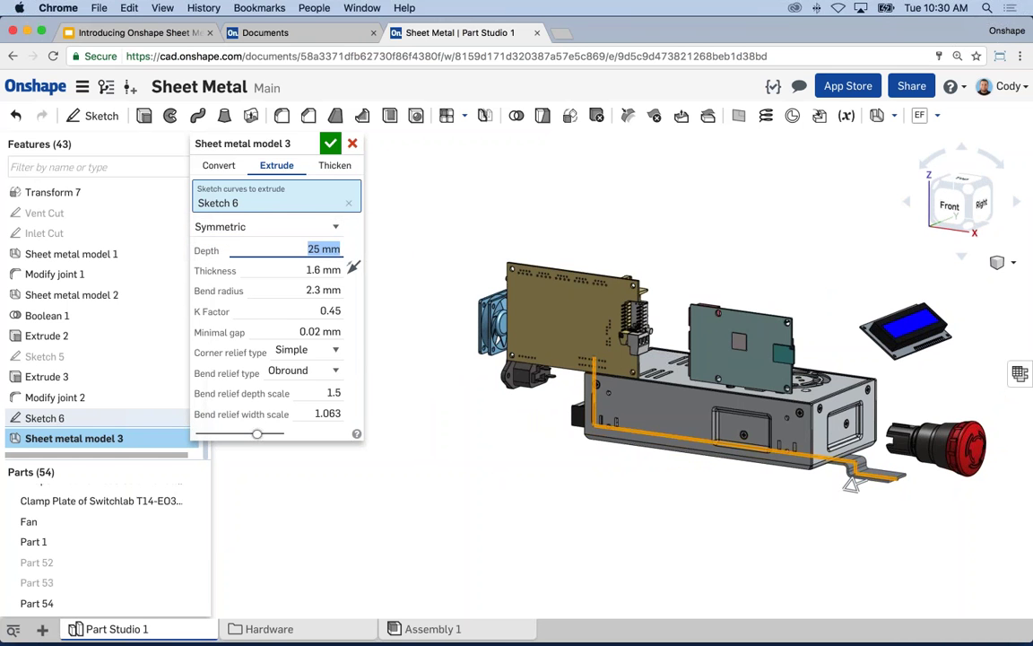
text(90)
key(Return)
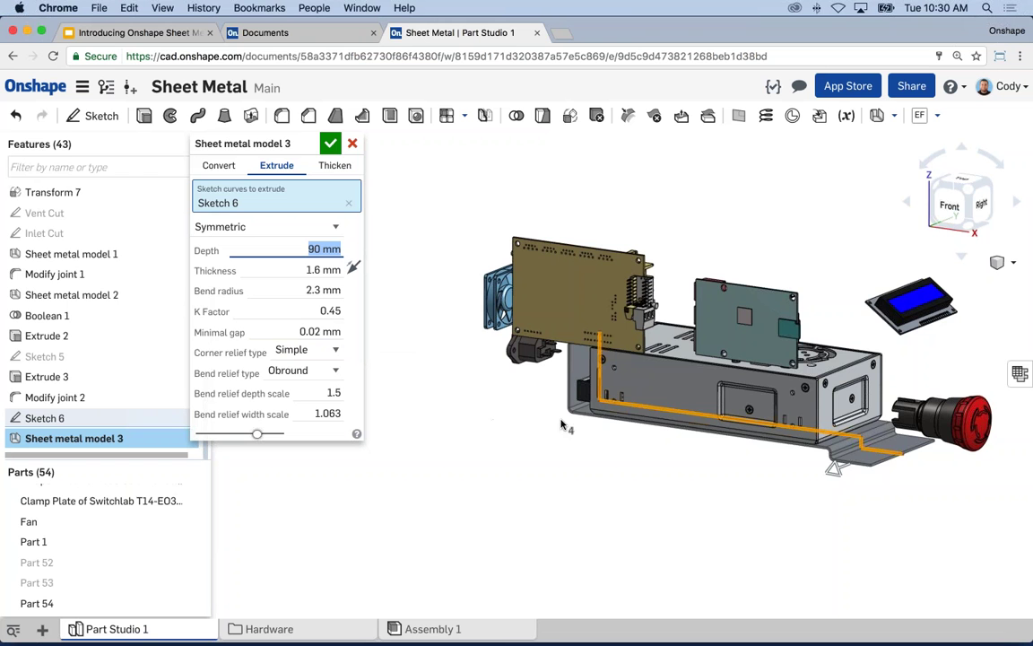
right_drag(544, 426, 502, 410)
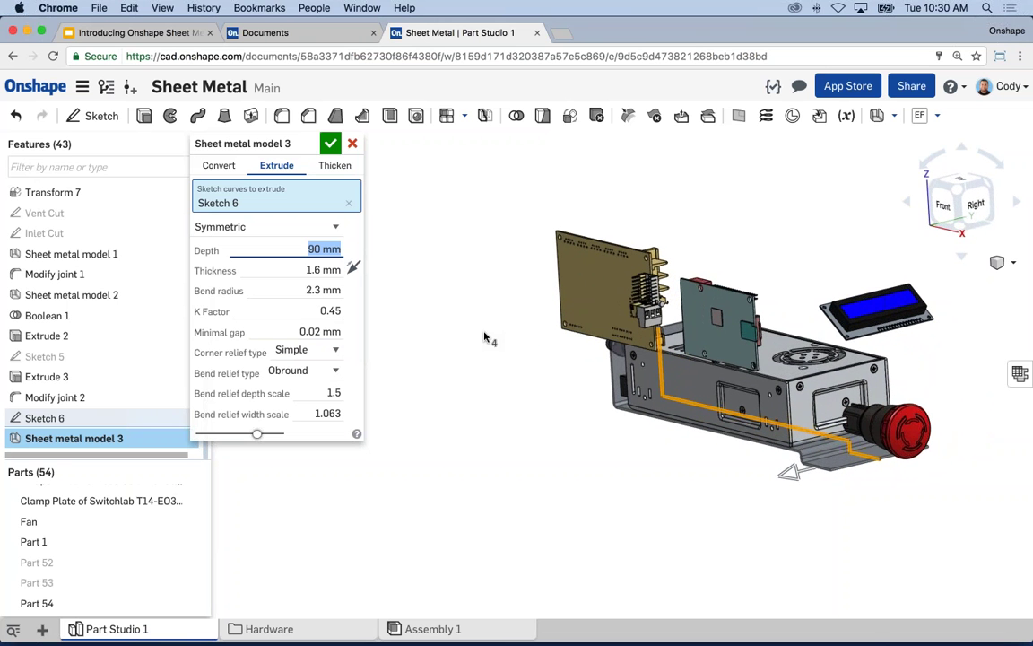
middle_drag(573, 399, 479, 401)
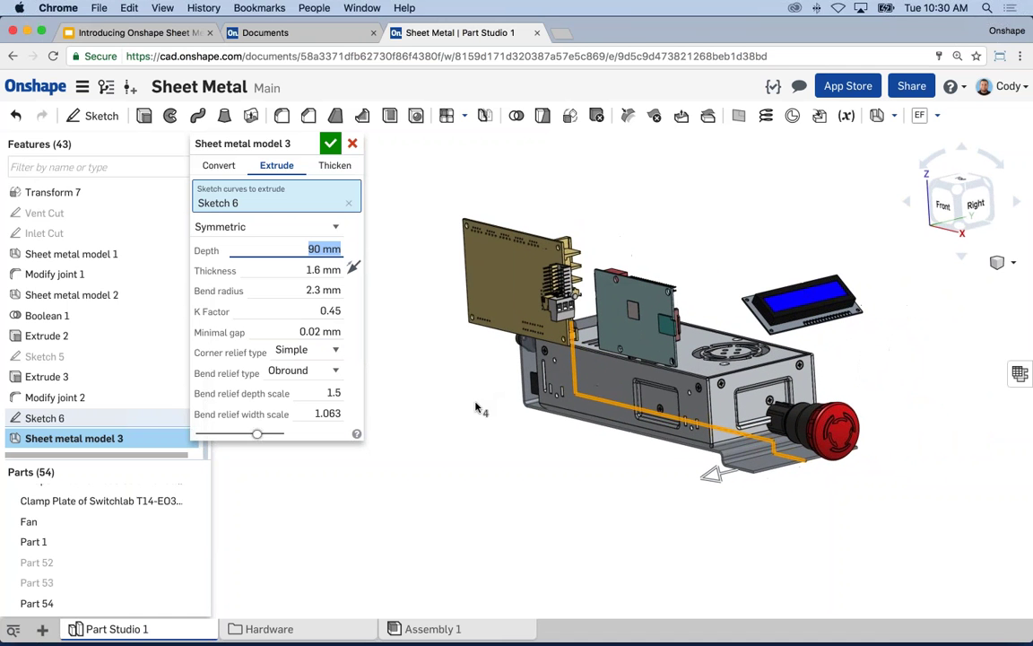
Try the opposite thickness direction in the front view, restore the original direction, and accept the sheet metal model.
click(941, 207)
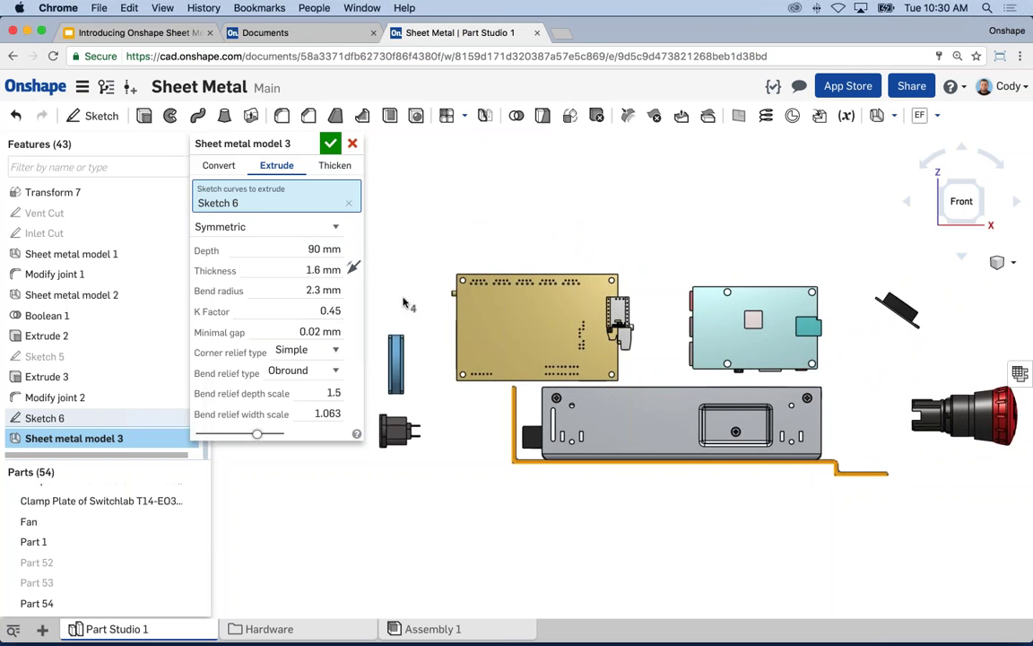
scroll(408, 299, up, 2)
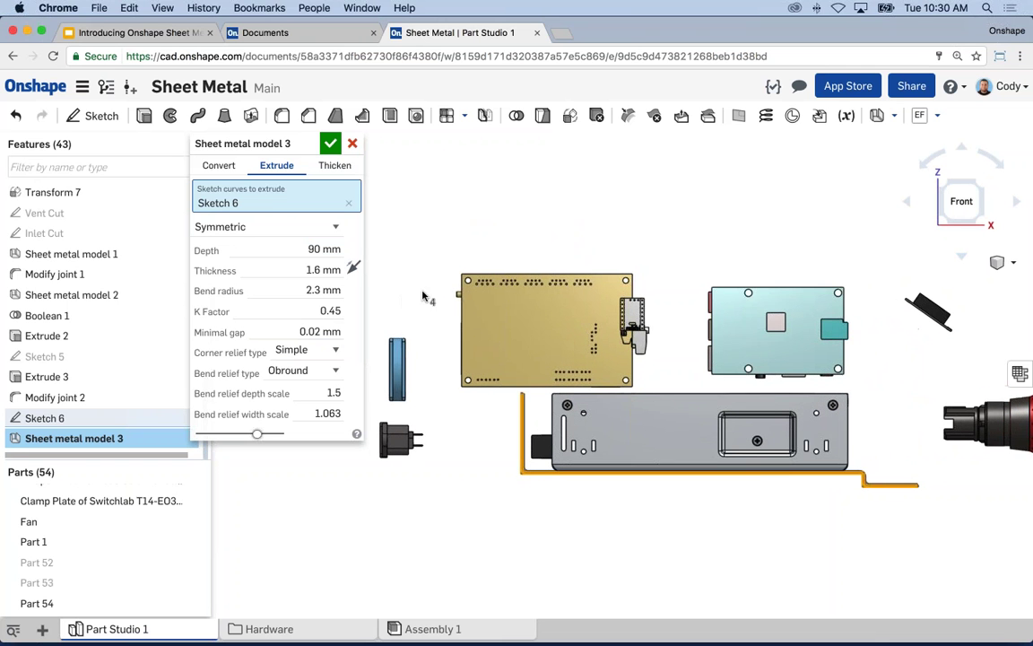
click(353, 269)
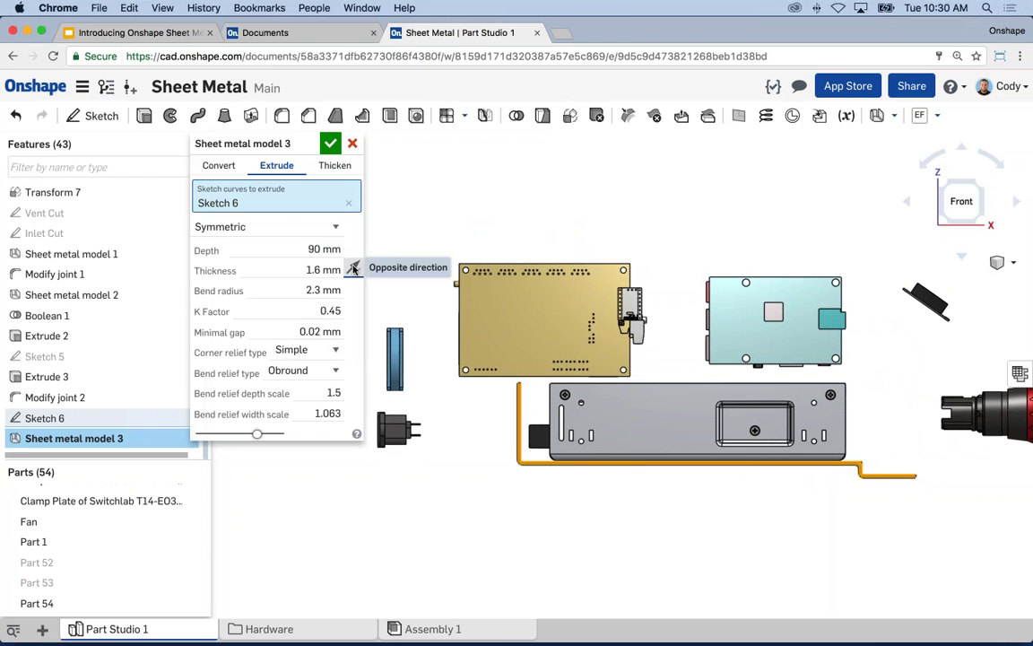
click(354, 269)
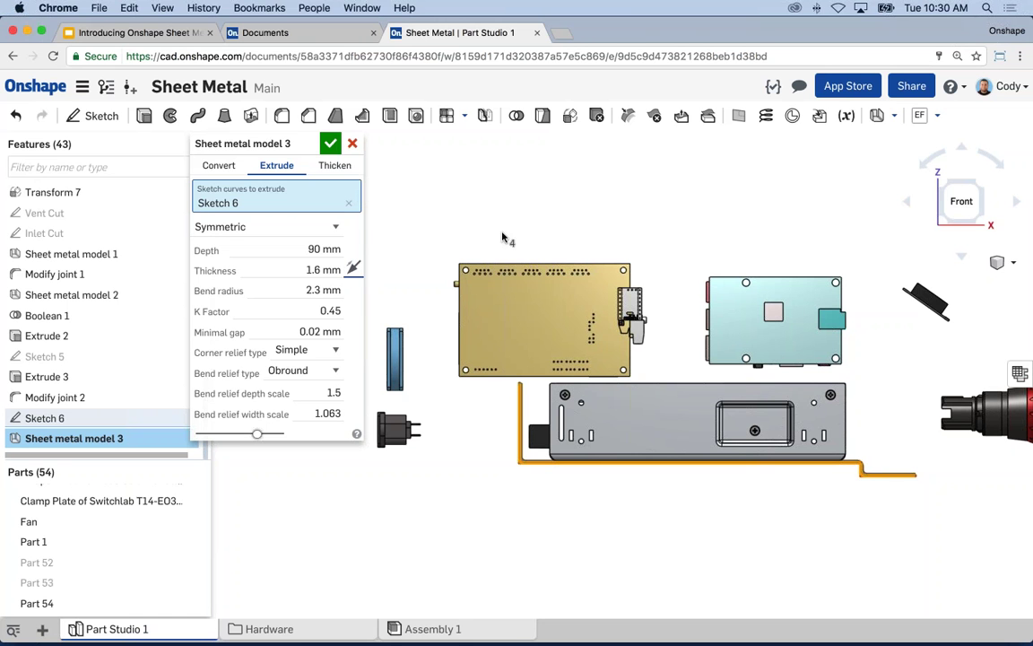
click(331, 146)
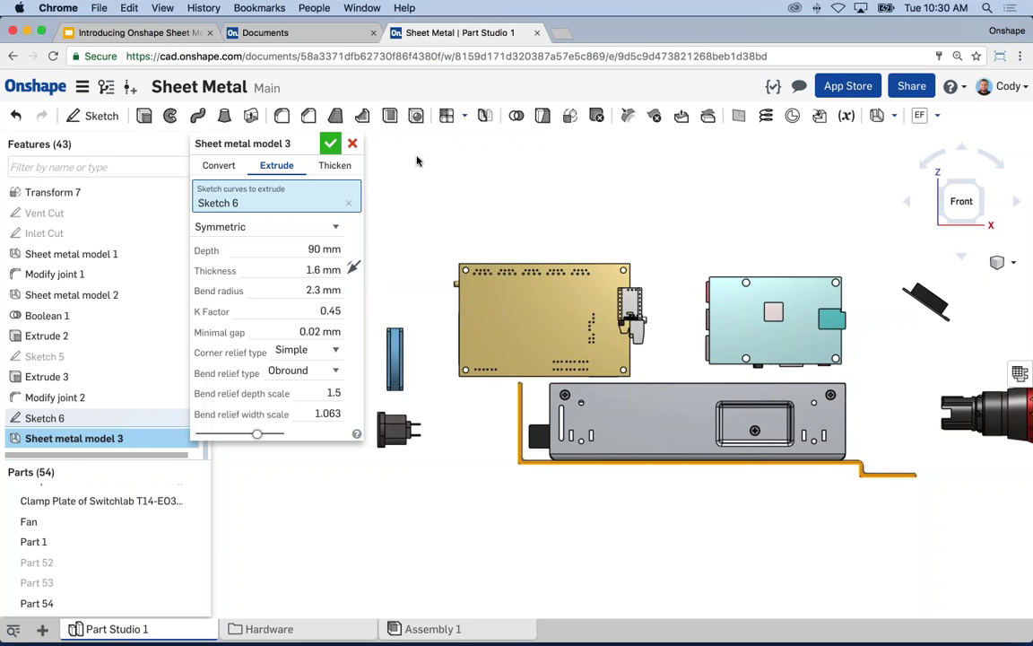
Isolate the new bent sheet metal bracket under the power supply by hiding all other parts.
right_drag(592, 207, 462, 229)
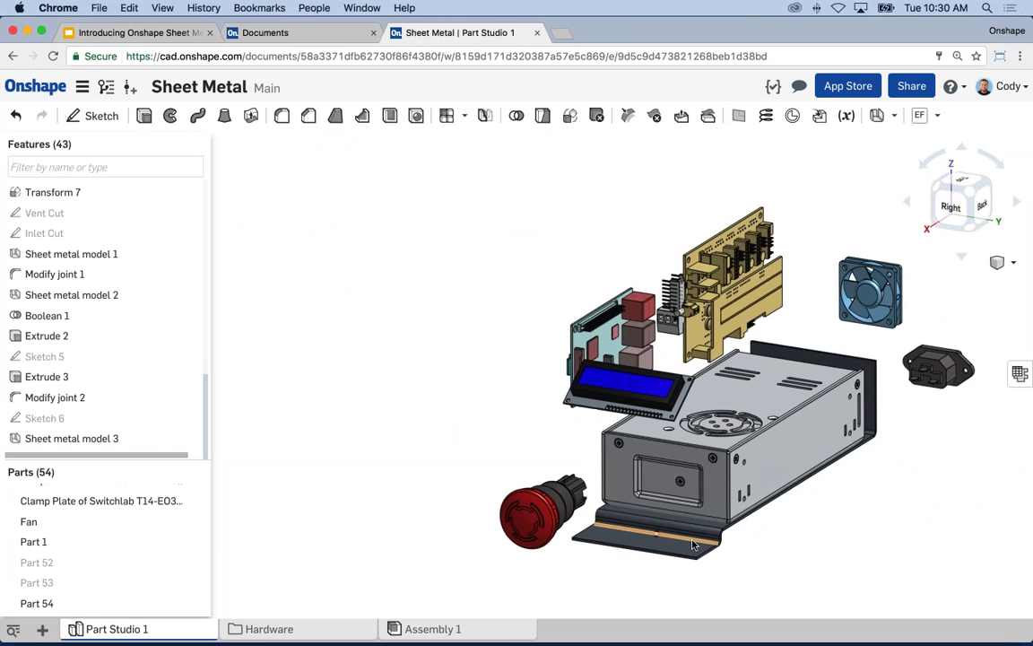
right_click(693, 545)
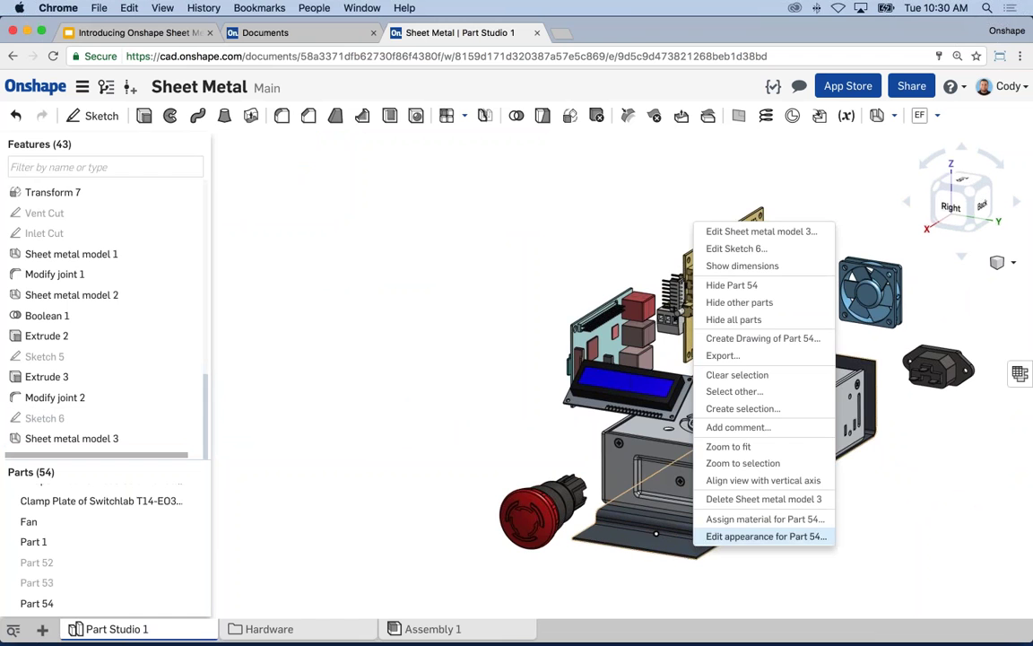
click(739, 302)
scroll(762, 480, up, 5)
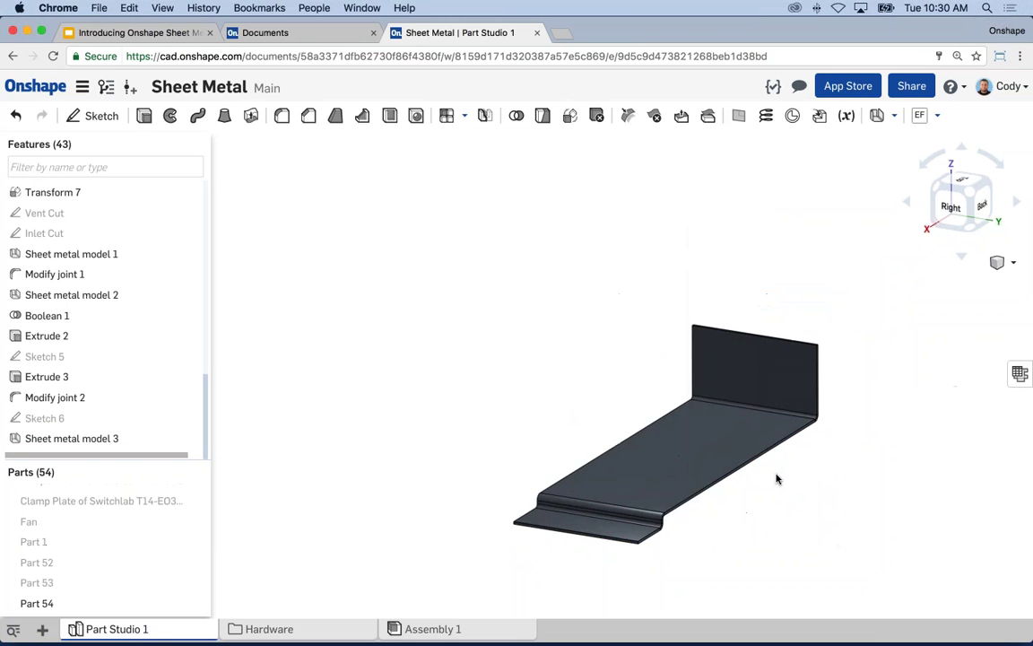
scroll(753, 482, up, 2)
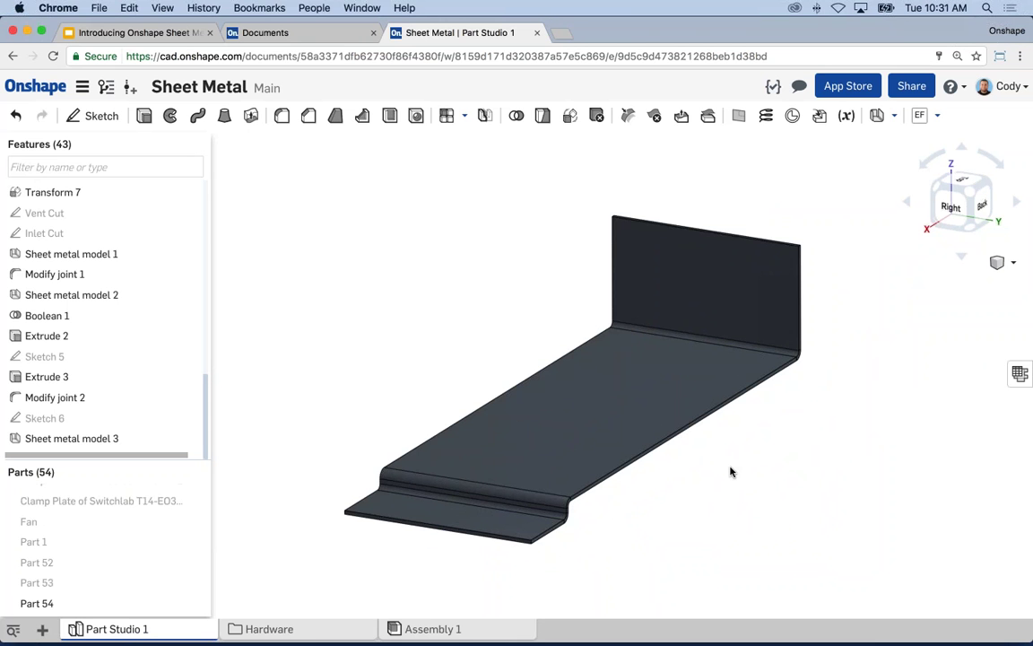
Examine the bend table and flat pattern of Sheet metal model 3, and close the view.
click(1020, 373)
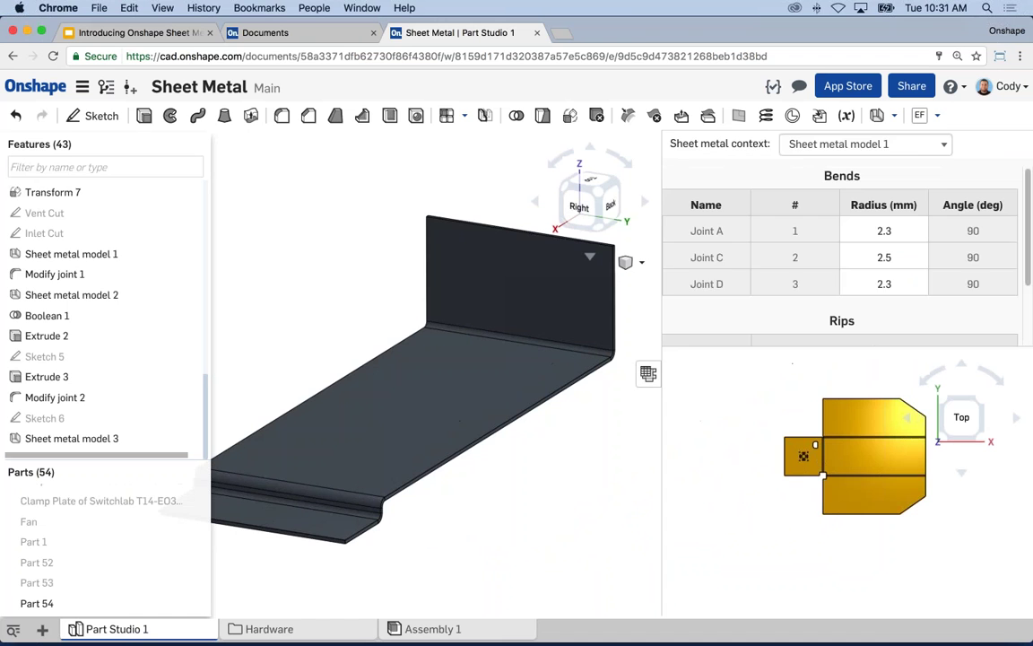
click(828, 144)
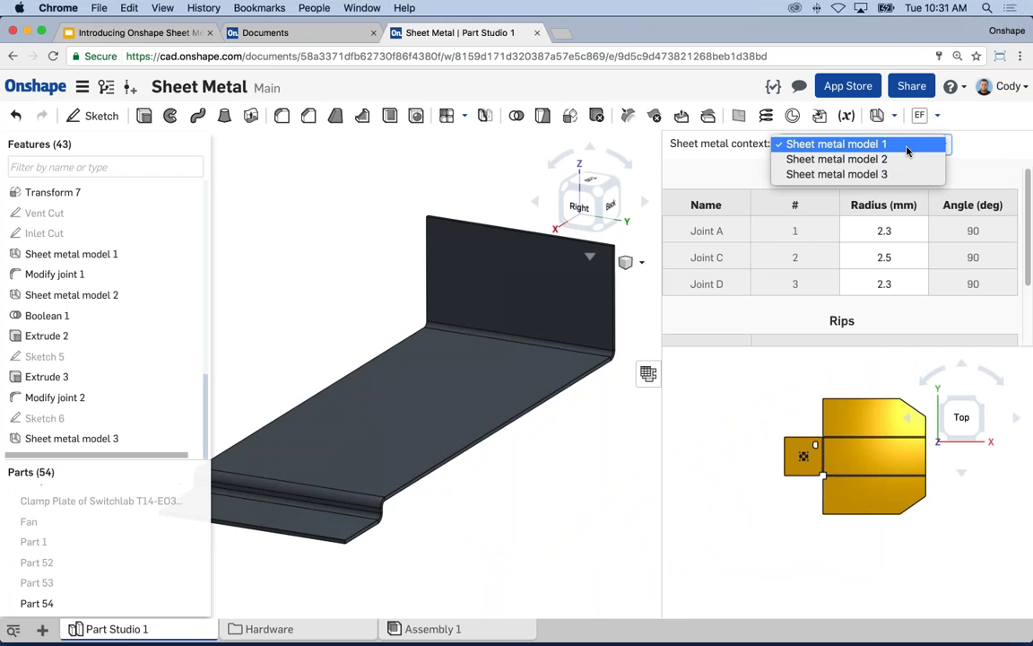
click(852, 174)
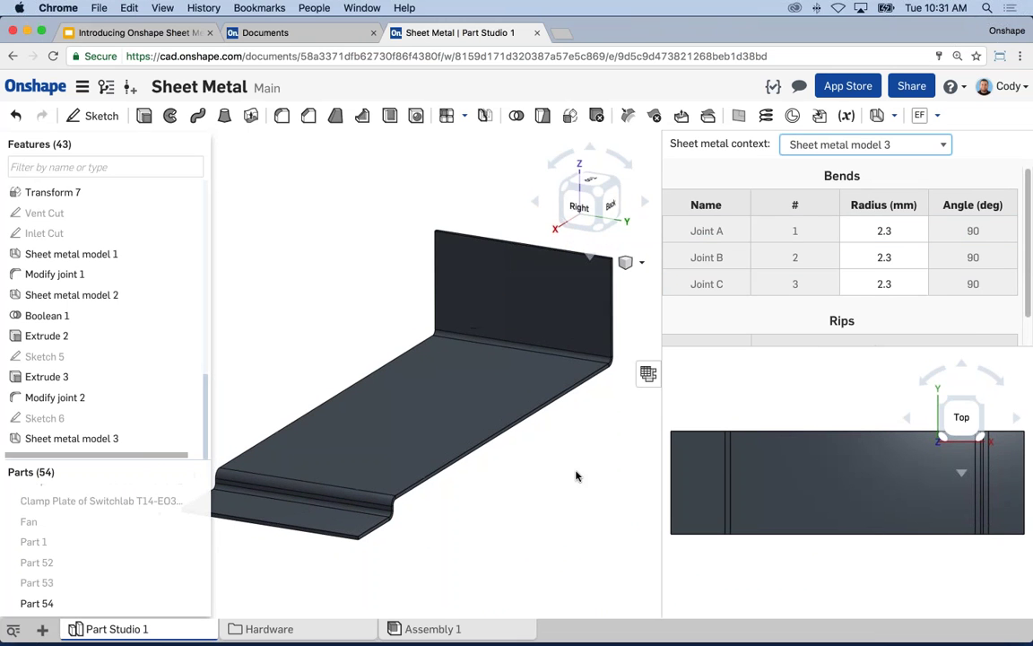
click(648, 373)
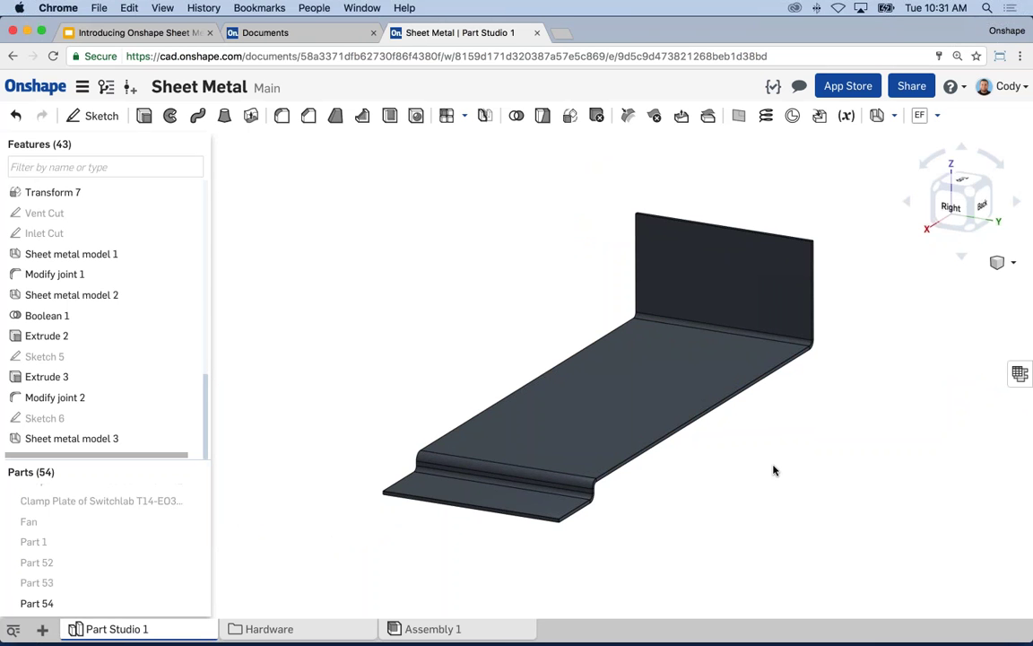
Add a flange along the long side edge of the bracket's base and reverse its direction so it bends upward.
click(894, 115)
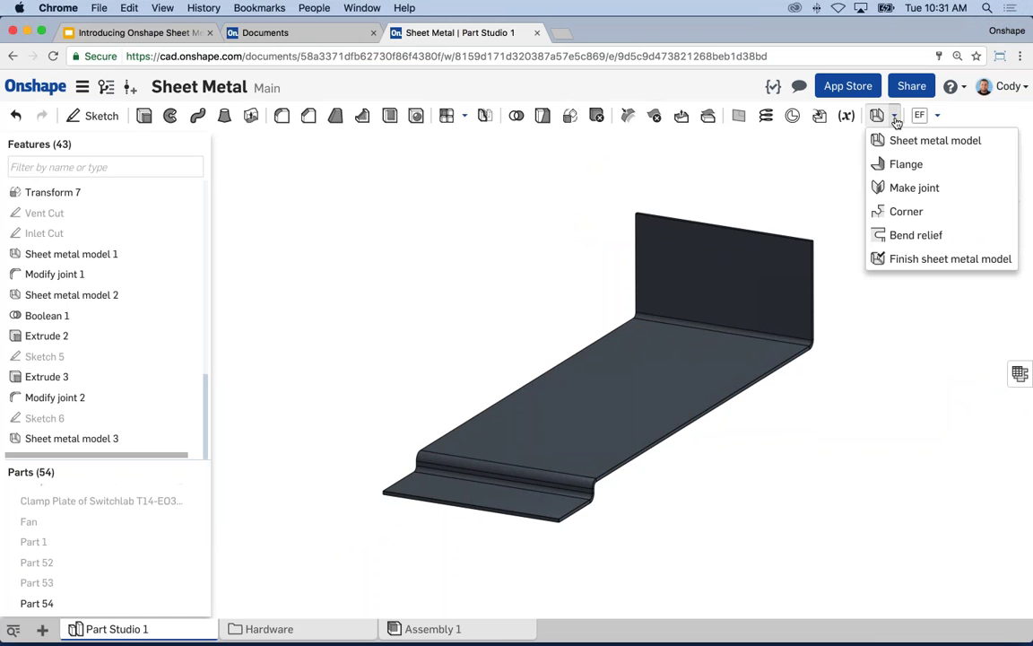
click(906, 164)
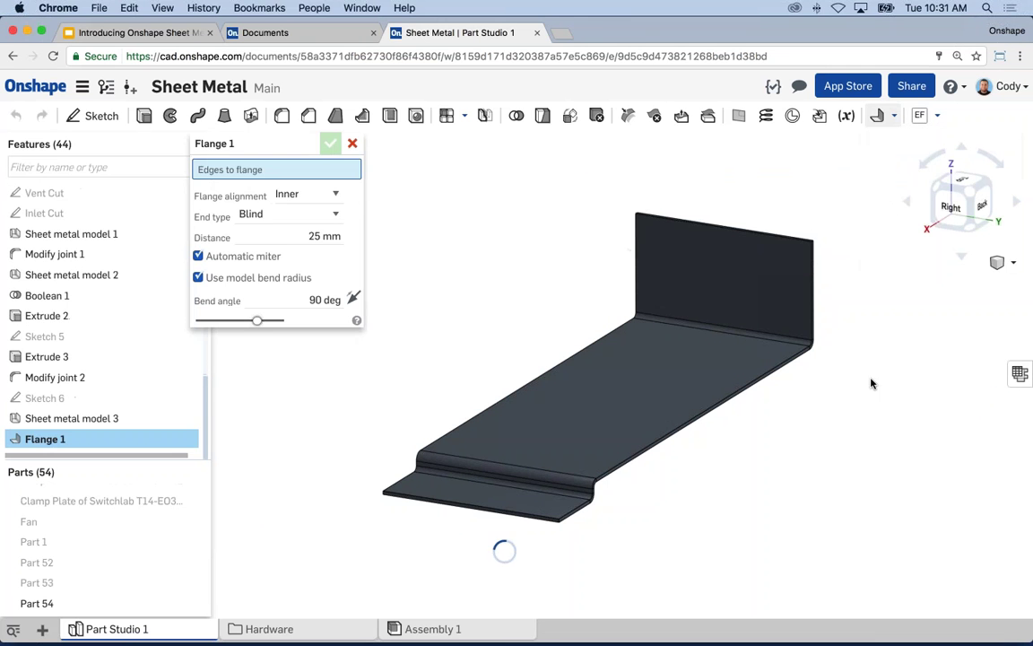
right_drag(784, 433, 639, 398)
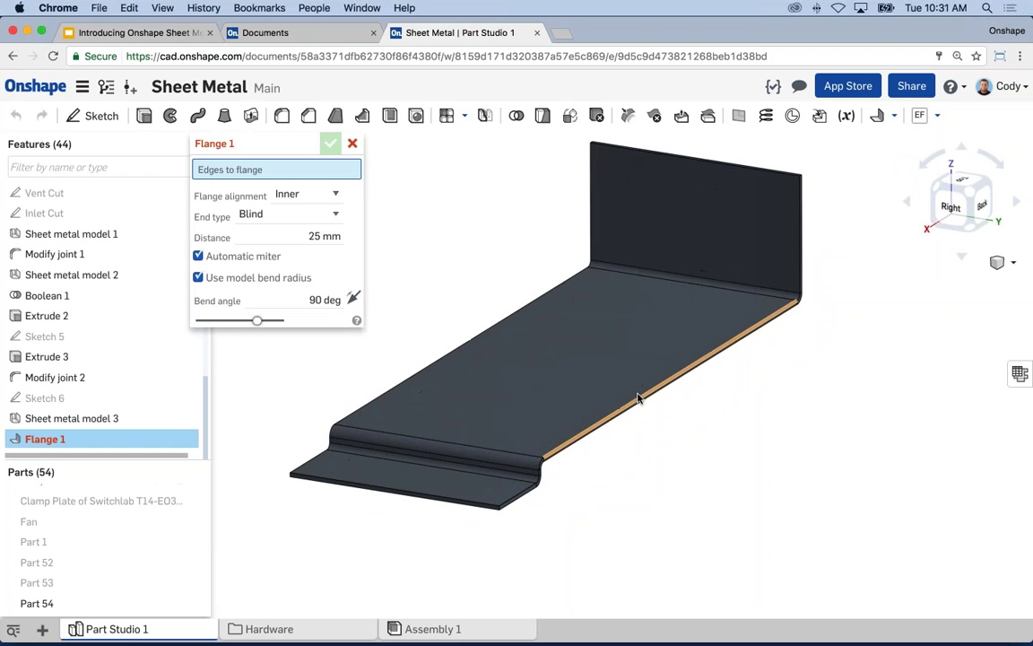
click(638, 399)
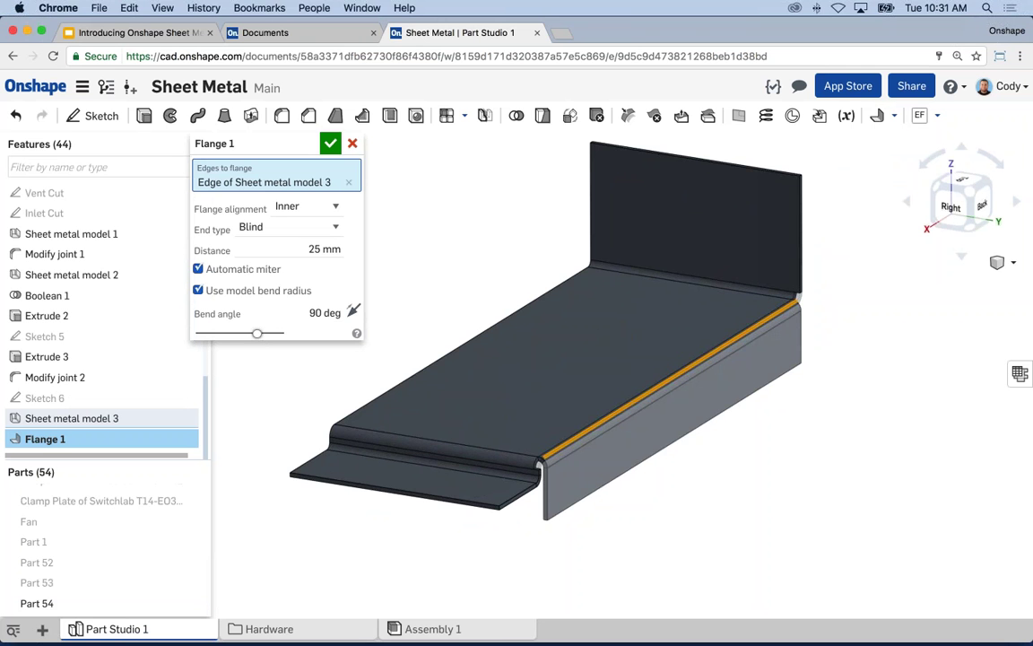
right_drag(728, 477, 556, 377)
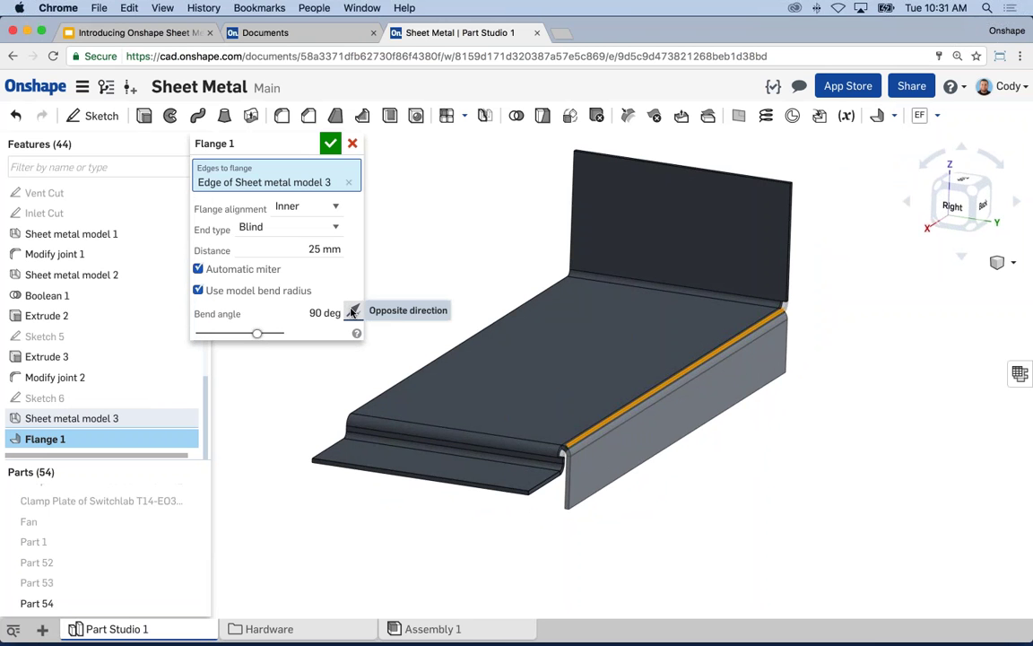
click(351, 312)
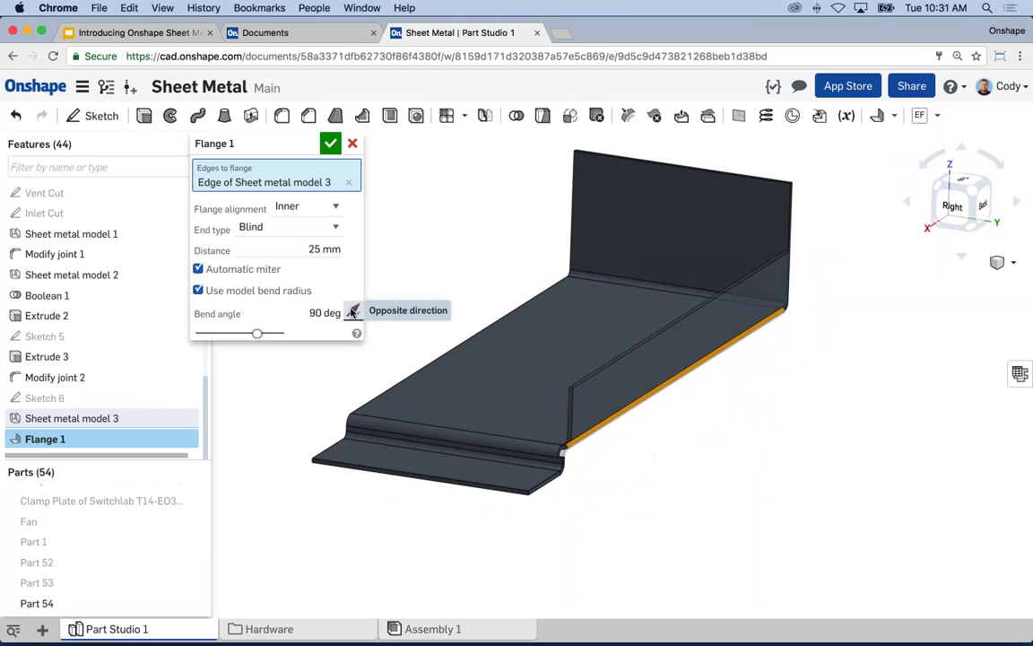
mouse_move(464, 300)
right_down()
mouse_move(483, 285)
mouse_move(467, 299)
right_up()
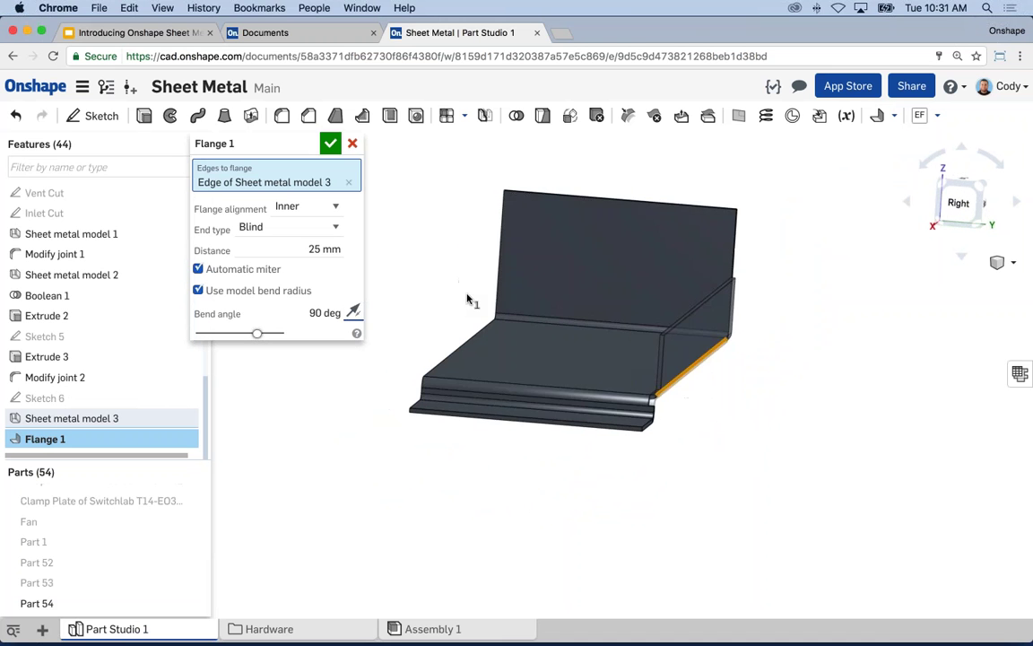
click(346, 312)
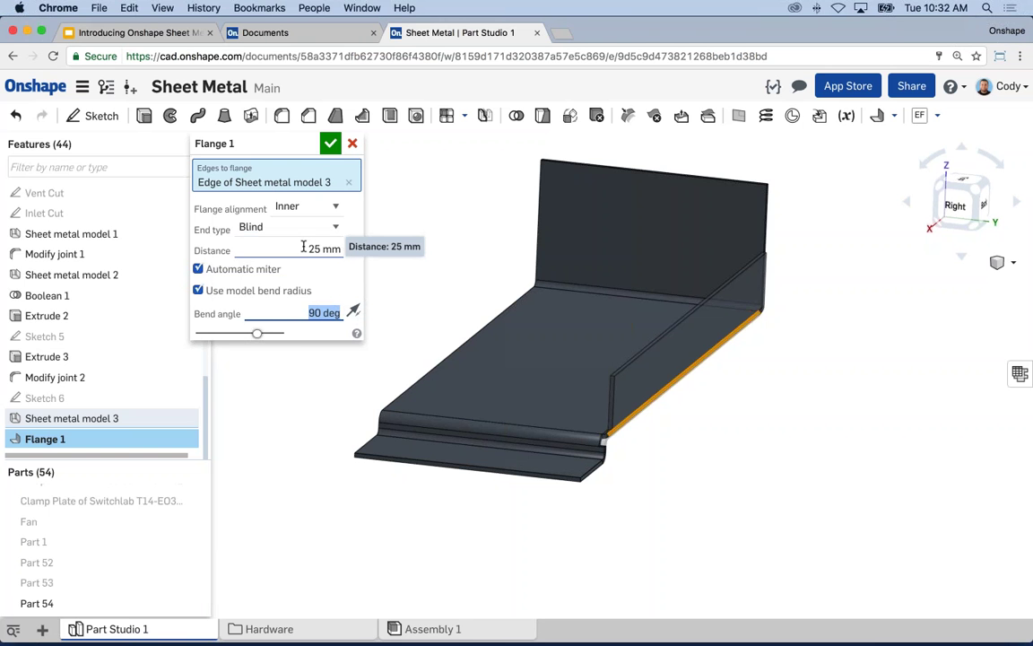
Try ending the flange up to the upper corner vertex of the bracket's end wall, and return the end type to Blind.
click(271, 228)
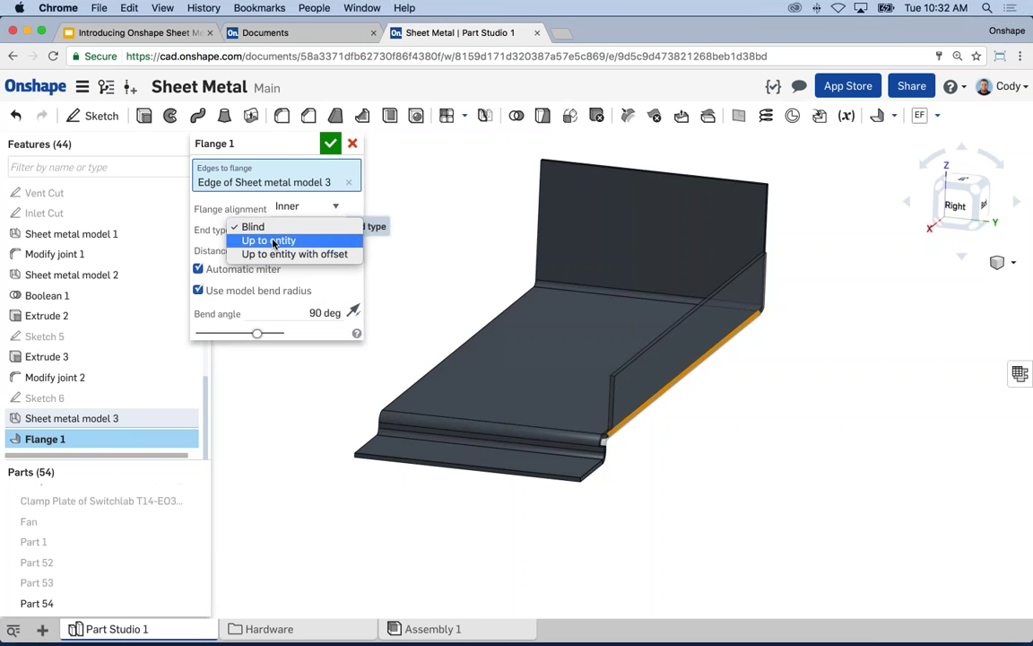
click(271, 241)
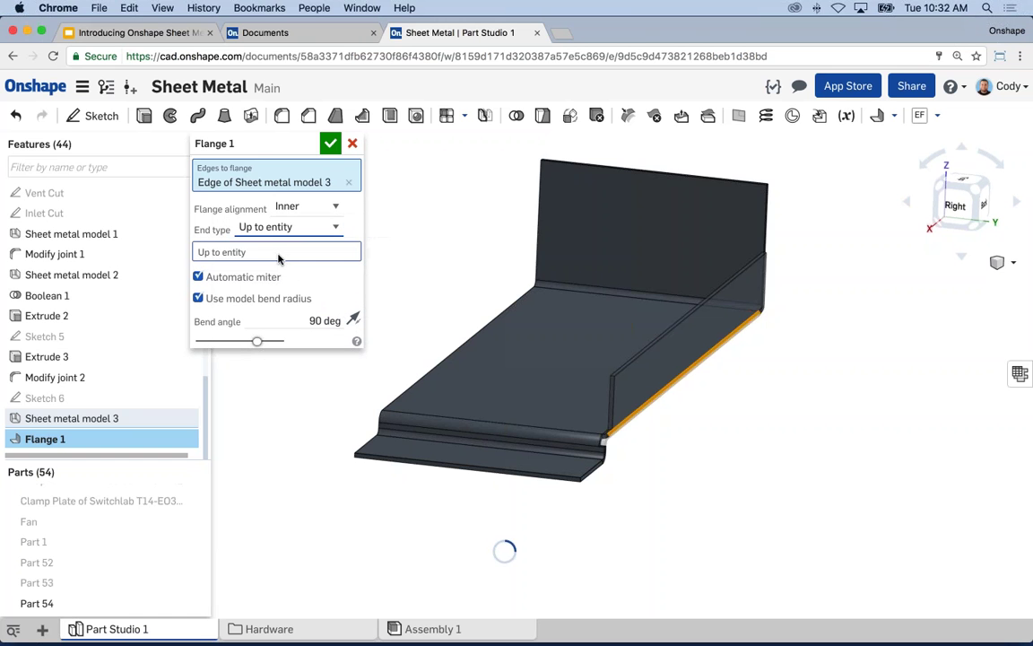
click(767, 183)
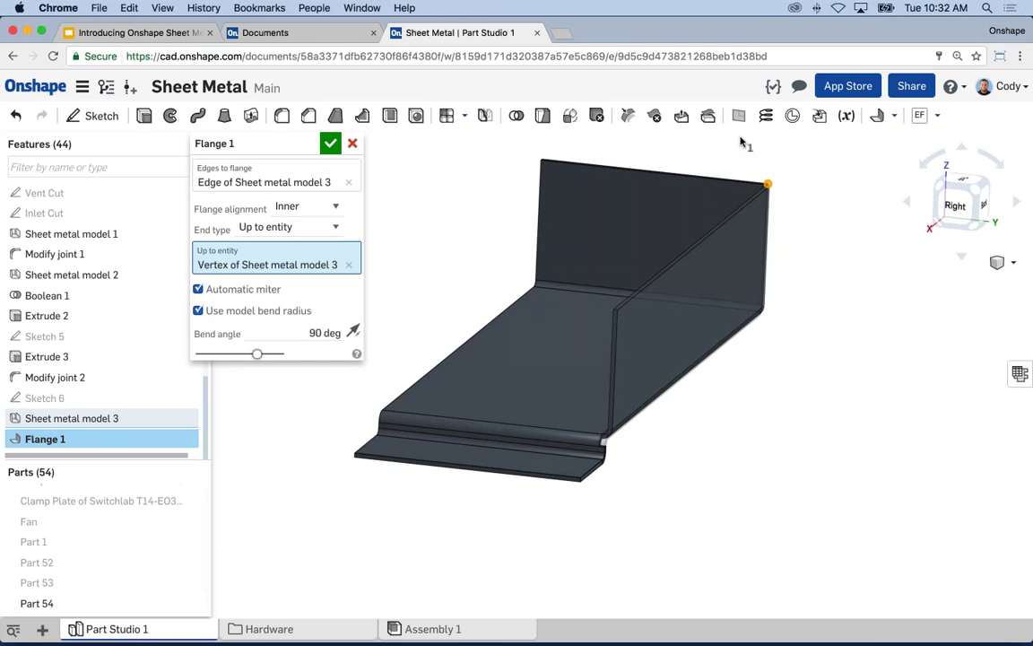
click(288, 228)
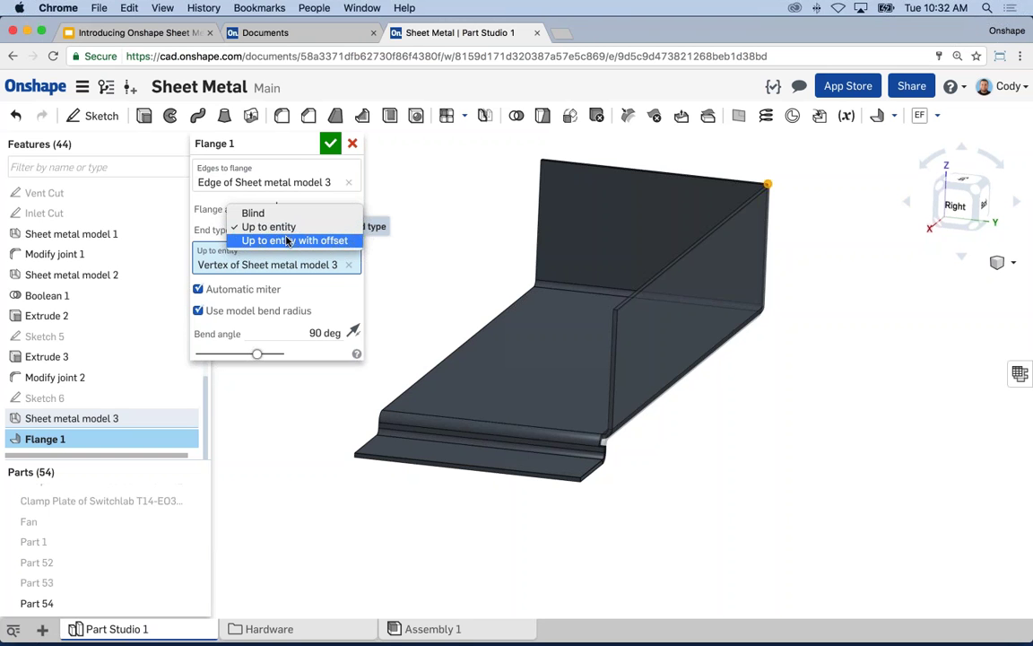
click(254, 212)
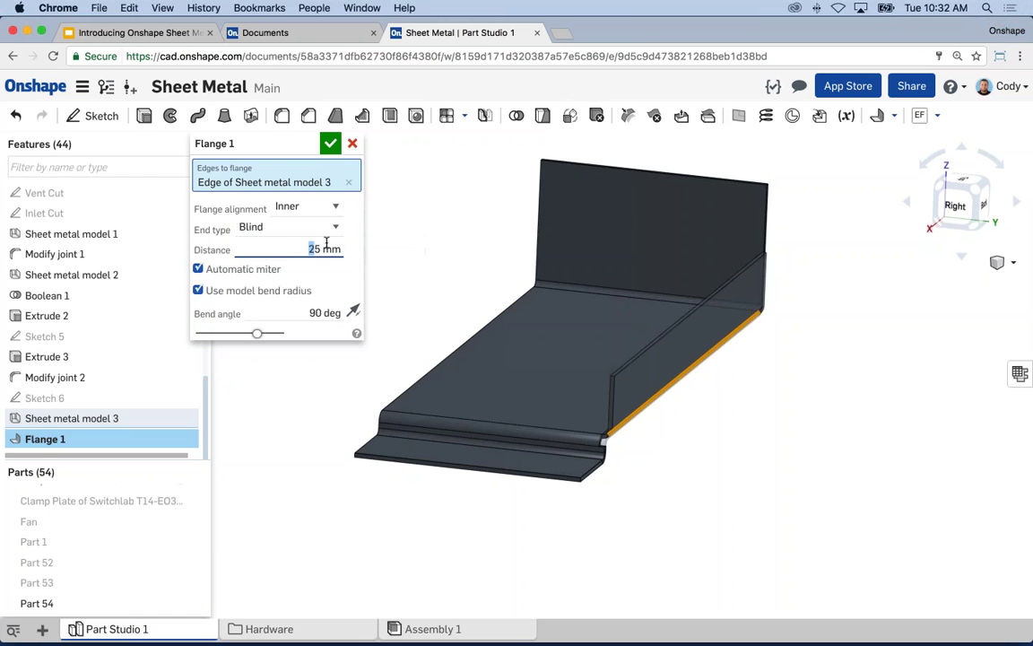
Set the flange distance to 15 mm.
click(330, 248)
text(15)
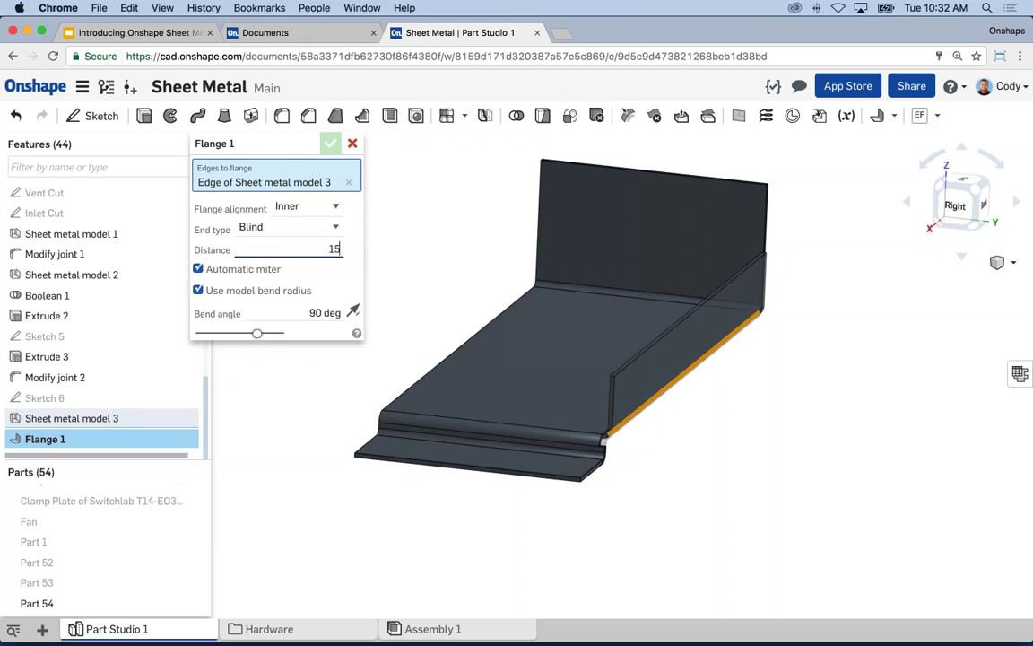
key(Return)
Try the Outer and Middle flange alignments on the side flange, viewed from the right, and return the alignment to Inner.
right_drag(434, 255, 440, 248)
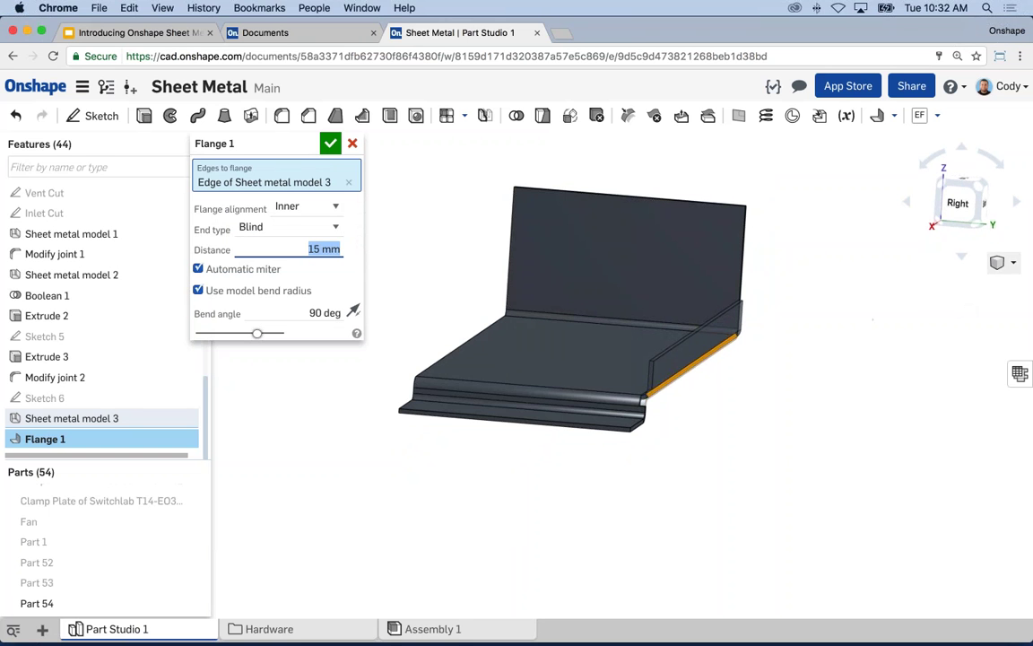
click(956, 203)
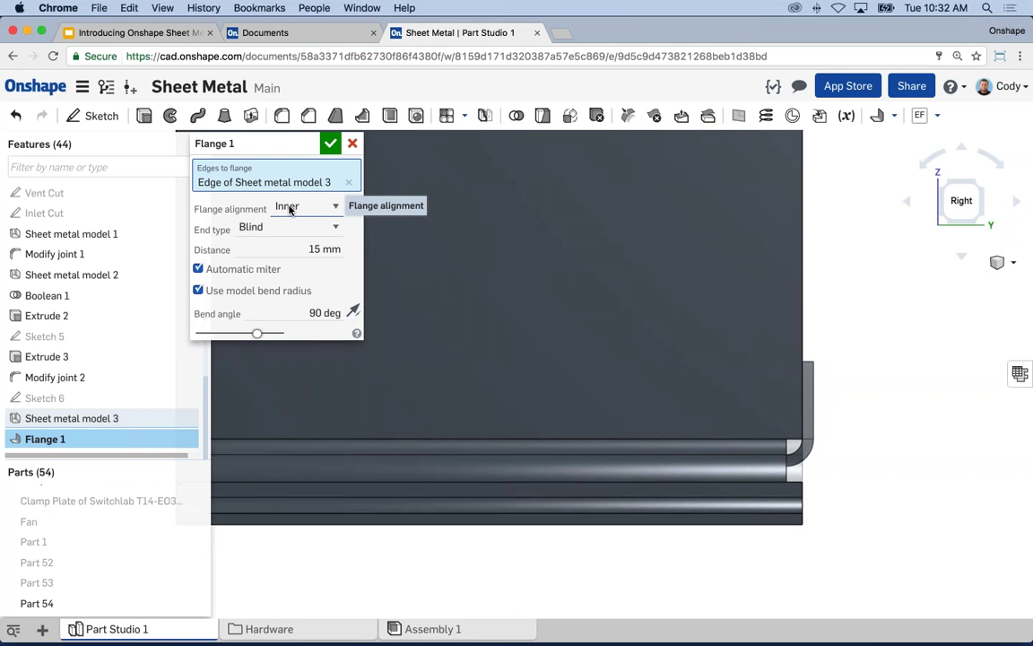
scroll(791, 340, up, 3)
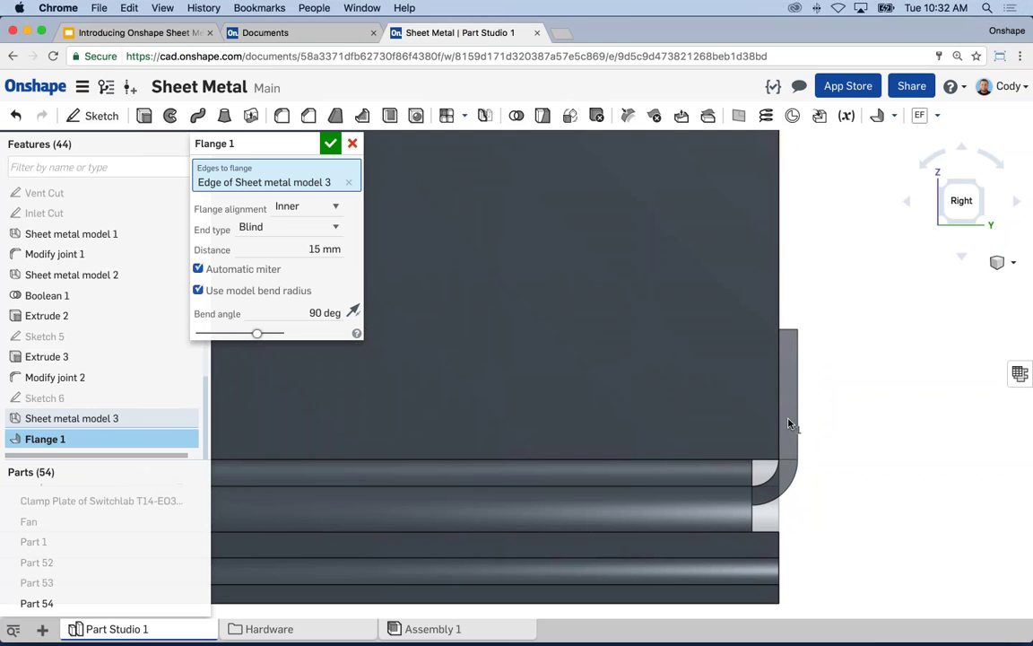
click(307, 207)
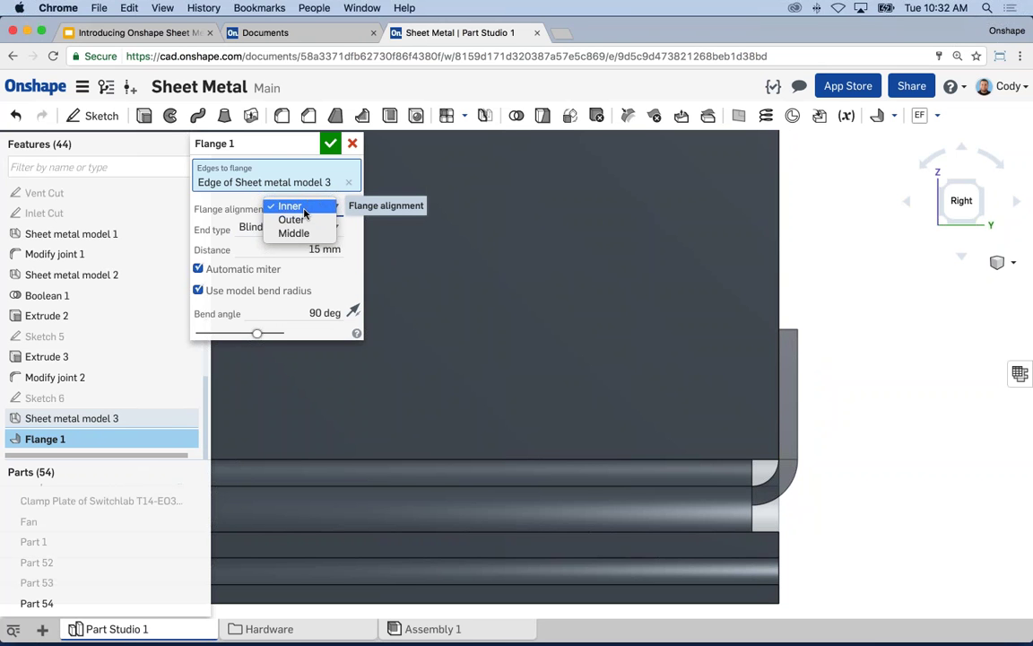
click(301, 220)
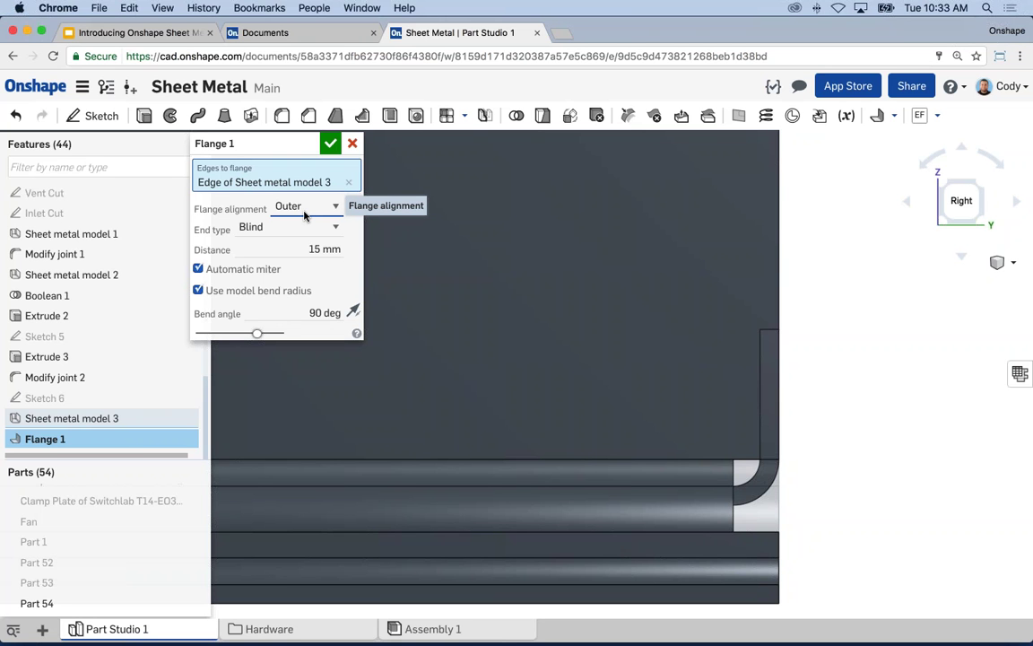
click(304, 214)
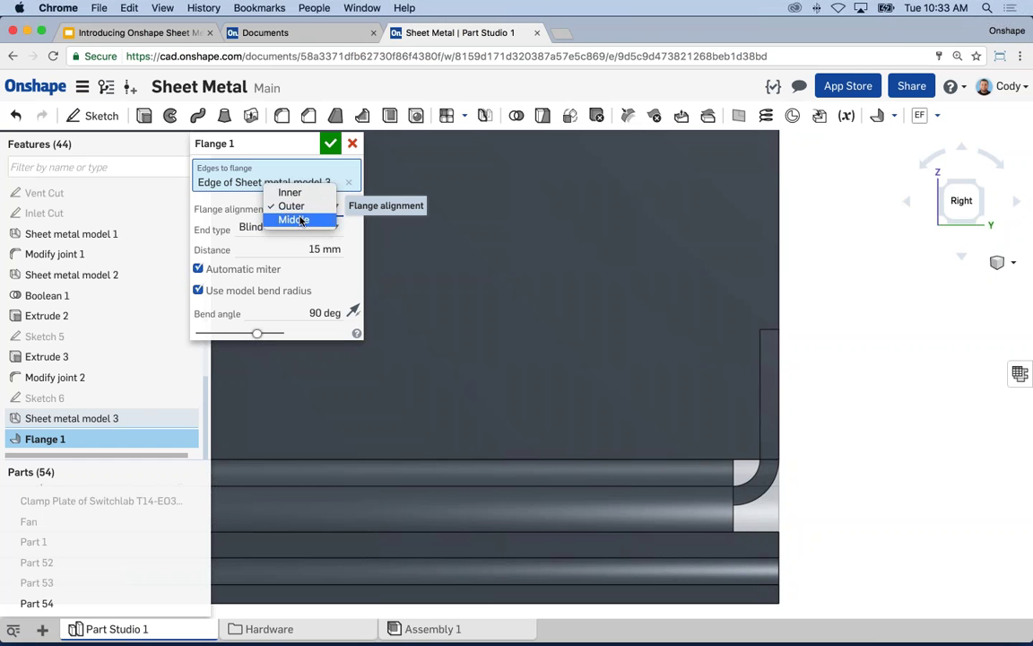
click(301, 220)
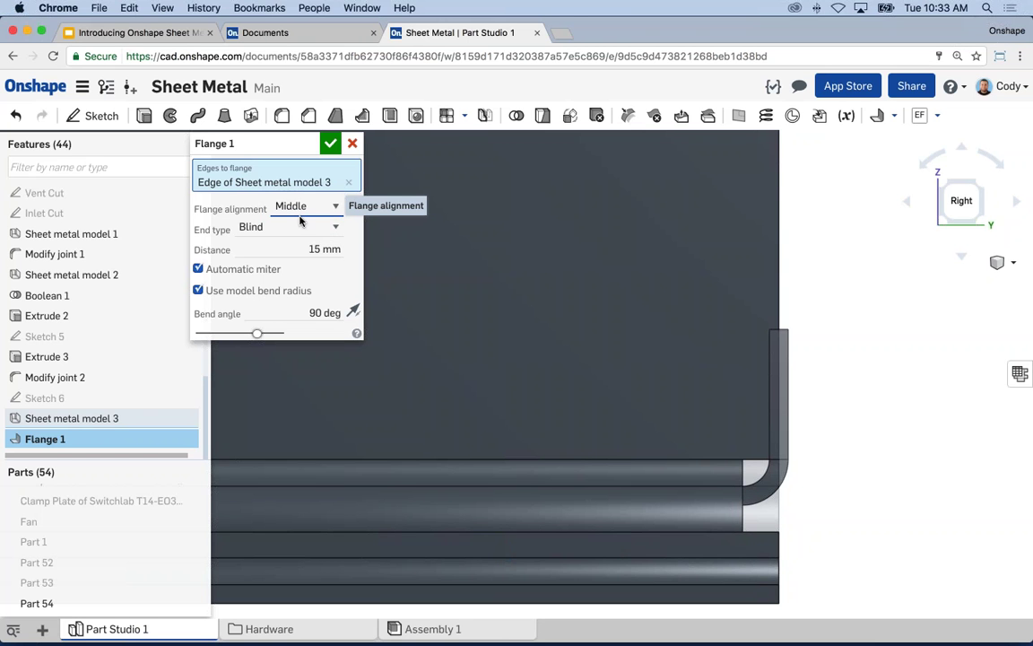
click(301, 208)
click(303, 181)
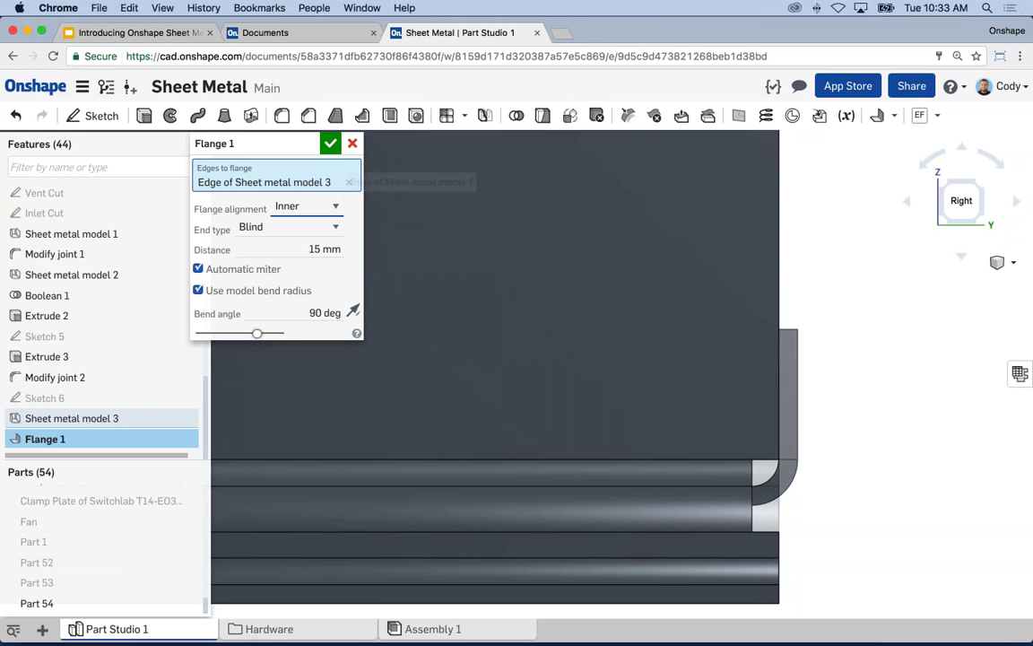
Add the adjoining vertical side edge of the bracket's end wall to the edges being flanged.
scroll(848, 315, up, 5)
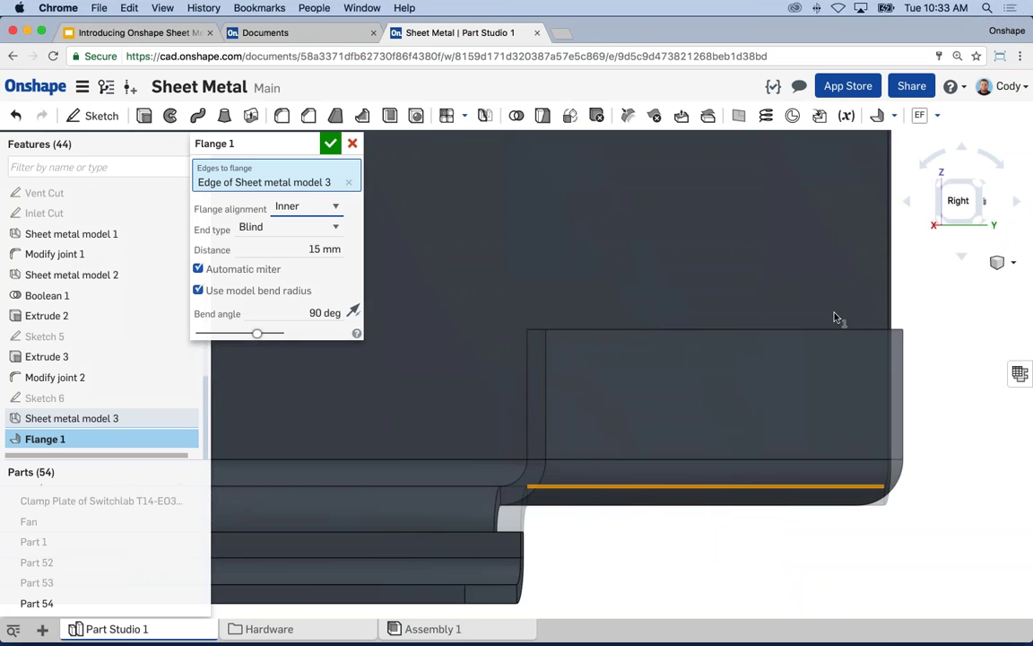
right_drag(835, 319, 827, 331)
scroll(827, 331, down, 5)
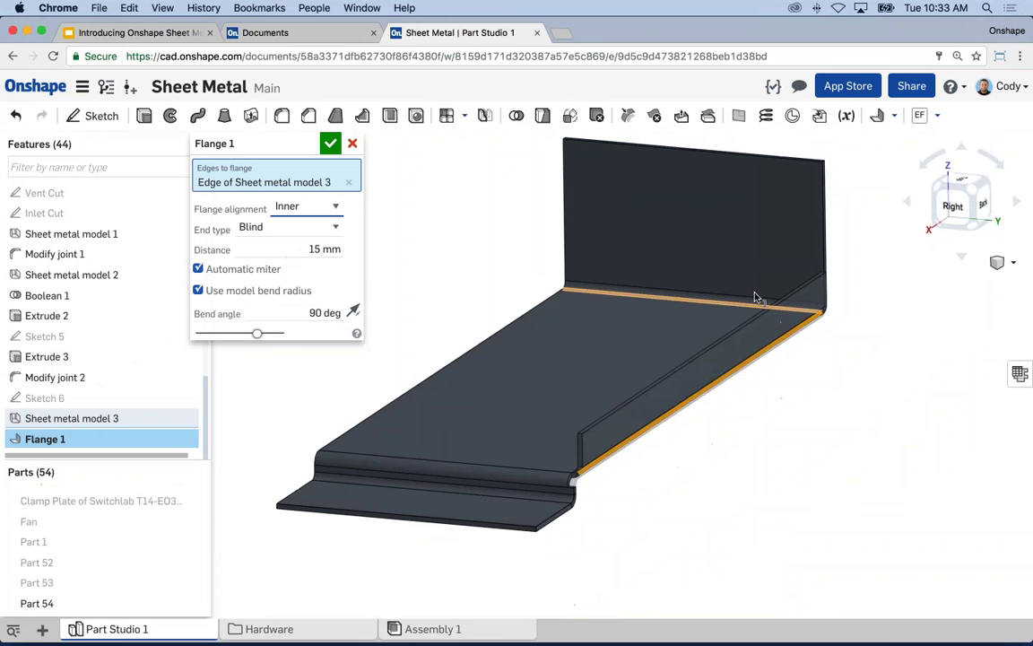
right_drag(755, 295, 745, 301)
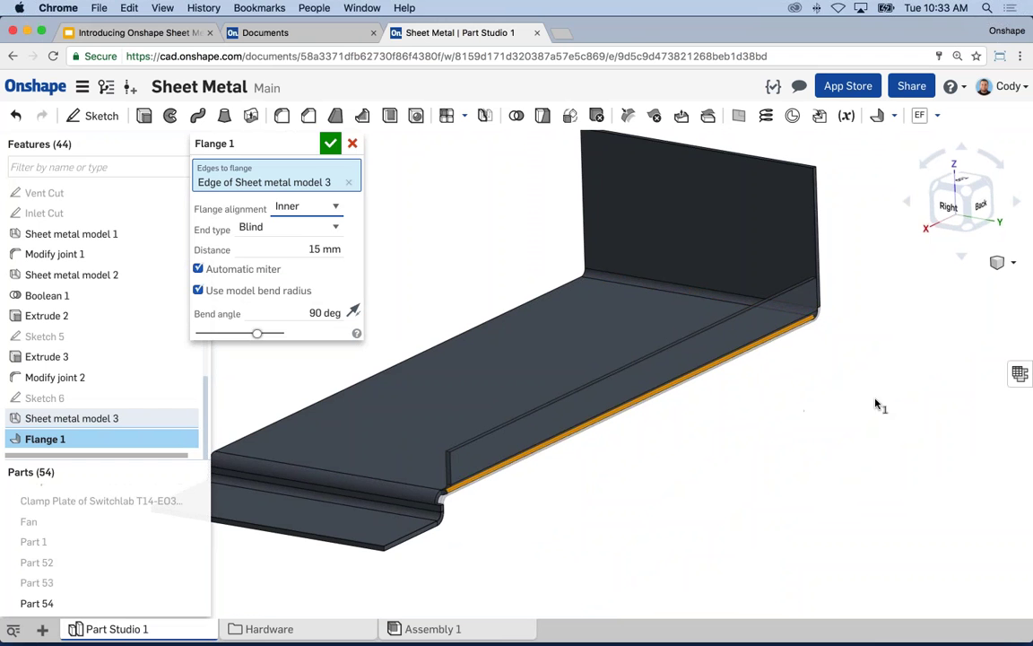
click(816, 235)
Examine the automatic miter at the corner where the base flange meets the end wall flange.
scroll(852, 274, down, 3)
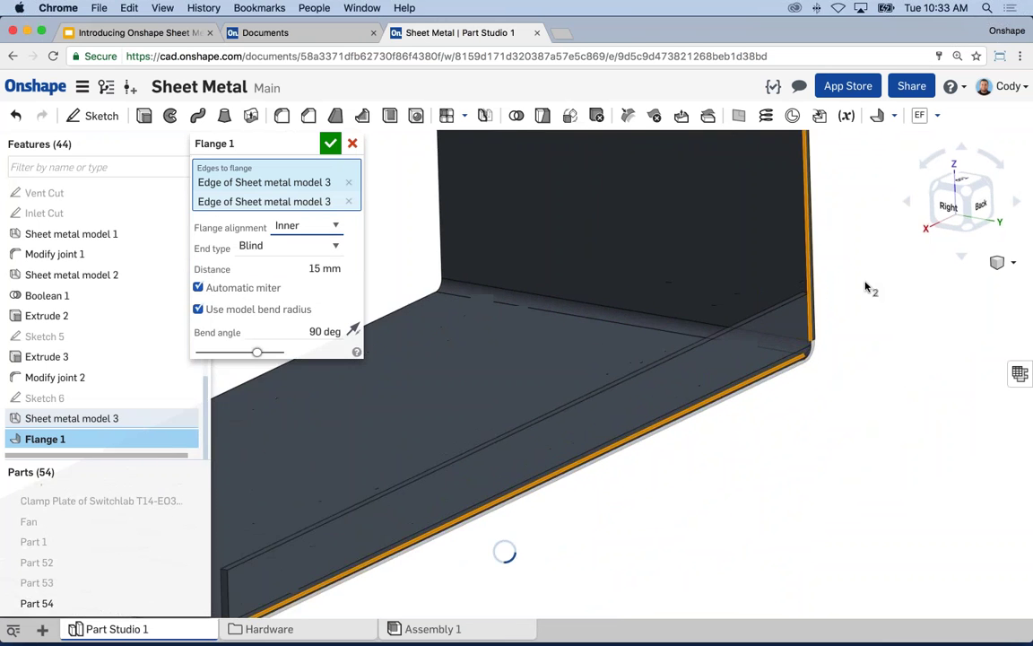
scroll(819, 331, down, 3)
scroll(816, 295, down, 3)
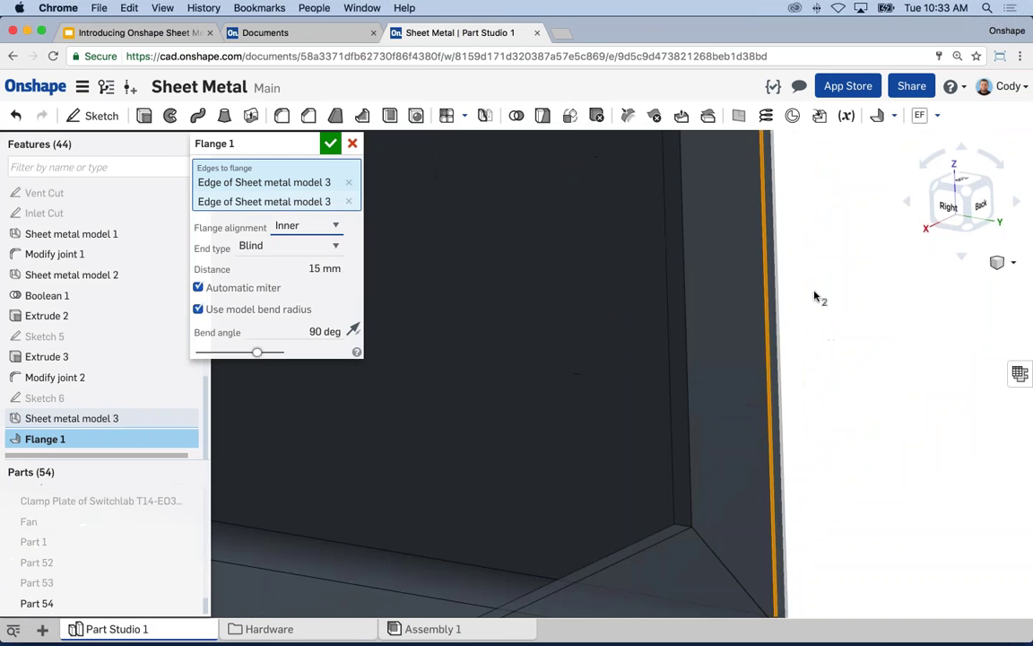
scroll(820, 332, up, 5)
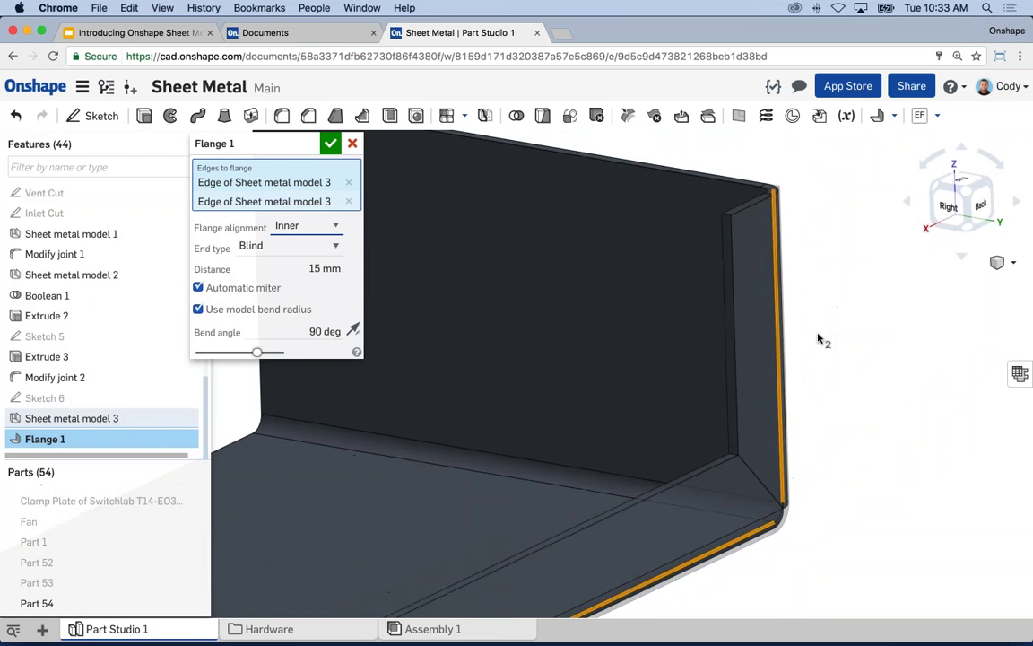
mouse_move(823, 341)
right_down()
mouse_move(766, 323)
mouse_move(809, 335)
right_up()
scroll(780, 322, down, 3)
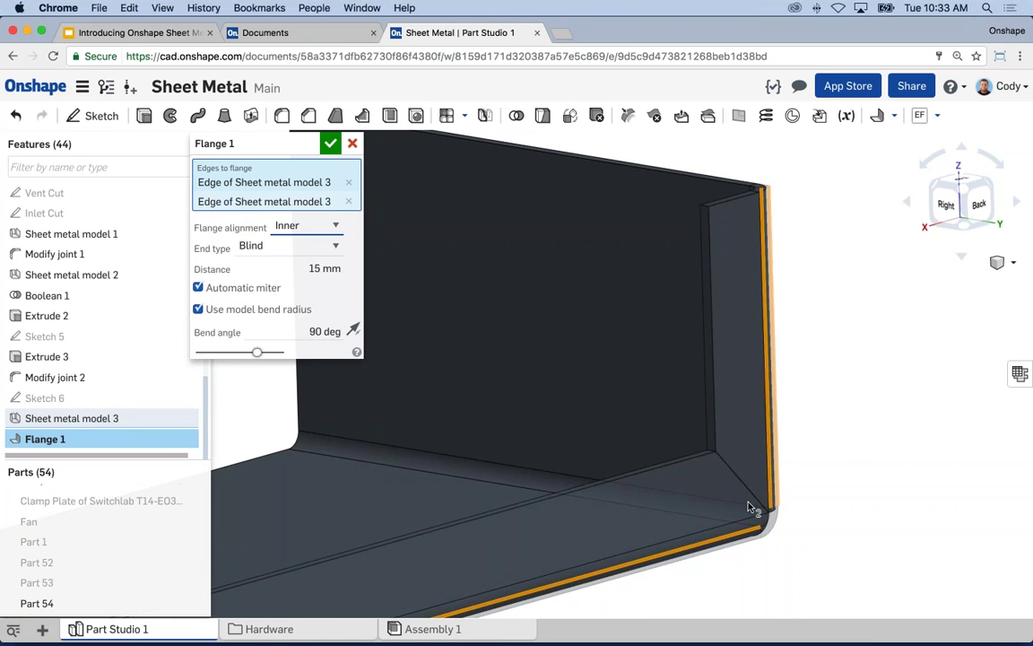
scroll(750, 491, up, 5)
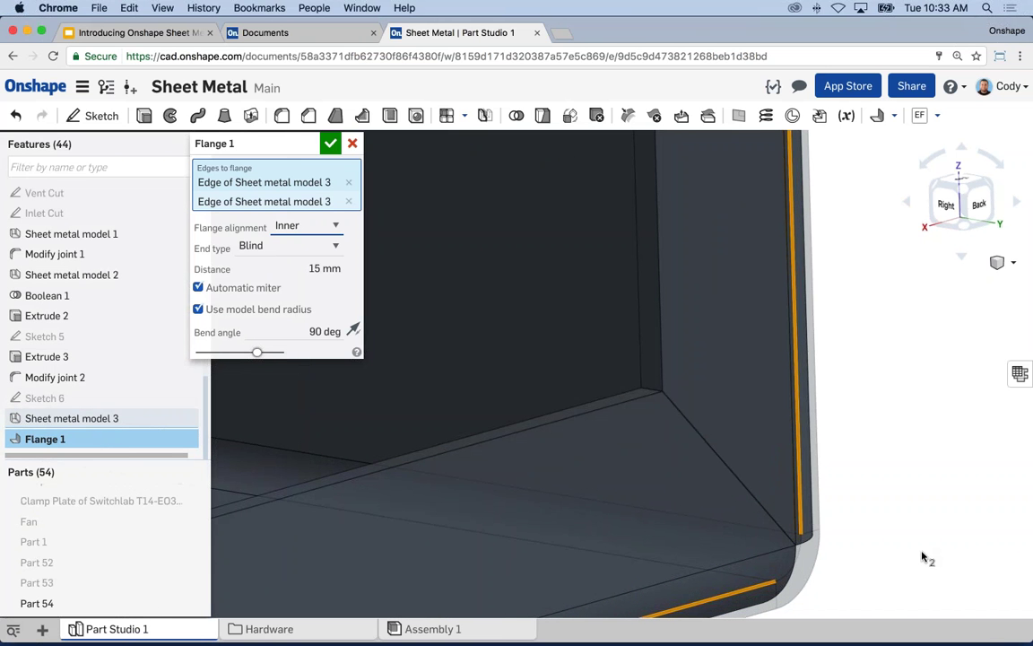
scroll(920, 547, down, 3)
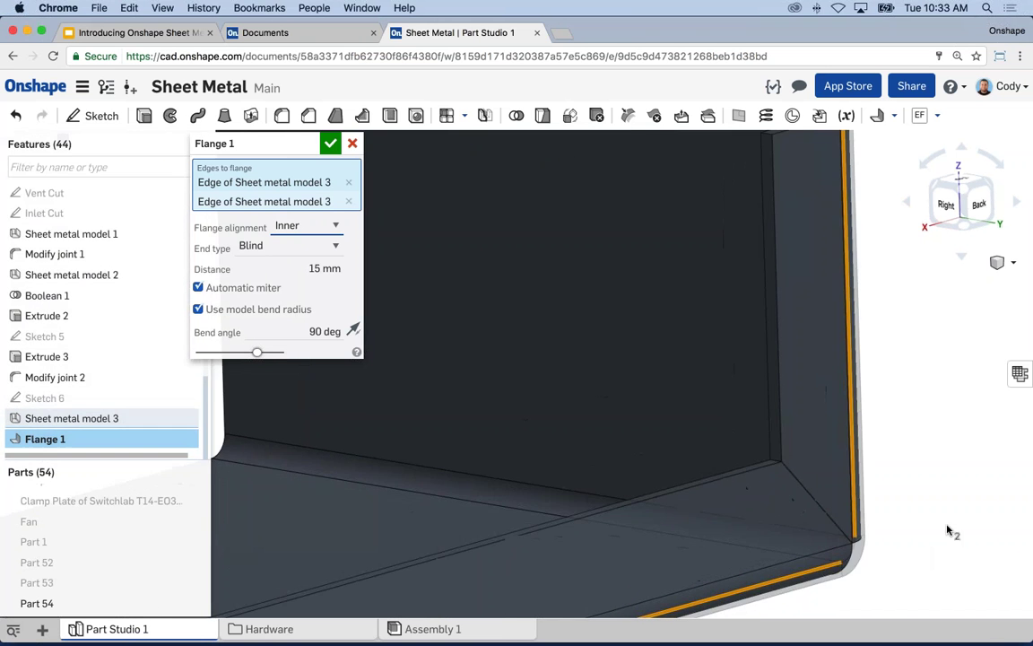
scroll(908, 496, down, 4)
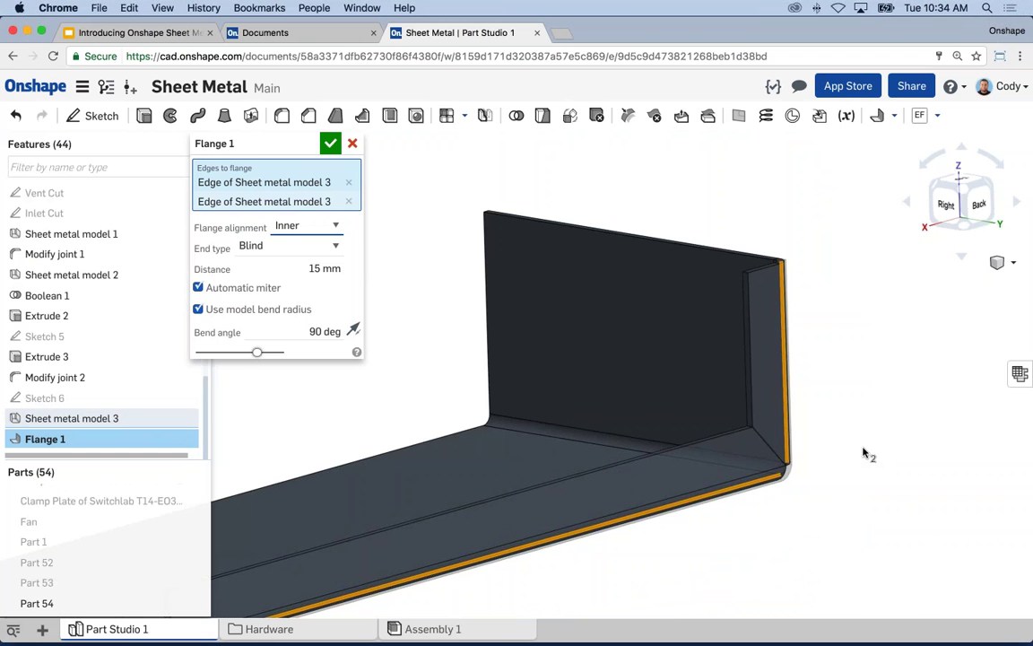
With the flat pattern shown, add the base's opposite long edge and the end wall's opposite side edge to the flange and finish it.
click(1020, 373)
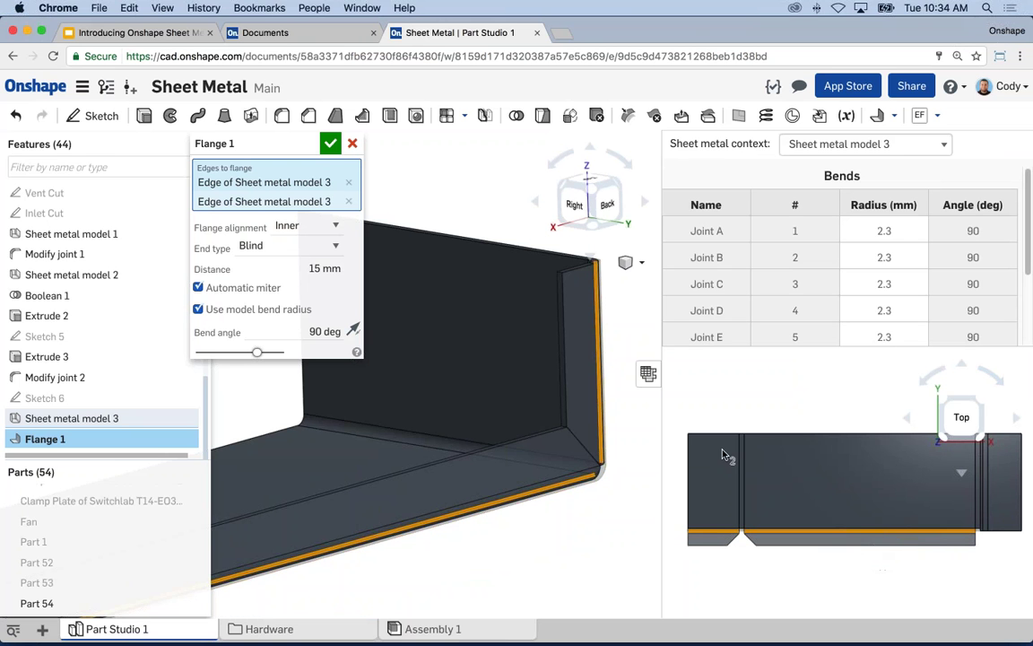
click(778, 444)
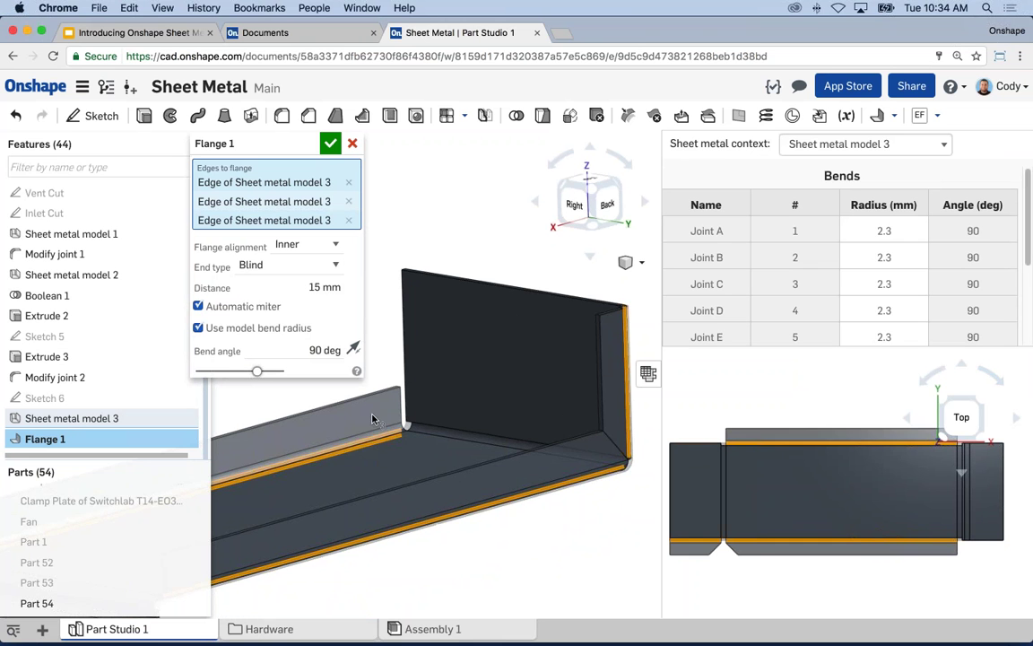
scroll(469, 395, up, 3)
scroll(590, 521, down, 3)
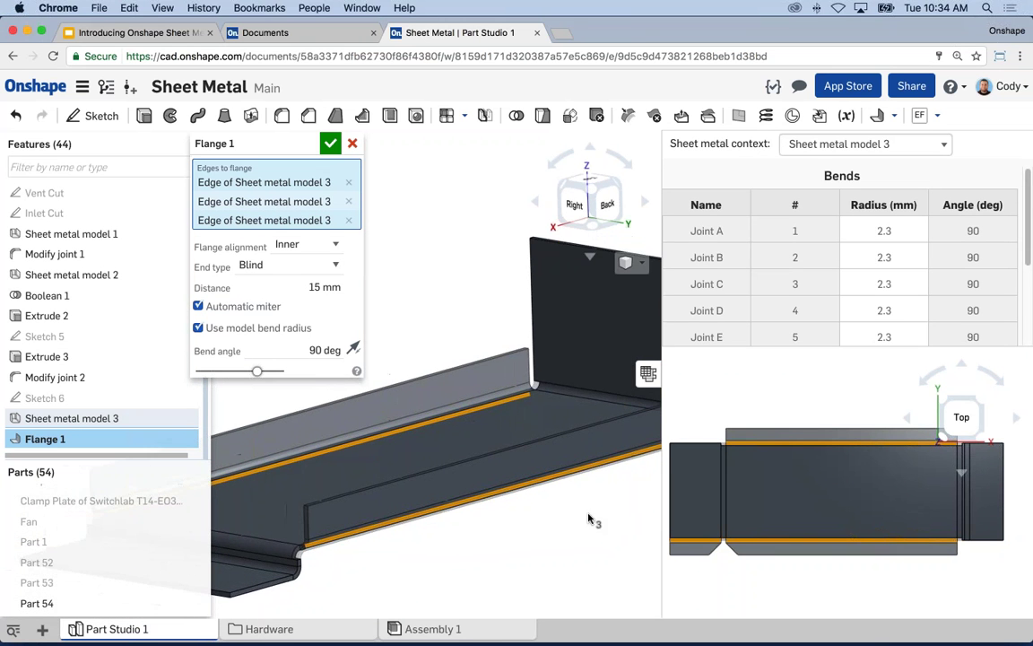
click(689, 444)
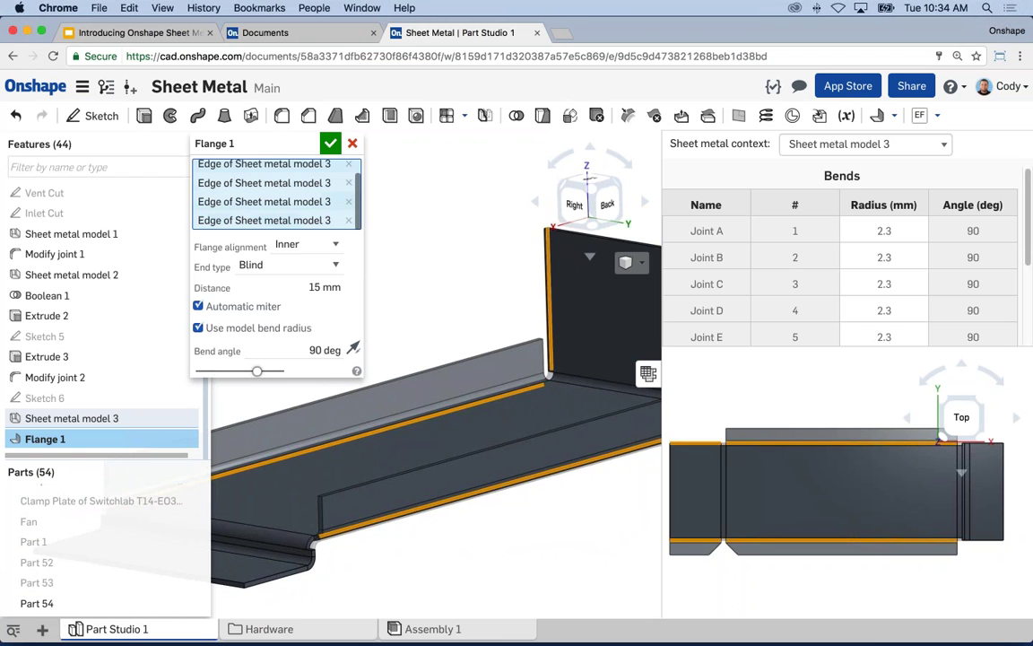
scroll(530, 545, down, 5)
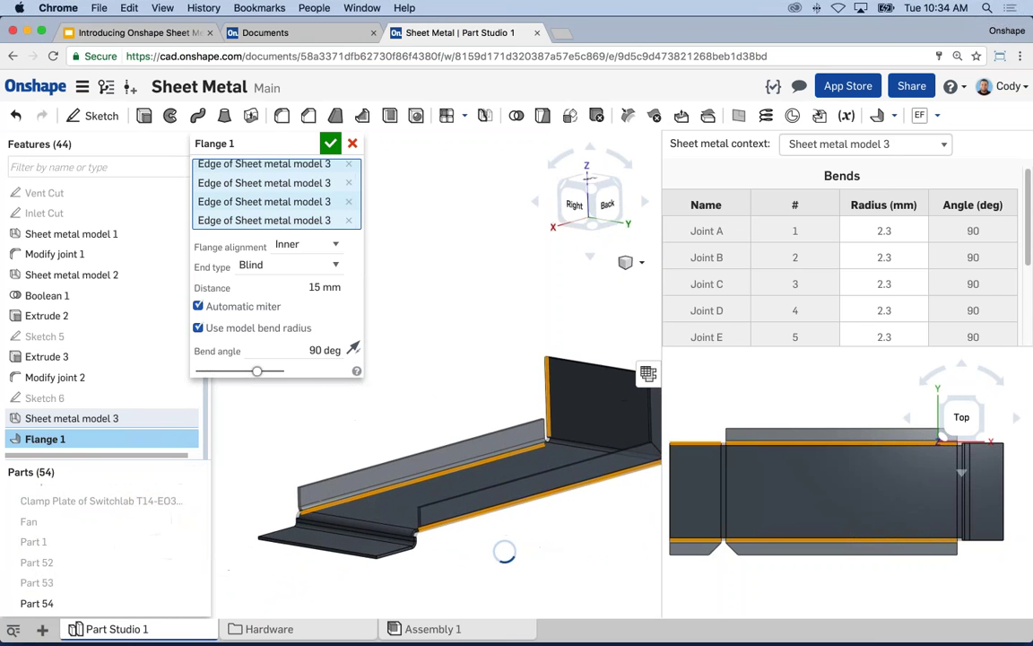
scroll(531, 406, up, 5)
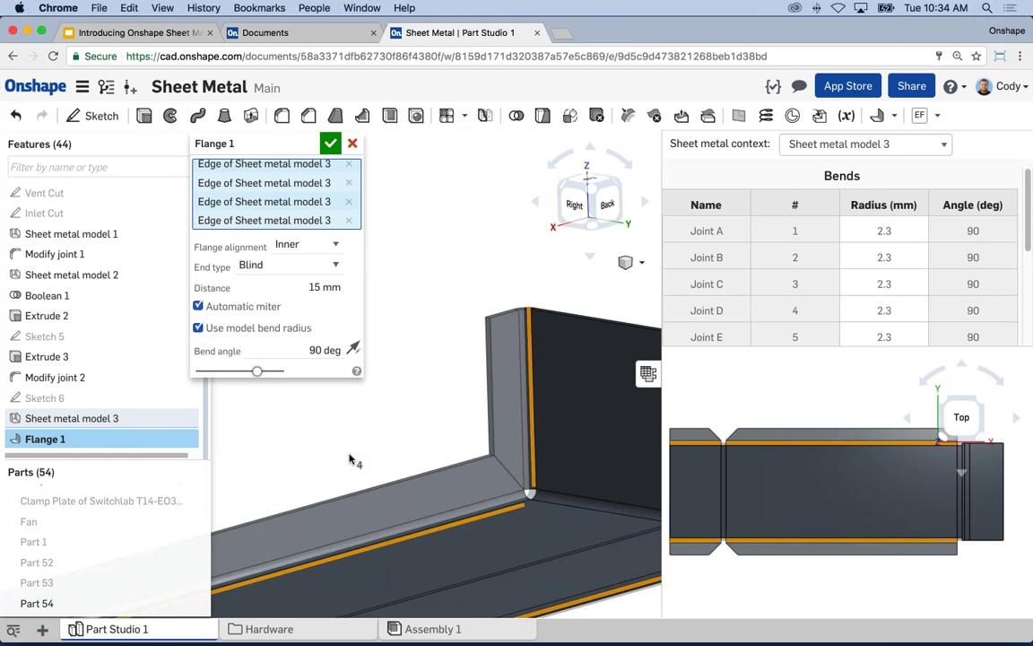
scroll(444, 410, down, 3)
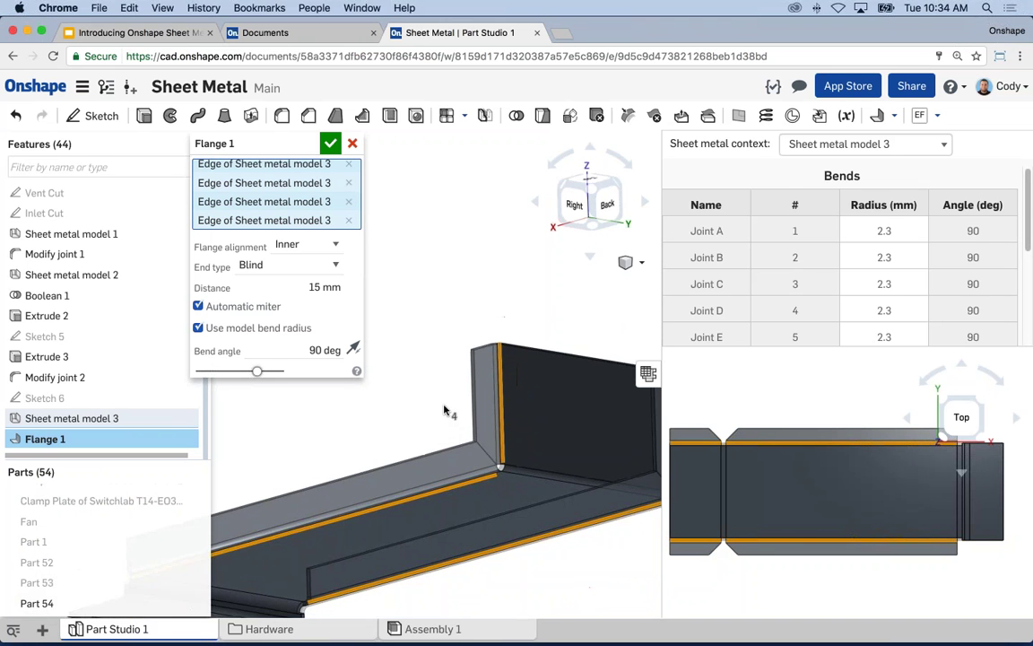
scroll(444, 411, down, 2)
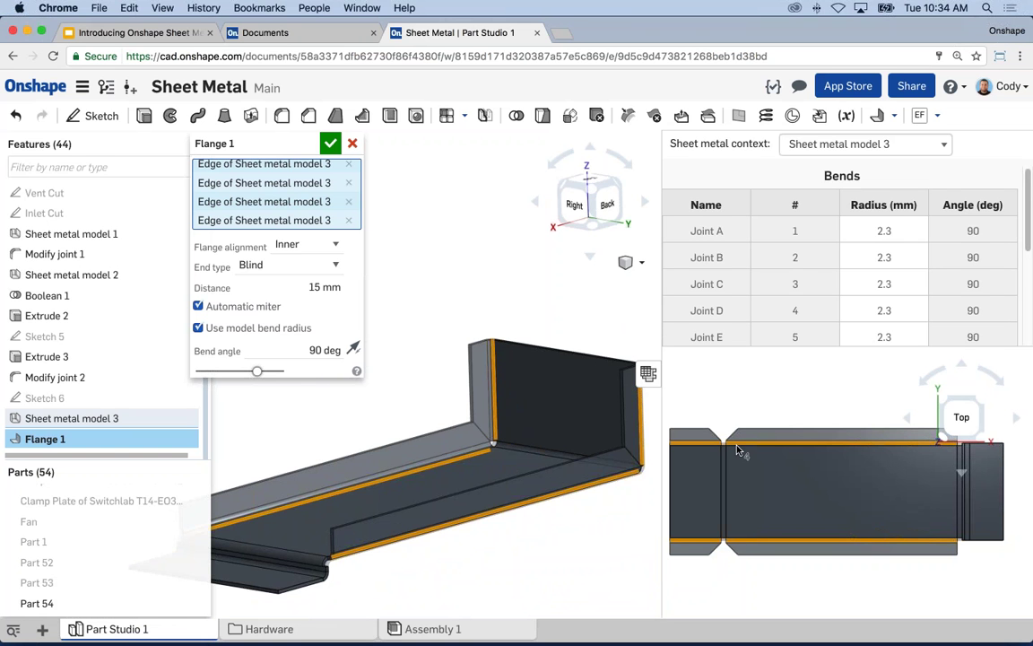
scroll(595, 538, down, 3)
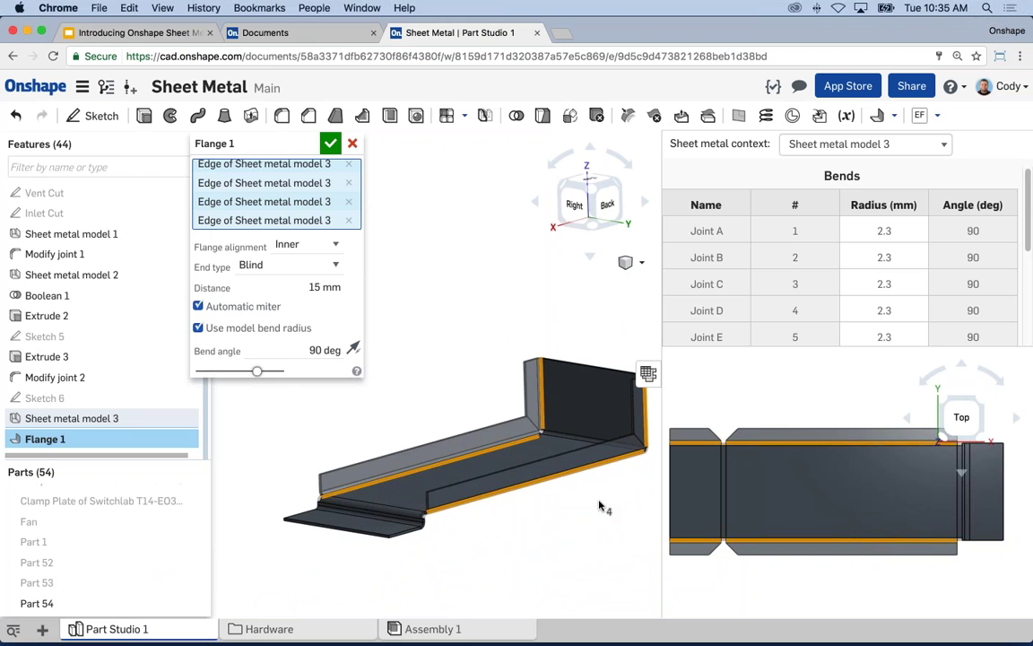
click(330, 145)
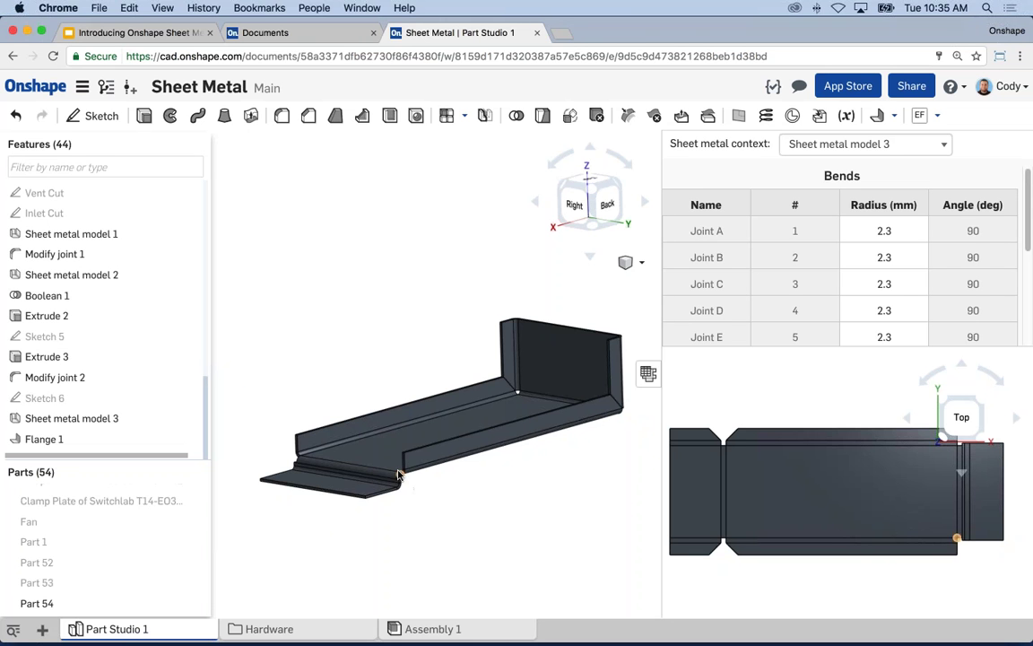
Start a Move Face on the end faces of both long side flanges, beside the bracket's stepped tab.
scroll(408, 462, up, 5)
scroll(463, 422, down, 5)
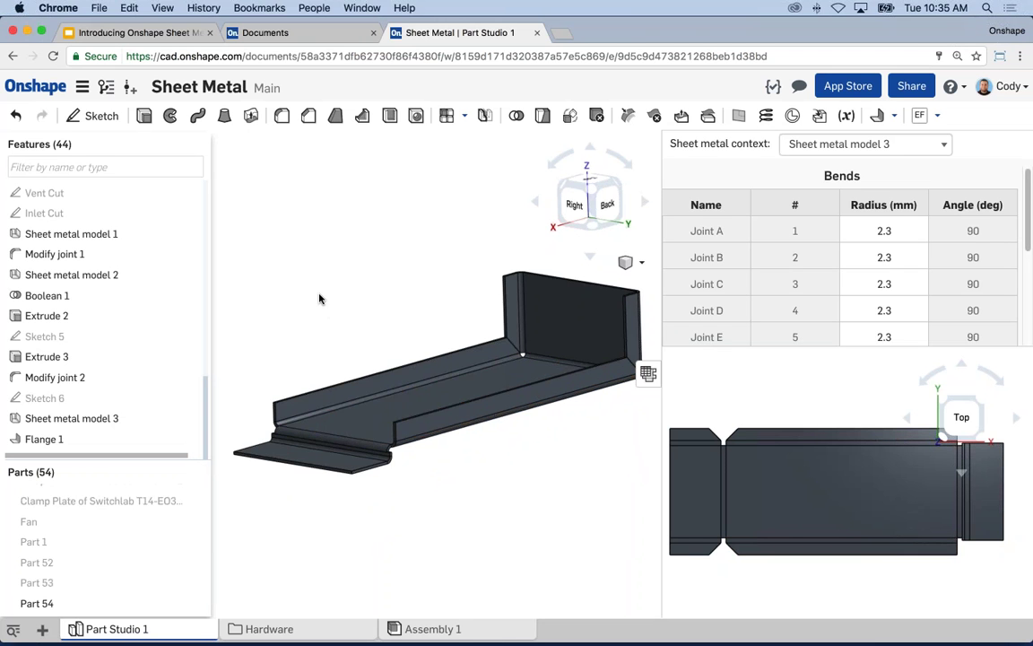
key(Left)
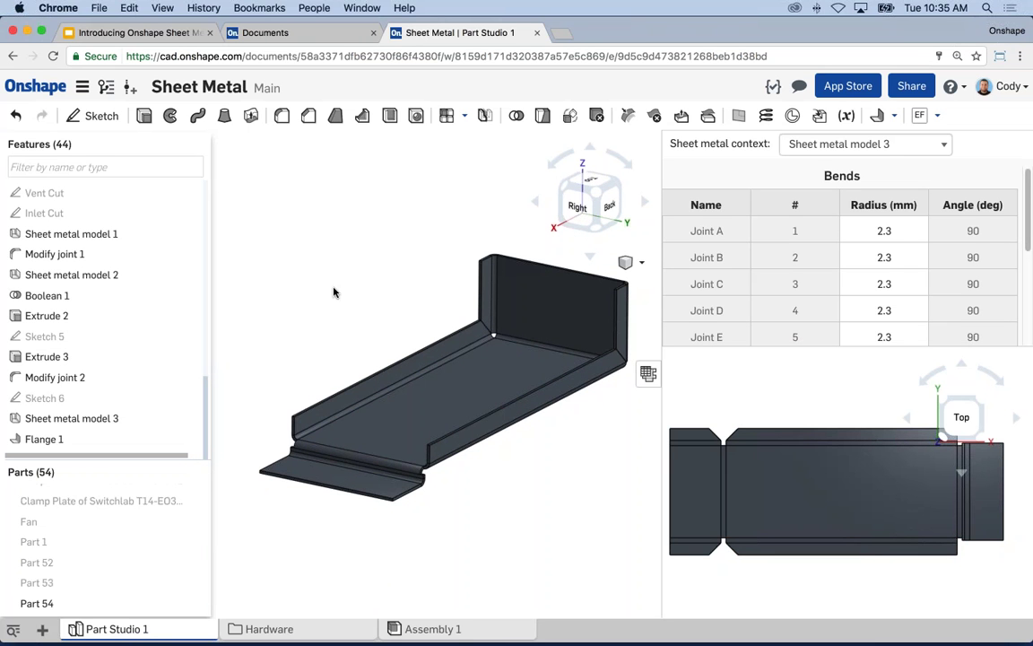
click(682, 119)
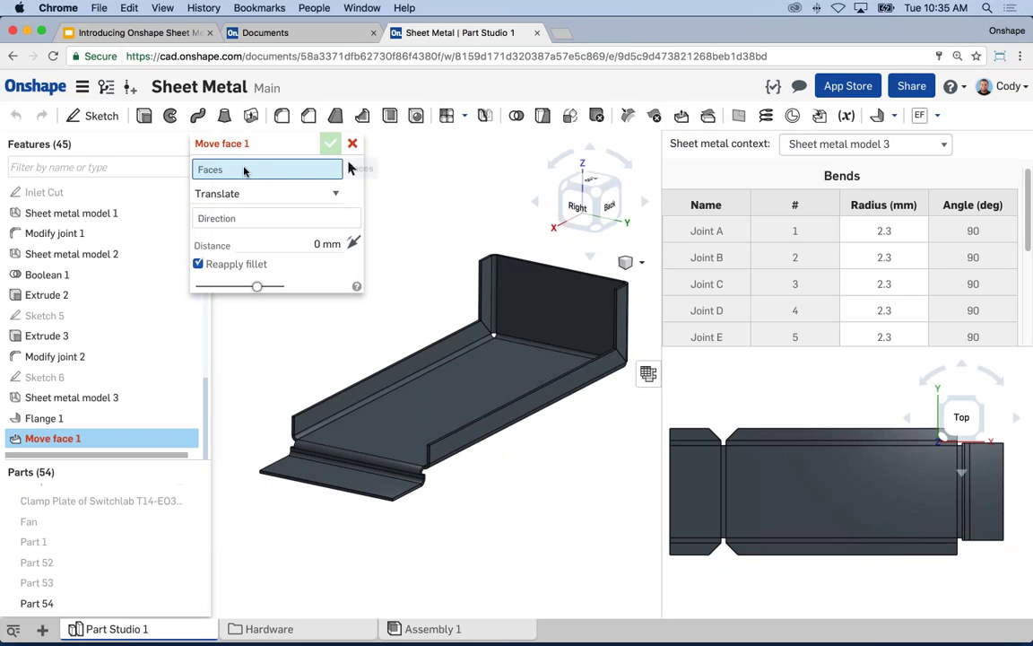
scroll(437, 457, up, 10)
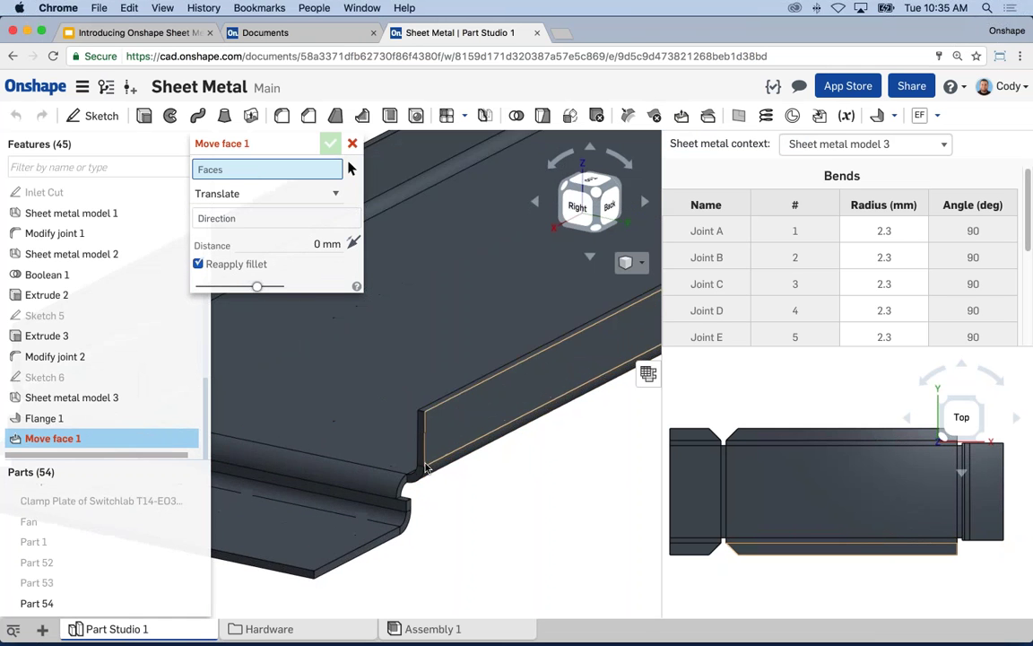
click(421, 413)
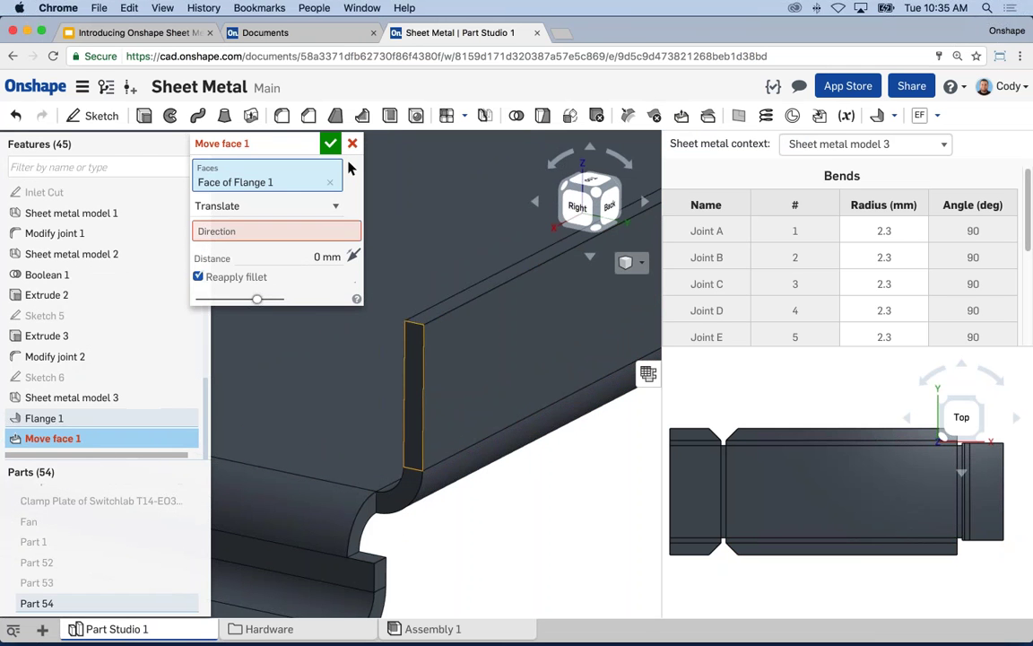
scroll(363, 410, down, 10)
scroll(363, 409, up, 5)
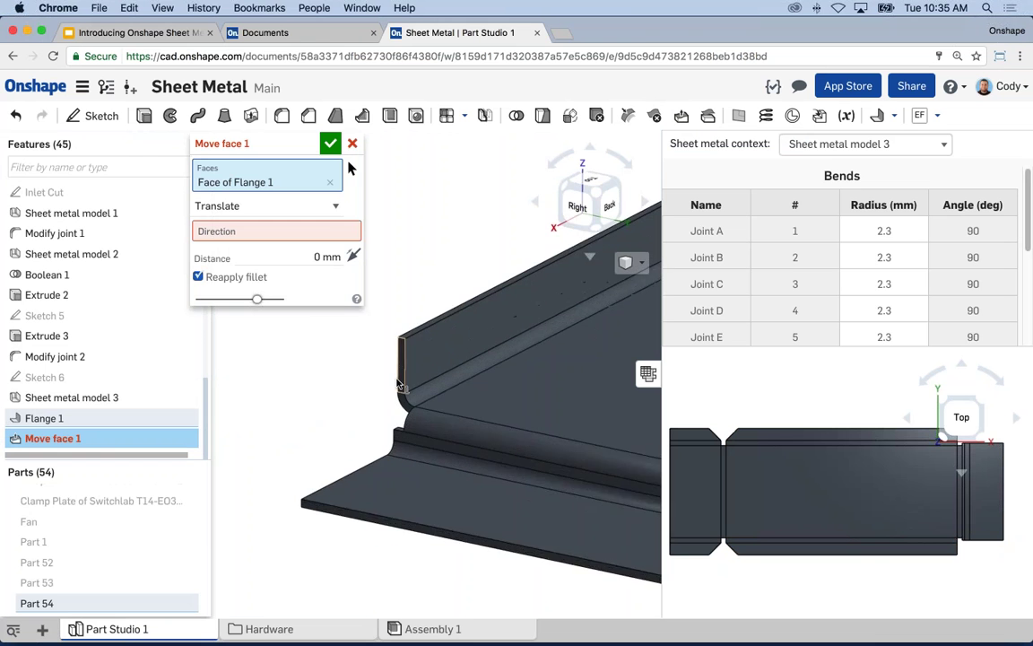
scroll(363, 350, up, 5)
click(409, 359)
scroll(409, 359, down, 8)
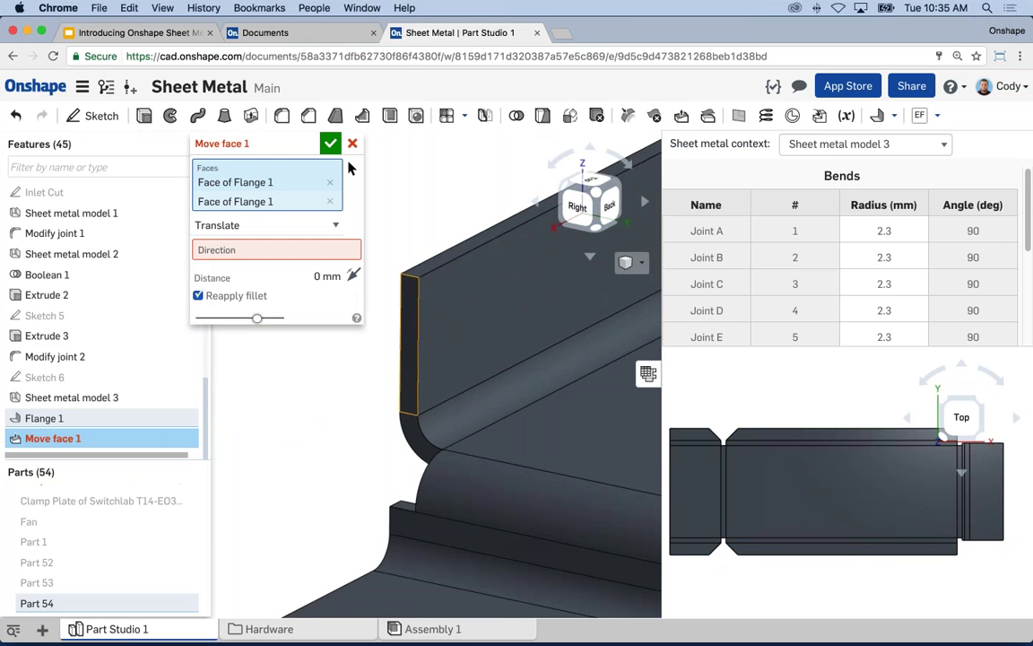
Translate the flange end faces along the side flange's long upper edge, about 23 mm back toward the end wall.
click(254, 249)
scroll(550, 314, up, 5)
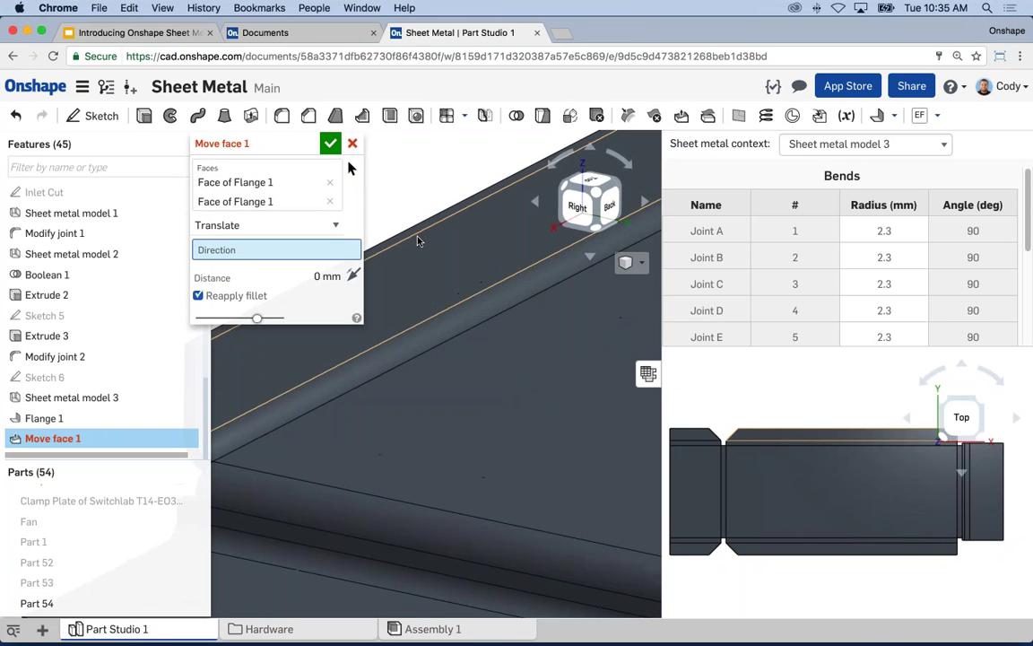
click(385, 235)
scroll(468, 346, down, 6)
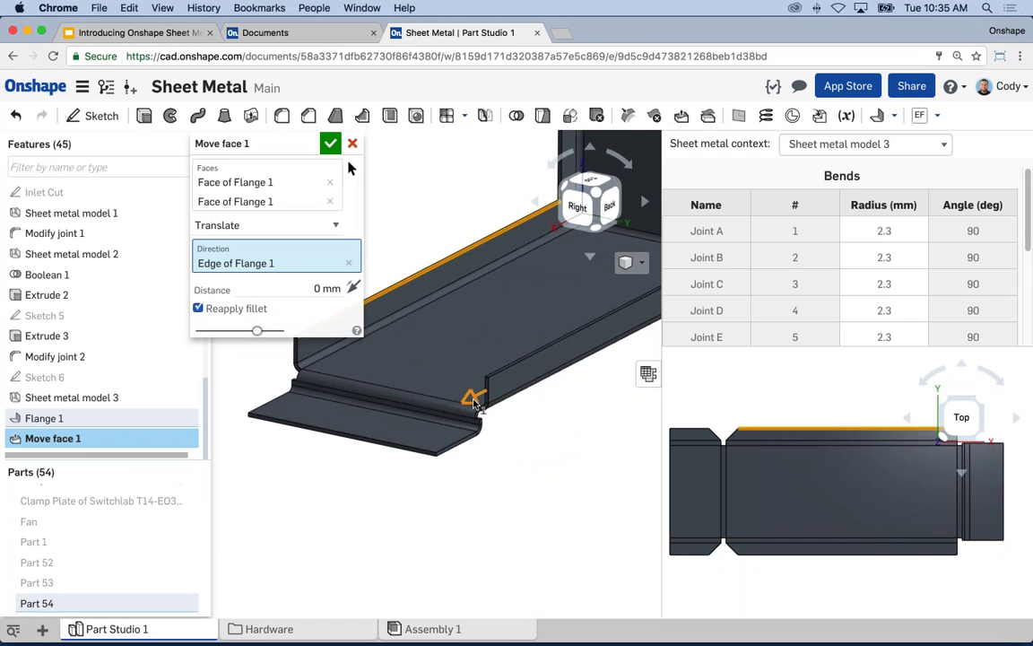
drag(471, 397, 511, 386)
scroll(510, 401, up, 5)
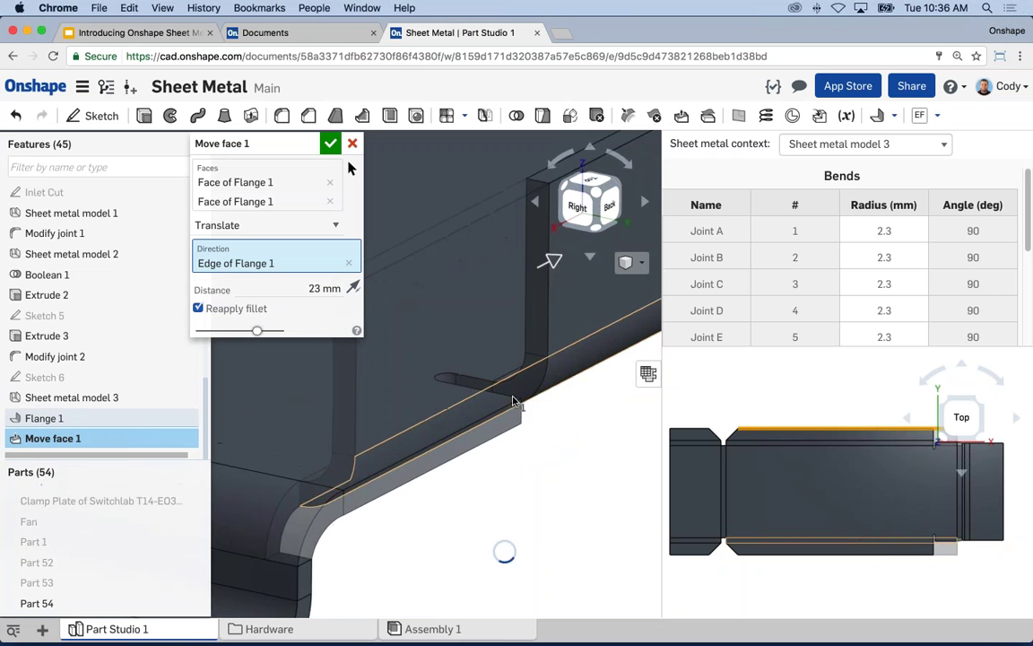
Pull the flange end faces back to about 29.2 mm and examine the bend relief cut into the base.
mouse_move(511, 412)
right_down()
mouse_move(502, 445)
mouse_move(507, 417)
right_up()
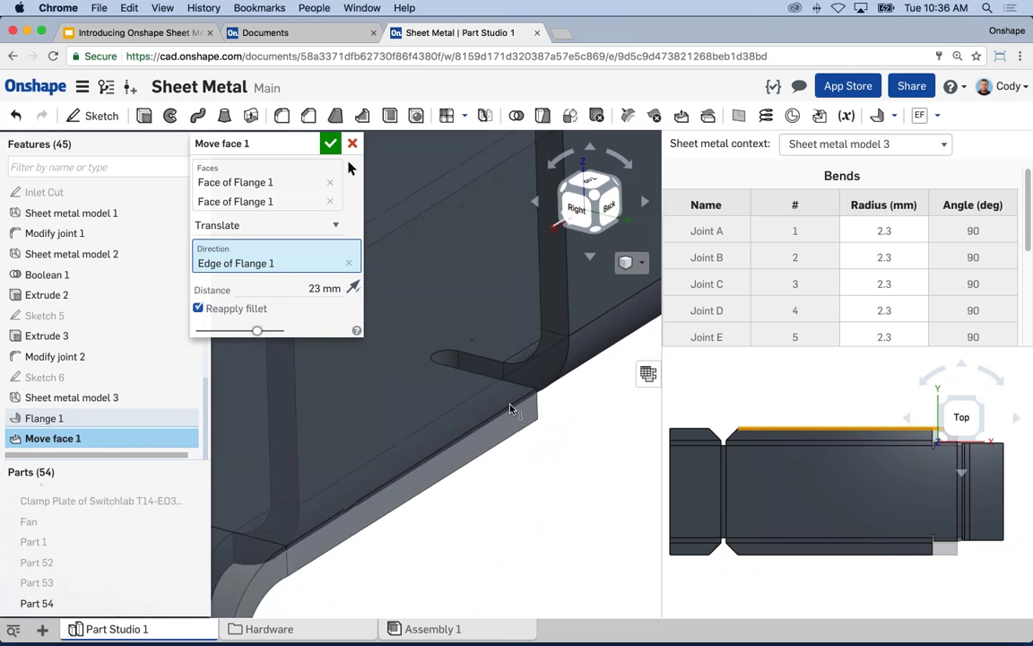
scroll(509, 415, down, 3)
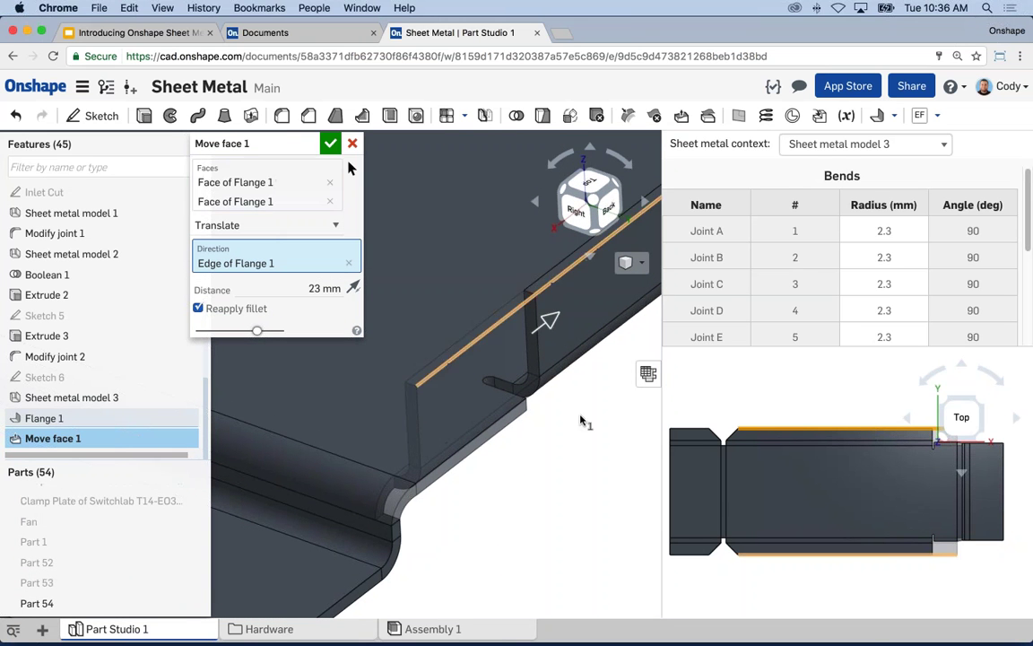
scroll(583, 424, down, 3)
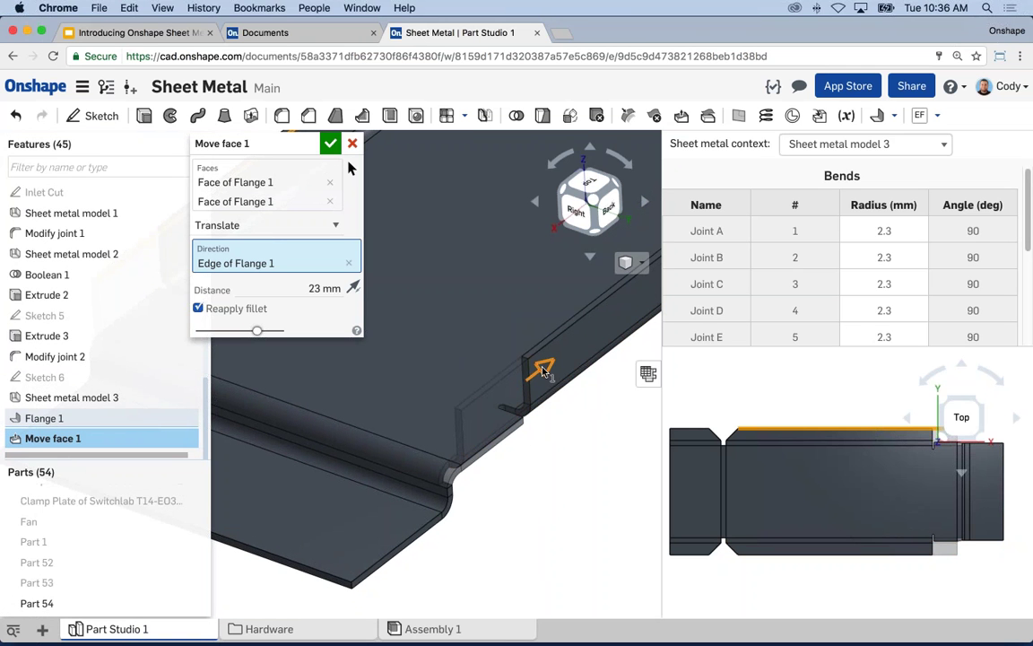
mouse_move(543, 370)
mouse_down()
mouse_move(564, 359)
mouse_move(560, 368)
mouse_up()
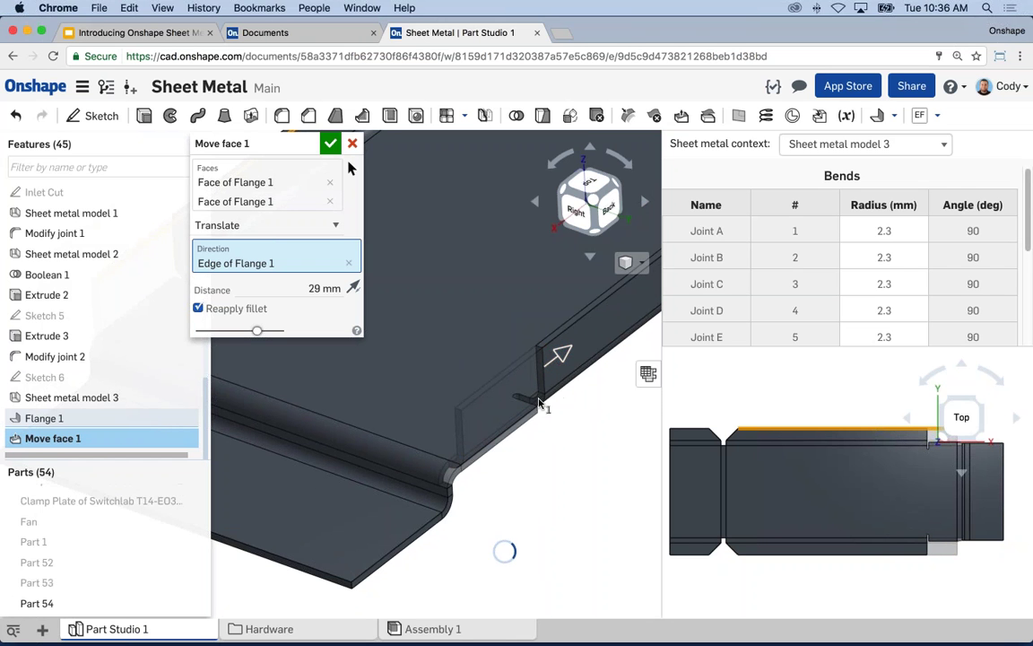
scroll(529, 406, up, 6)
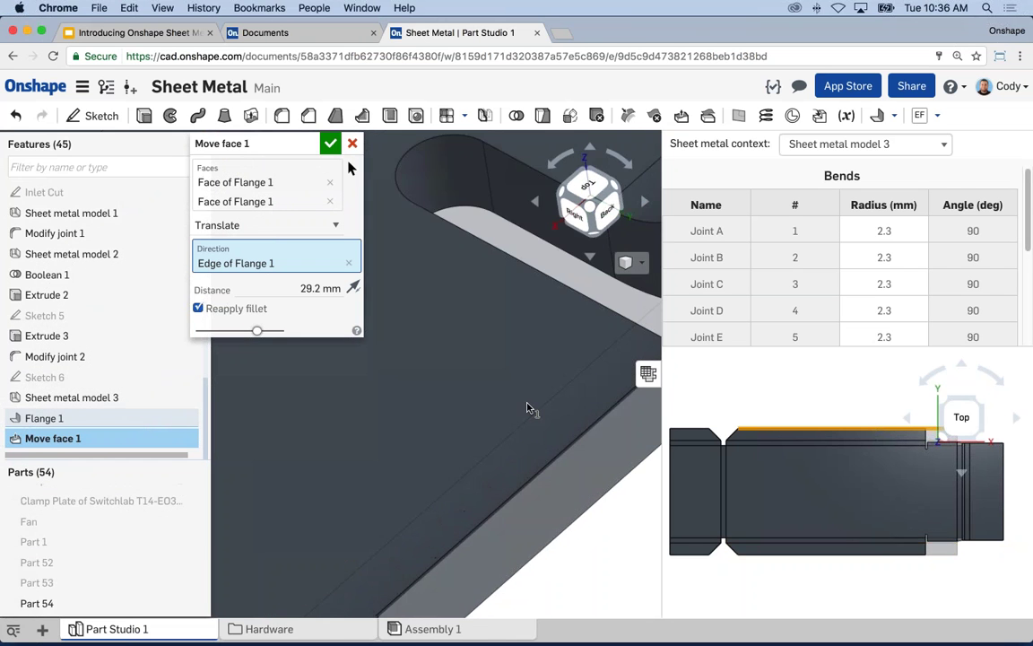
scroll(529, 403, down, 5)
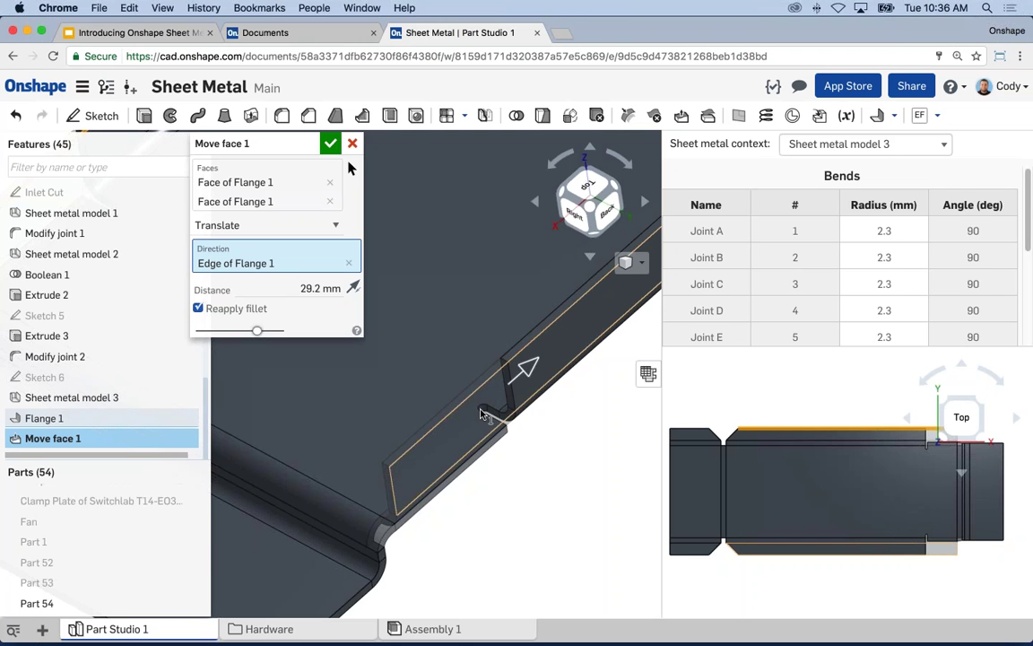
Set the Move Face distance to 35 mm and finish the feature.
drag(299, 288, 353, 287)
text(35)
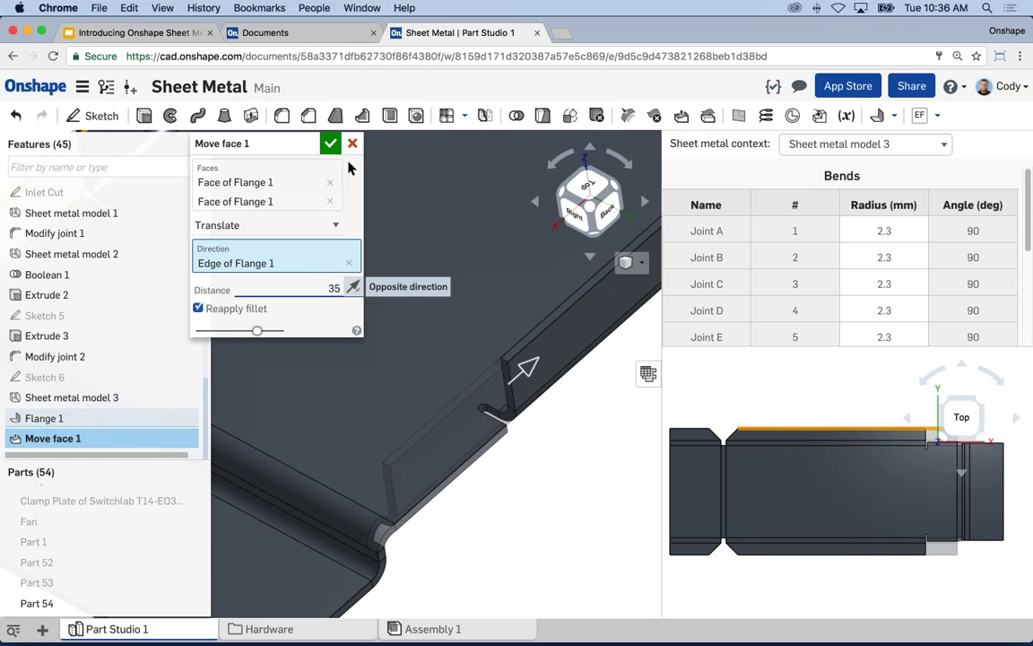
key(Return)
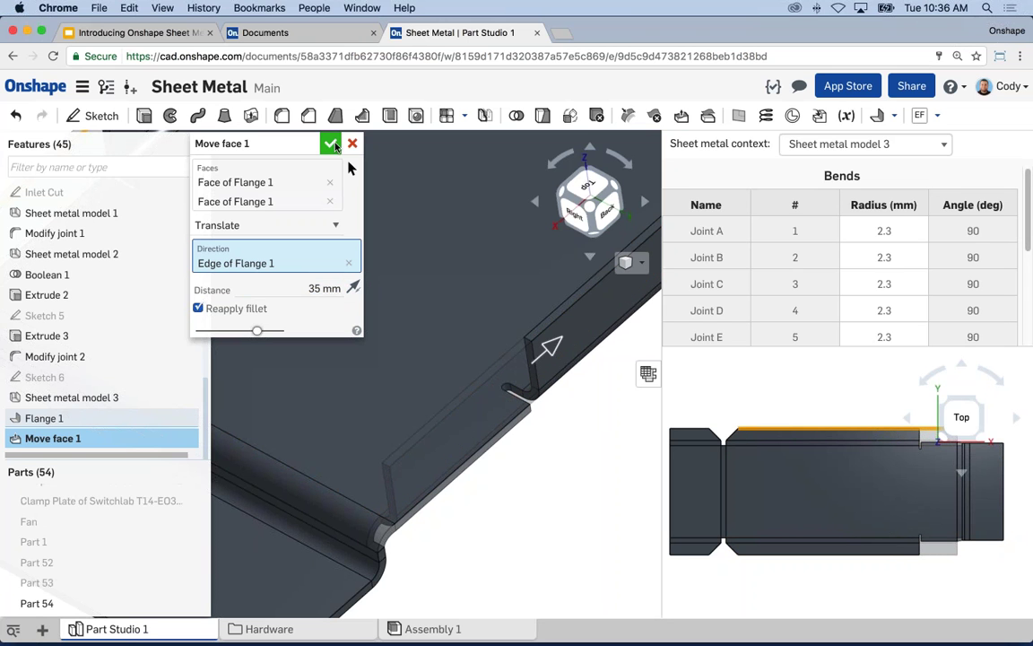
click(334, 144)
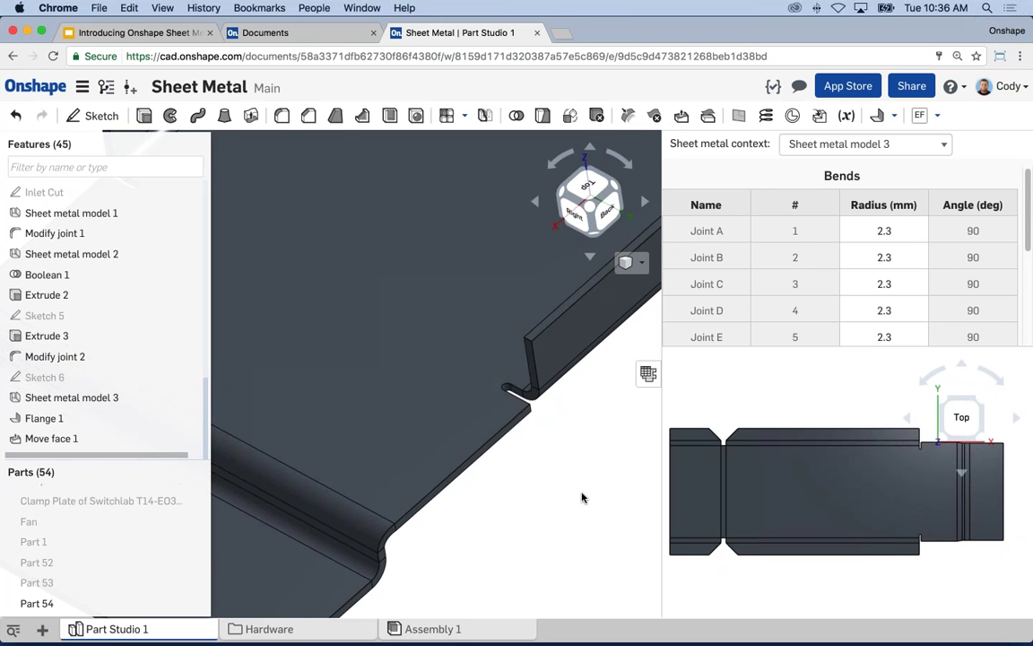
Start a Corner feature on the relief opening where a long side flange, the base and the end wall meet.
scroll(585, 468, down, 3)
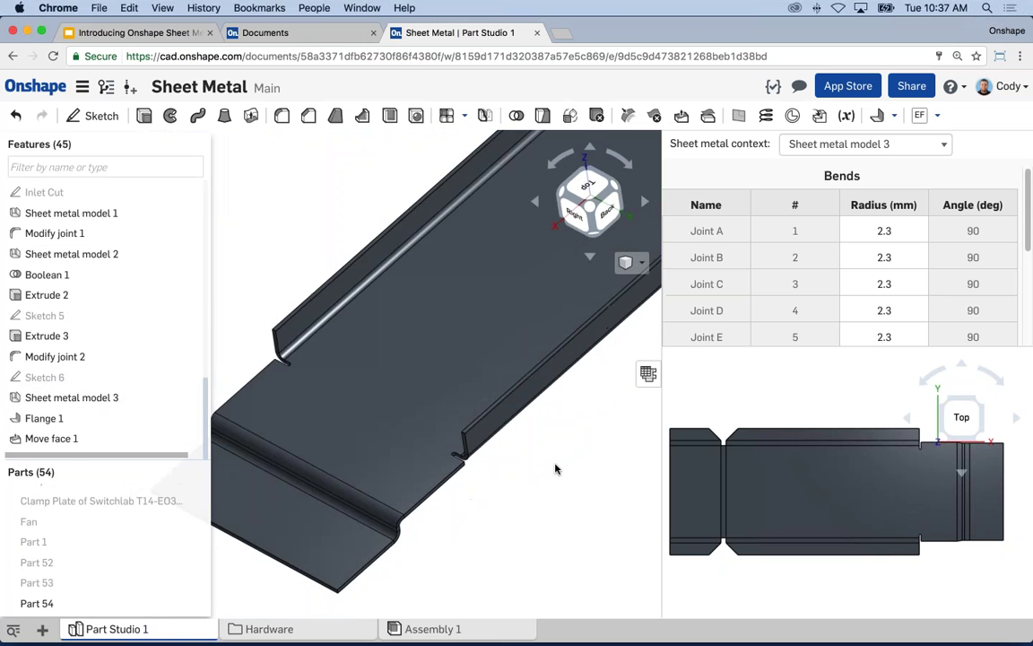
right_drag(555, 468, 487, 487)
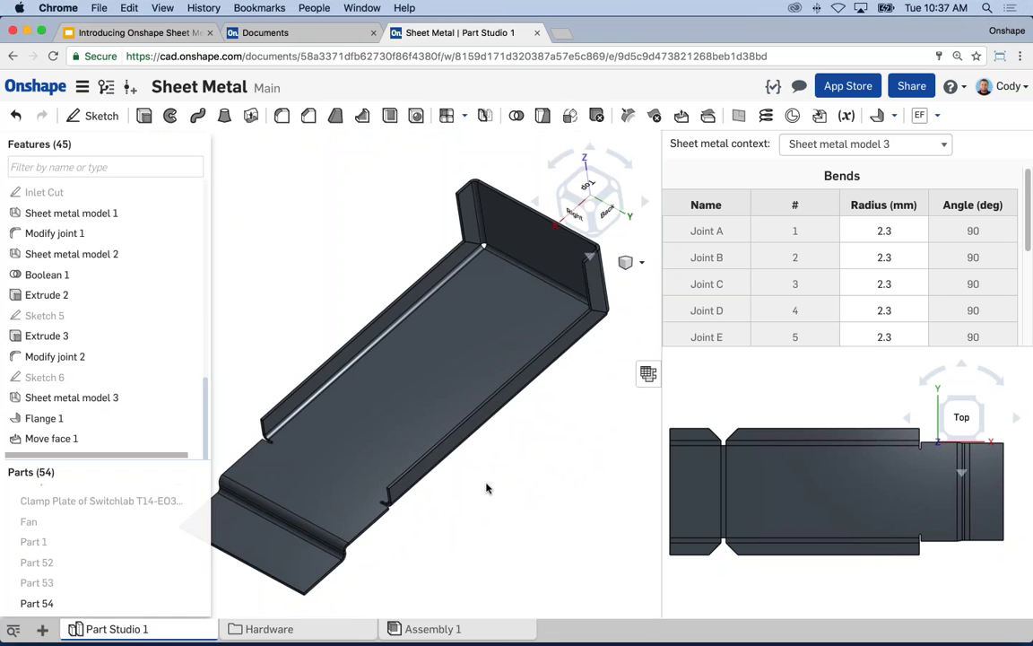
right_drag(486, 384, 484, 345)
scroll(500, 384, up, 5)
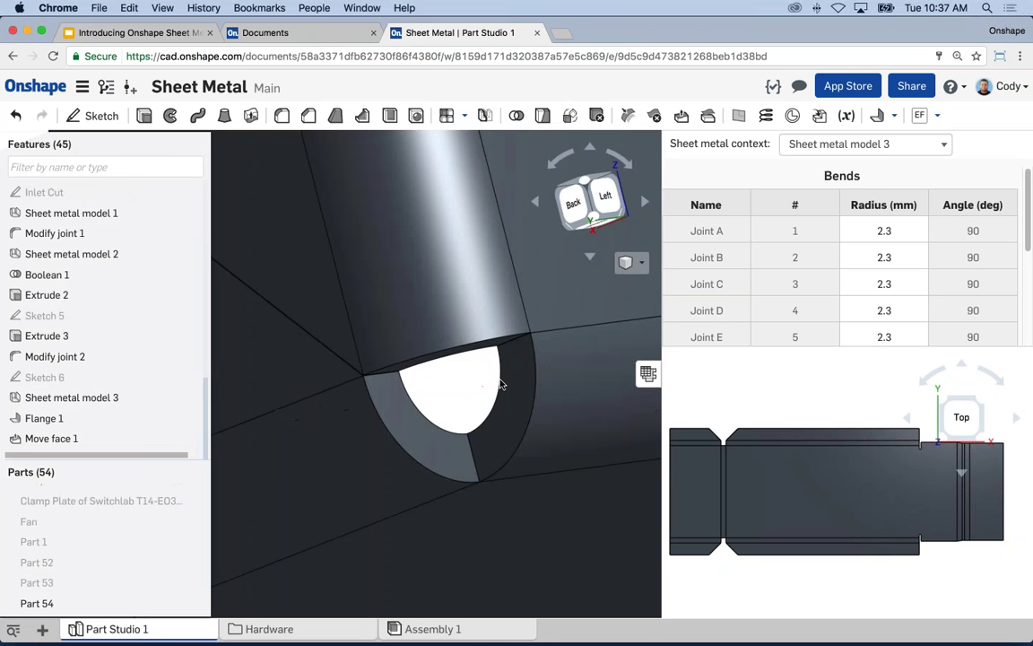
scroll(488, 372, down, 3)
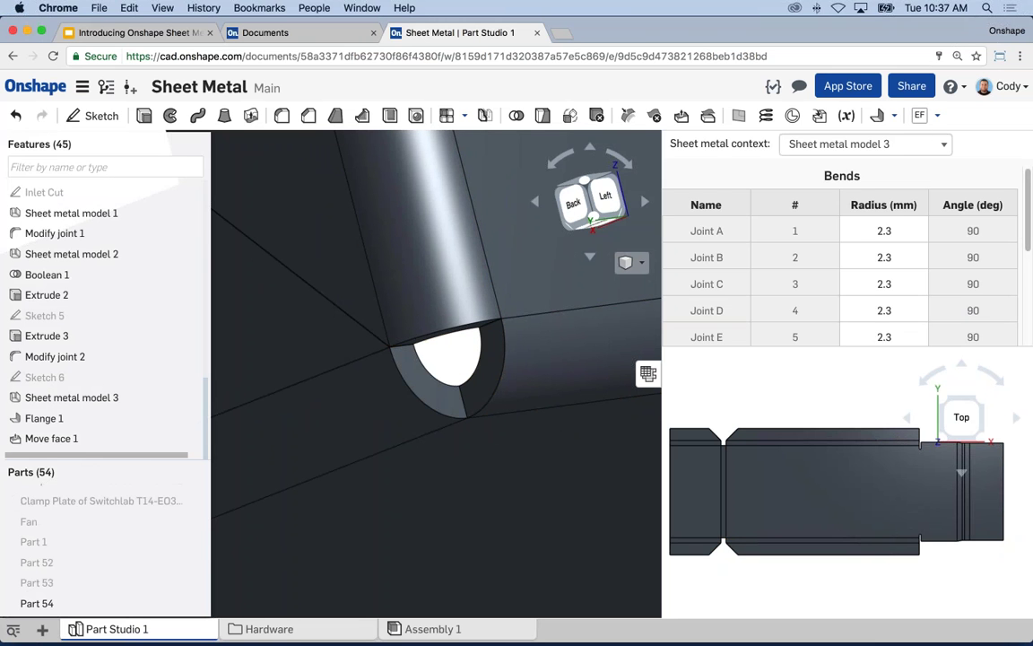
click(896, 116)
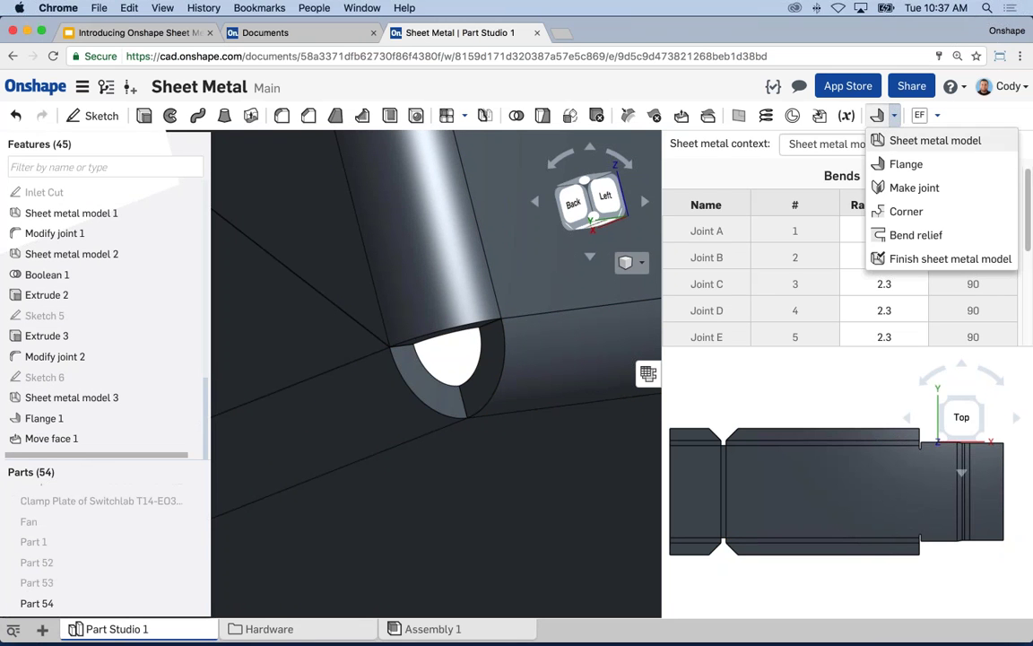
click(906, 211)
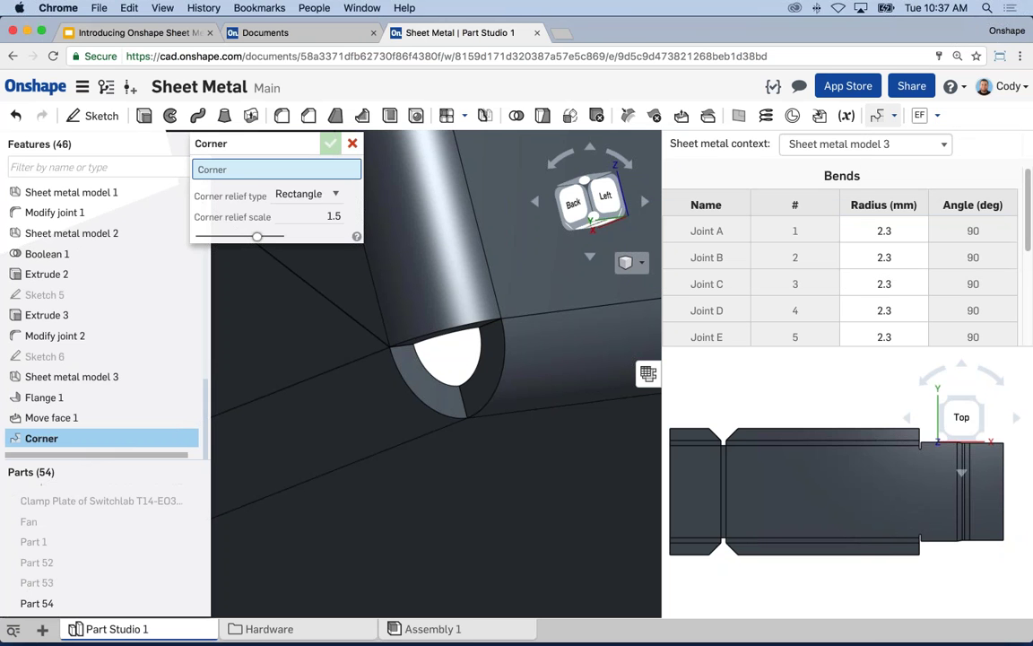
click(489, 374)
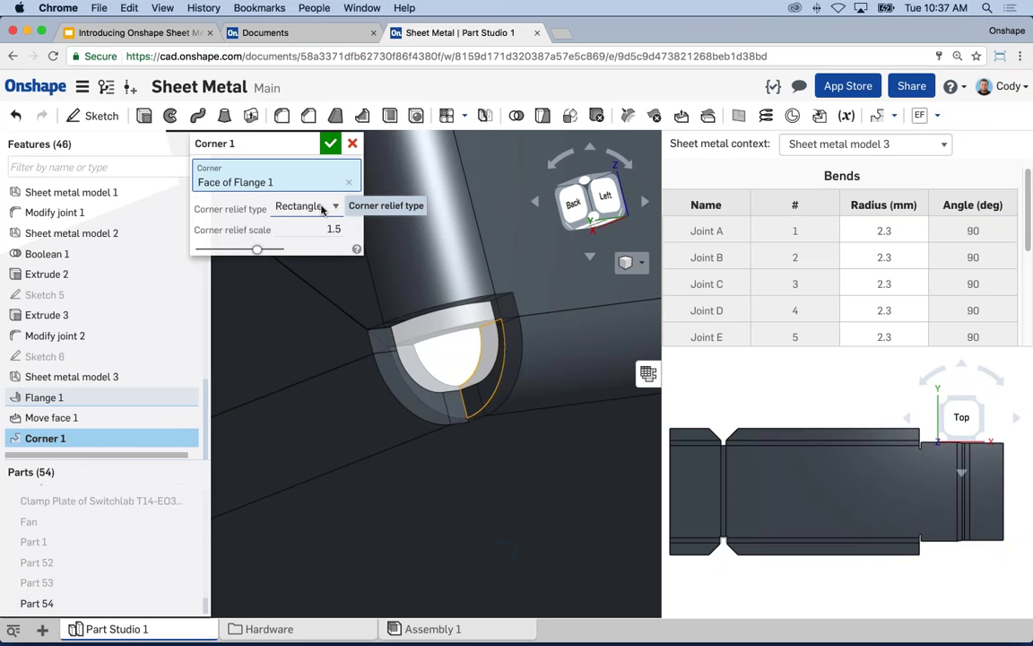
With the corner enlarged in the flat pattern, change its corner relief type to Round.
scroll(760, 520, up, 8)
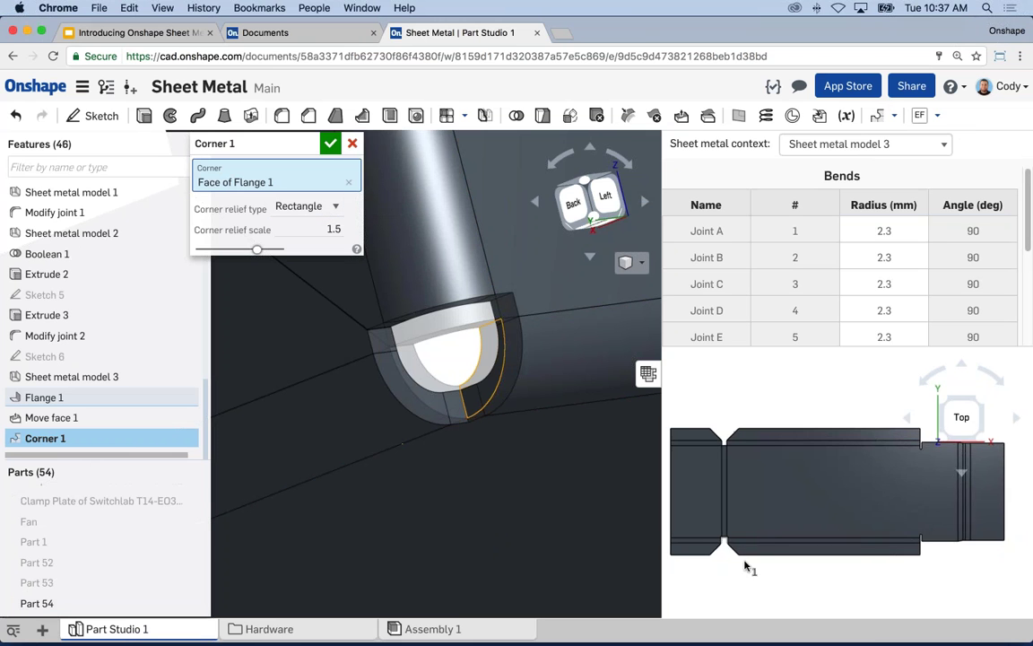
scroll(761, 520, up, 3)
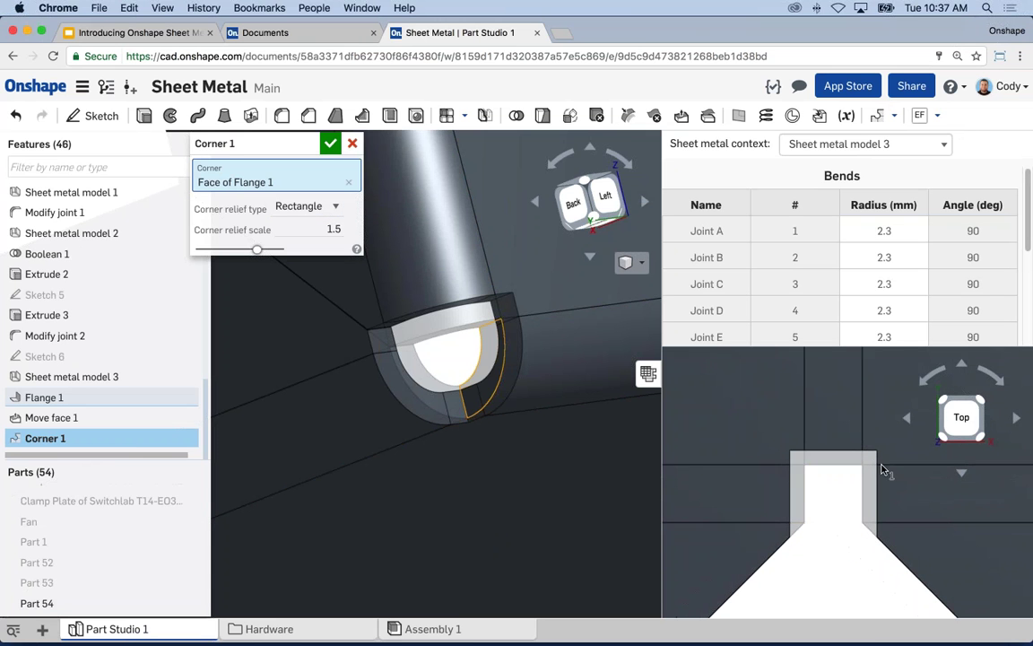
scroll(861, 475, down, 2)
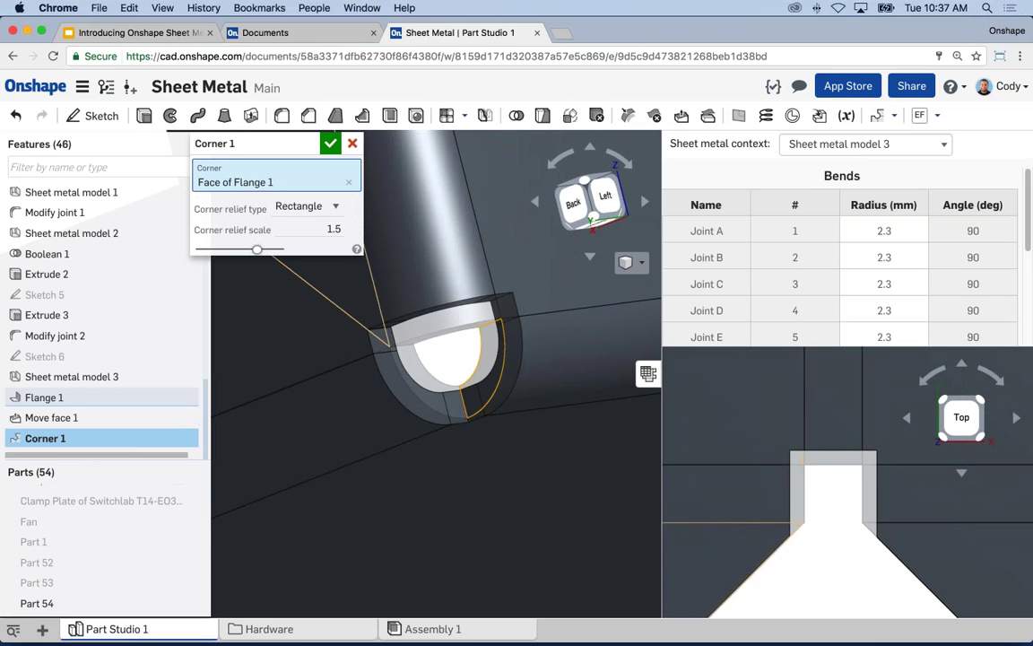
click(296, 206)
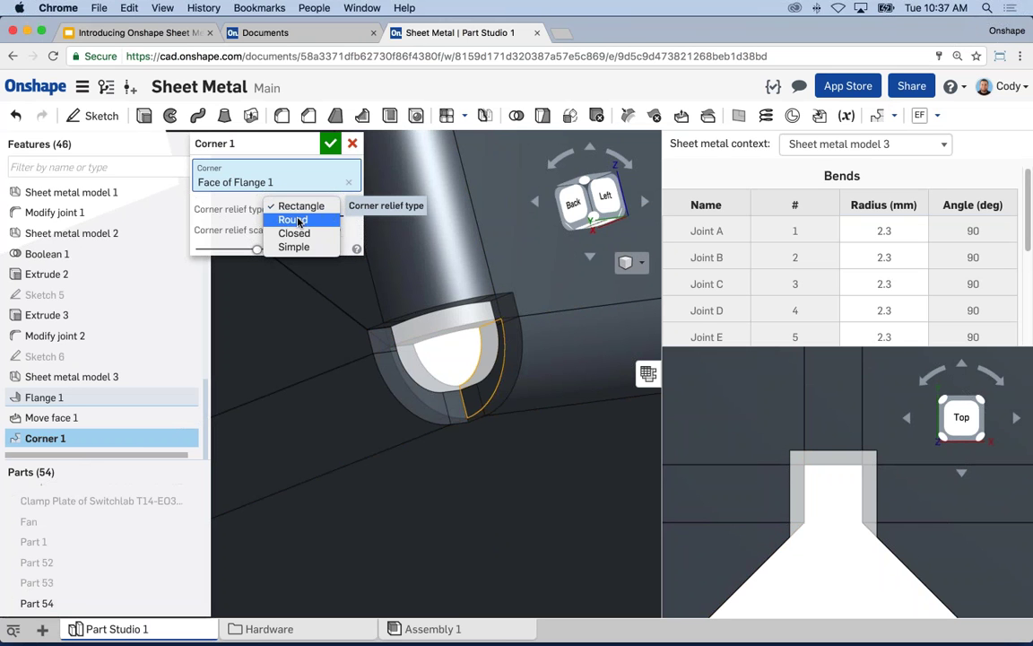
click(295, 221)
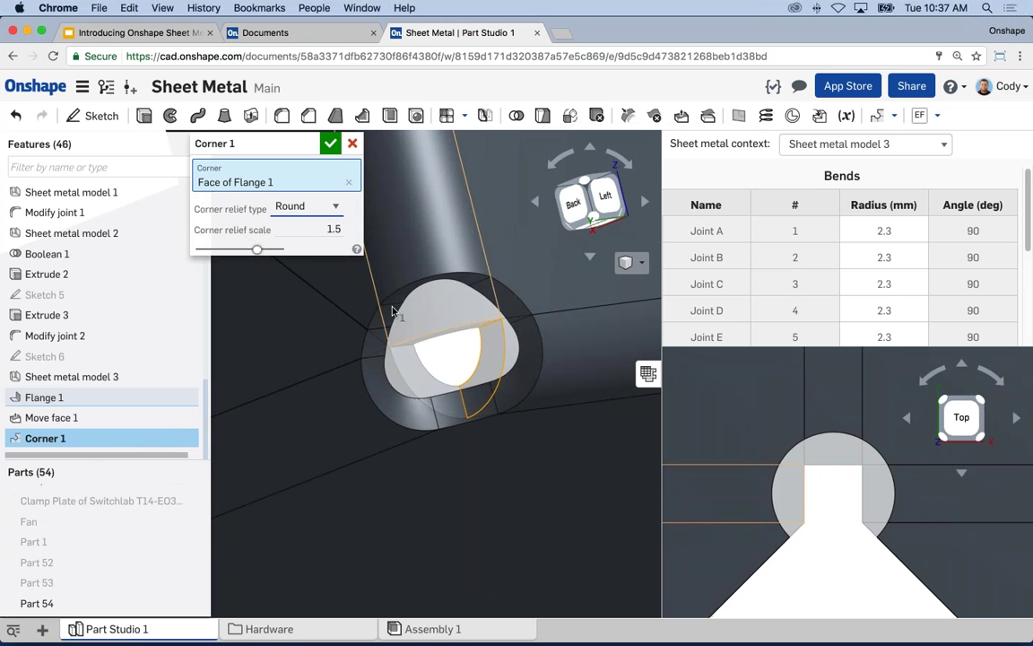
Set the corner relief scale to 1.25 and check the relief in the folded and flat views.
click(316, 230)
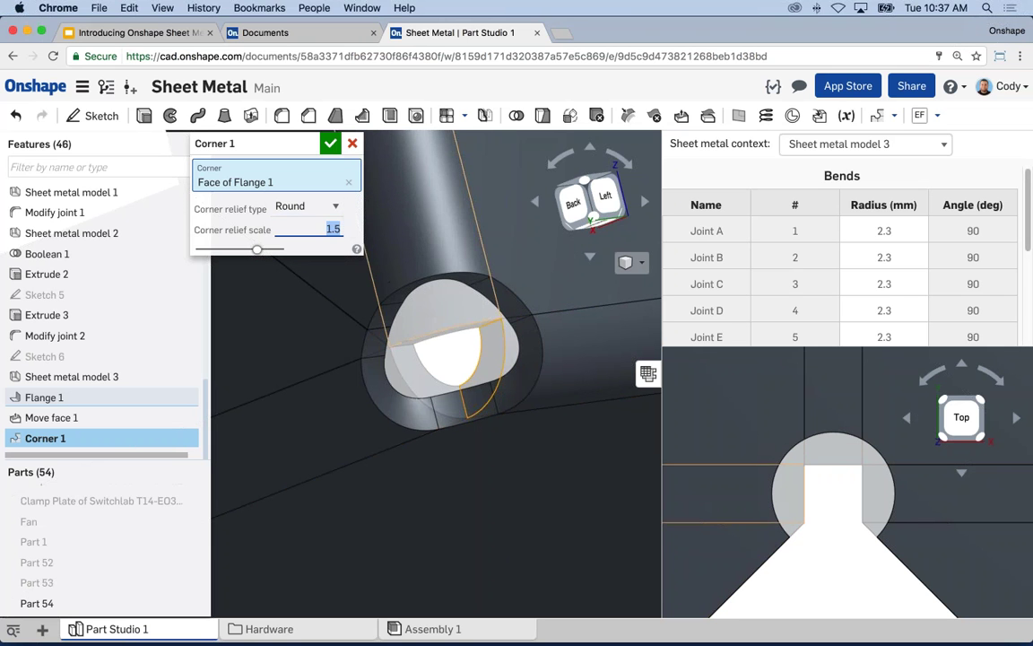
text(1.25)
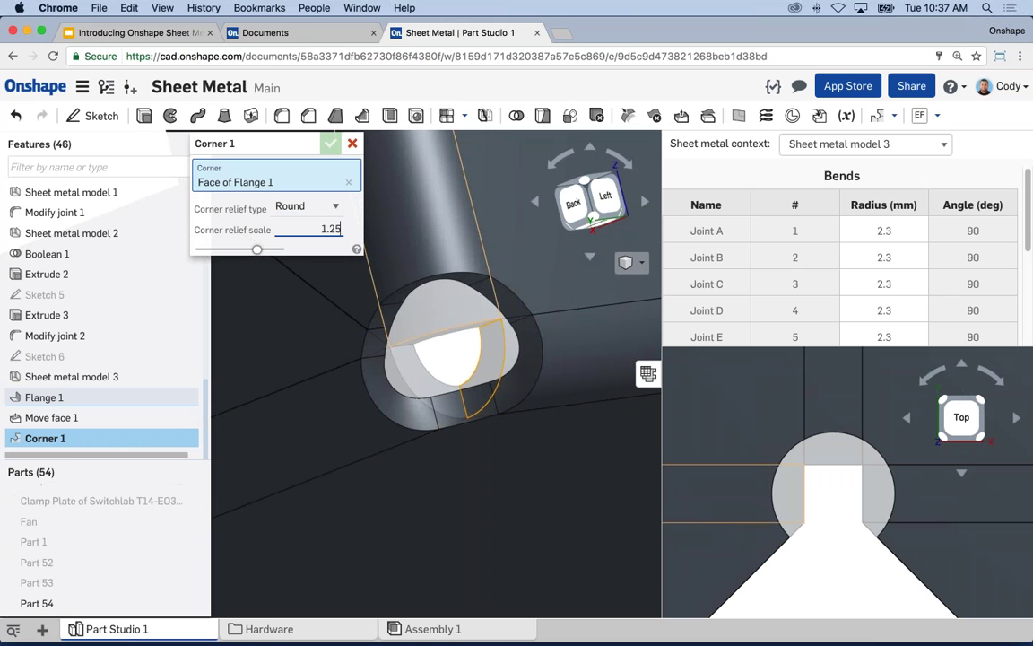
key(Return)
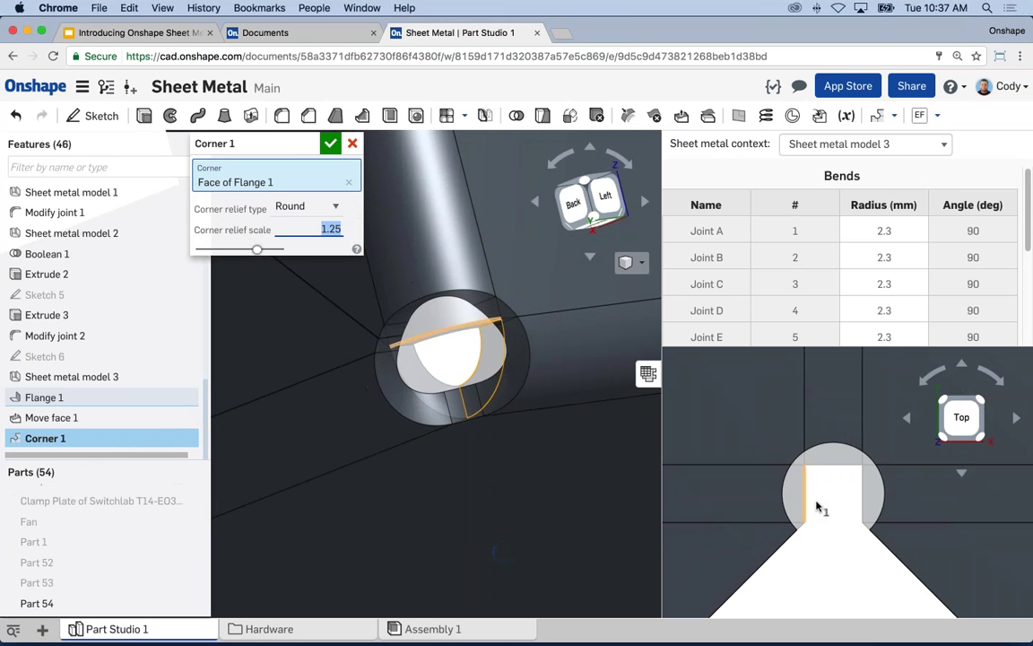
scroll(445, 346, up, 5)
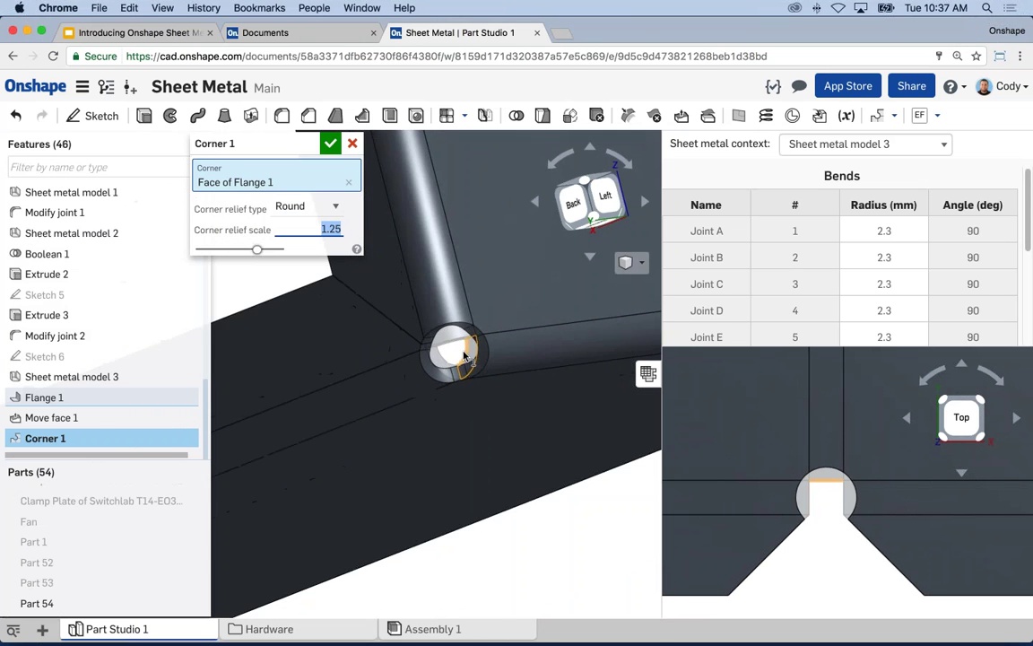
Finish the Corner feature that customizes the relief between the long side flange, the base and the end wall.
right_drag(403, 342, 472, 351)
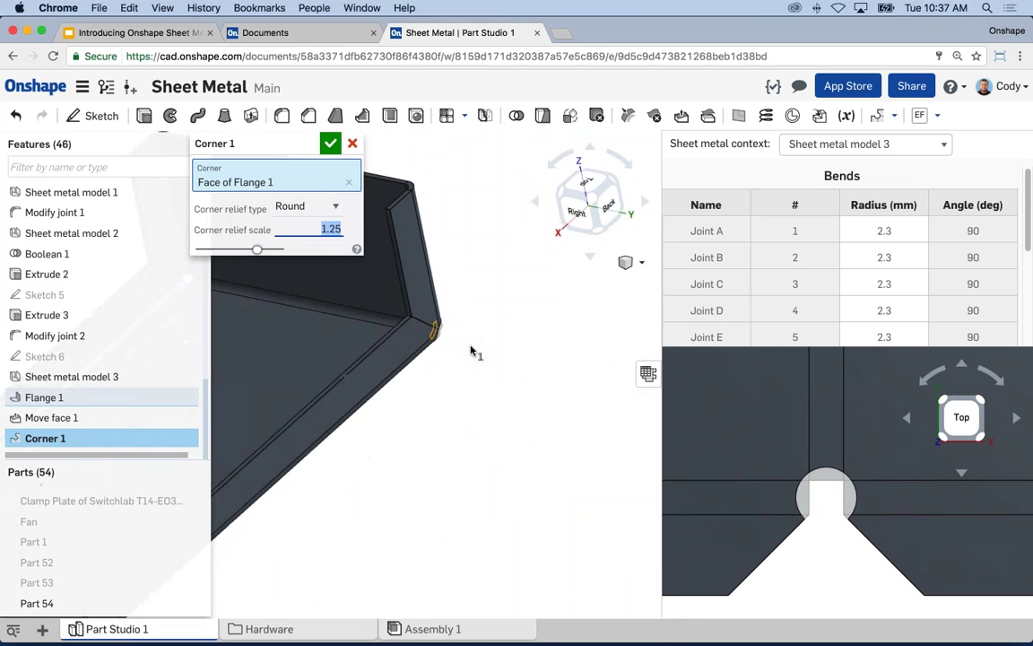
click(224, 144)
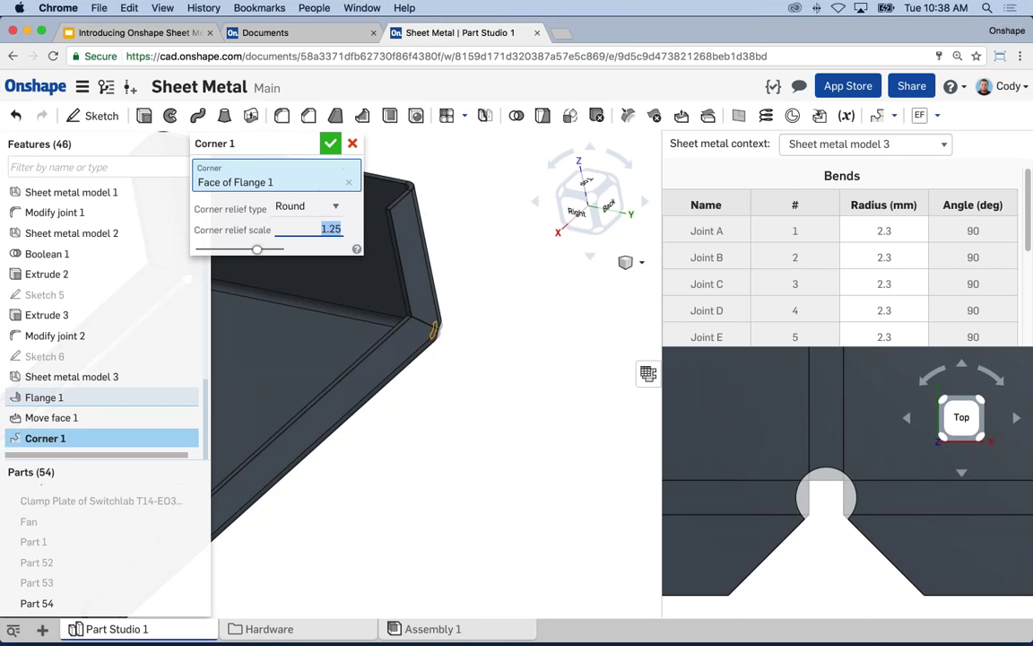
click(330, 144)
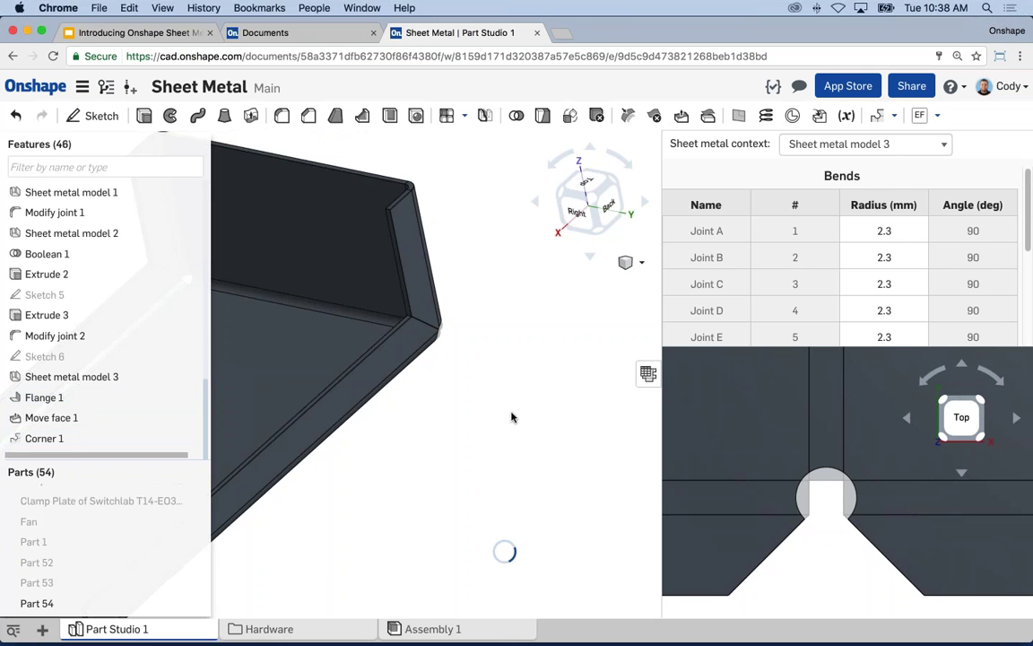
scroll(470, 436, down, 3)
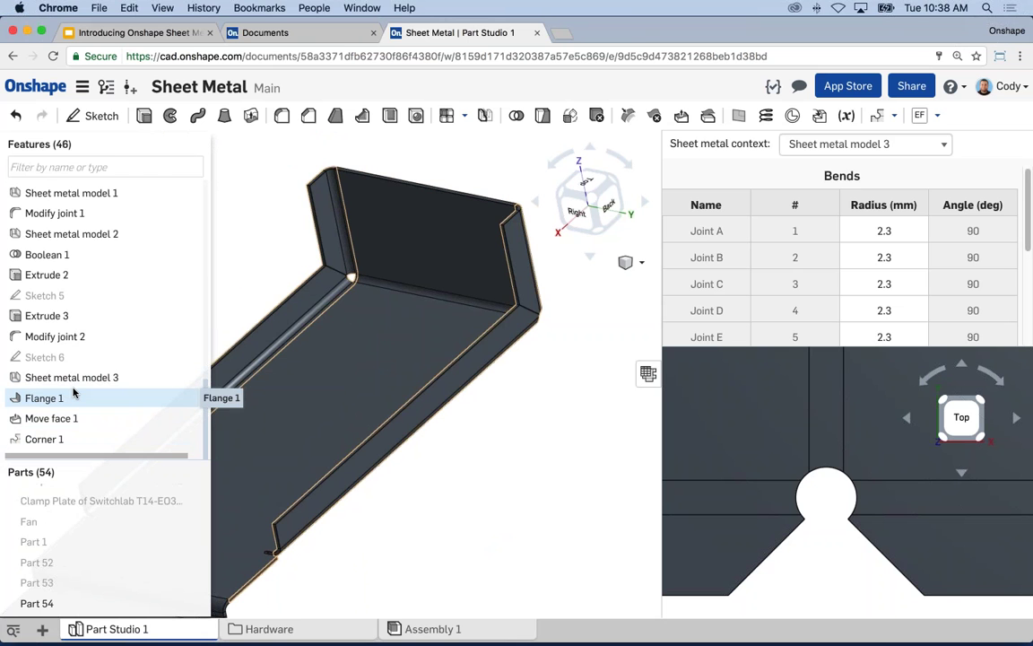
right_click(59, 438)
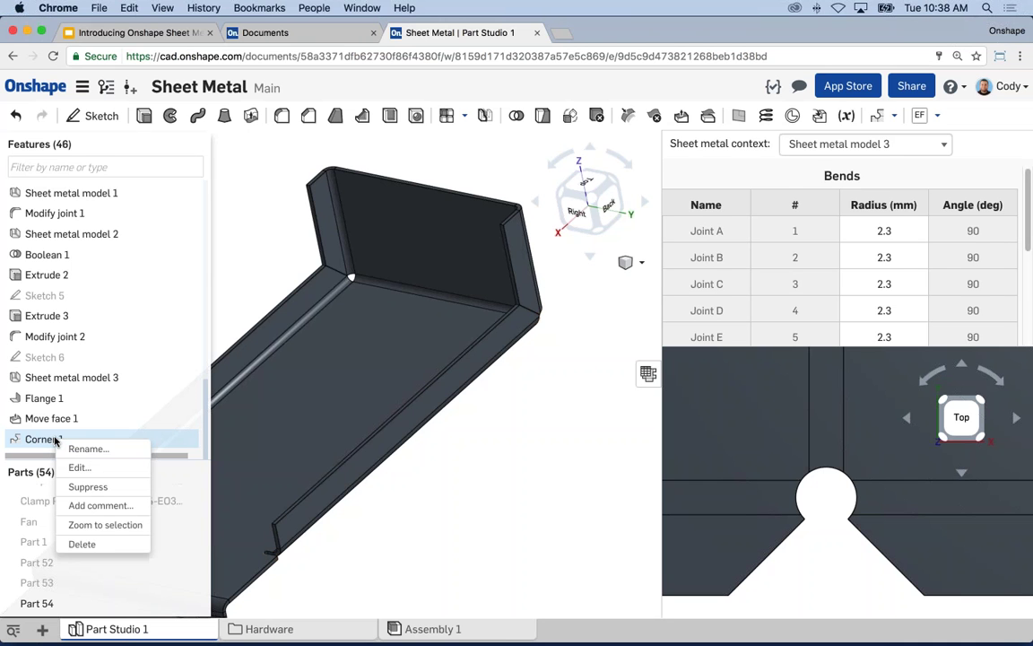
click(435, 500)
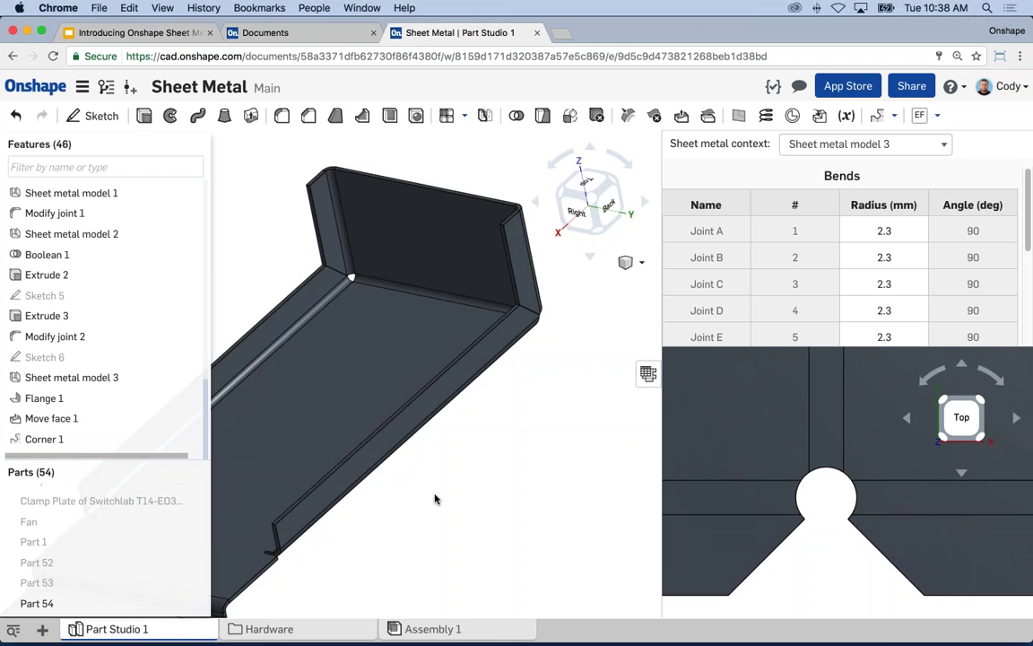
Start a Bend relief feature on the relief notch edge at the open end of one long side flange.
scroll(435, 500, down, 5)
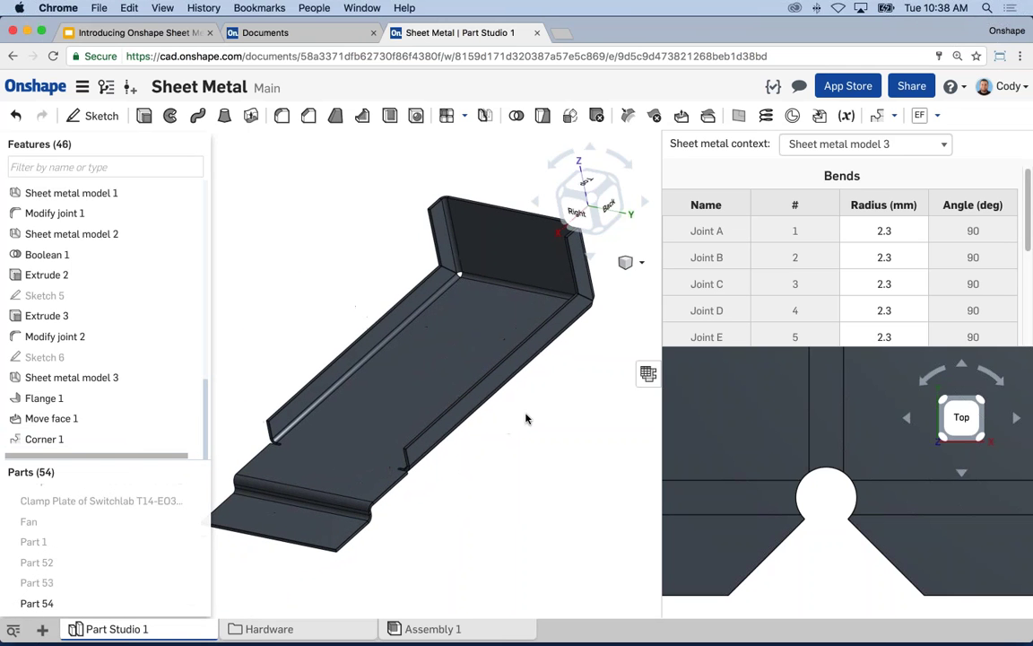
click(894, 115)
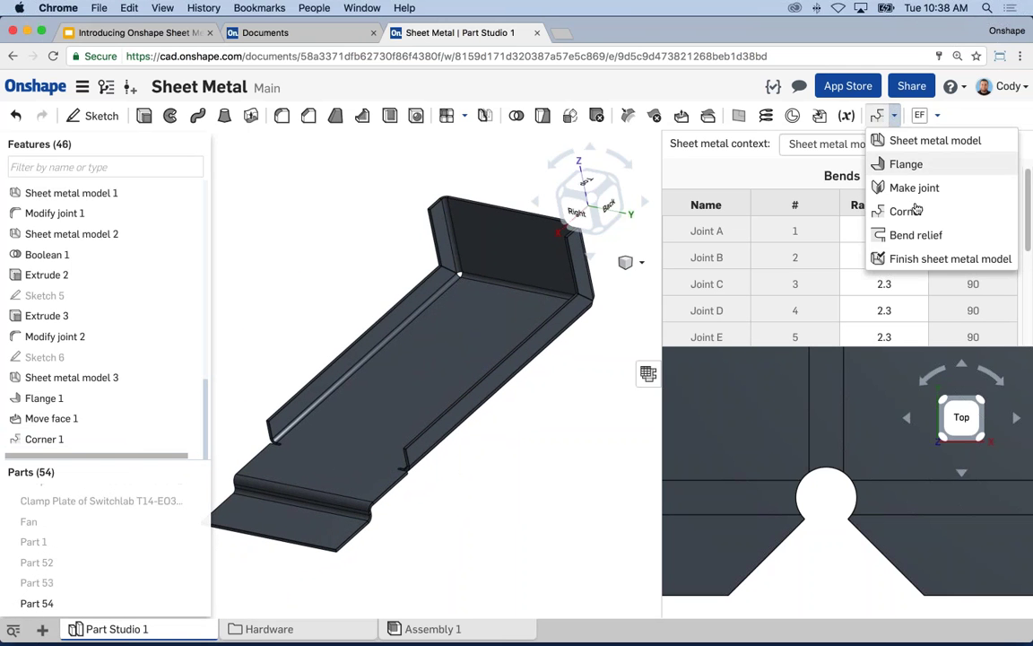
click(899, 234)
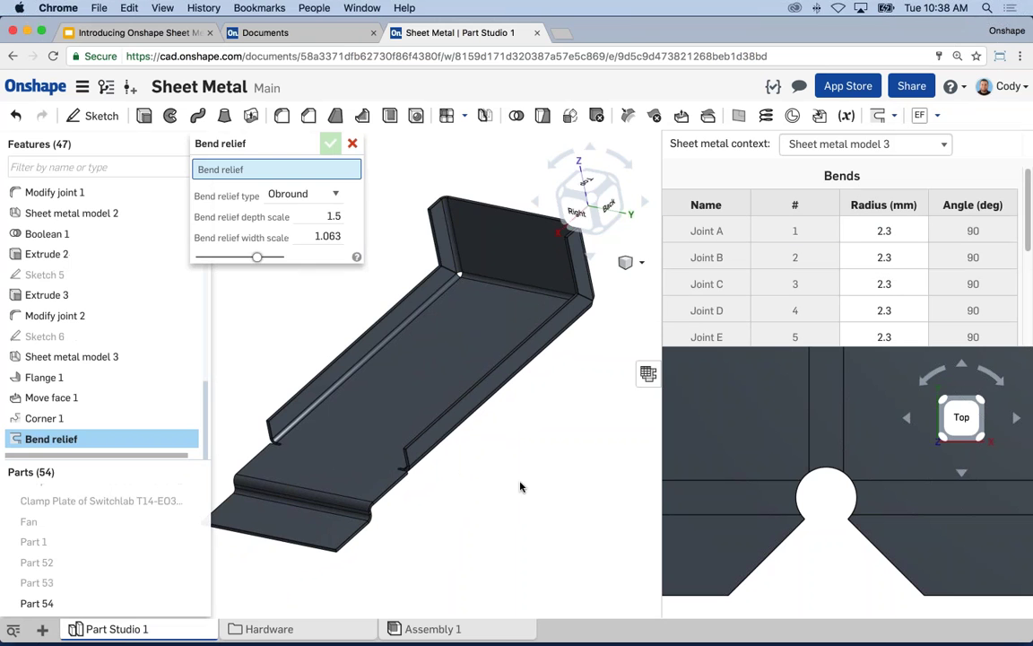
right_drag(457, 475, 386, 448)
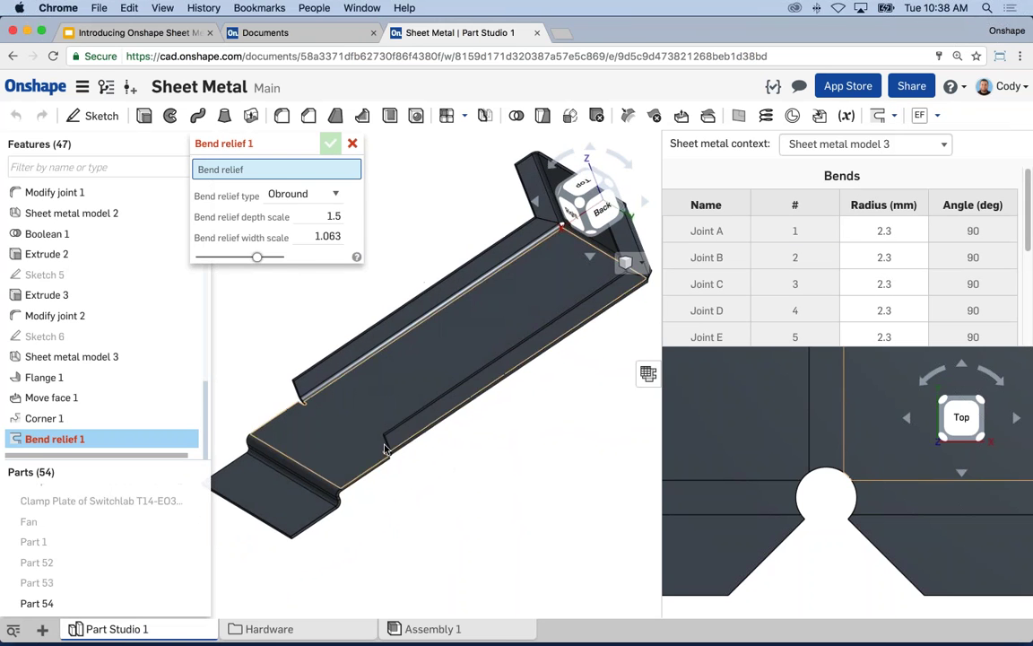
scroll(385, 449, up, 5)
click(405, 510)
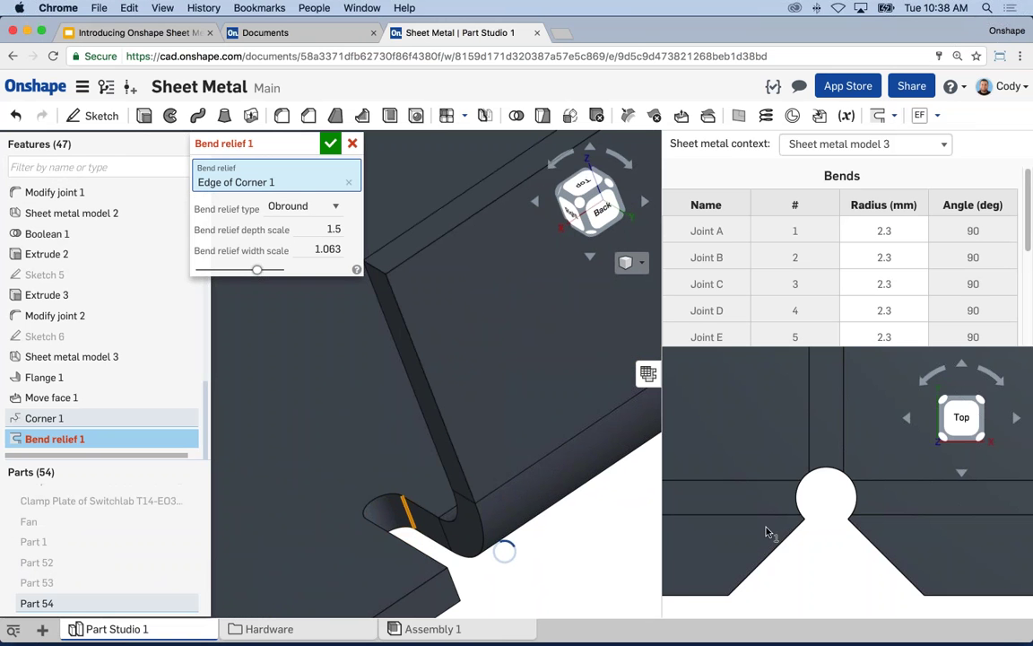
Change the side flange's bend relief type to Rectangle, compare it in the folded and flat views, and finish the feature.
scroll(767, 531, down, 10)
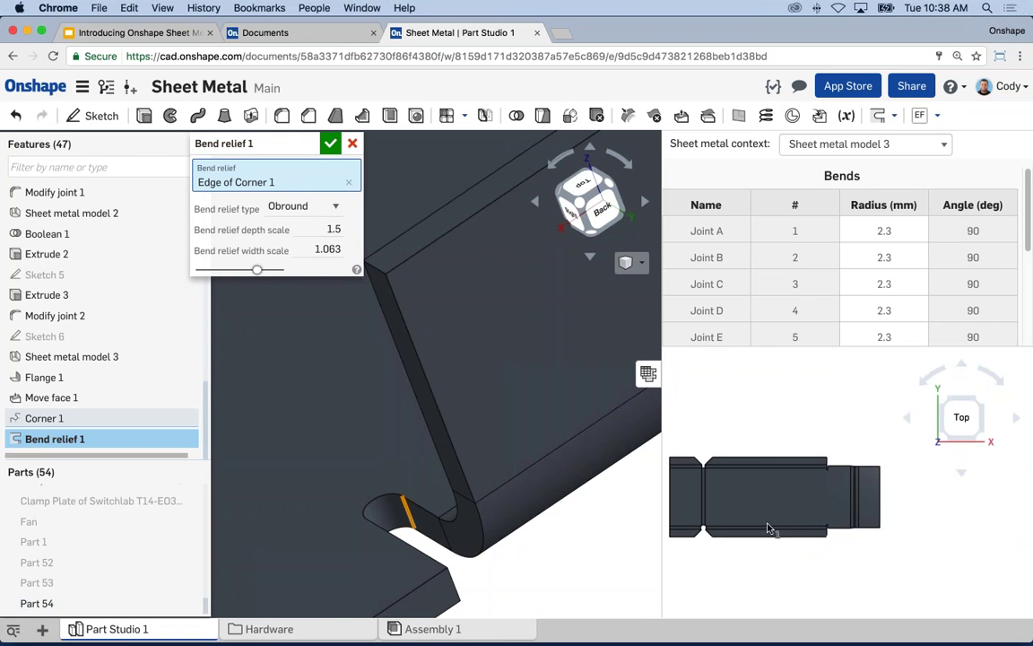
scroll(768, 529, up, 10)
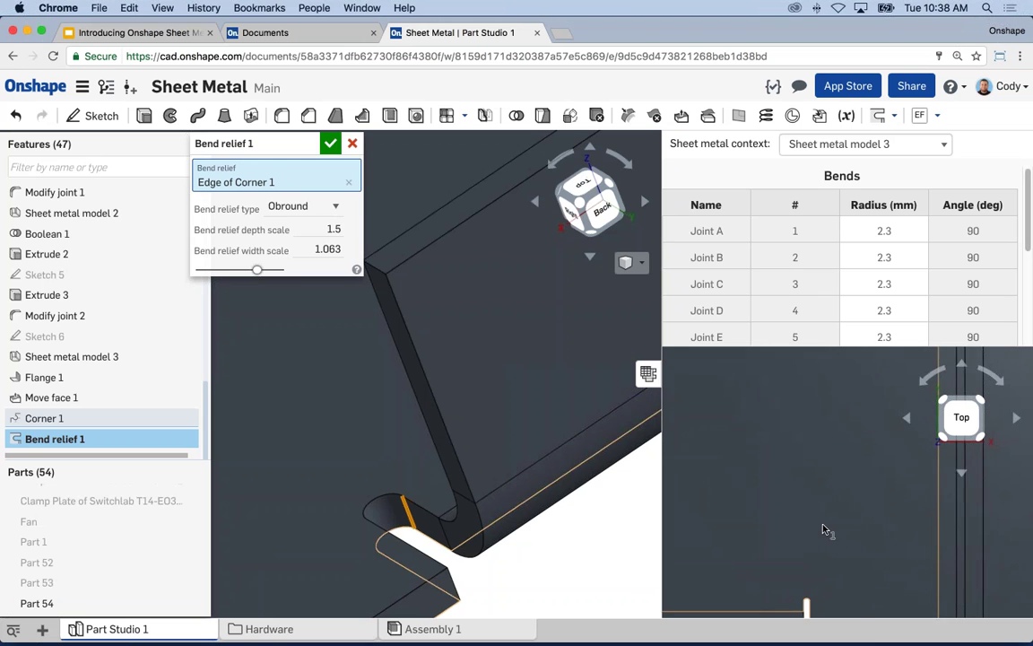
scroll(825, 530, down, 10)
click(301, 206)
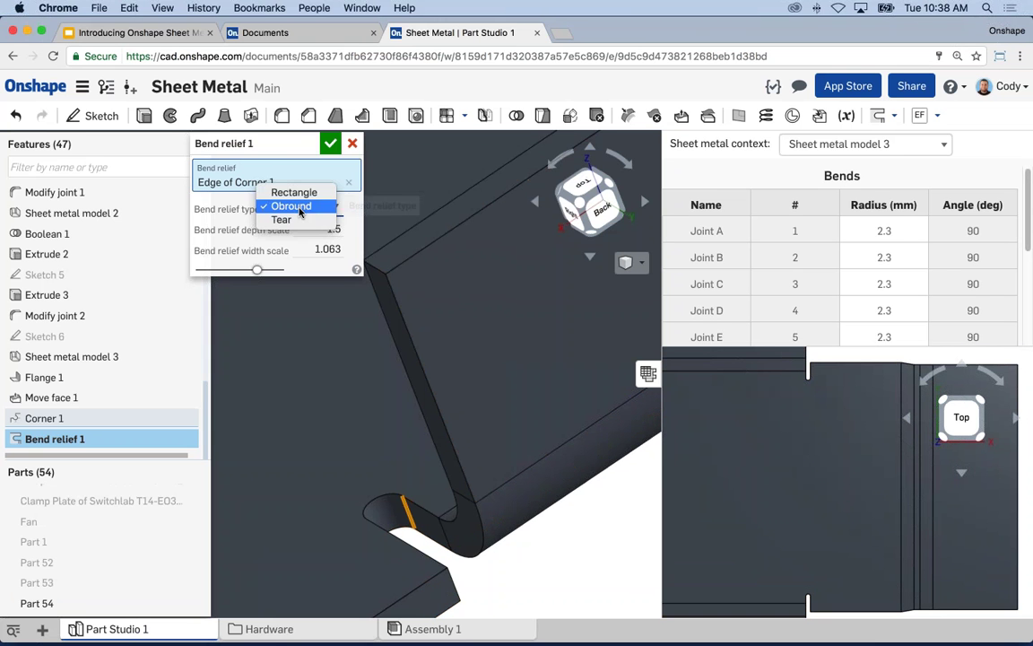
click(296, 192)
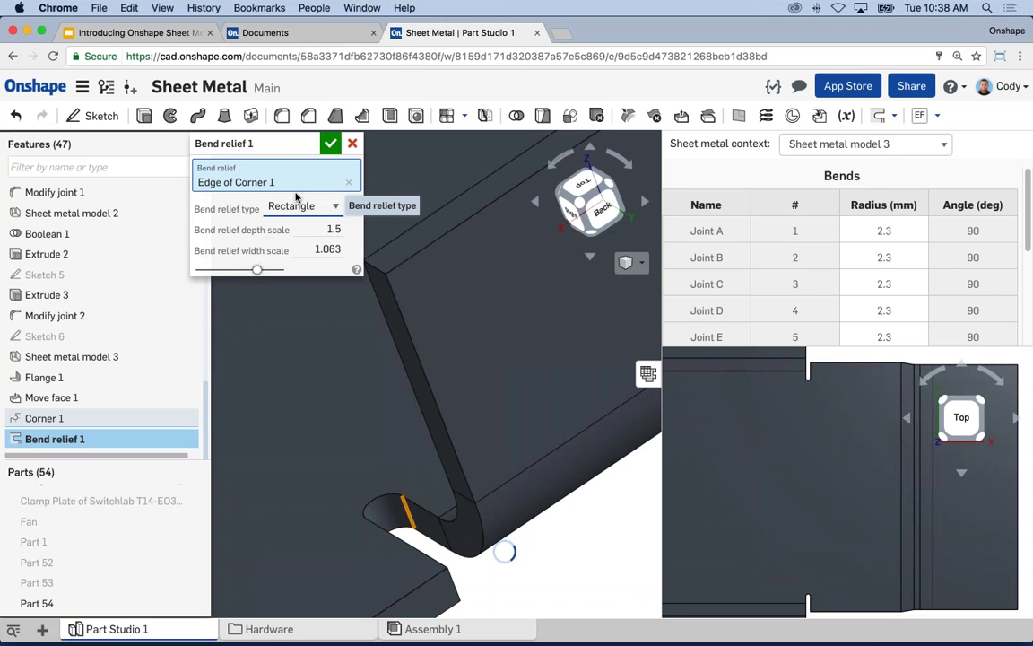
scroll(392, 527, up, 3)
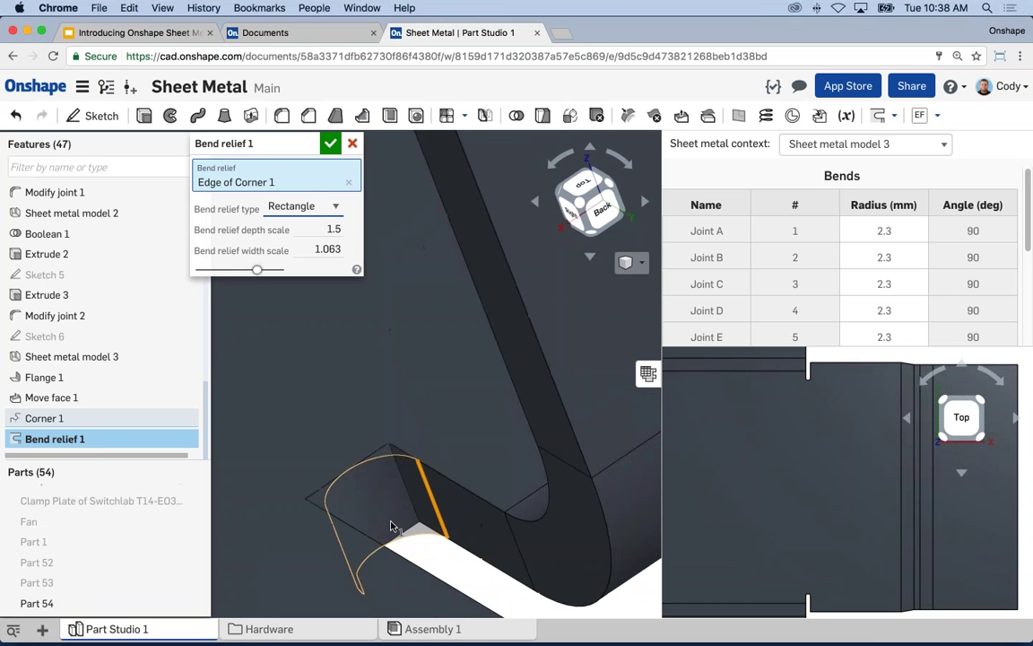
middle_drag(392, 526, 416, 461)
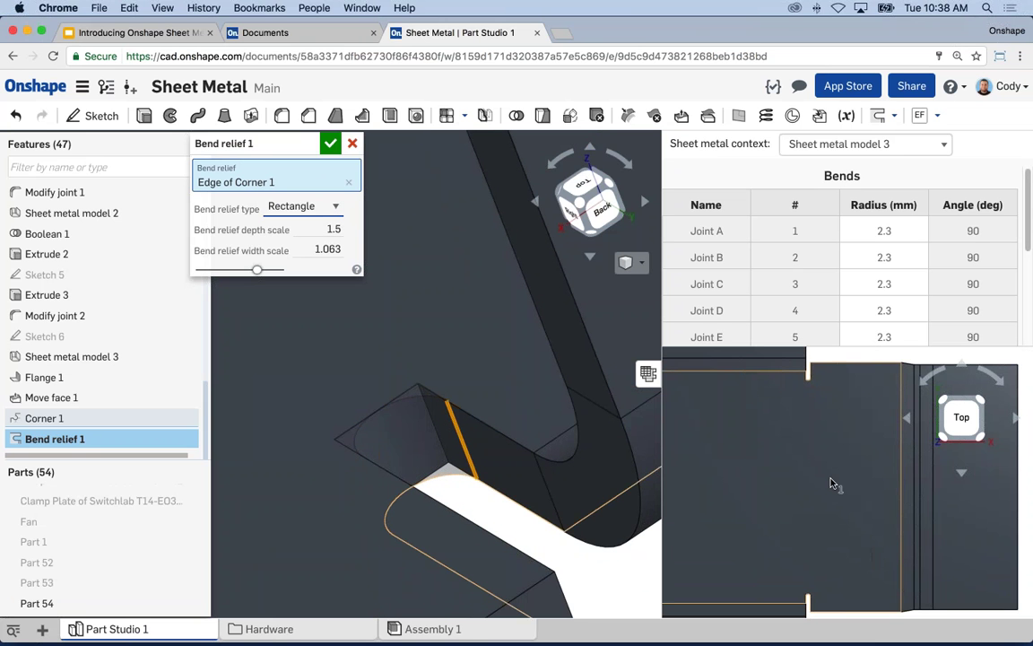
click(330, 145)
Compare the modified bend relief on one long side flange with the relief on the opposite side flange.
scroll(489, 436, down, 5)
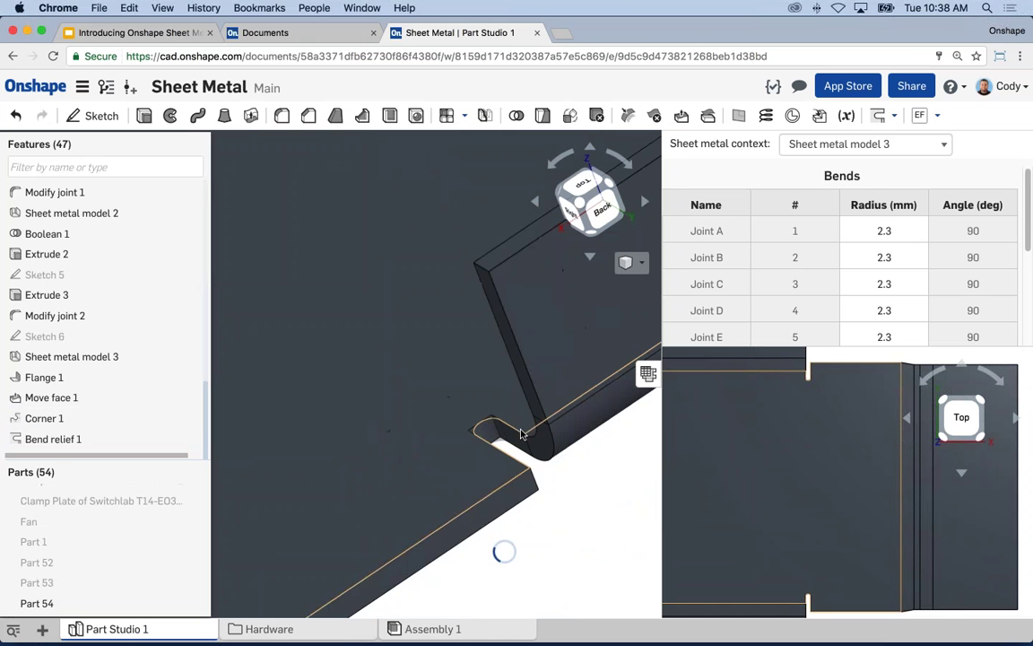
scroll(484, 430, down, 3)
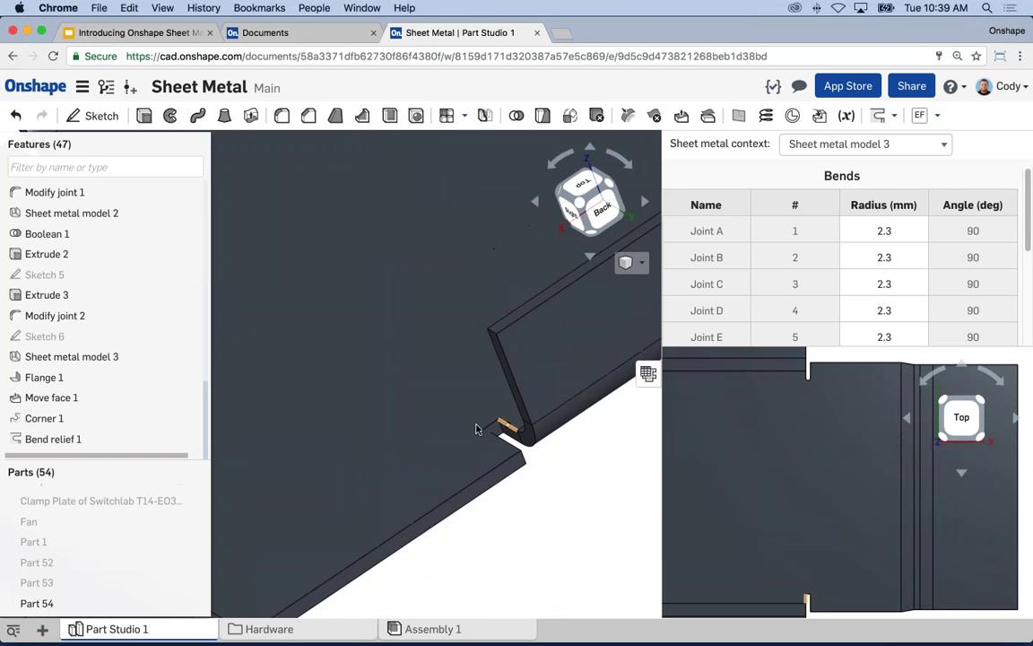
scroll(497, 452, down, 5)
scroll(605, 513, up, 5)
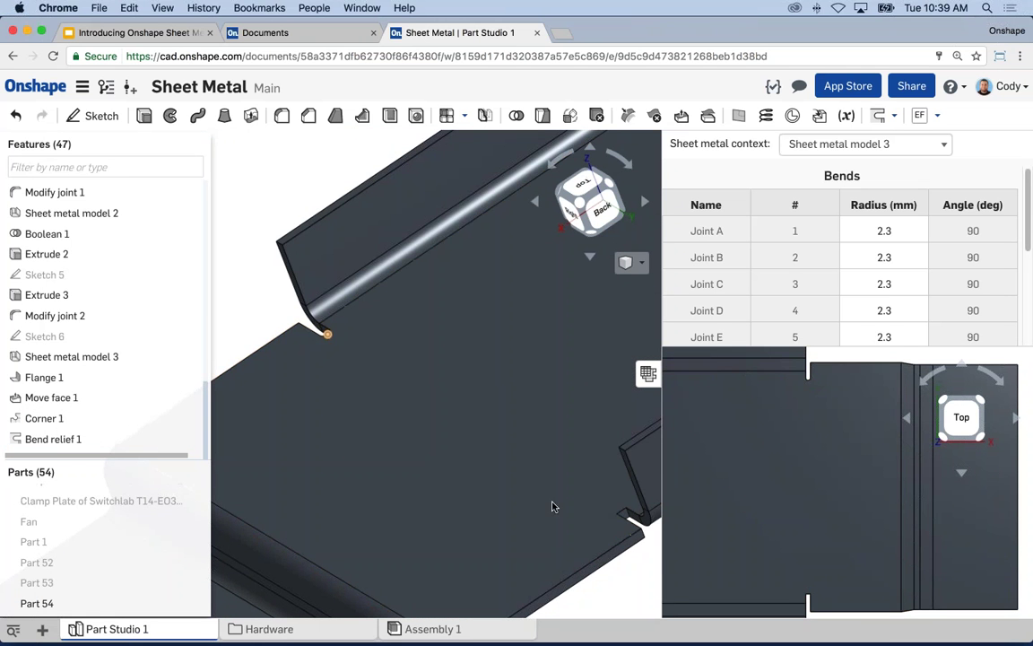
scroll(556, 451, up, 3)
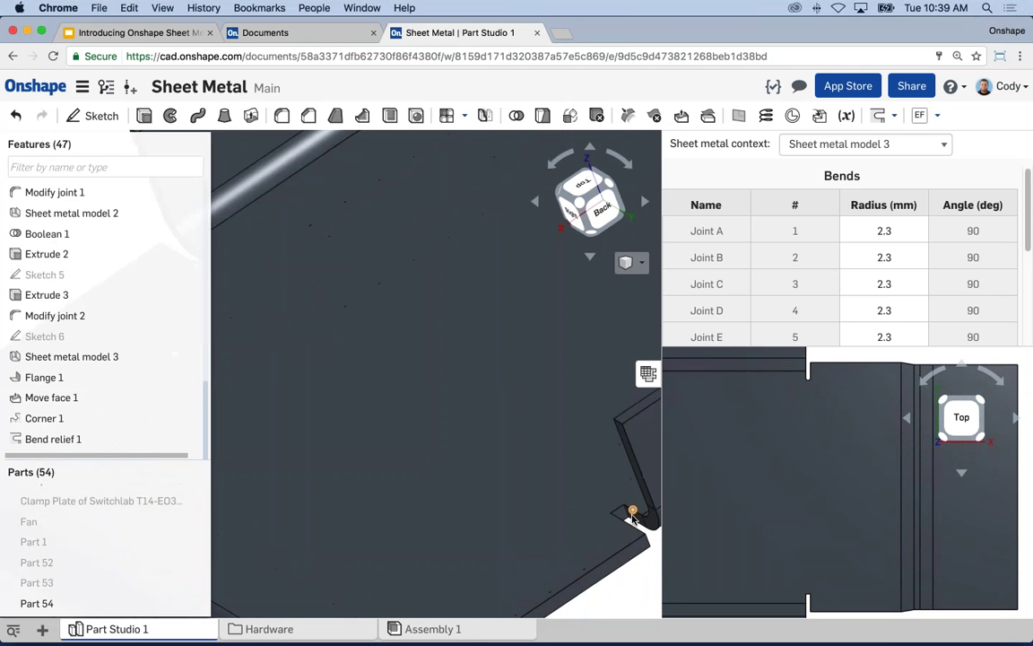
scroll(555, 451, up, 2)
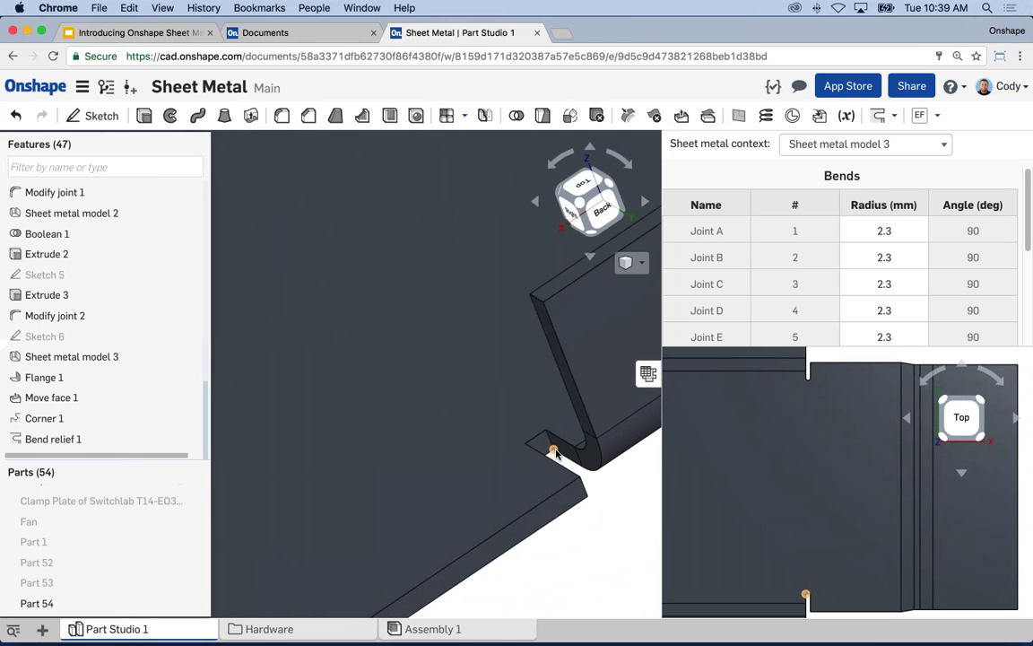
scroll(554, 453, down, 2)
scroll(619, 493, down, 3)
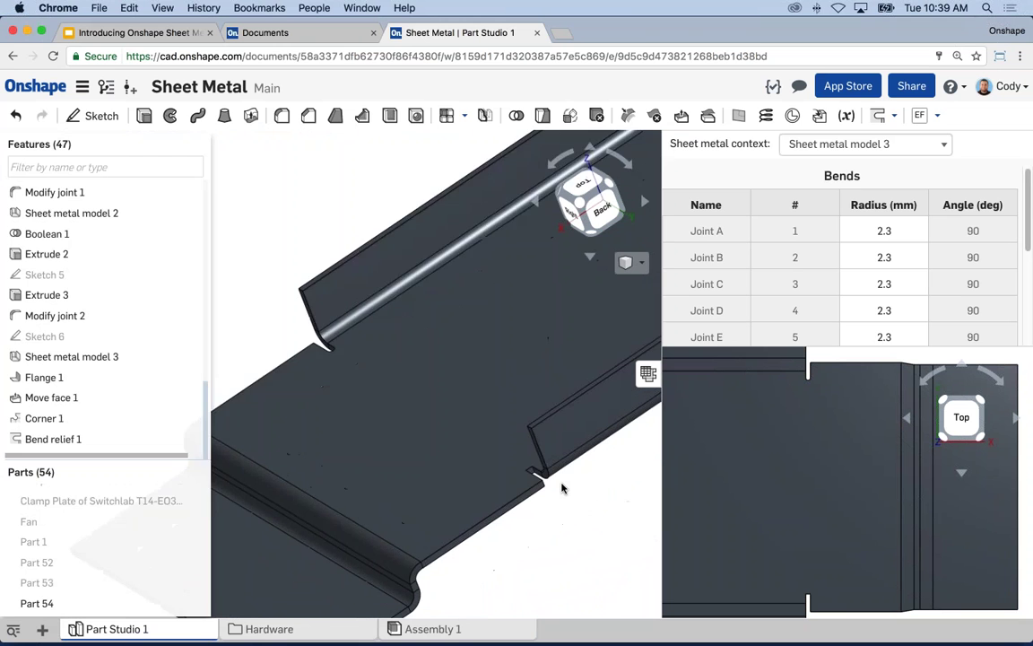
scroll(572, 484, down, 3)
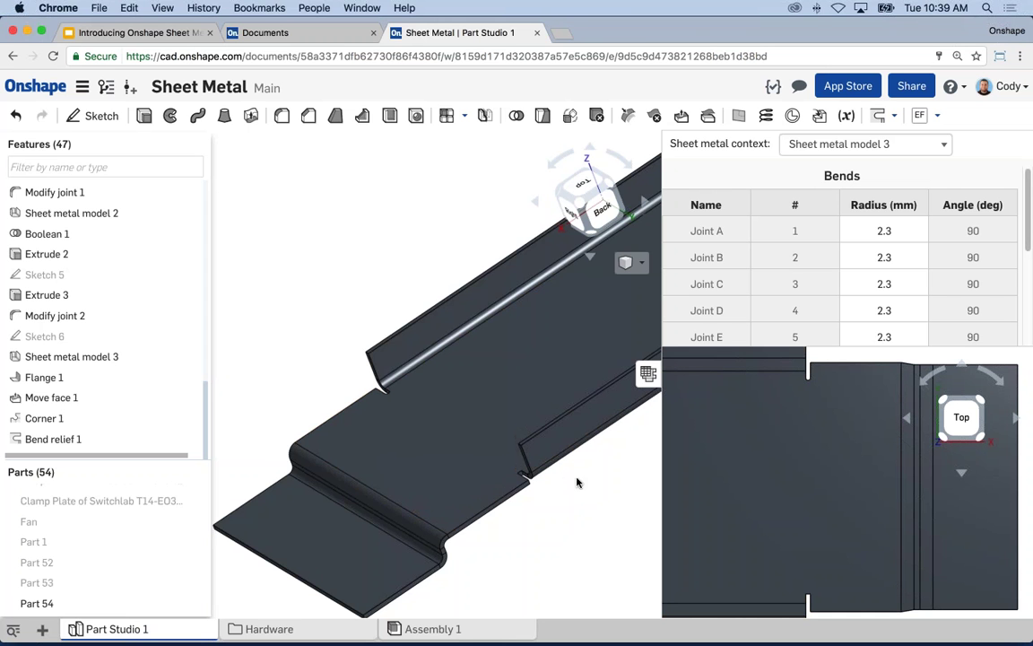
Start a Flange feature on the upper edge of the short vertical side flange beside the end wall.
middle_drag(583, 480, 507, 489)
right_drag(572, 449, 529, 482)
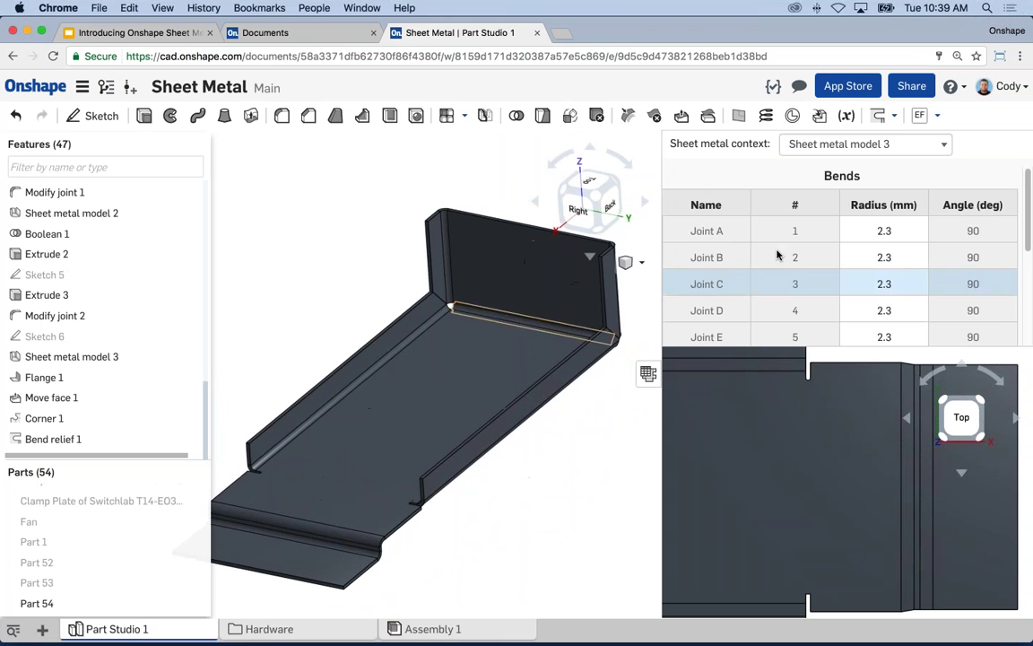
click(895, 116)
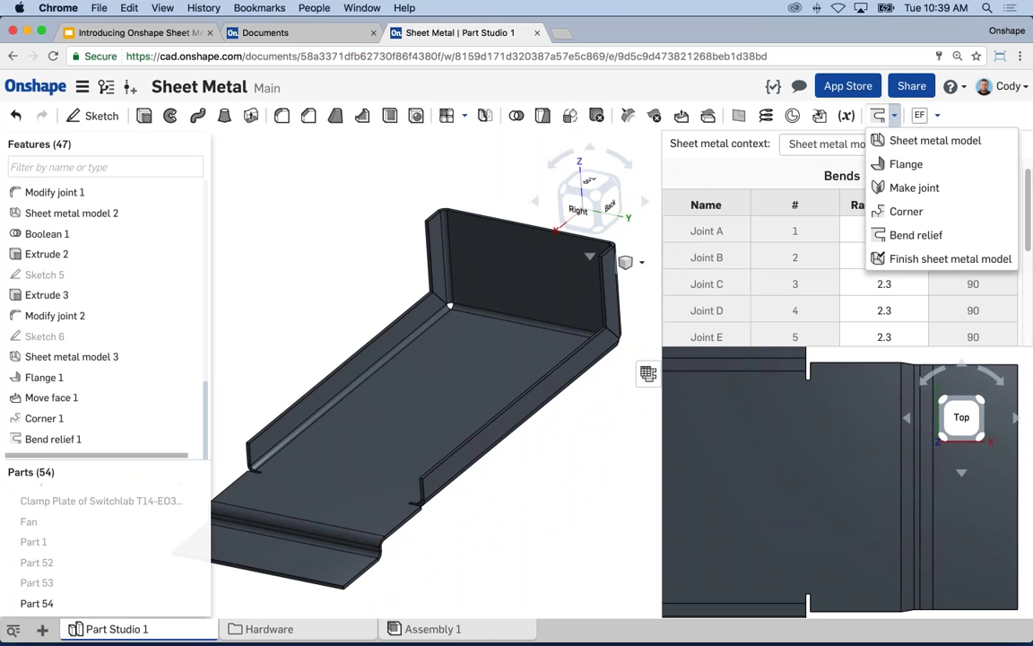
click(268, 237)
key(shift+Left)
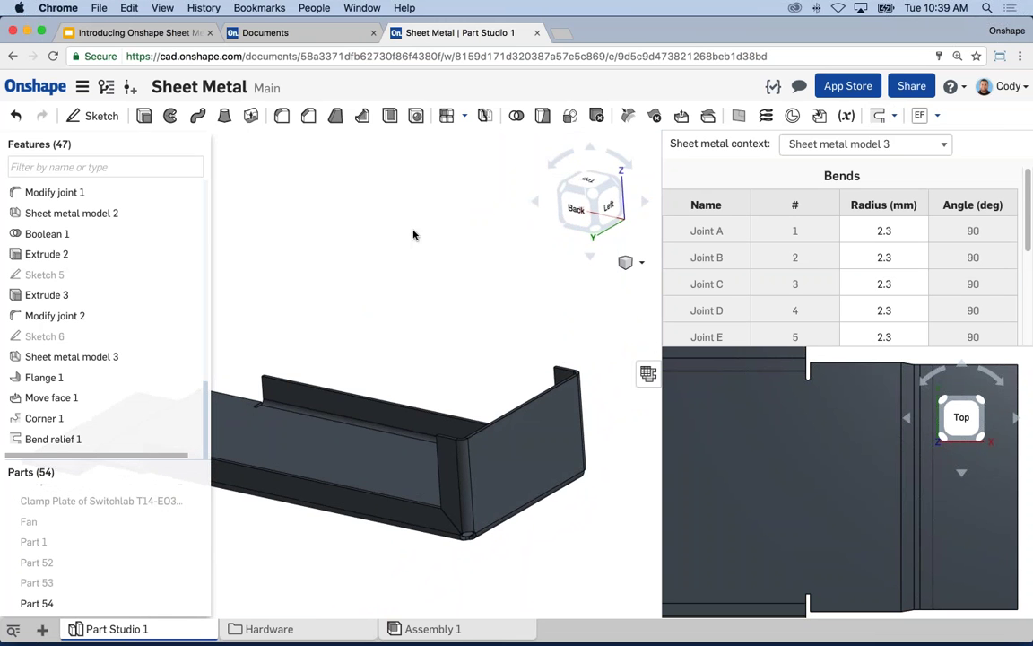
click(894, 116)
click(880, 163)
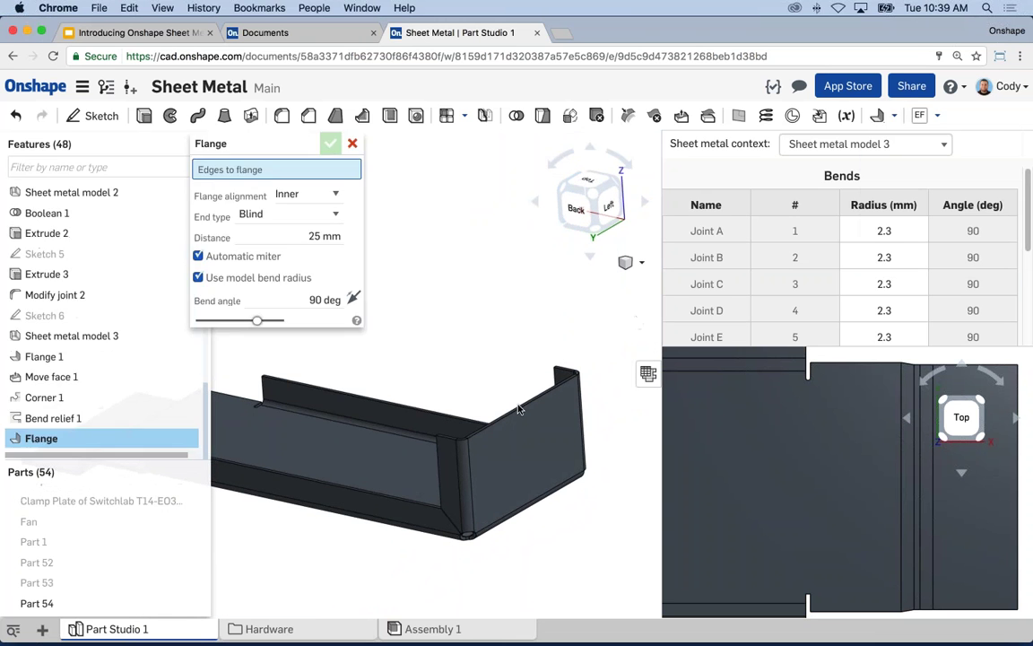
scroll(440, 443, up, 5)
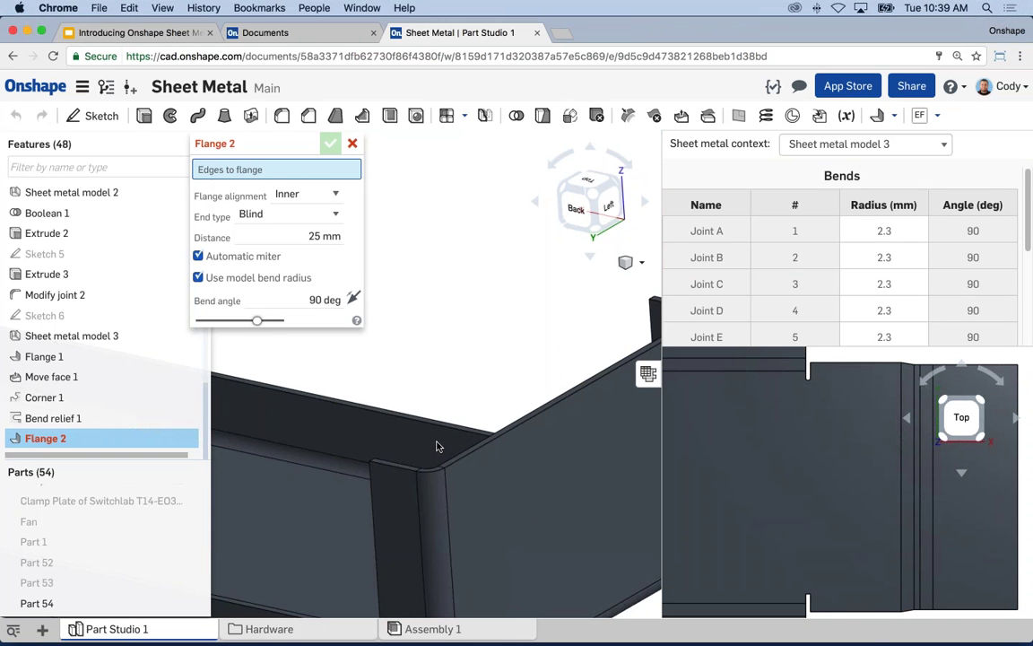
click(396, 463)
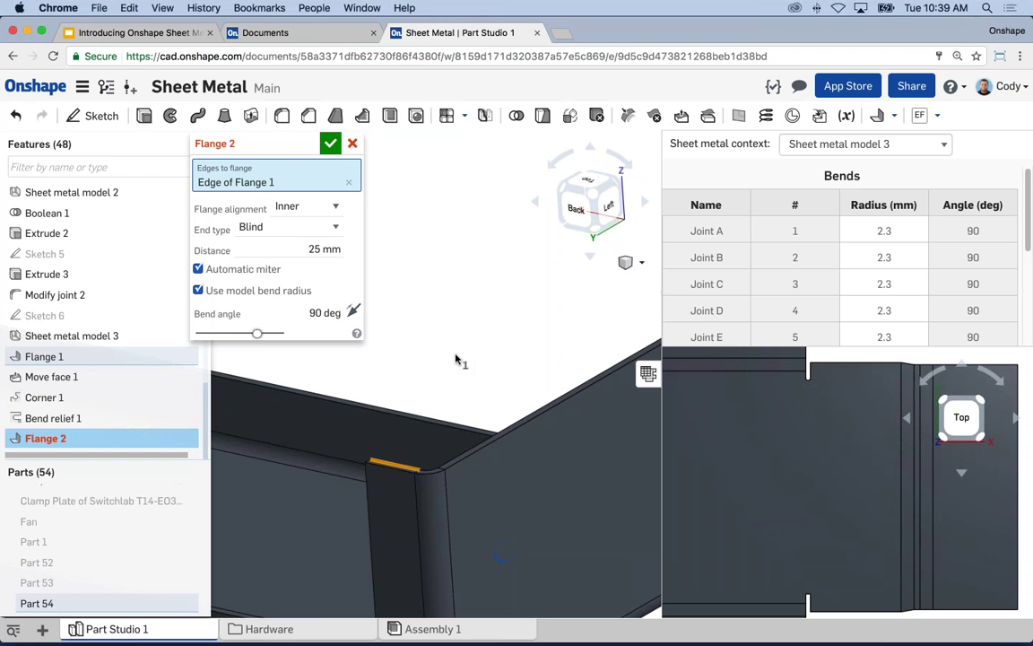
Flip the new flange's bend direction, set its distance to 15 mm and finish the feature.
click(352, 312)
click(360, 250)
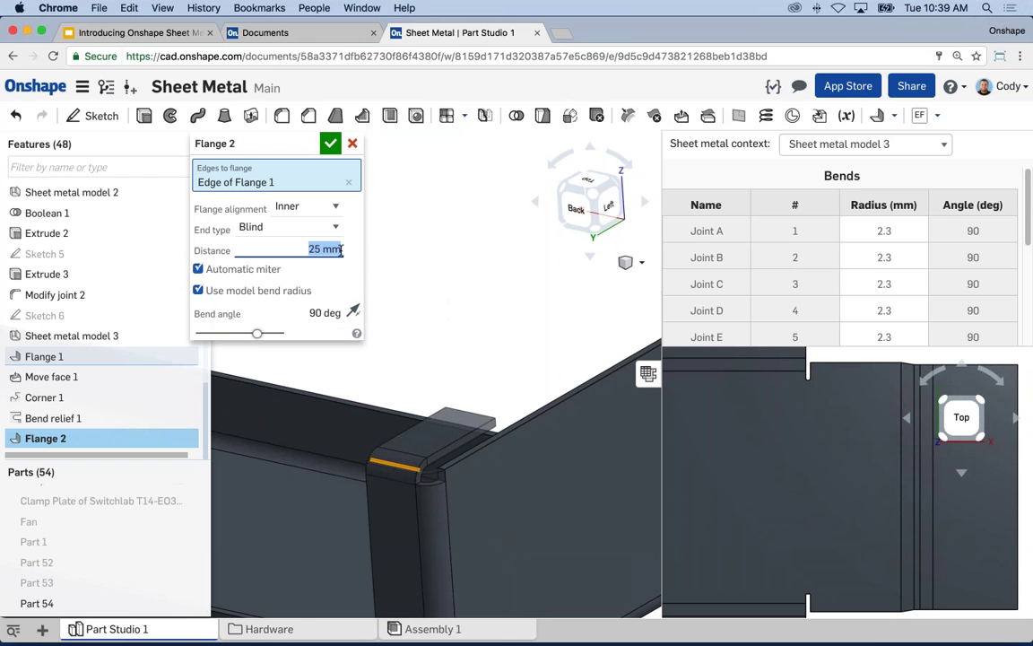
text(15)
key(Return)
click(330, 144)
Examine up close the gap and relief between the new small flange and the end wall's upper edge.
middle_drag(373, 532, 413, 464)
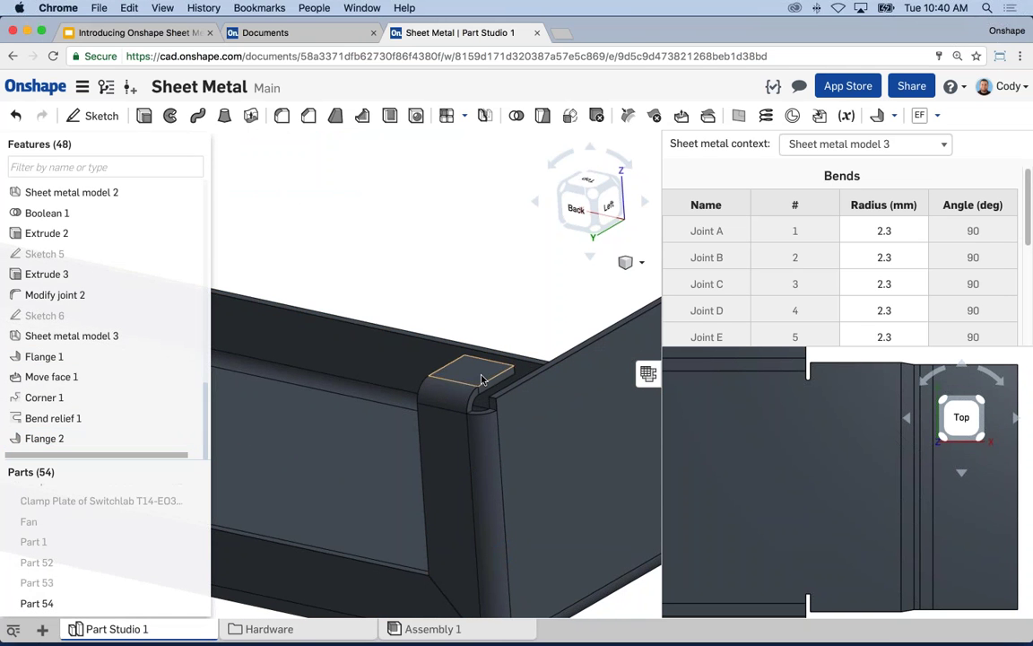
scroll(482, 379, up, 10)
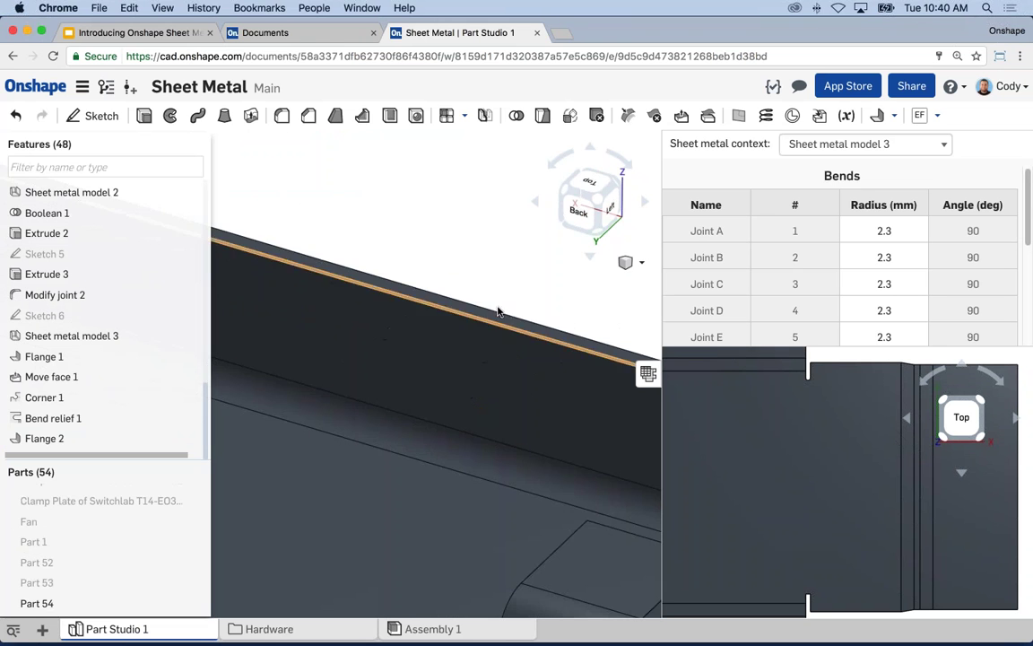
scroll(498, 311, down, 8)
right_drag(498, 312, 323, 215)
scroll(363, 232, up, 6)
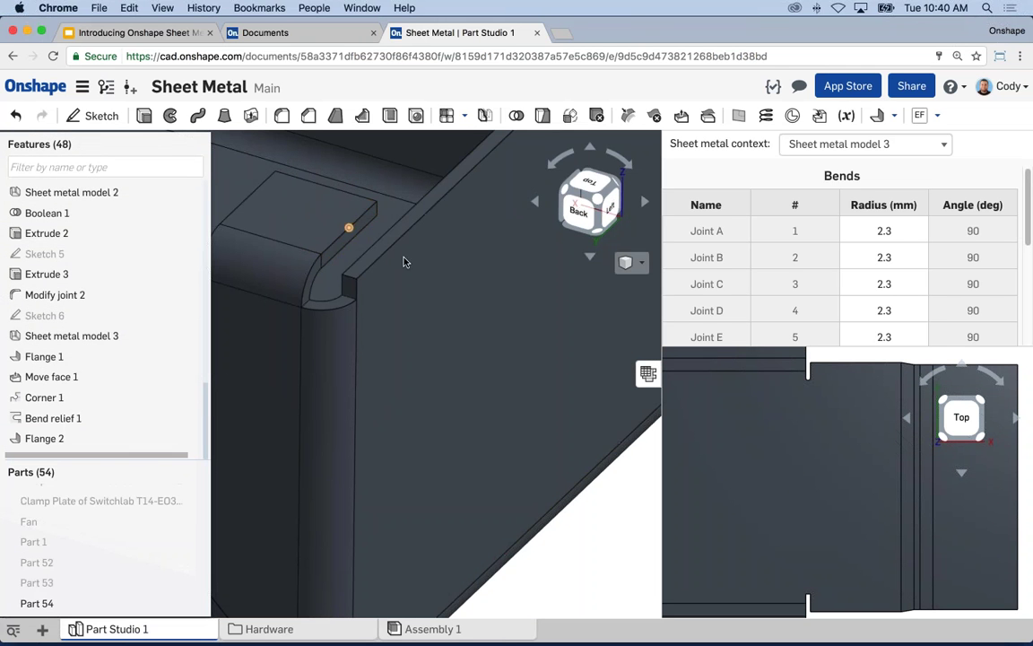
right_drag(372, 249, 341, 272)
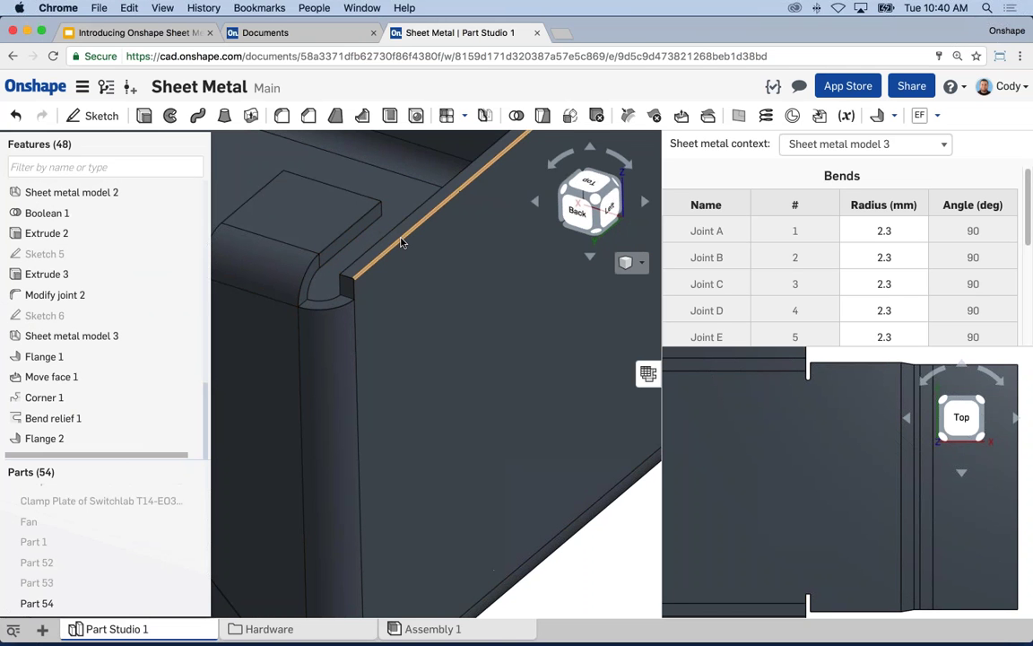
Create a Make joint feature between the small flange's outer edge and the end wall's upper outer edge, as a Rip with Edge joint style.
scroll(439, 283, down, 3)
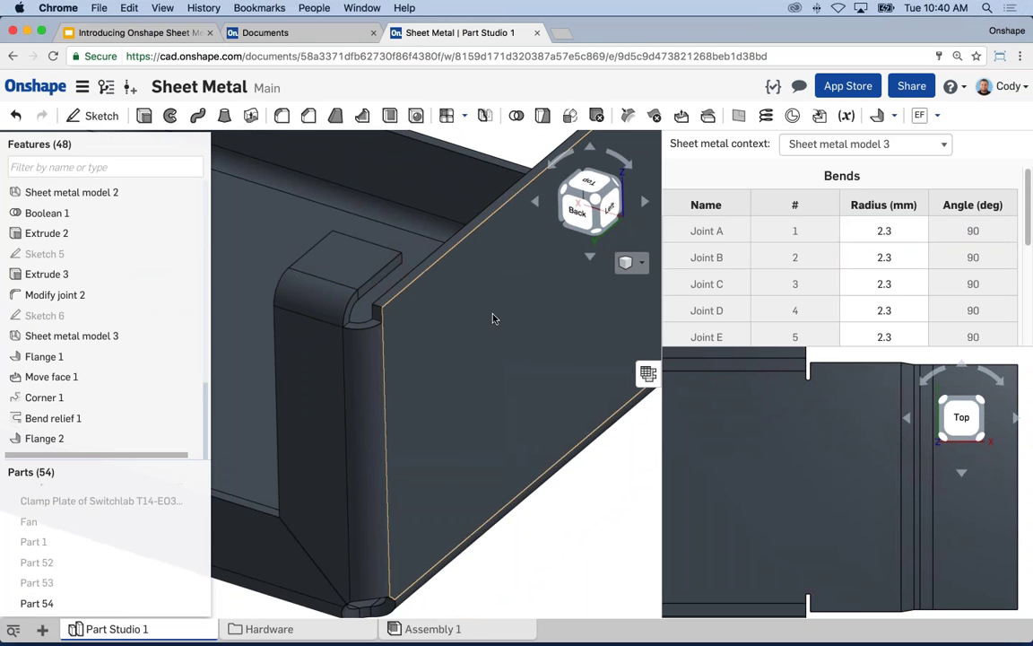
click(894, 115)
click(914, 187)
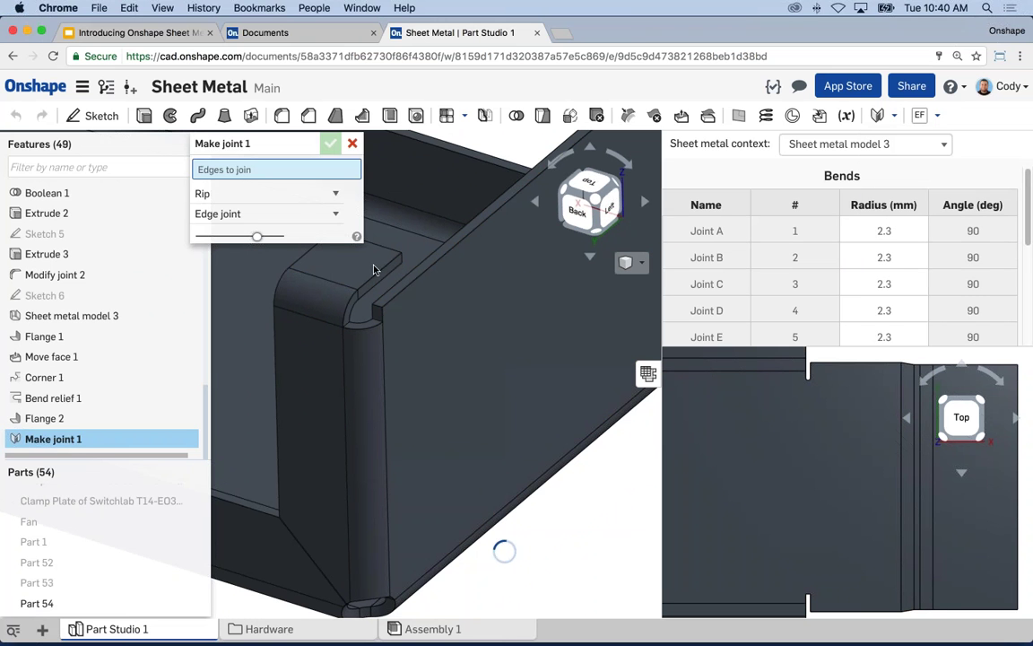
click(408, 285)
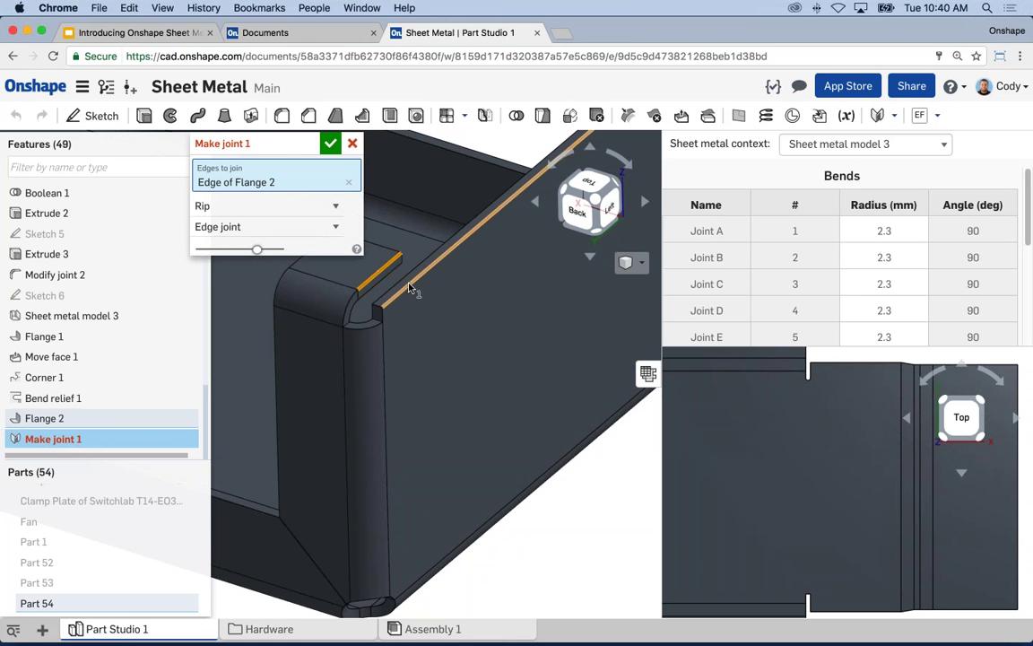
click(408, 285)
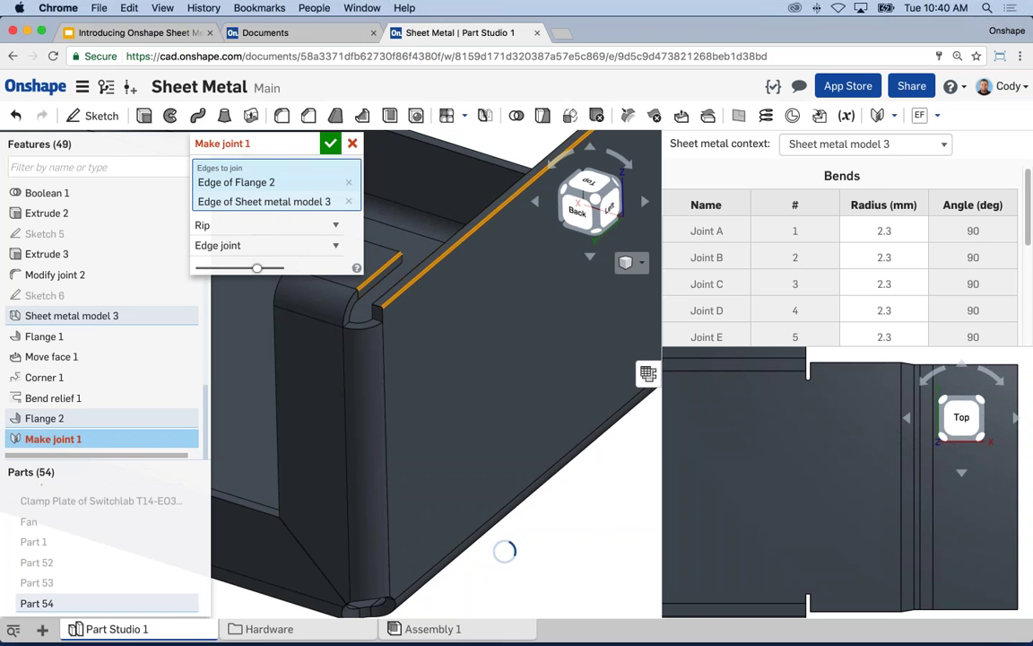
scroll(336, 262, up, 5)
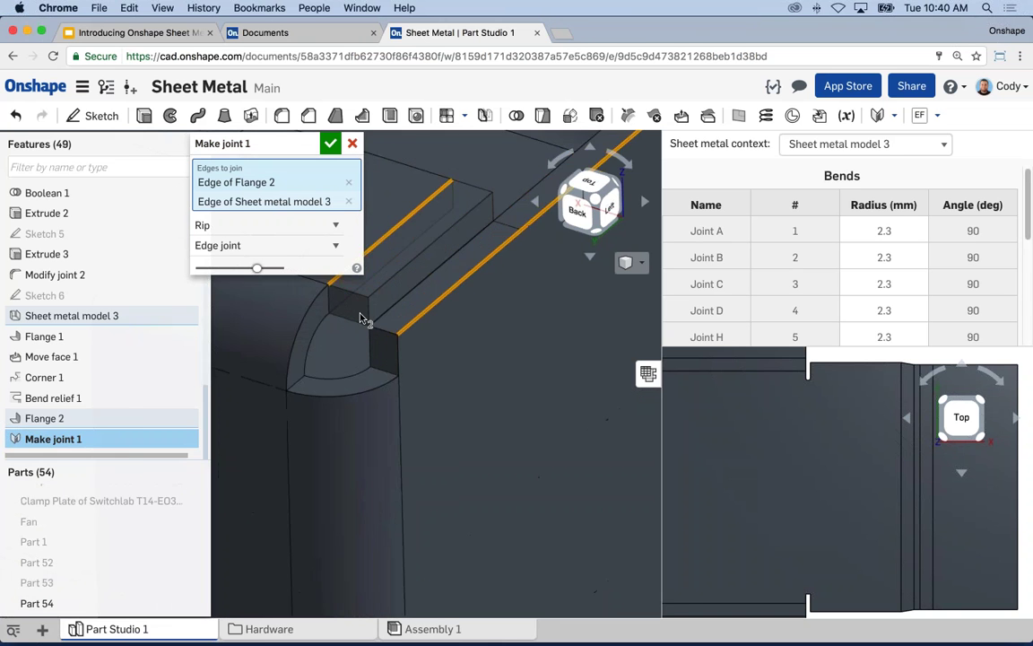
scroll(415, 332, down, 5)
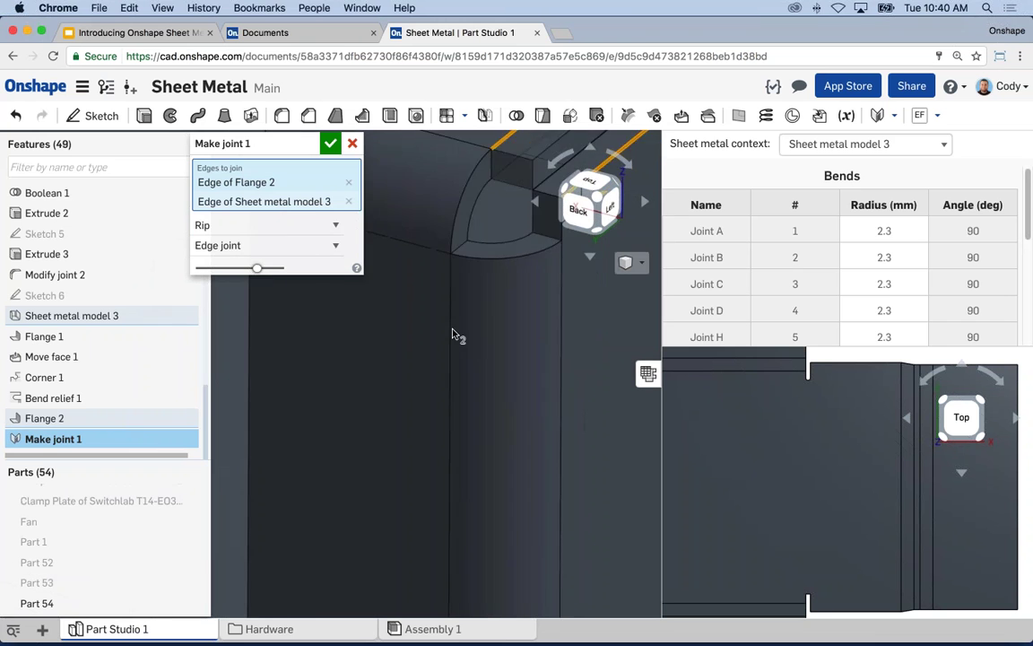
right_drag(421, 361, 428, 355)
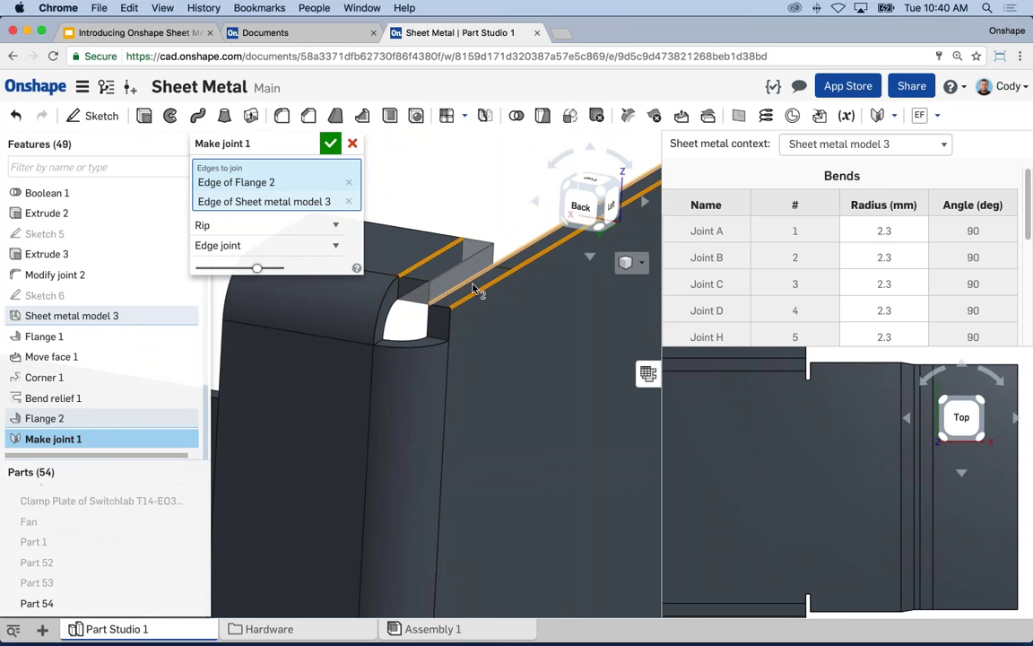
Try the Butt joint - Direction 1 and Butt joint - Direction 2 styles for the rip between the small flange and end wall.
click(296, 246)
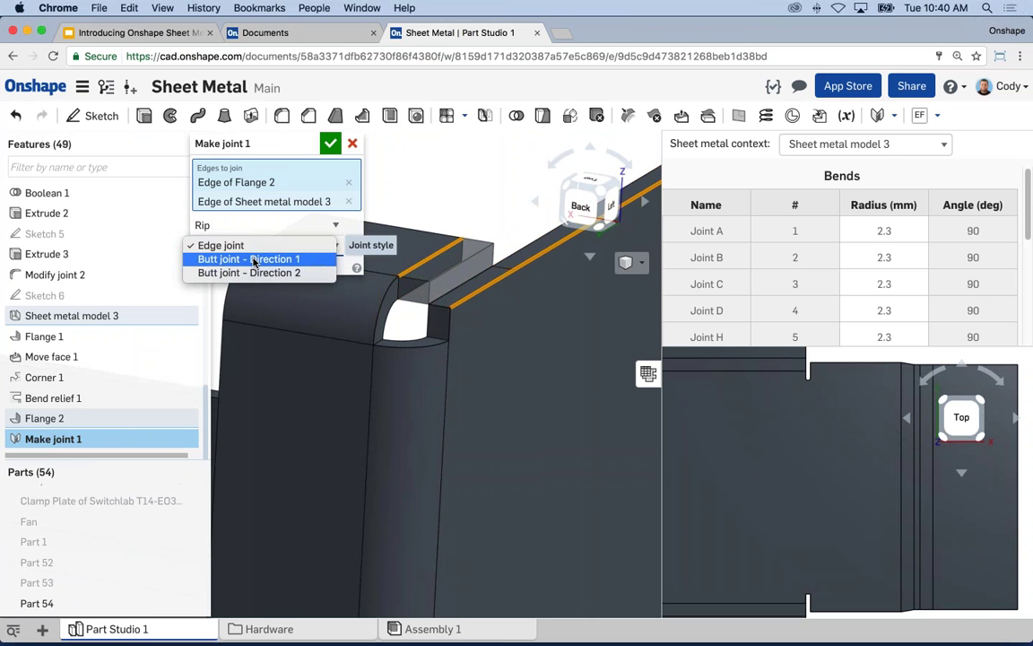
click(254, 260)
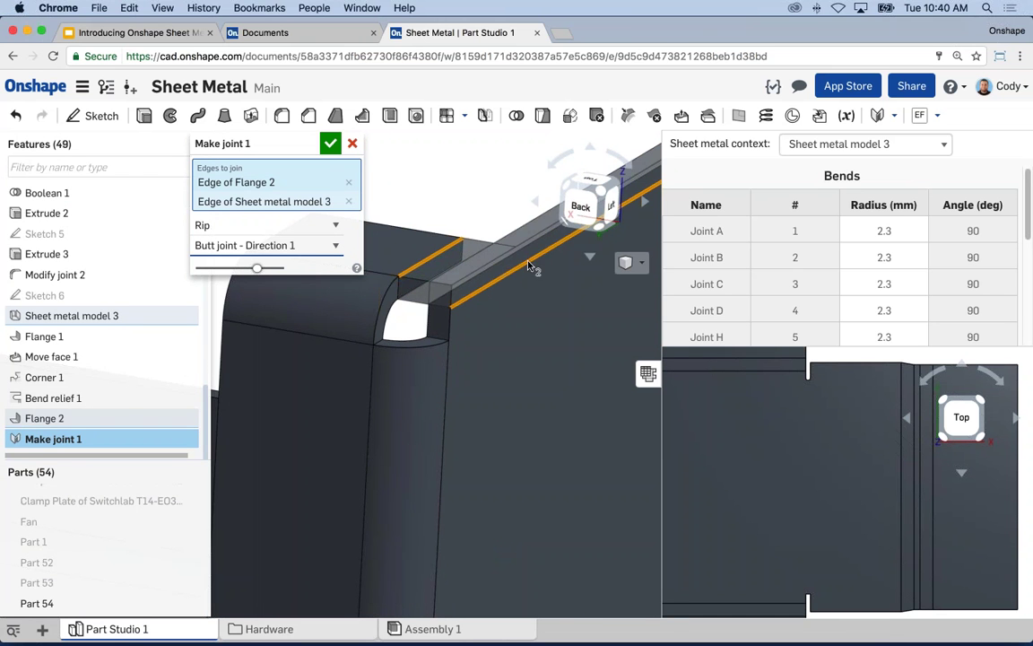
scroll(490, 309, up, 2)
middle_drag(492, 324, 420, 335)
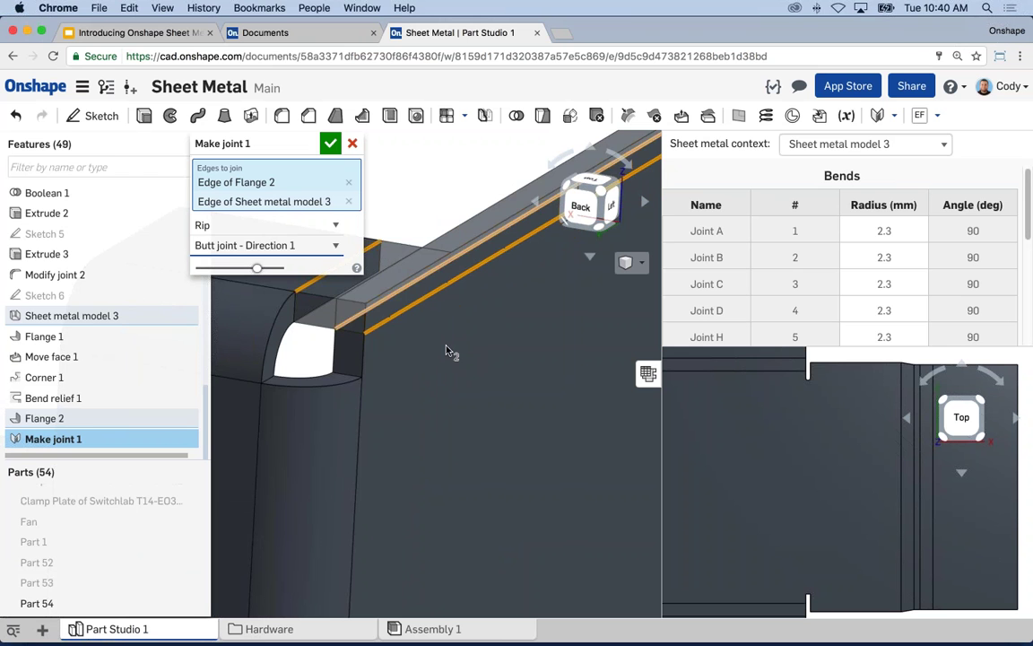
click(269, 244)
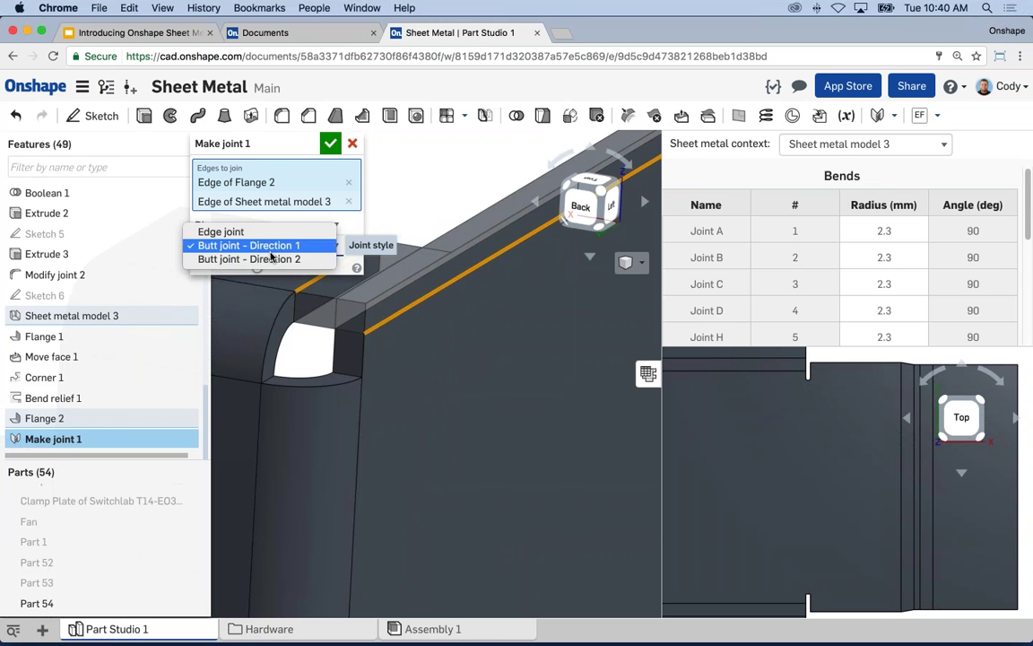
click(247, 259)
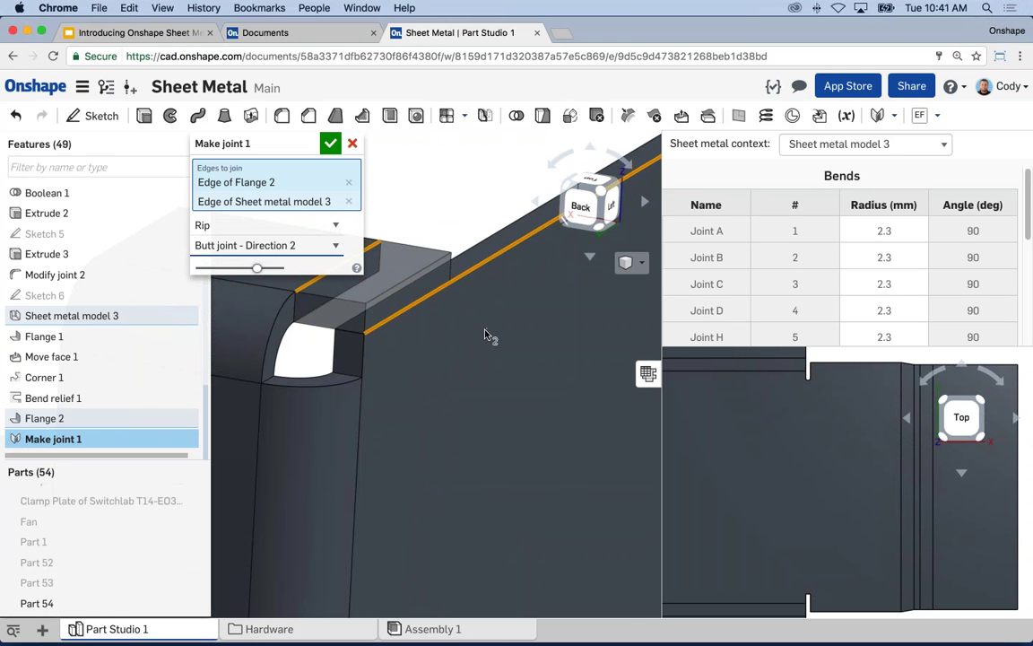
scroll(485, 334, up, 10)
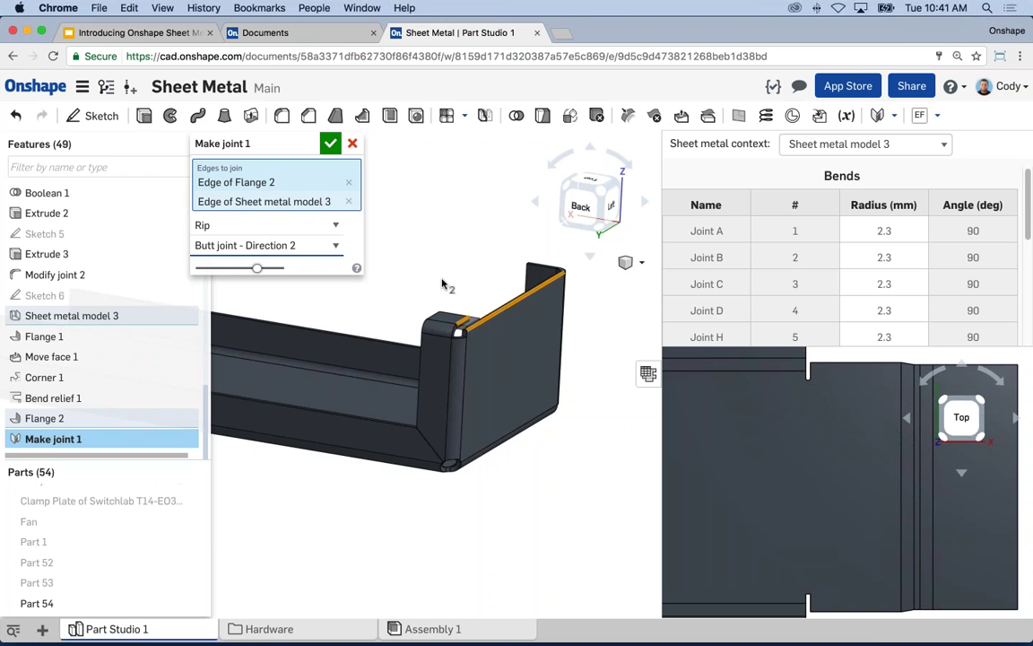
Set the rip's joint style to Edge joint and finish the Make joint feature.
click(284, 244)
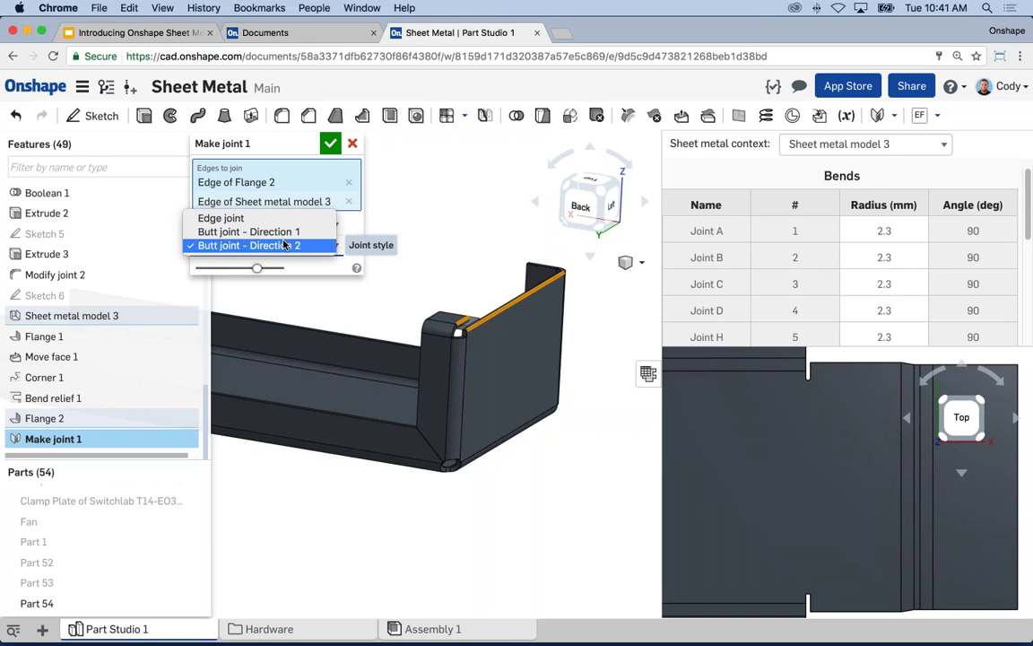
click(244, 218)
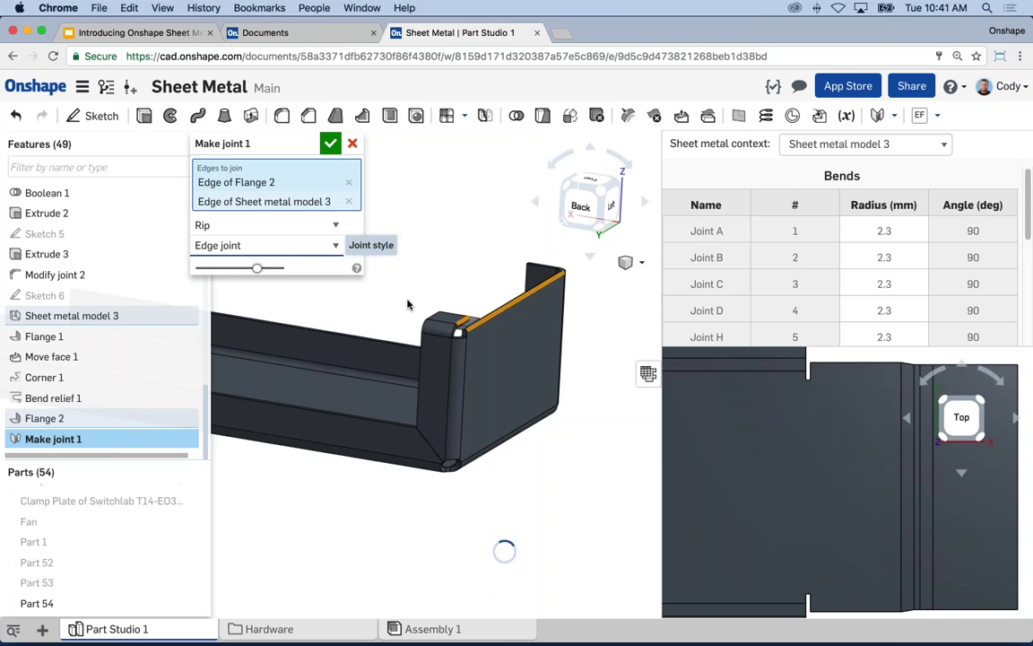
scroll(483, 335, up, 5)
scroll(560, 346, down, 3)
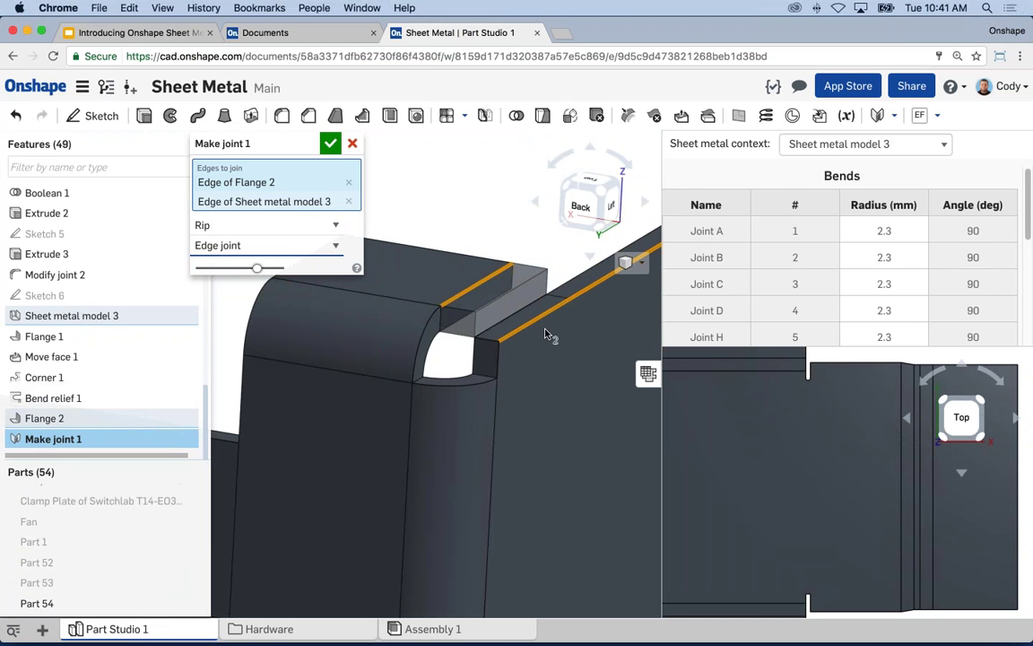
click(331, 144)
scroll(490, 221, down, 10)
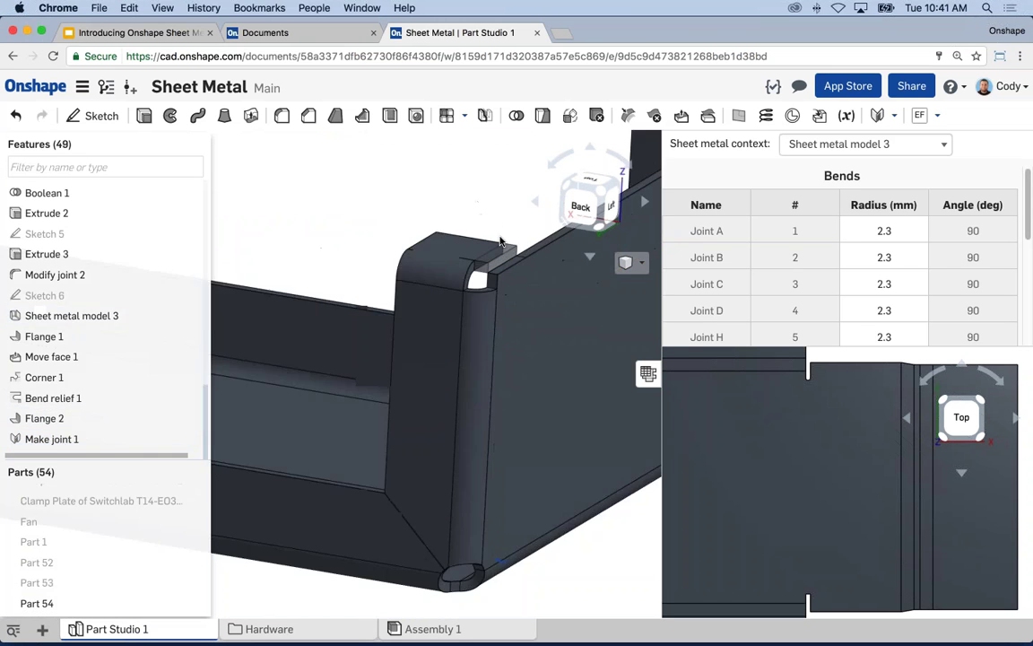
Show all parts of the enclosure and close the sheet metal table and flat pattern view.
right_drag(473, 224, 522, 399)
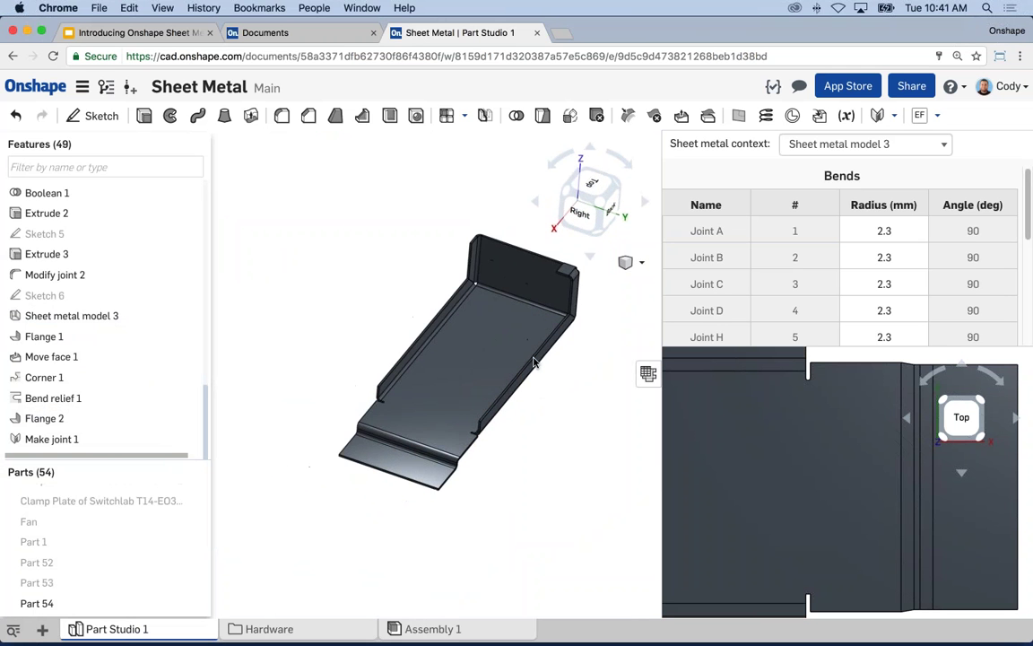
scroll(538, 405, up, 2)
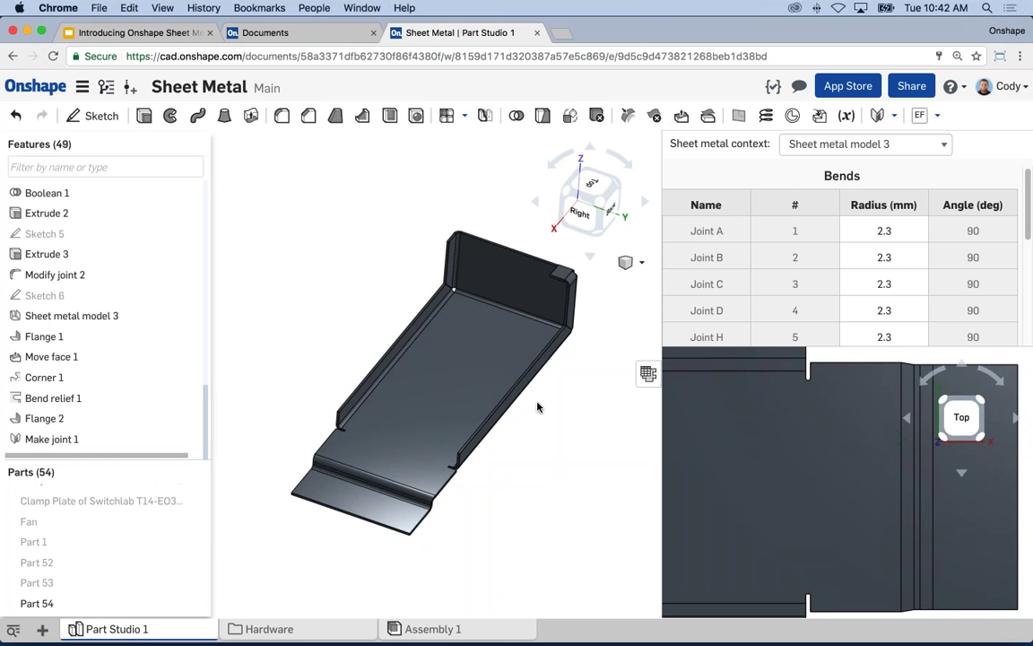
right_click(297, 195)
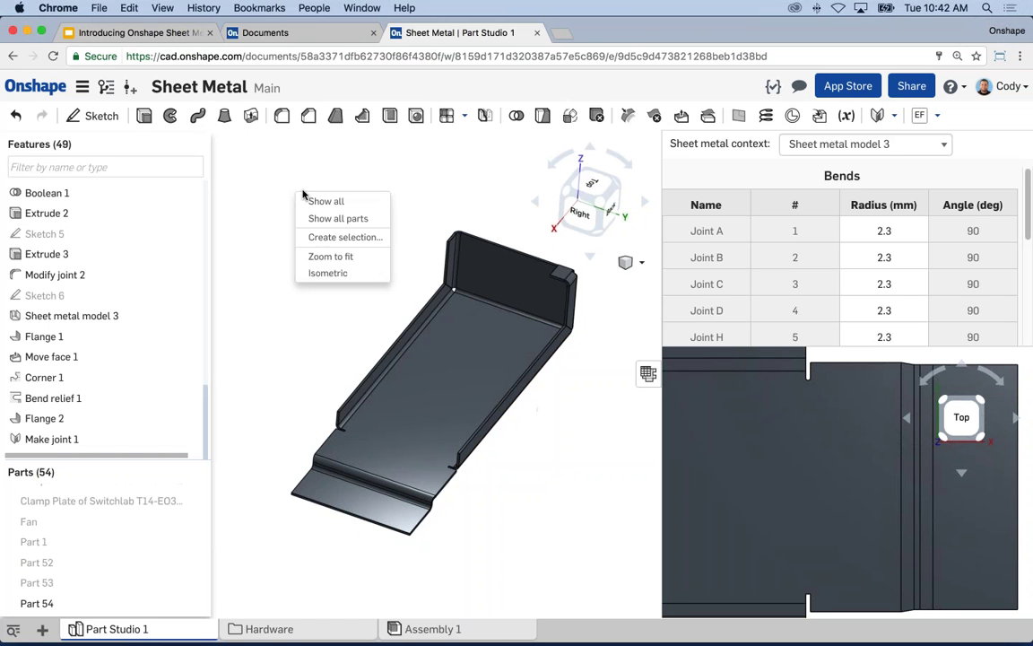
click(329, 220)
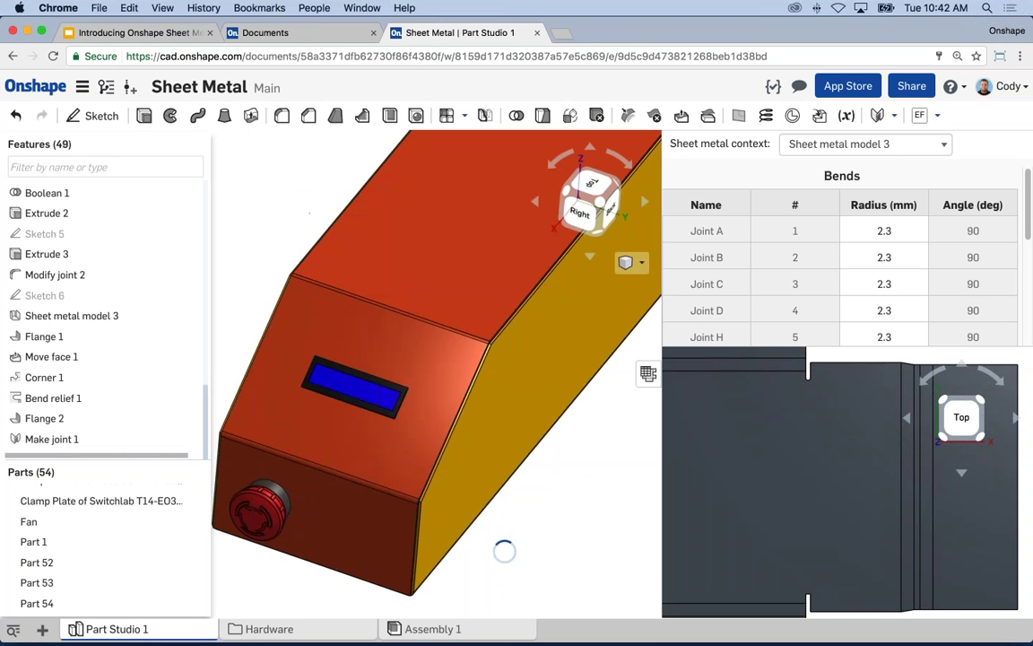
click(649, 374)
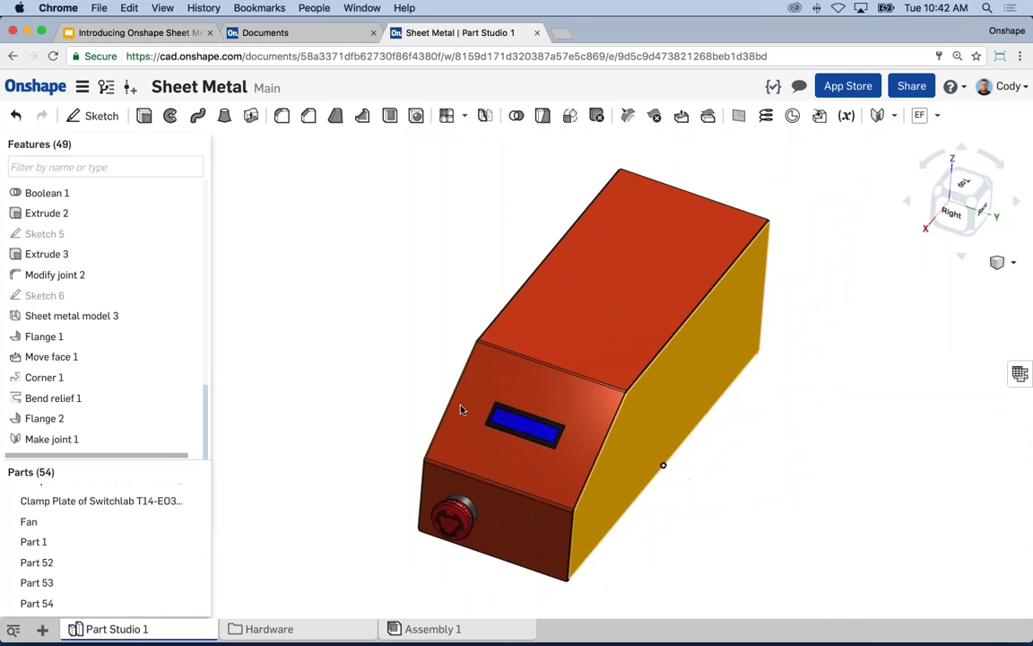
Hide the red cover, Part 52, and the translucent enclosure body, Part 1, to expose the electronics.
click(190, 562)
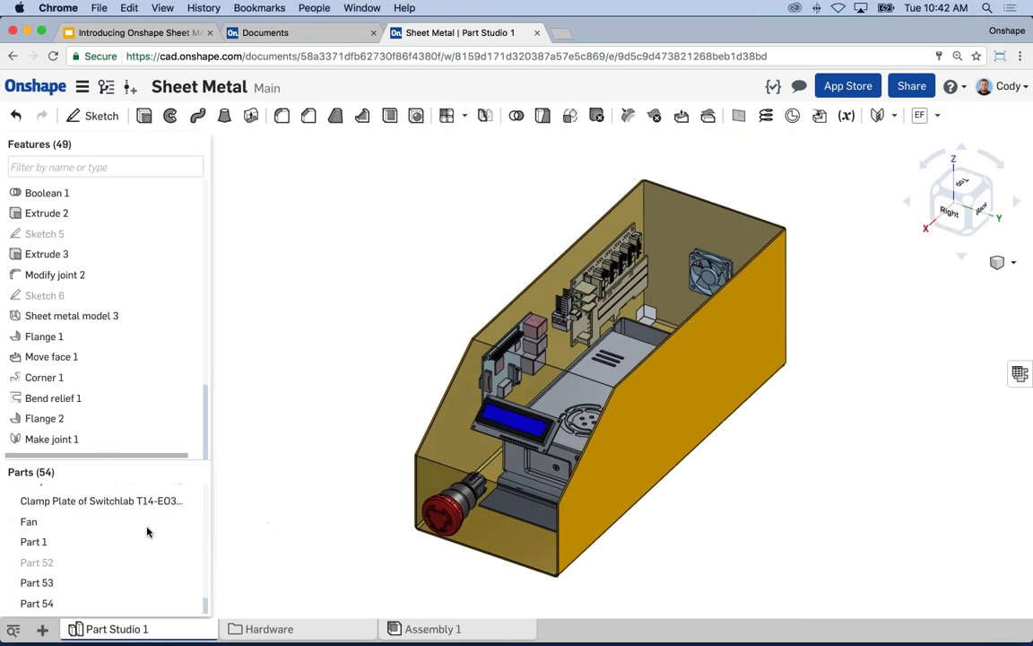
scroll(180, 522, up, 15)
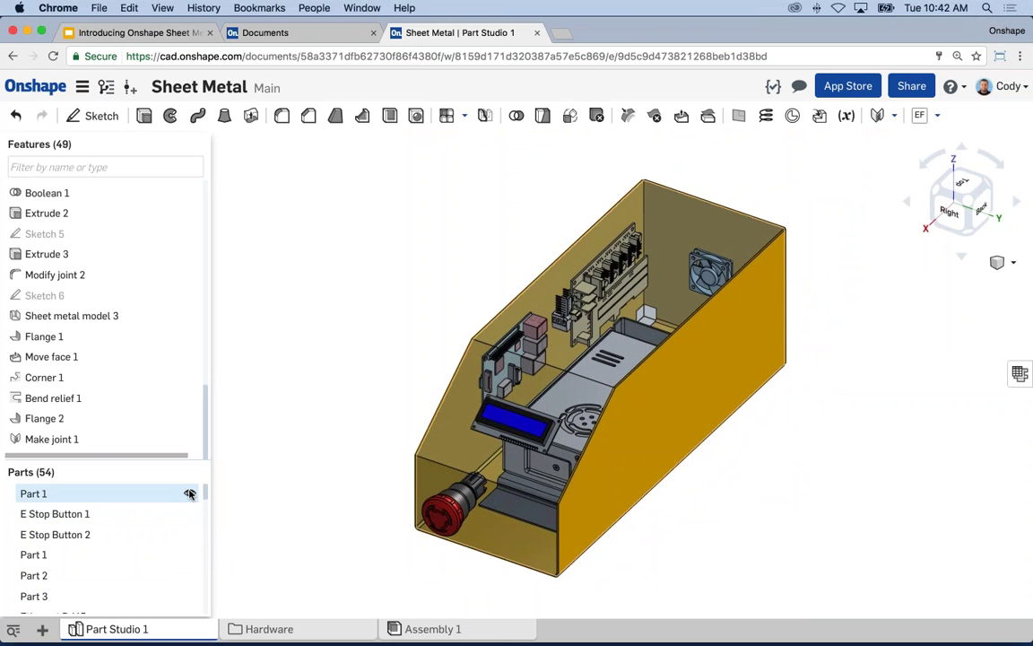
click(189, 493)
middle_drag(486, 392, 479, 374)
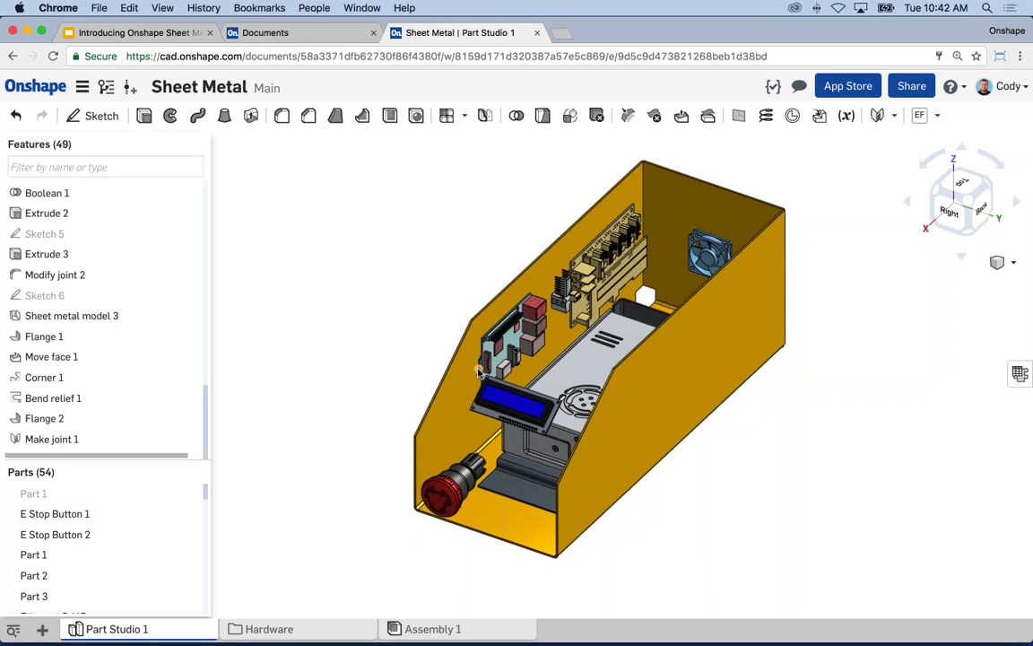
Examine the circuit boards, display and surrounding components inside the open yellow enclosure up close.
scroll(480, 370, up, 3)
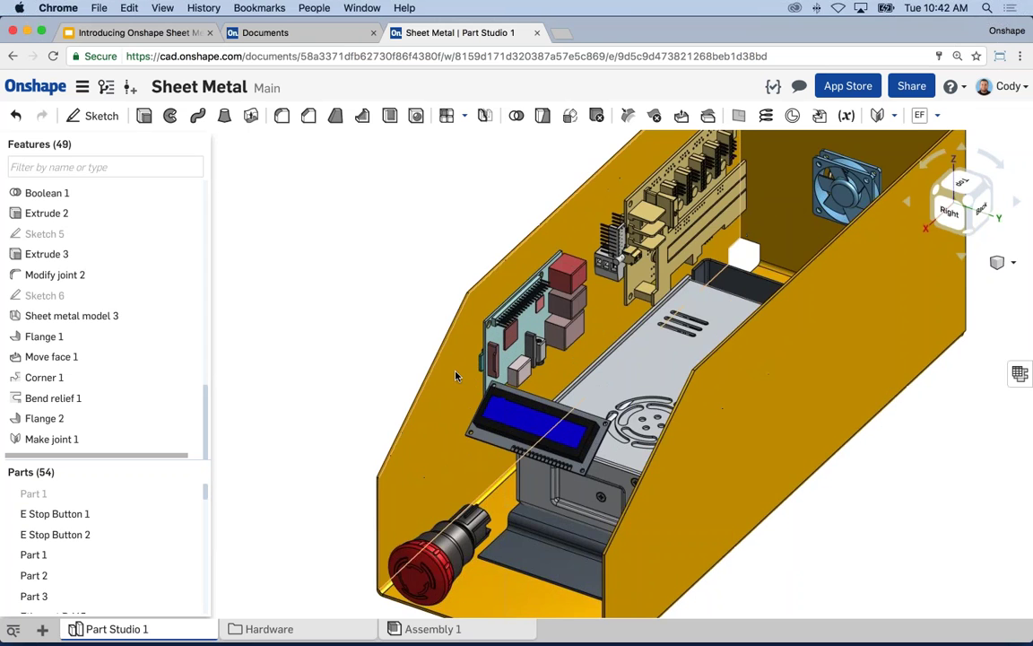
scroll(482, 325, up, 2)
mouse_move(482, 324)
right_down()
mouse_move(496, 319)
mouse_move(484, 323)
right_up()
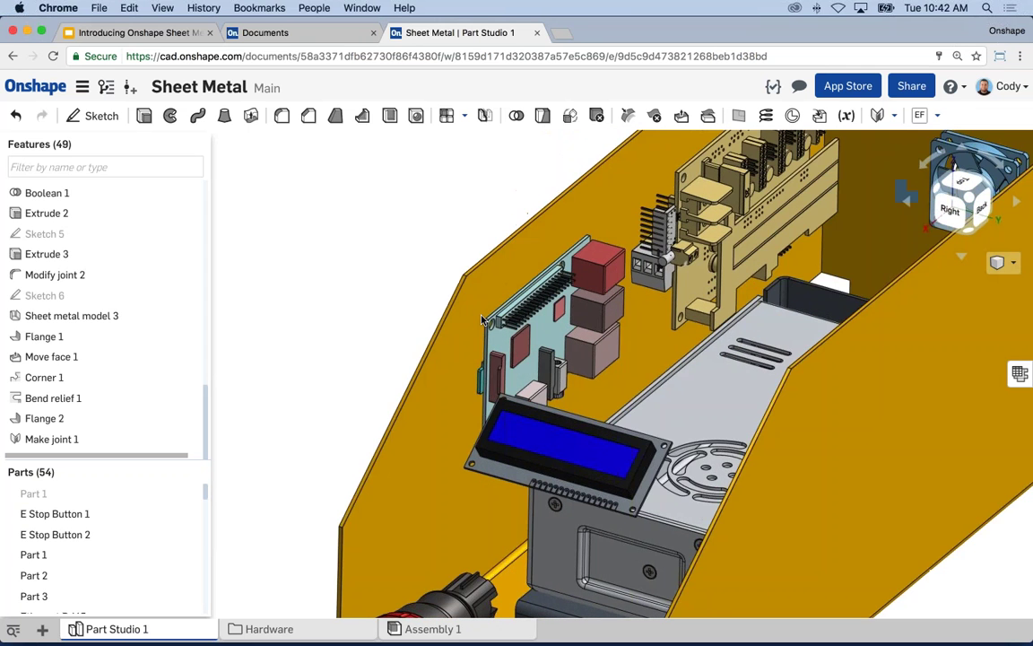
scroll(484, 323, up, 2)
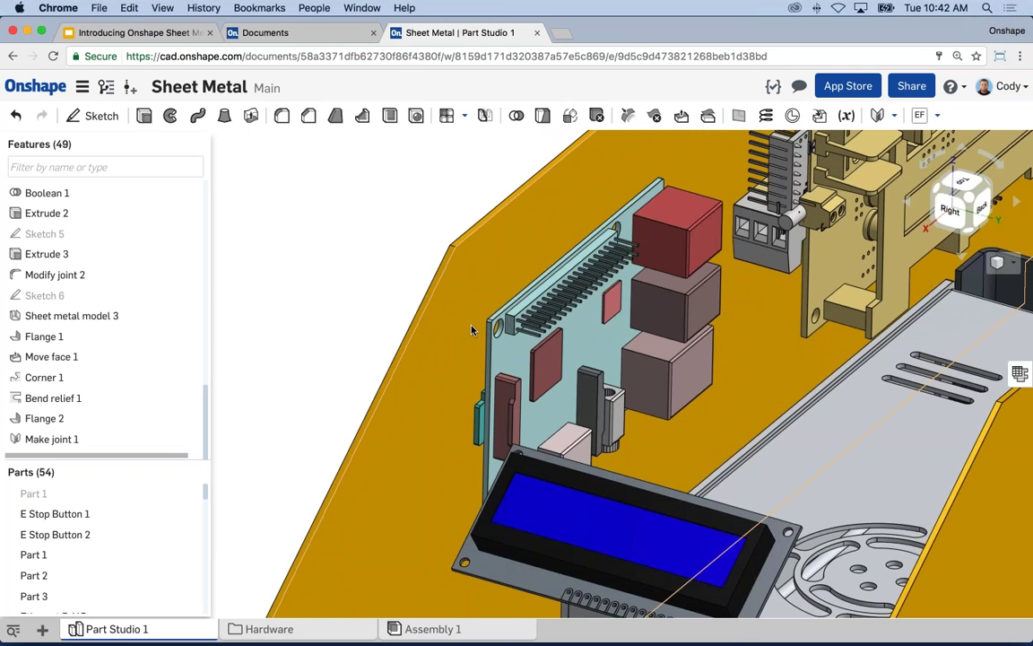
scroll(471, 331, down, 4)
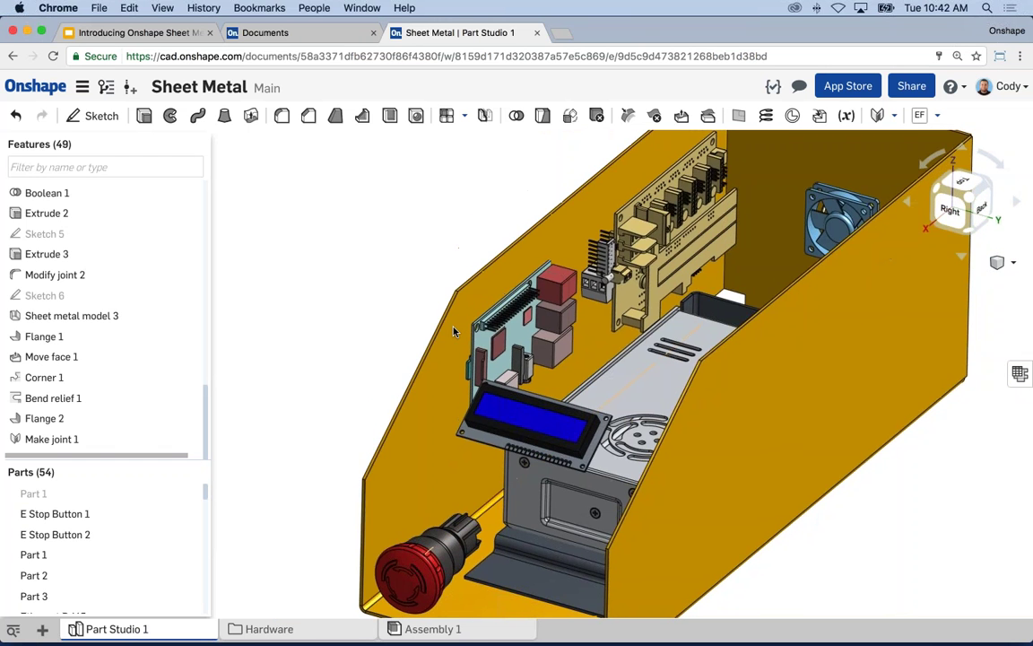
scroll(453, 325, up, 2)
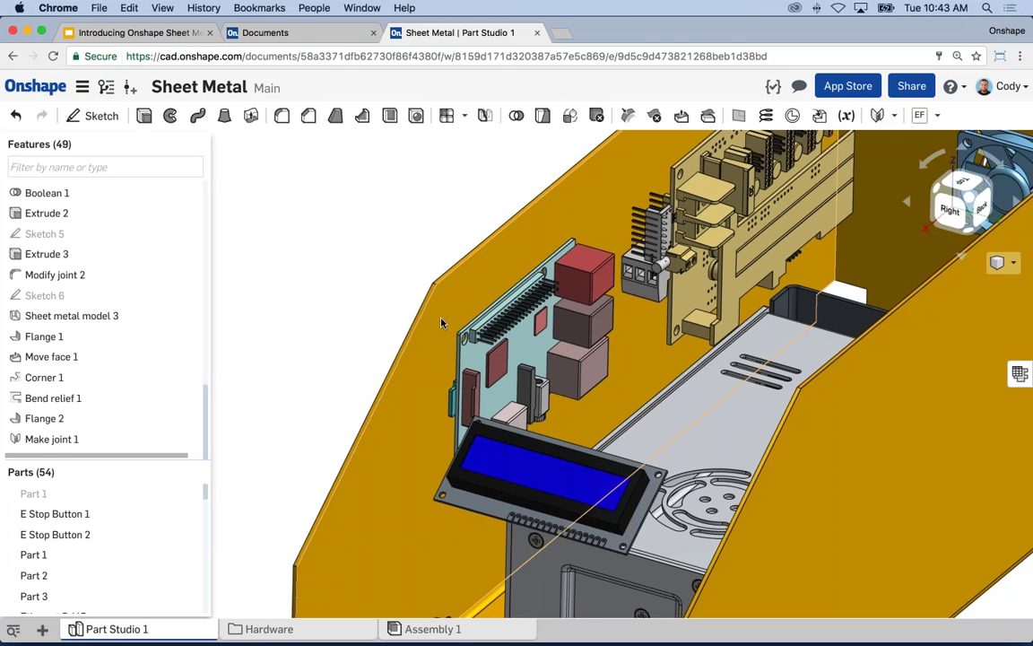
scroll(441, 323, down, 3)
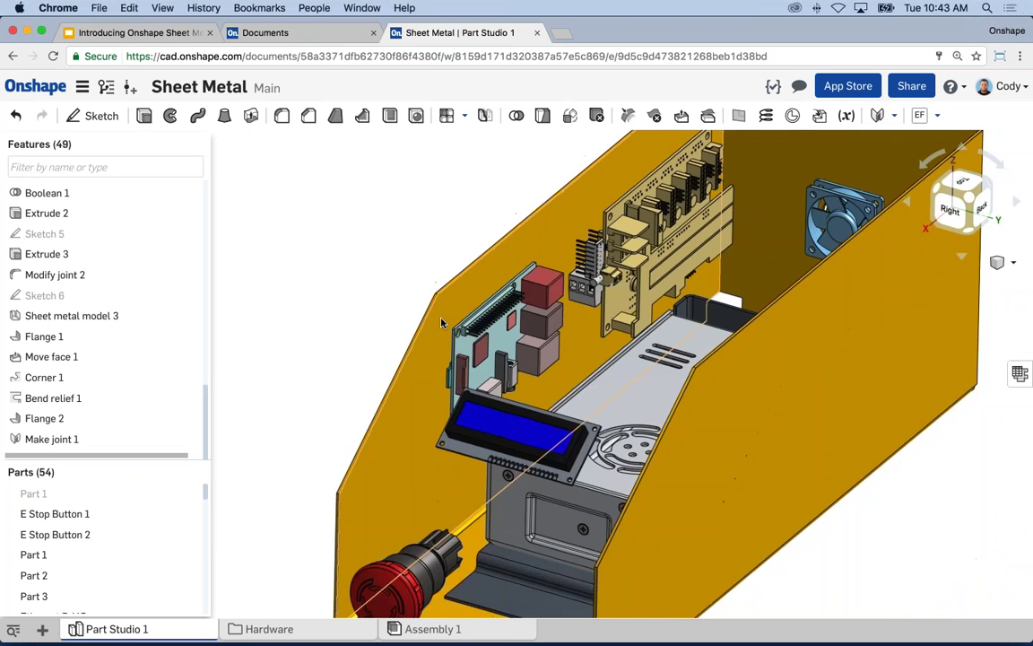
scroll(446, 345, down, 2)
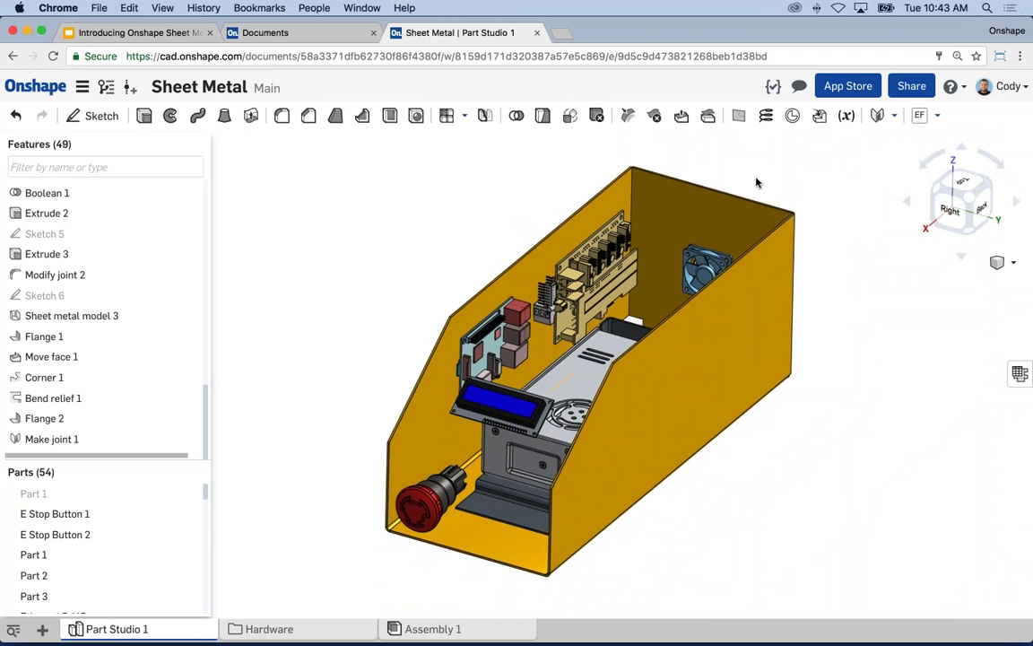
Finish the sheet metal model of the yellow enclosure body, Part 53.
click(893, 117)
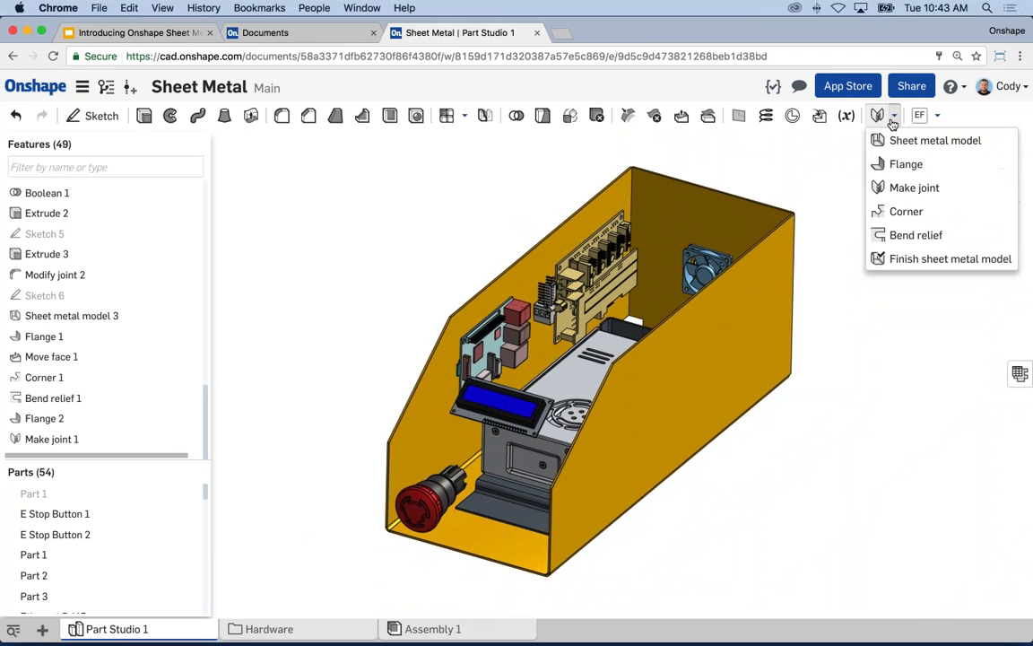
click(932, 260)
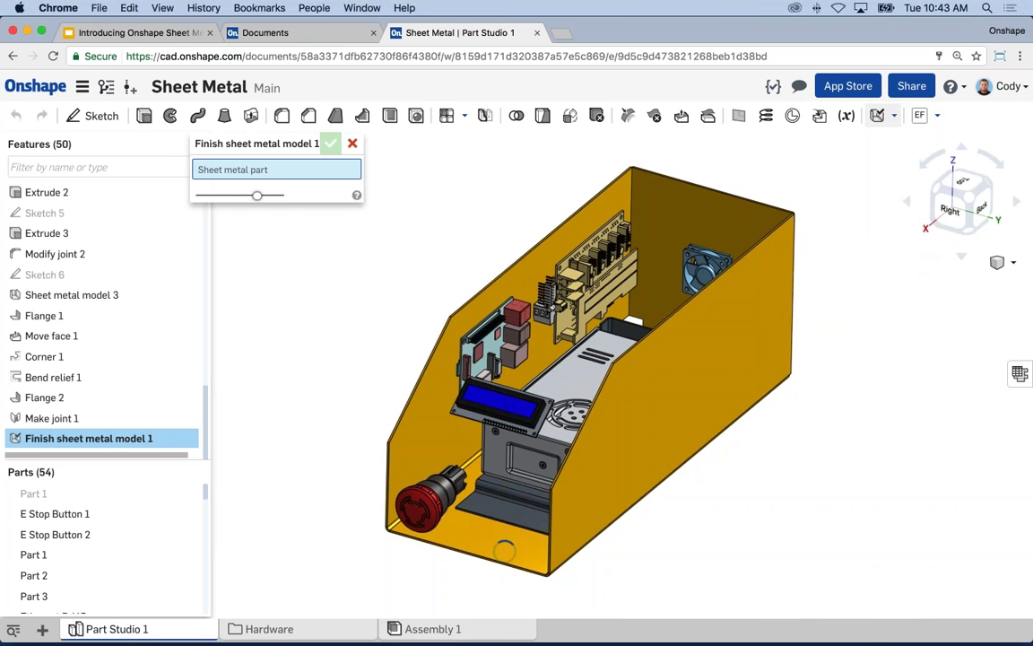
click(788, 340)
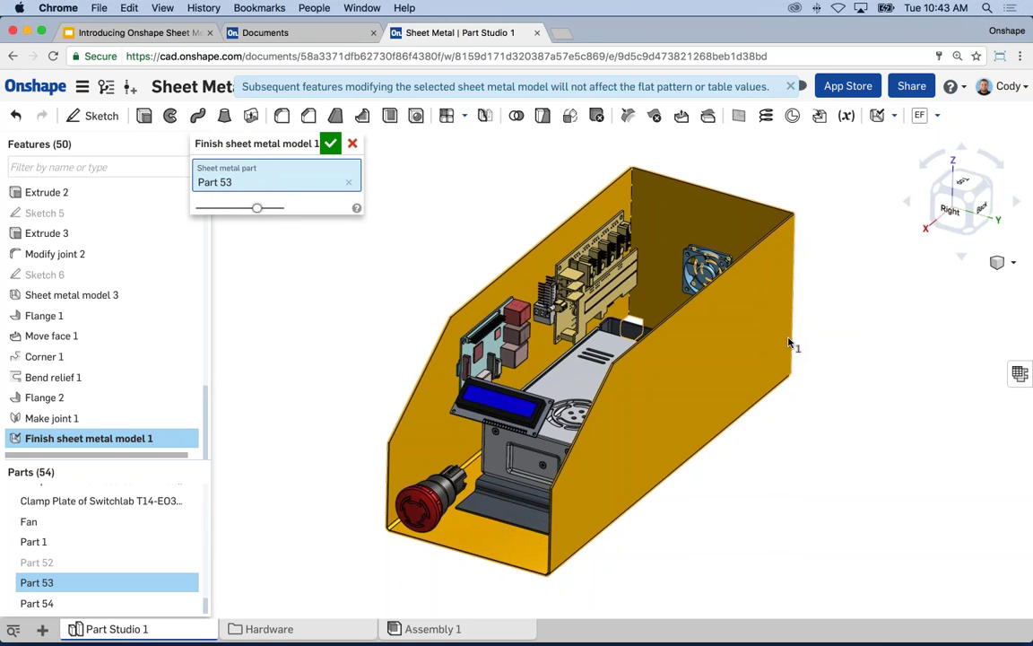
click(330, 142)
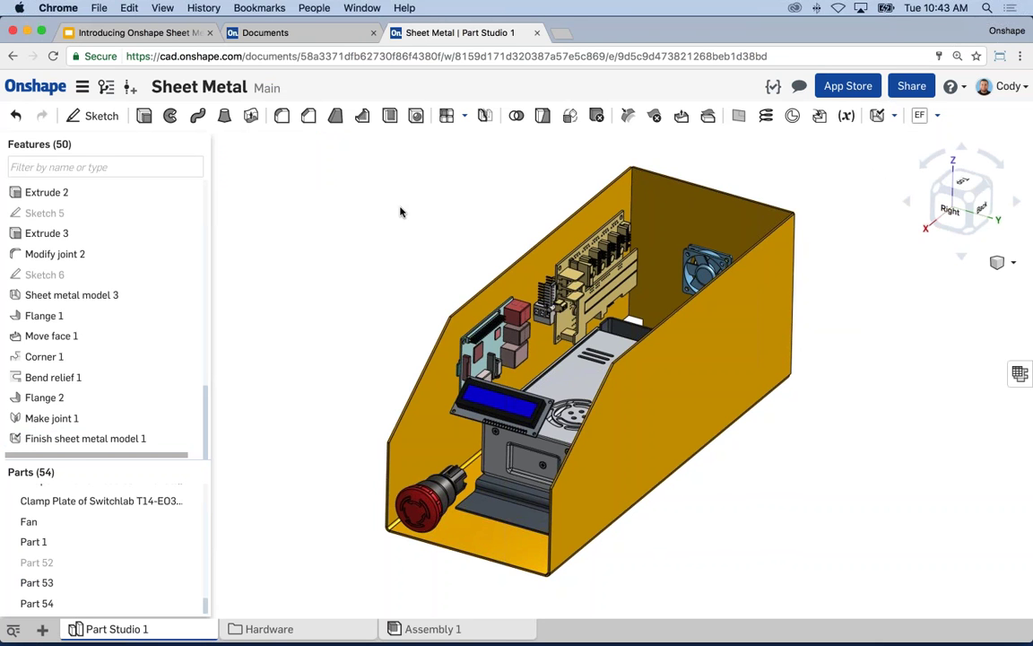
Start a sketch on the inner face of the enclosure wall behind the circuit boards and hide Part 53.
right_click(519, 275)
click(556, 292)
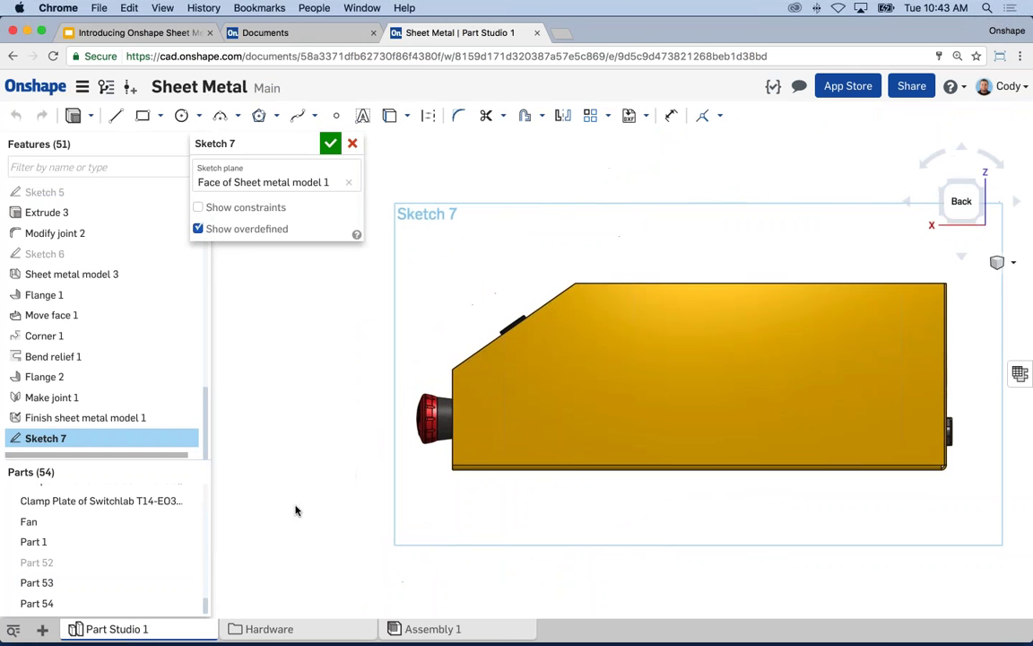
click(192, 582)
Project the four mounting hole edges of the teal circuit board into the sketch.
scroll(639, 309, up, 2)
scroll(639, 309, up, 4)
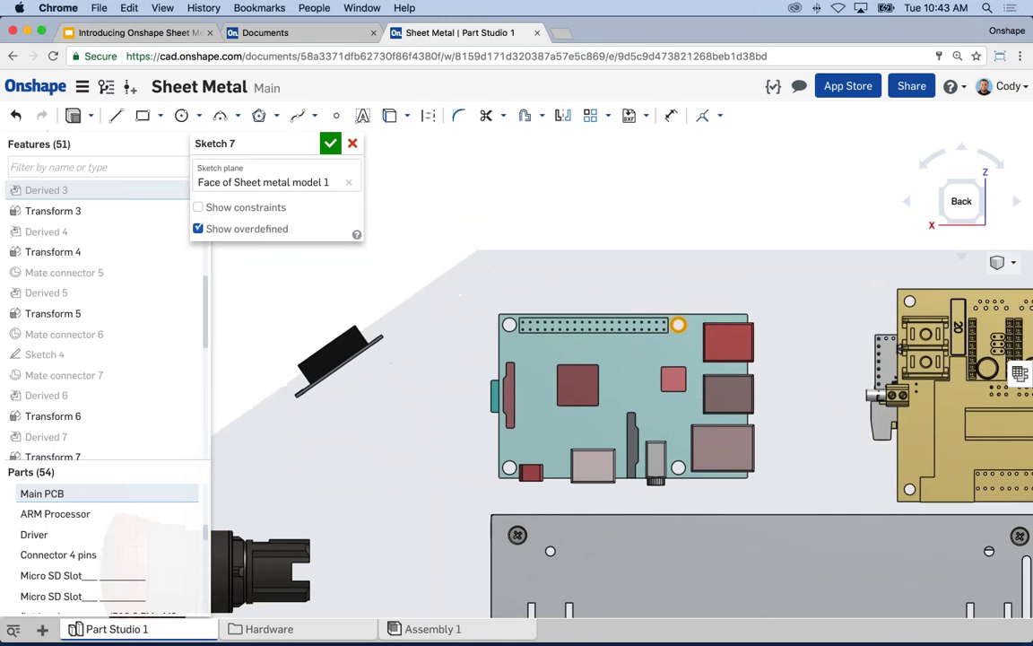
click(509, 323)
click(509, 468)
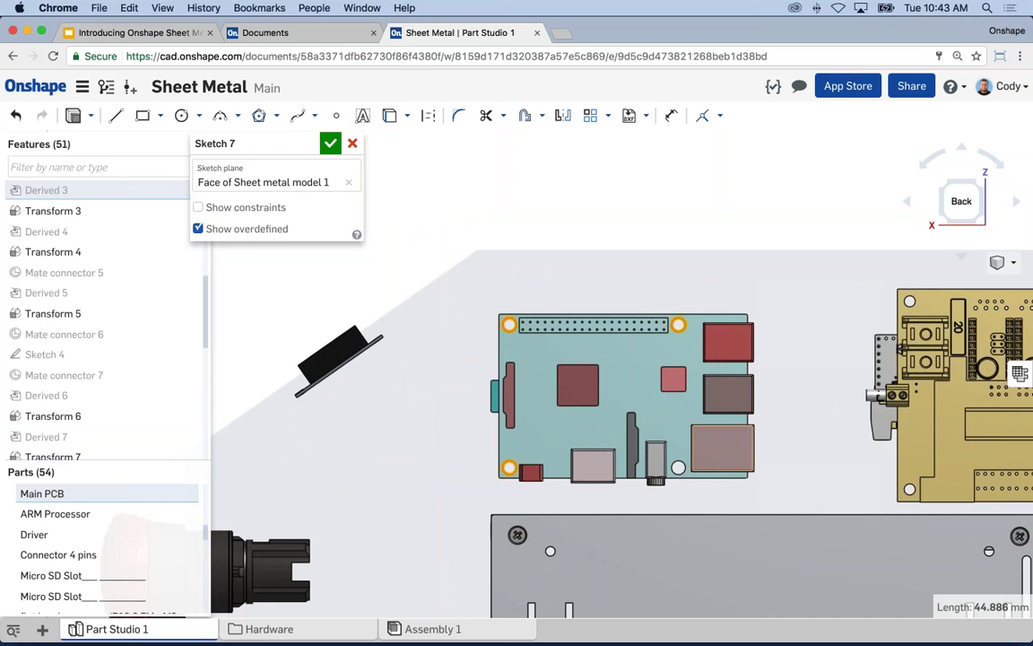
click(678, 467)
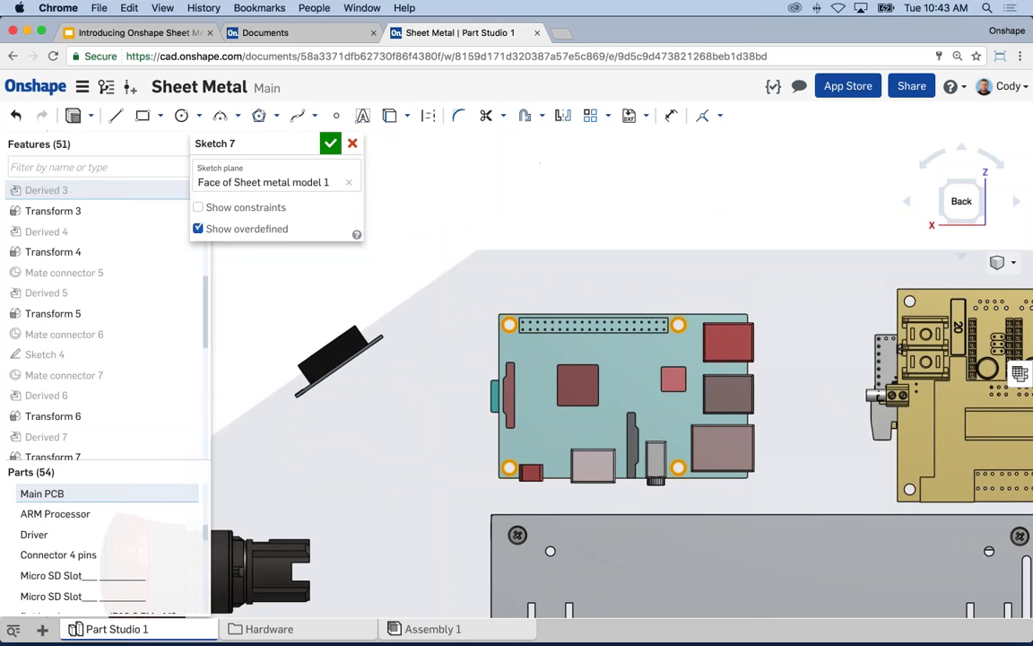
click(538, 164)
right_drag(562, 177, 502, 117)
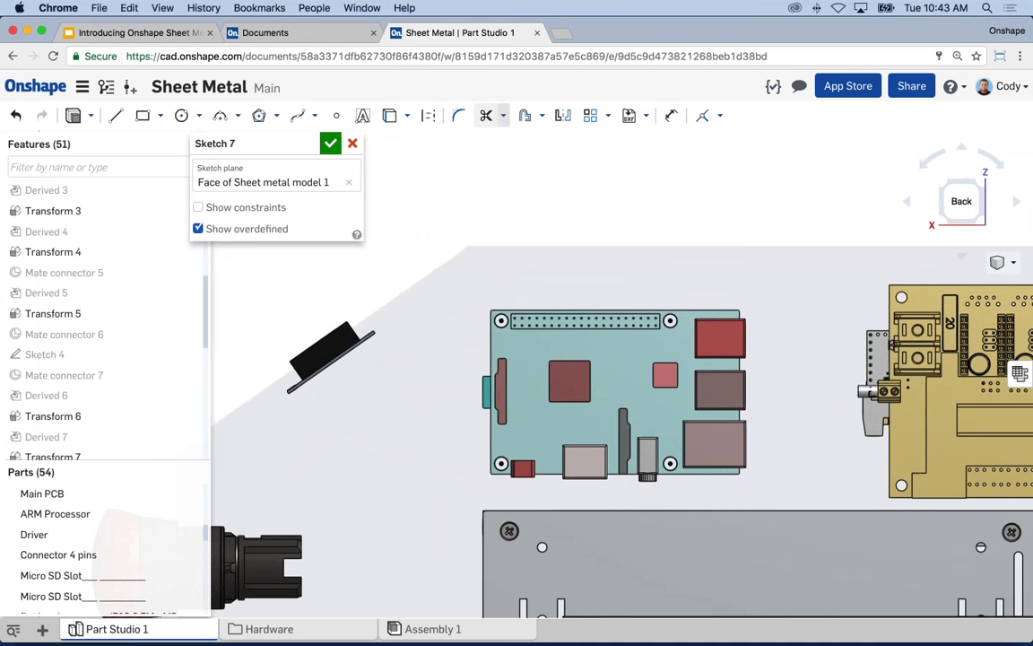
Offset each of the four mounting hole circles outward by 2 mm.
click(525, 115)
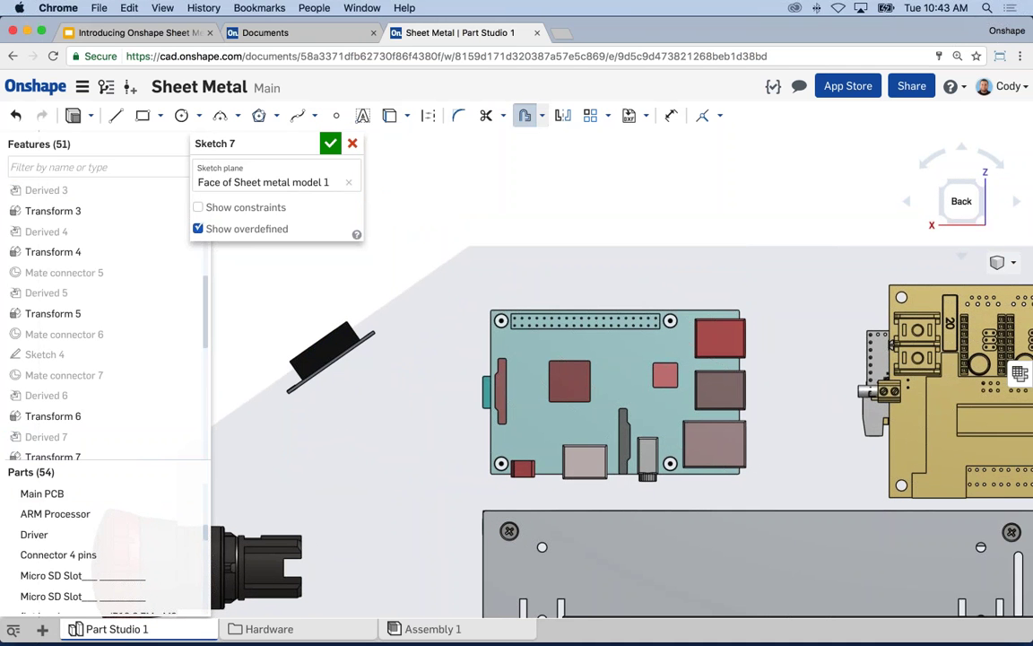
click(494, 315)
click(461, 285)
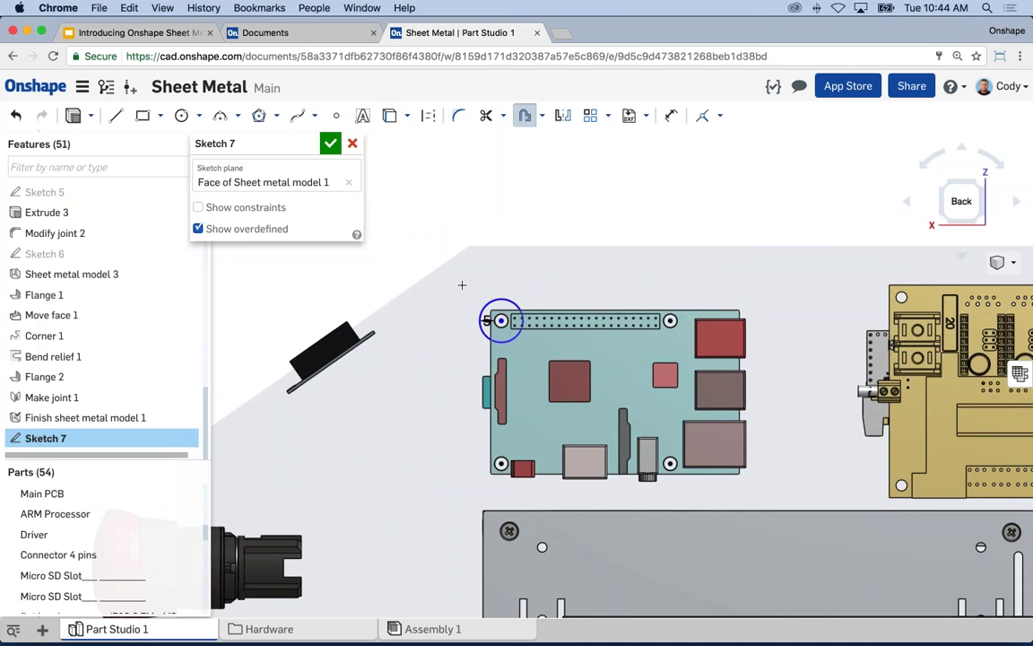
key(Return)
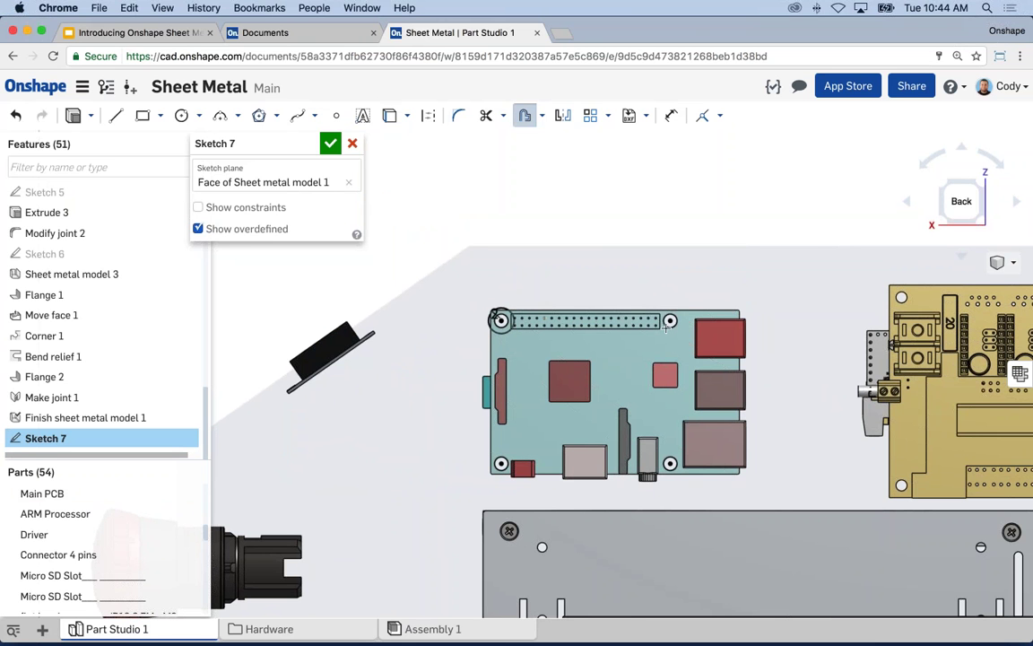
click(681, 278)
key(Return)
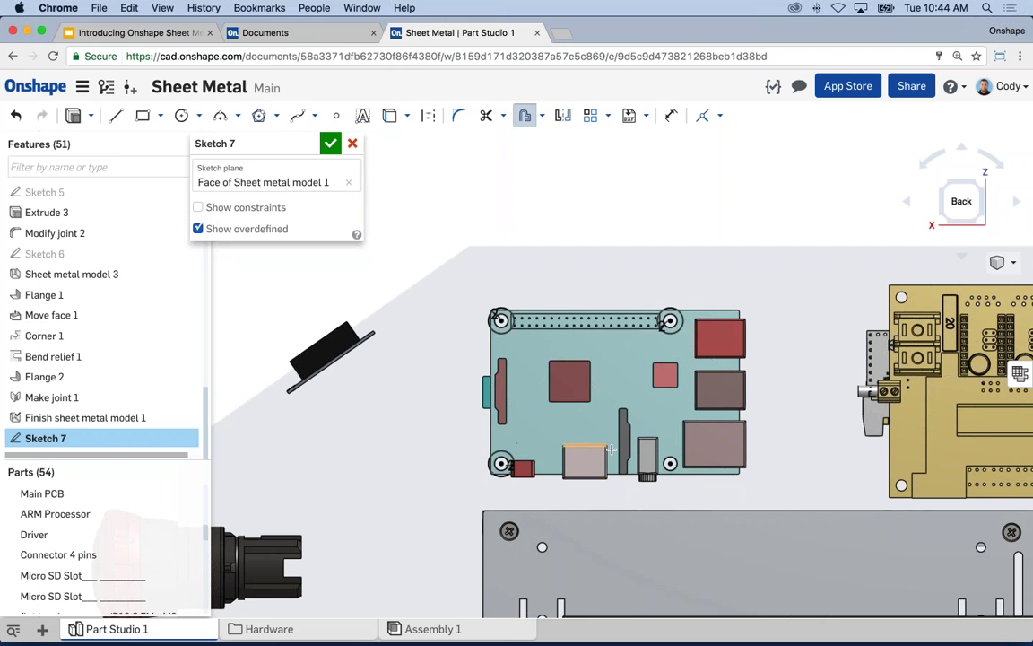
click(753, 485)
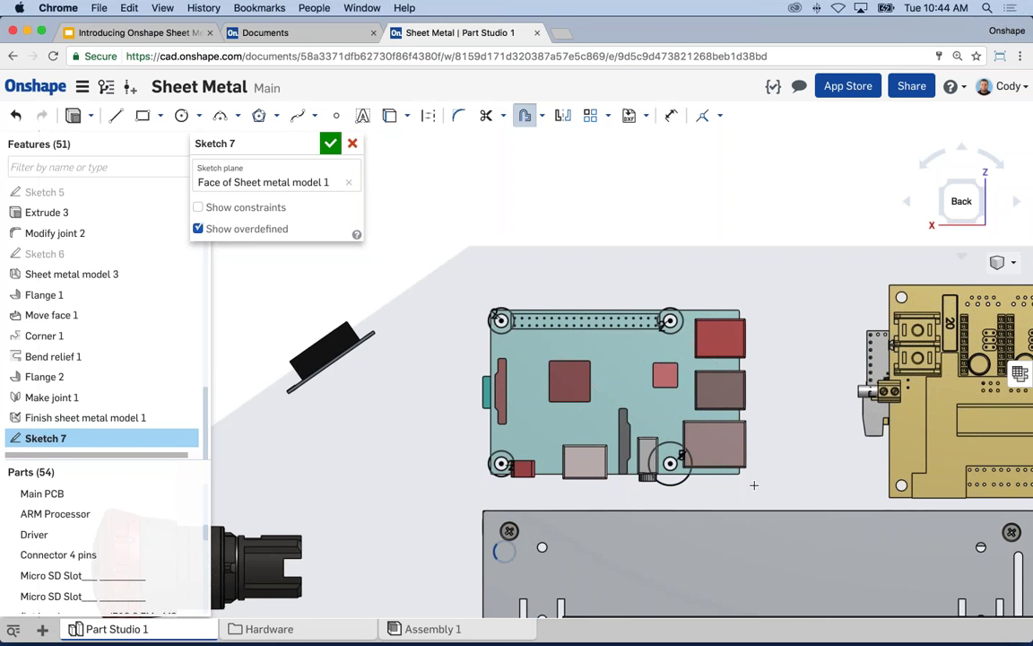
Finish the mounting hole sketch and show the yellow enclosure body, Part 53, again.
mouse_move(754, 485)
right_down()
mouse_move(583, 377)
mouse_move(391, 284)
mouse_move(457, 242)
mouse_move(415, 168)
right_up()
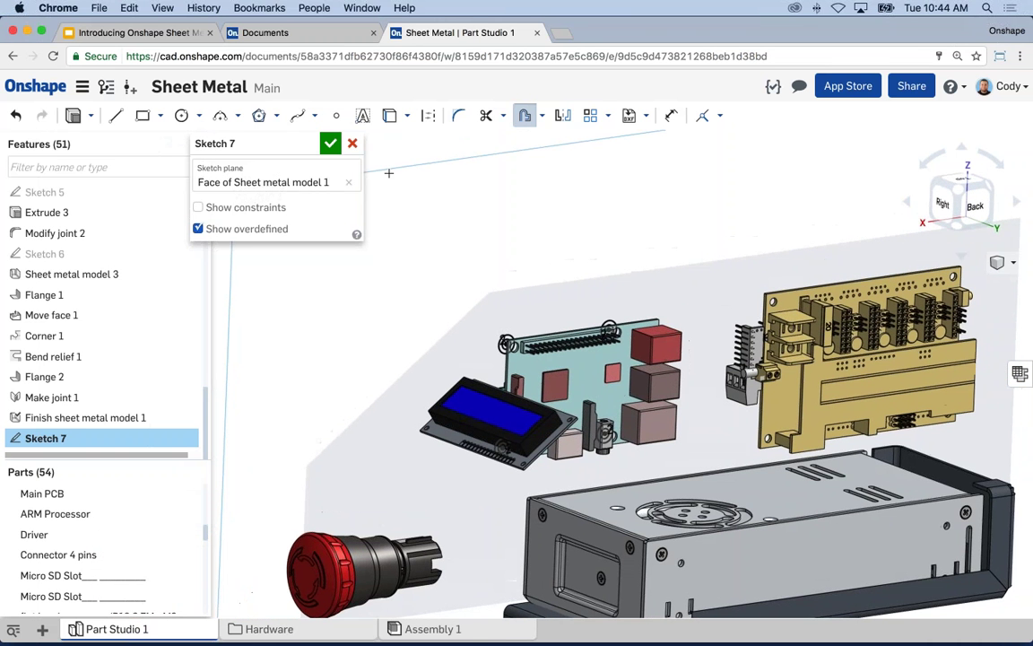
click(331, 145)
key(f)
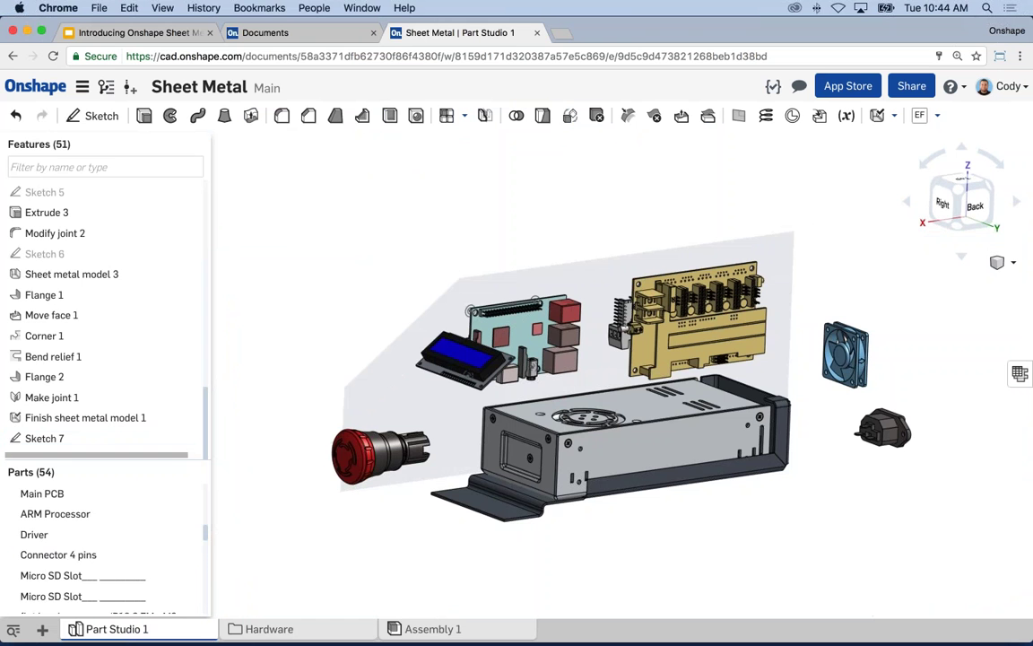
scroll(203, 553, down, 5)
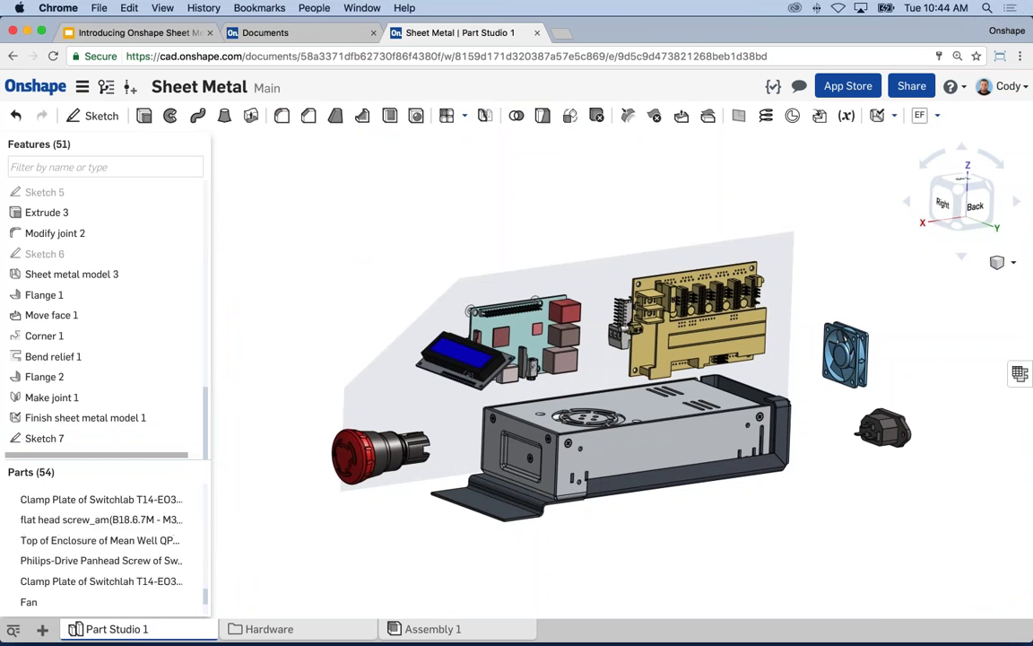
scroll(189, 592, down, 2)
click(191, 586)
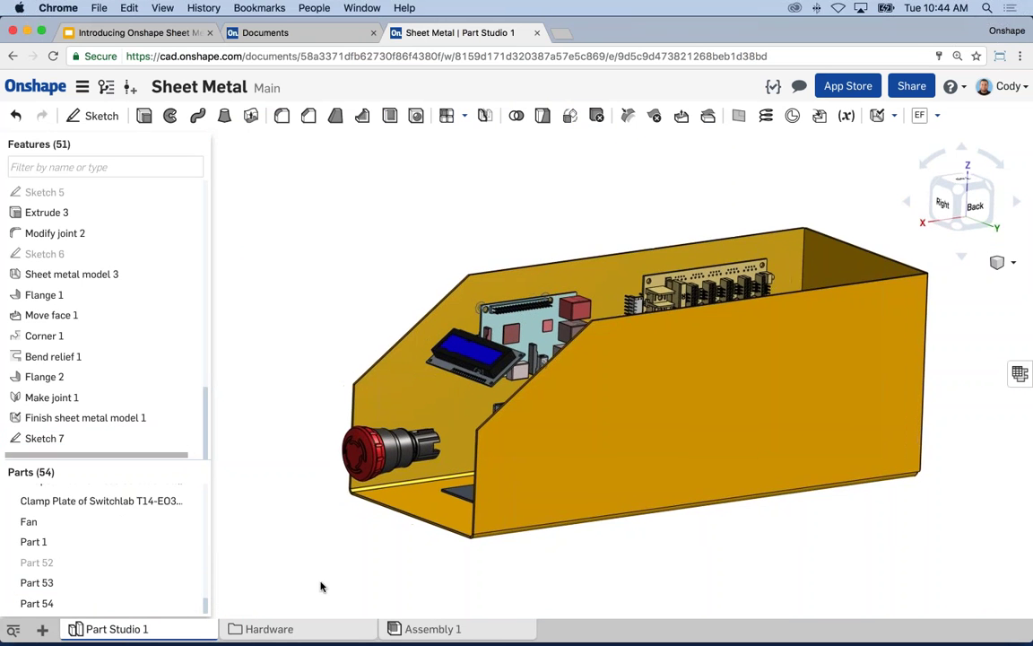
Extrude Sketch 7 with the Up to face end type, ending at the face of the teal circuit board.
click(144, 116)
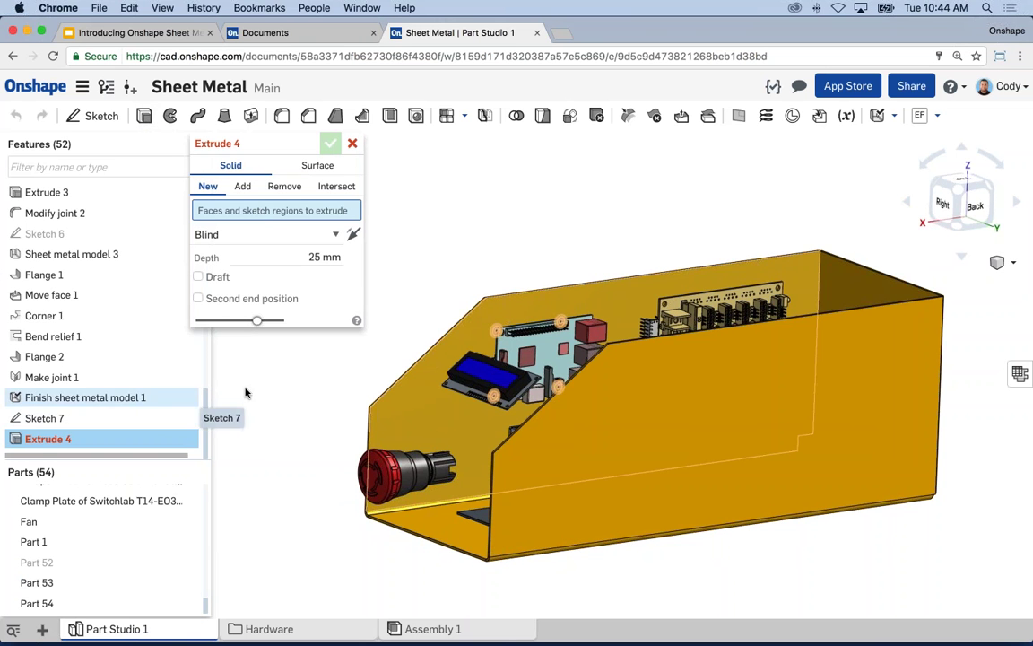
click(89, 418)
mouse_move(323, 364)
right_down()
mouse_move(362, 376)
mouse_move(357, 401)
mouse_move(385, 395)
right_up()
scroll(510, 379, up, 5)
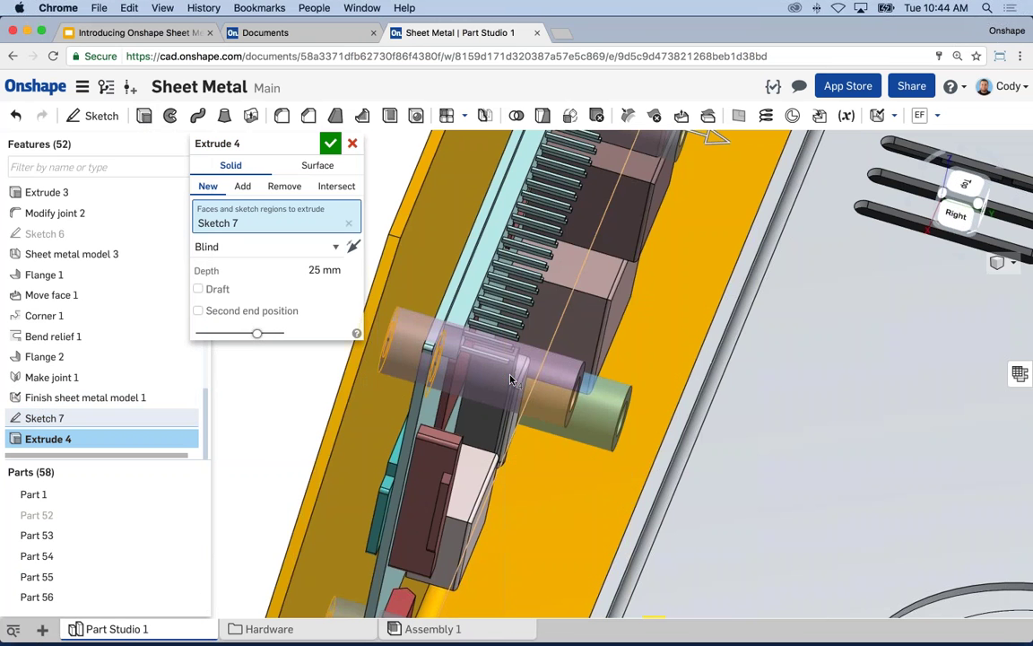
click(260, 246)
click(224, 288)
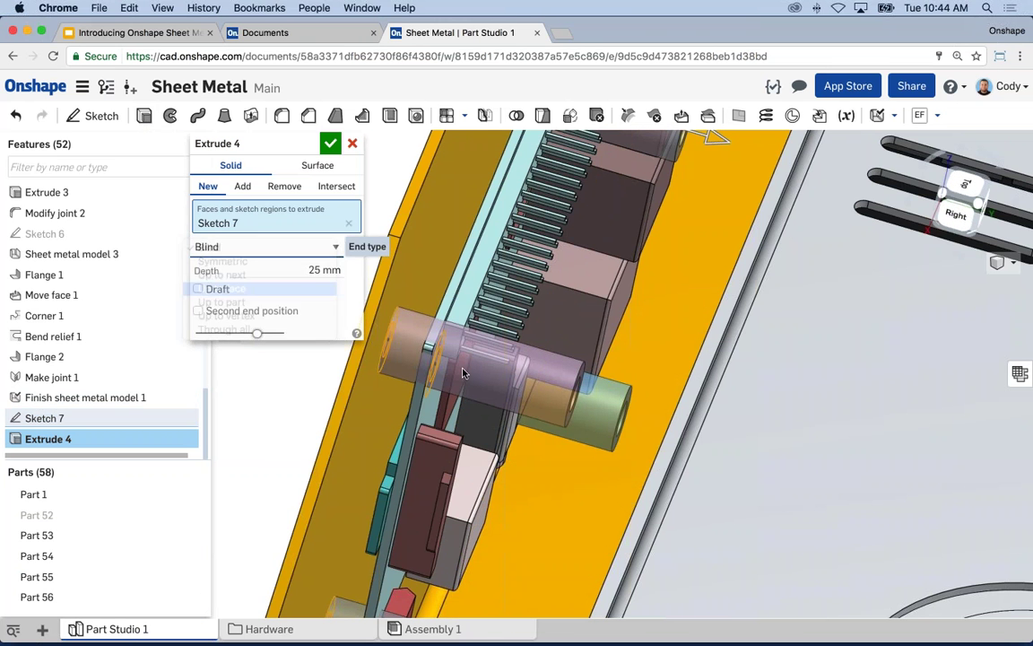
right_drag(464, 373, 426, 380)
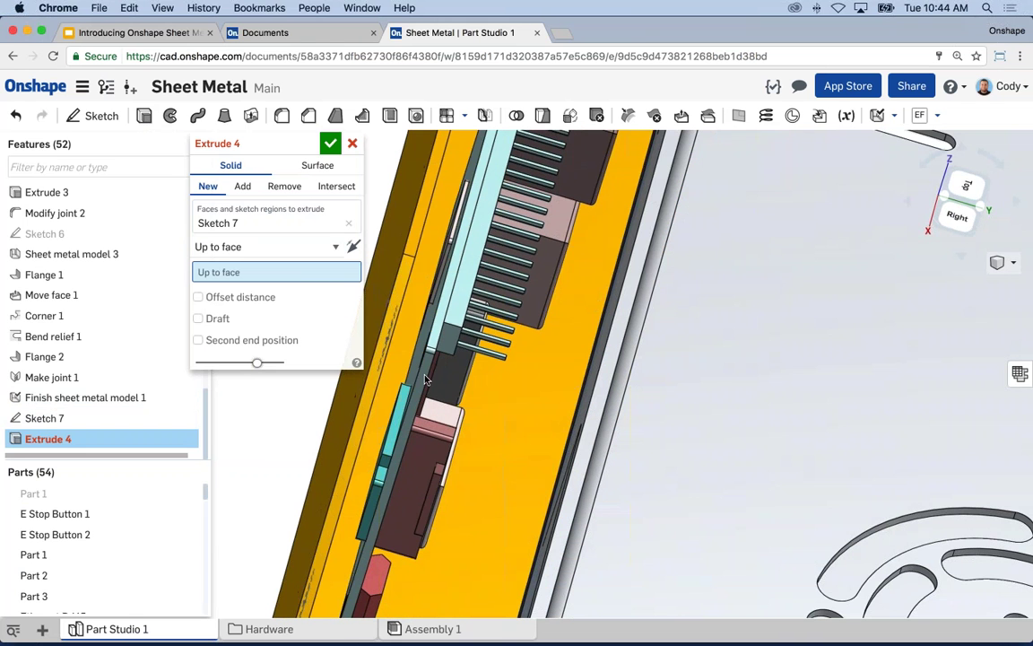
click(448, 491)
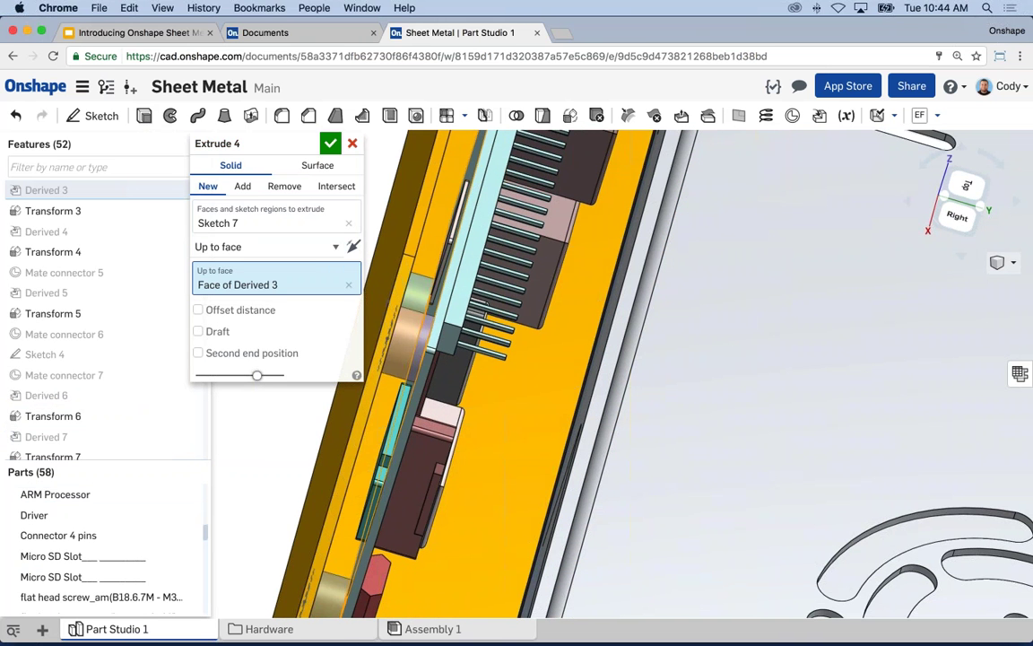
Set the extrude to Add with Part 53 as the merge scope and finish the feature.
scroll(520, 375, down, 10)
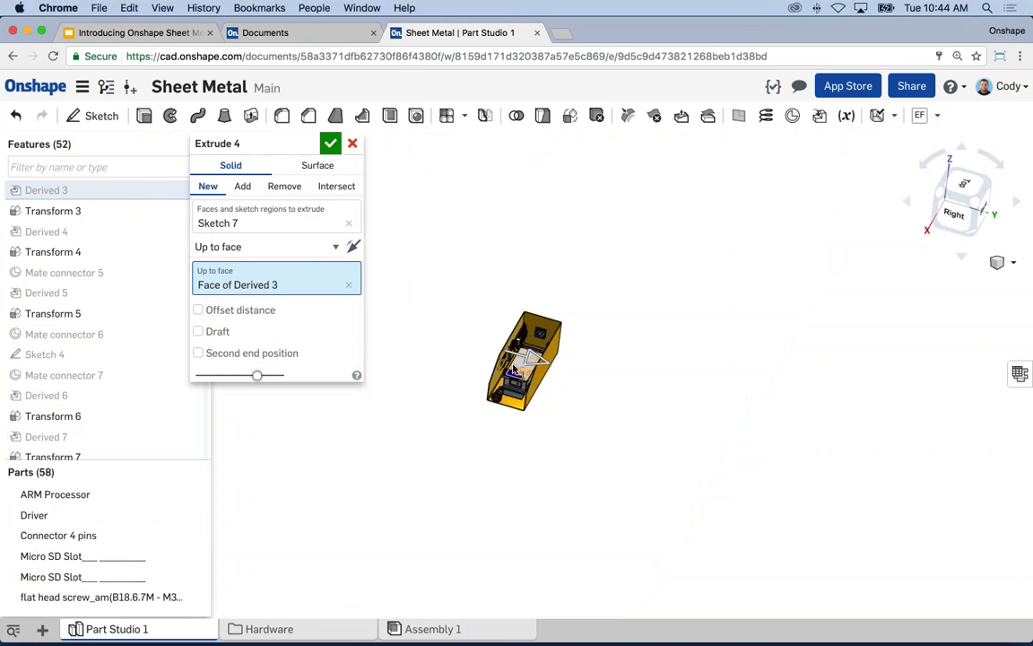
scroll(514, 367, up, 10)
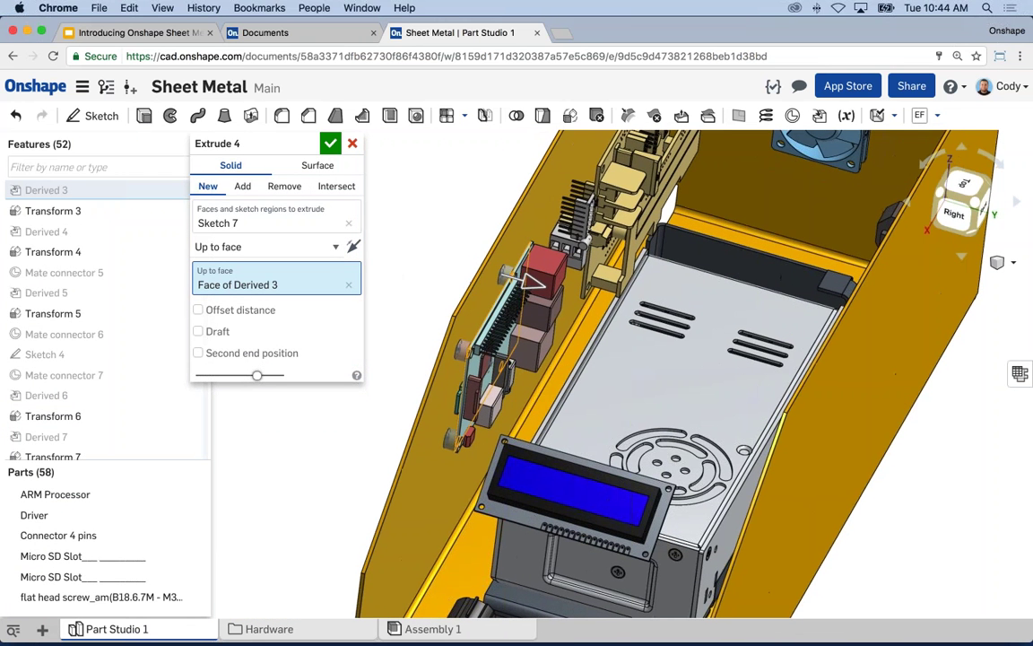
click(242, 185)
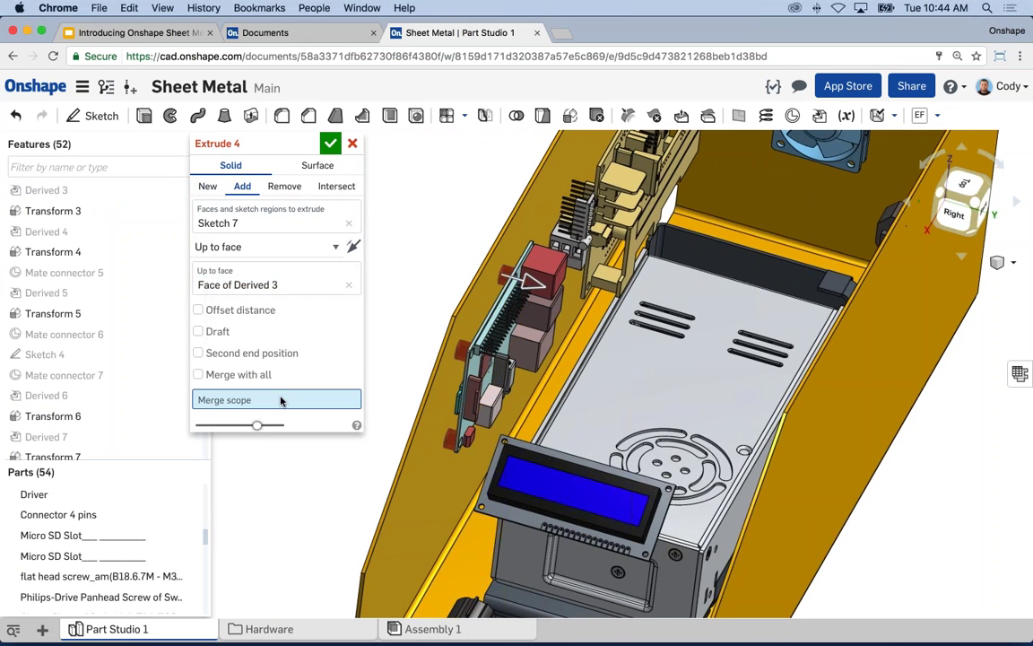
click(424, 448)
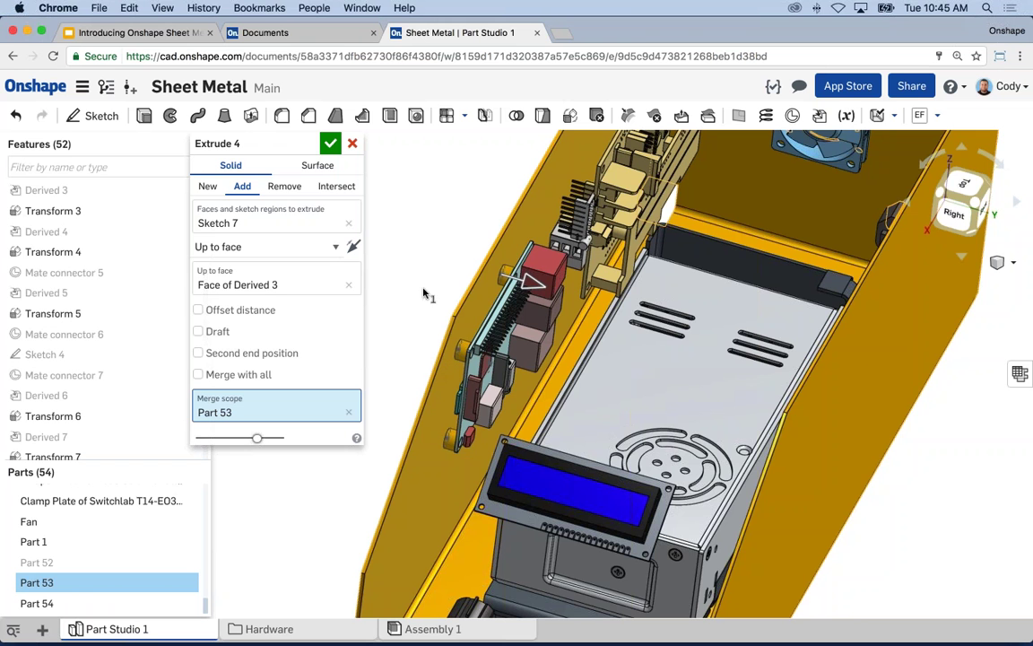
scroll(425, 262, down, 1)
middle_drag(426, 259, 433, 268)
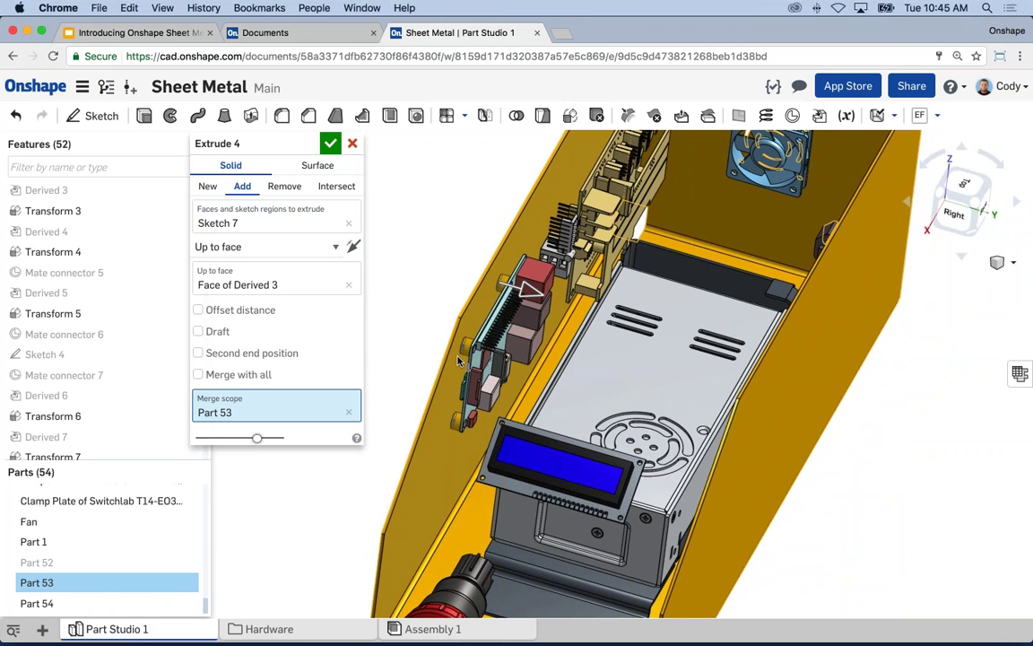
click(331, 146)
Hide all parts except the yellow enclosure body and inspect the four standoffs on its wall.
right_drag(390, 283, 434, 309)
right_click(434, 310)
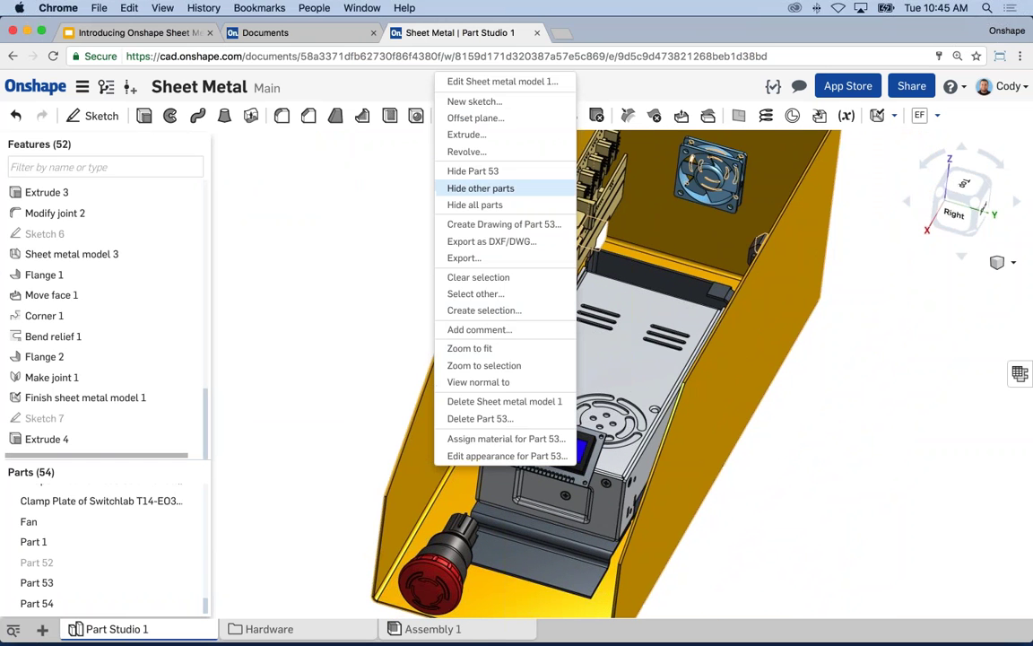
click(481, 189)
right_drag(361, 277, 423, 282)
scroll(420, 280, up, 5)
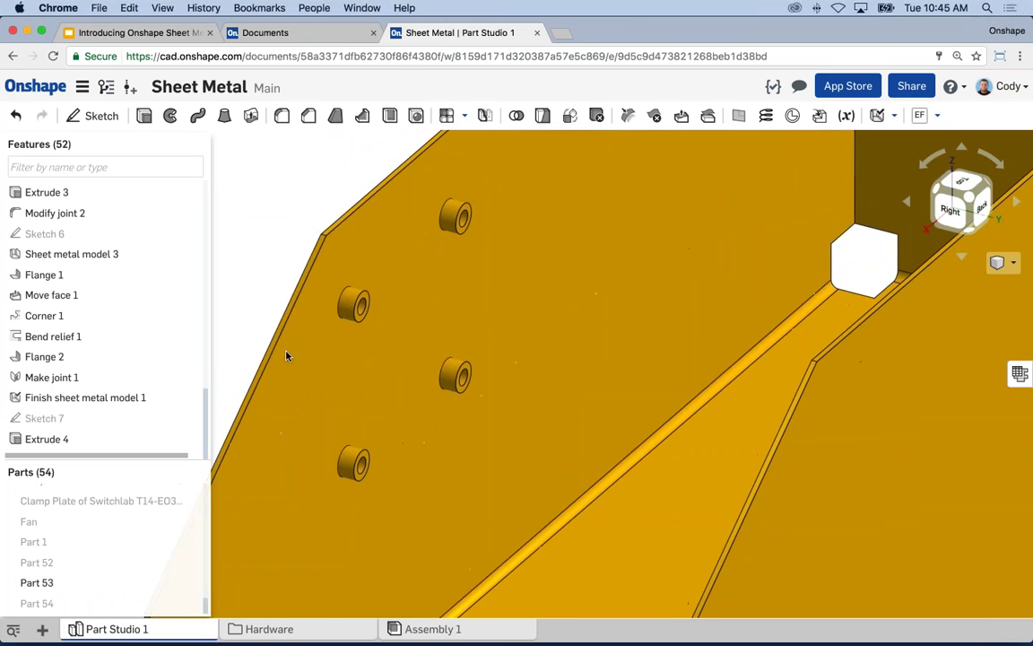
scroll(391, 354, down, 1)
scroll(391, 354, down, 2)
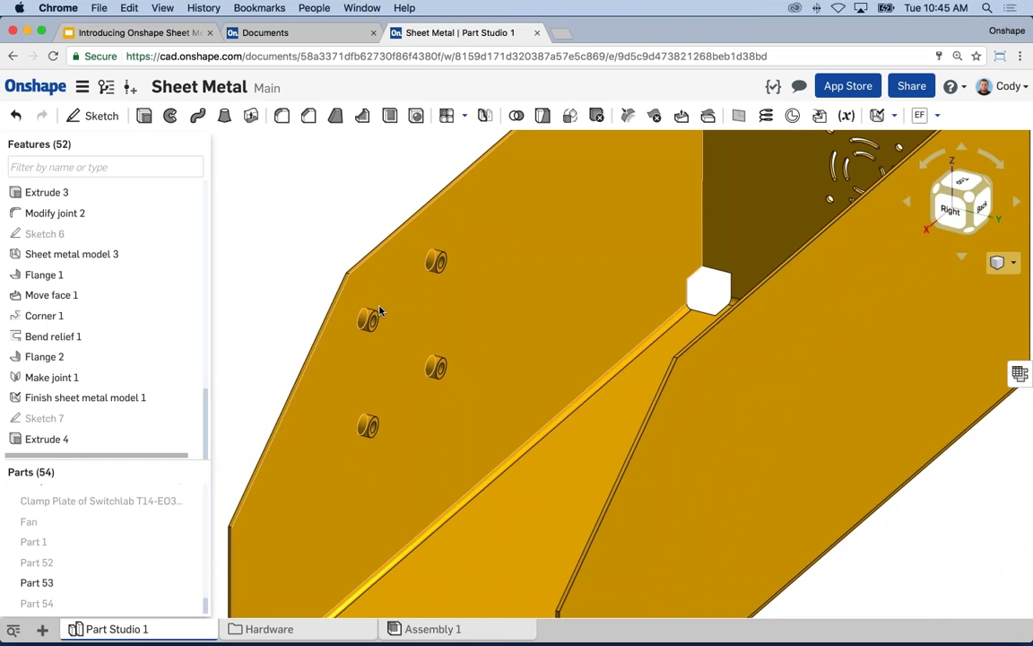
scroll(490, 326, down, 3)
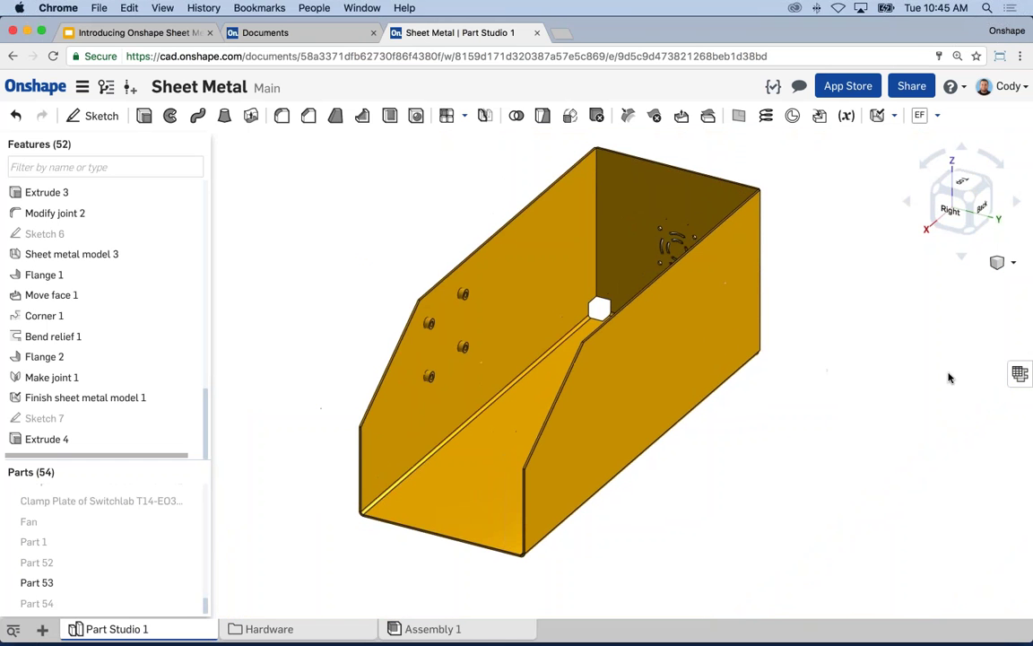
Open the sheet metal table and flat pattern and set the sheet metal context to Sheet metal model 1.
click(1020, 373)
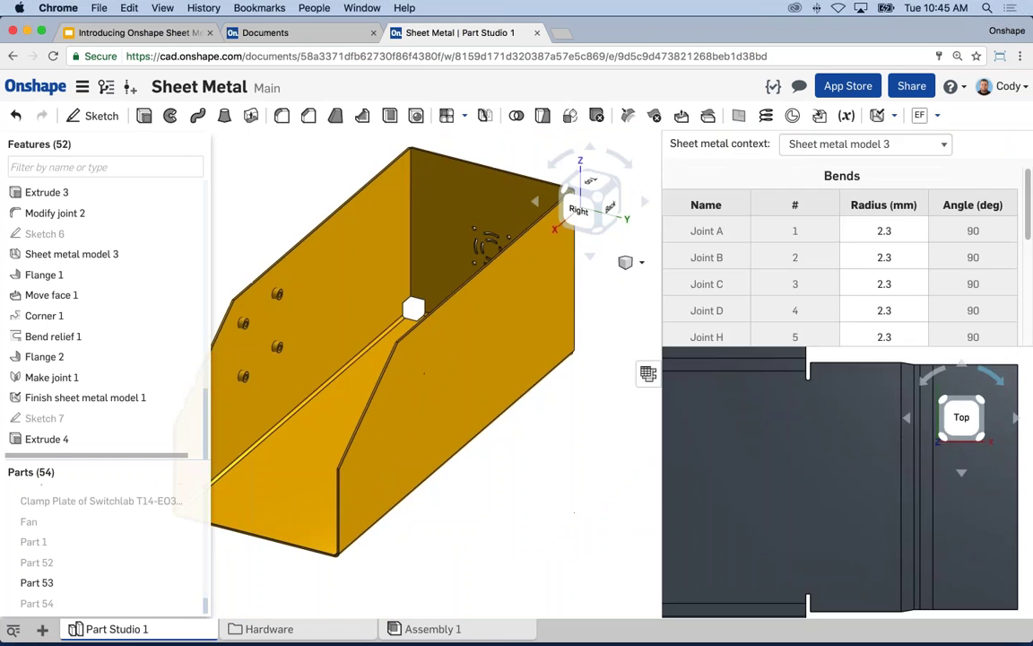
click(791, 139)
click(796, 172)
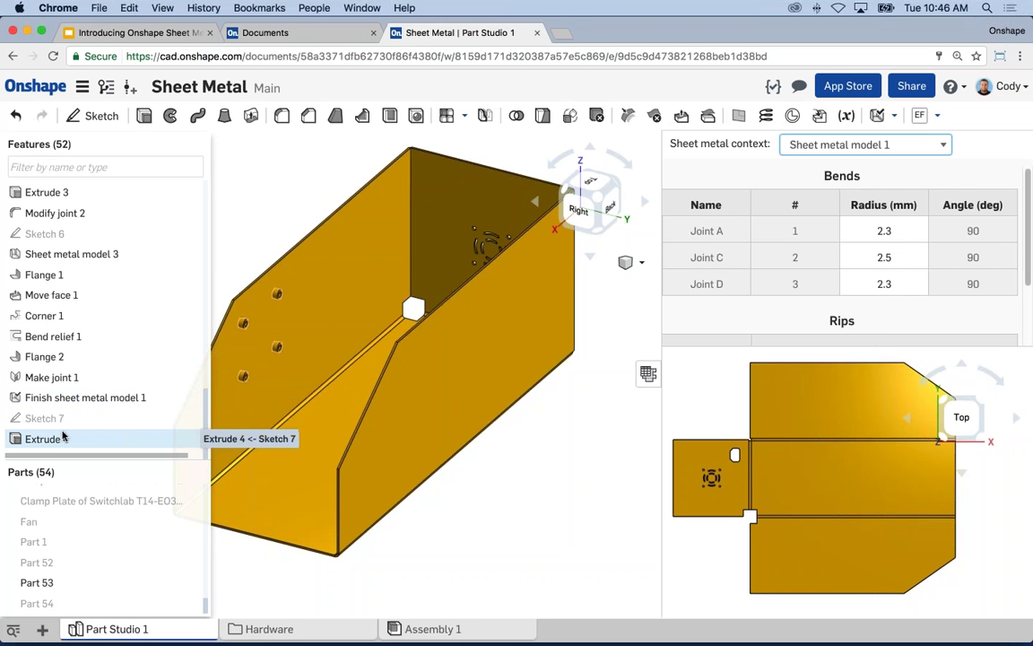
right_drag(553, 461, 574, 461)
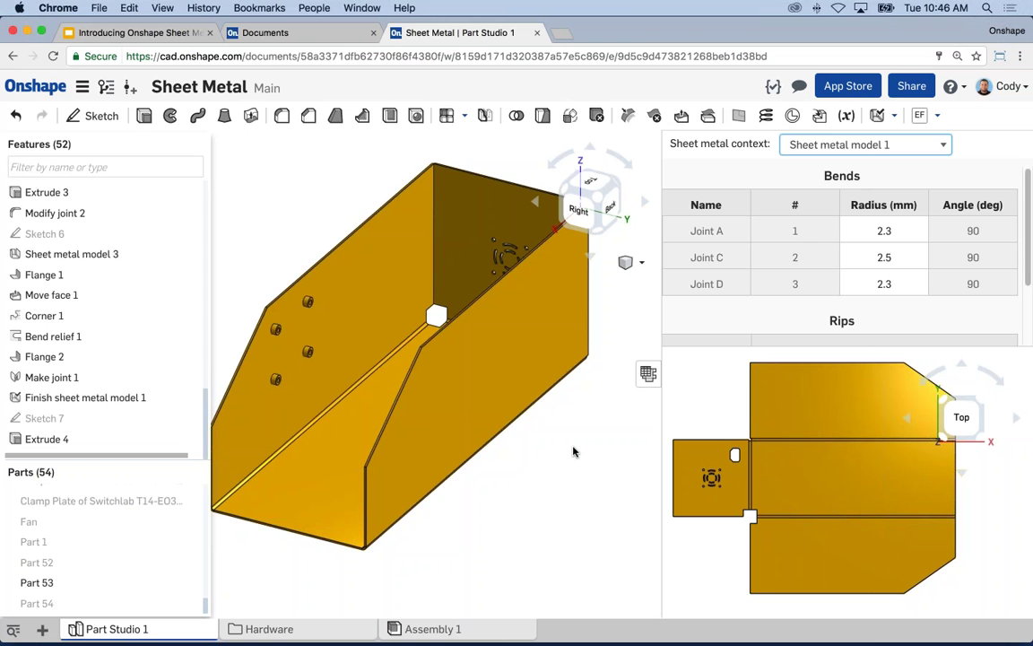
Examine the angled corner edge of the standoff wall and the four standoffs up close, comparing them with the flat pattern.
scroll(574, 451, down, 2)
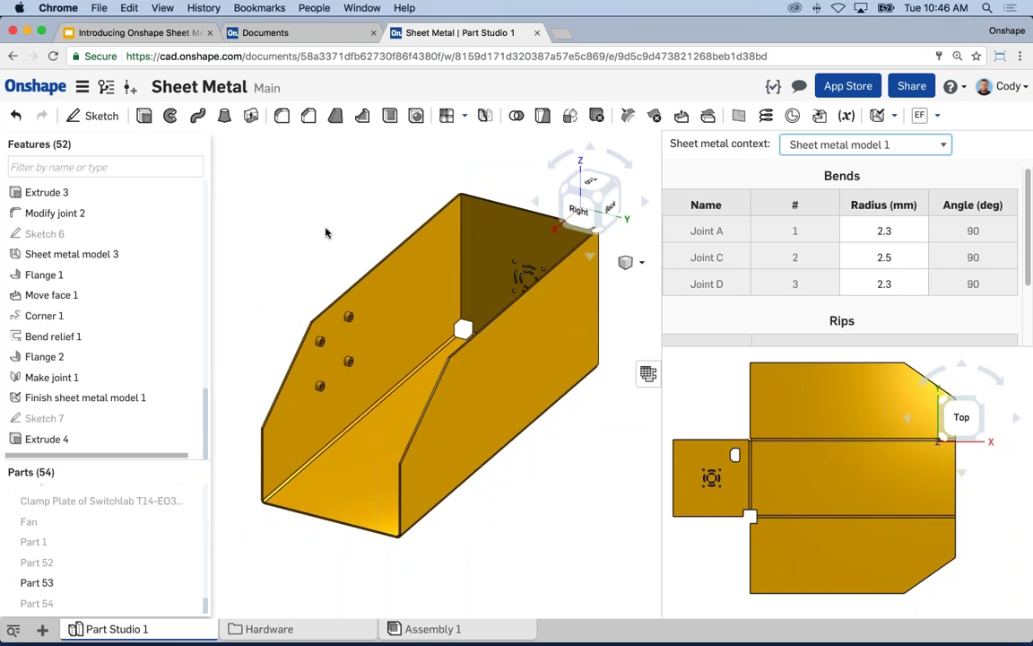
middle_drag(326, 232, 347, 227)
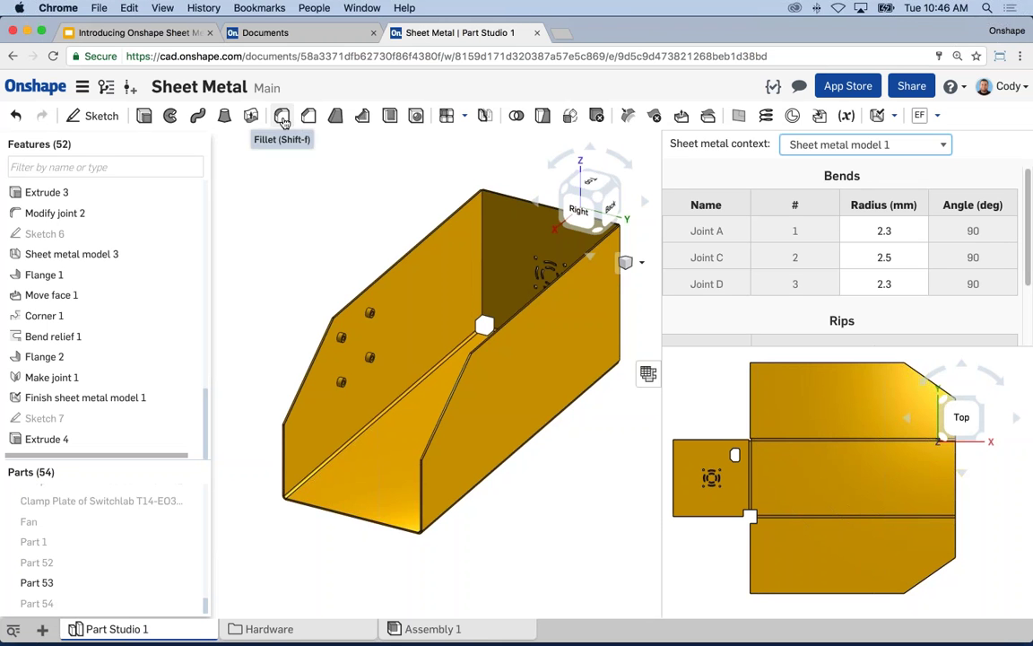
scroll(322, 313, up, 5)
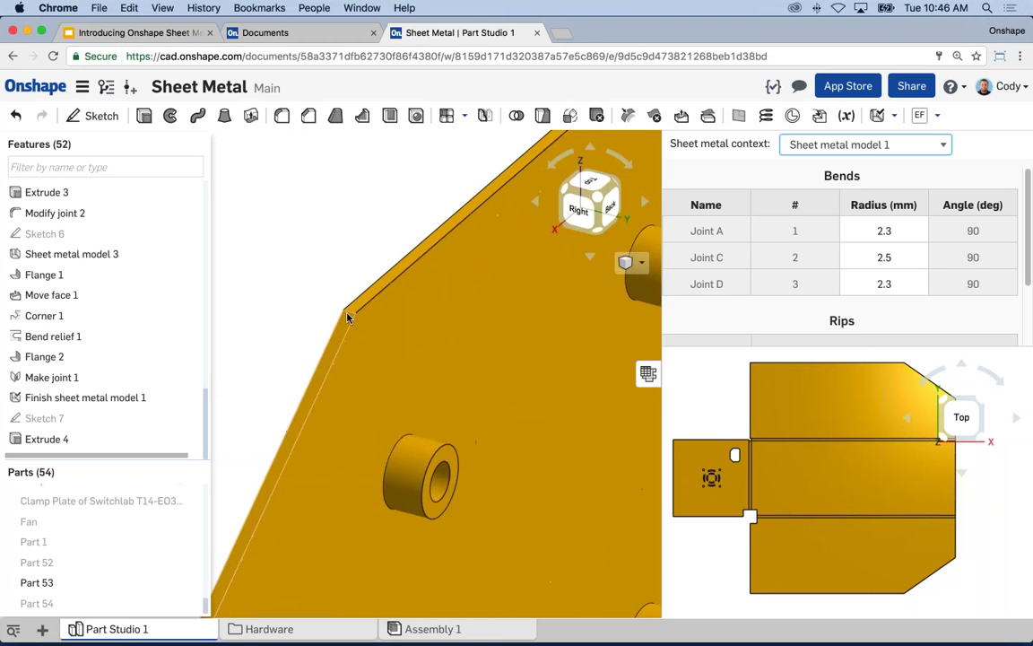
scroll(346, 316, up, 3)
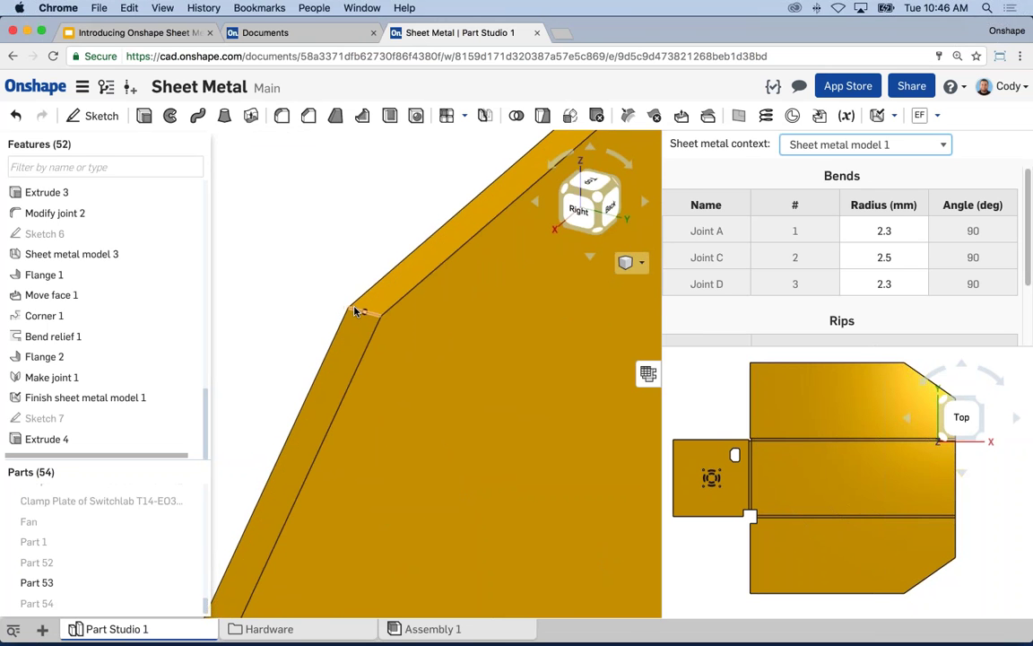
scroll(353, 309, down, 2)
scroll(351, 300, down, 2)
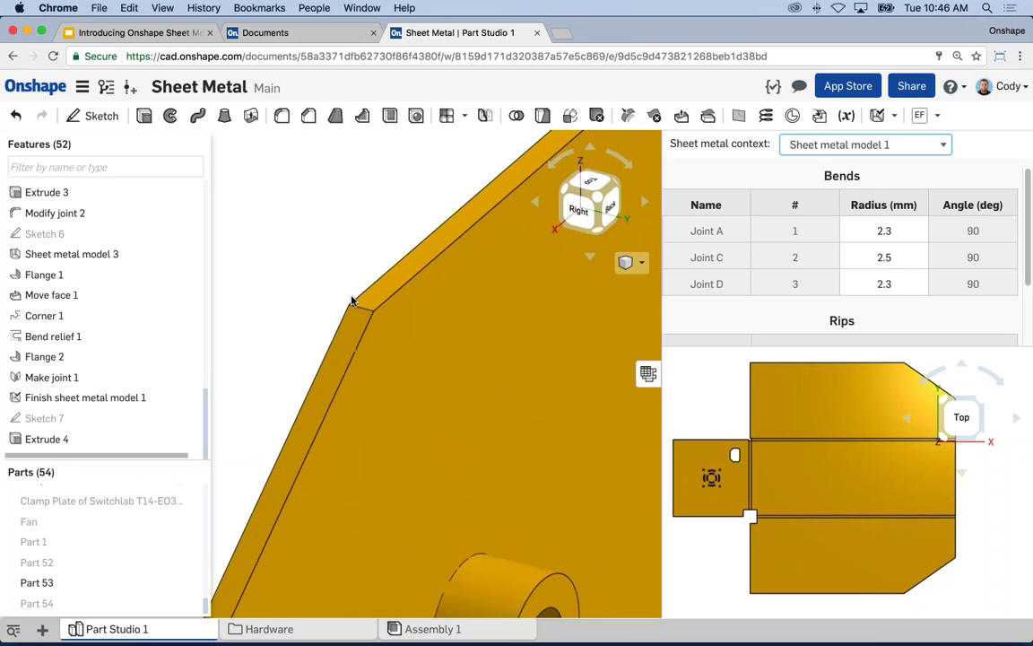
scroll(350, 300, down, 1)
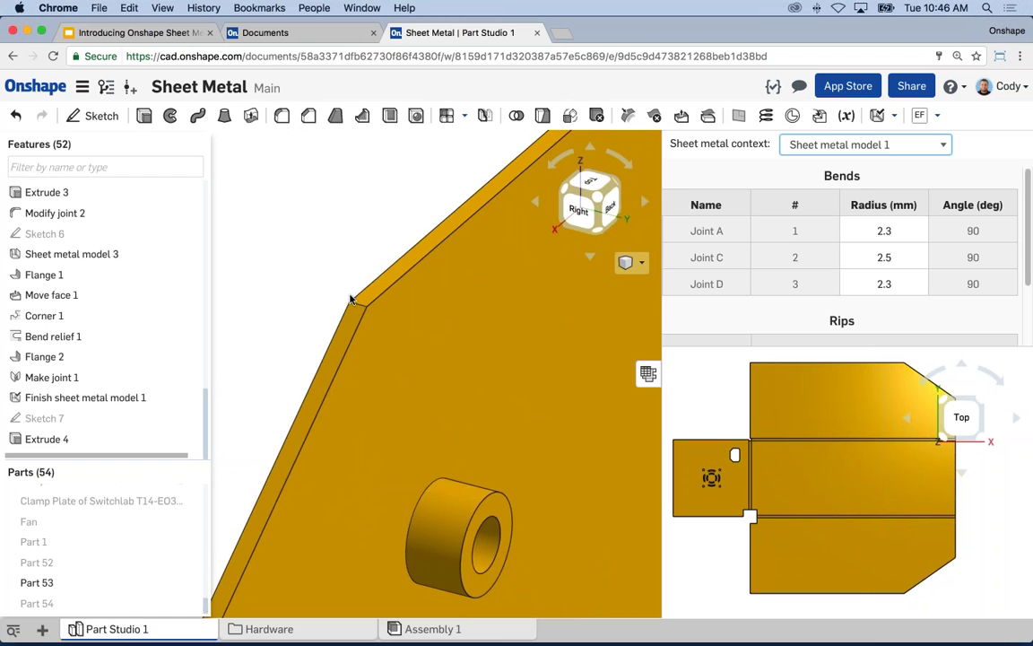
scroll(351, 300, down, 3)
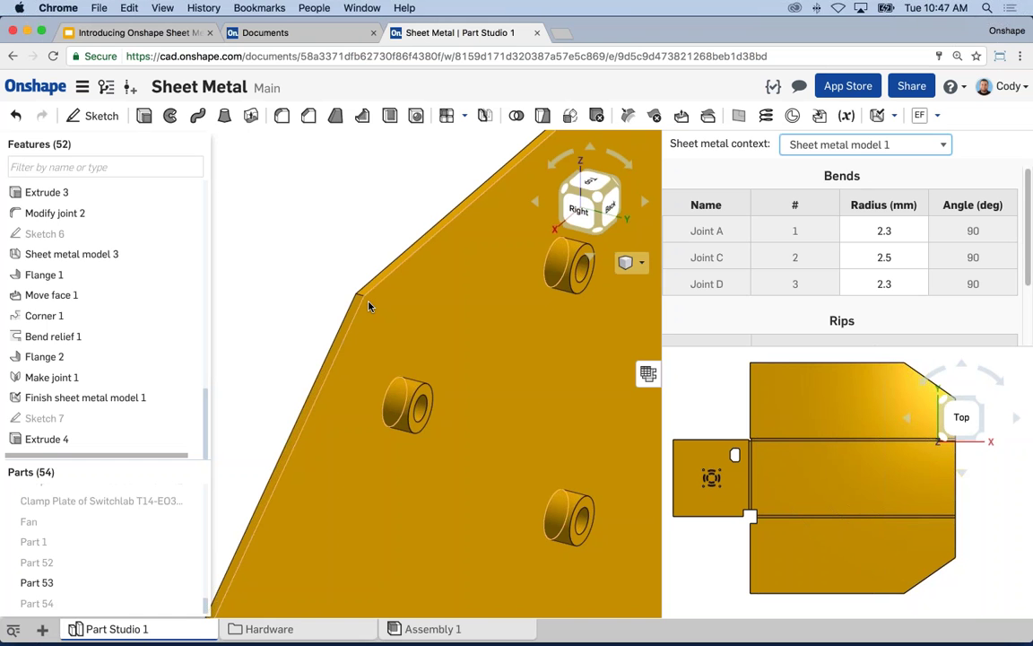
scroll(354, 287, down, 10)
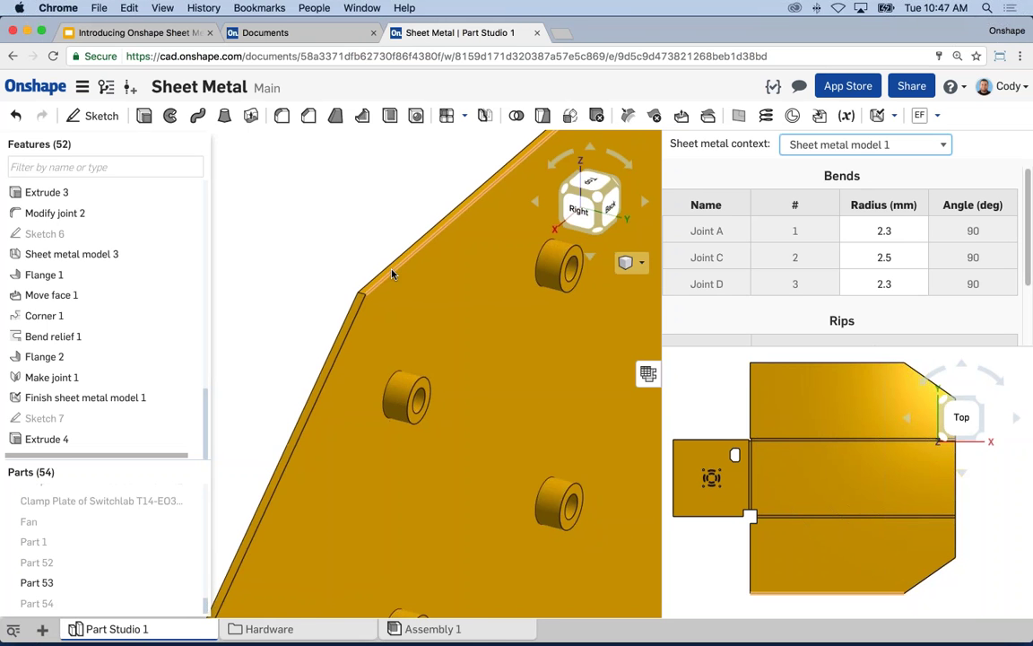
scroll(353, 274, up, 5)
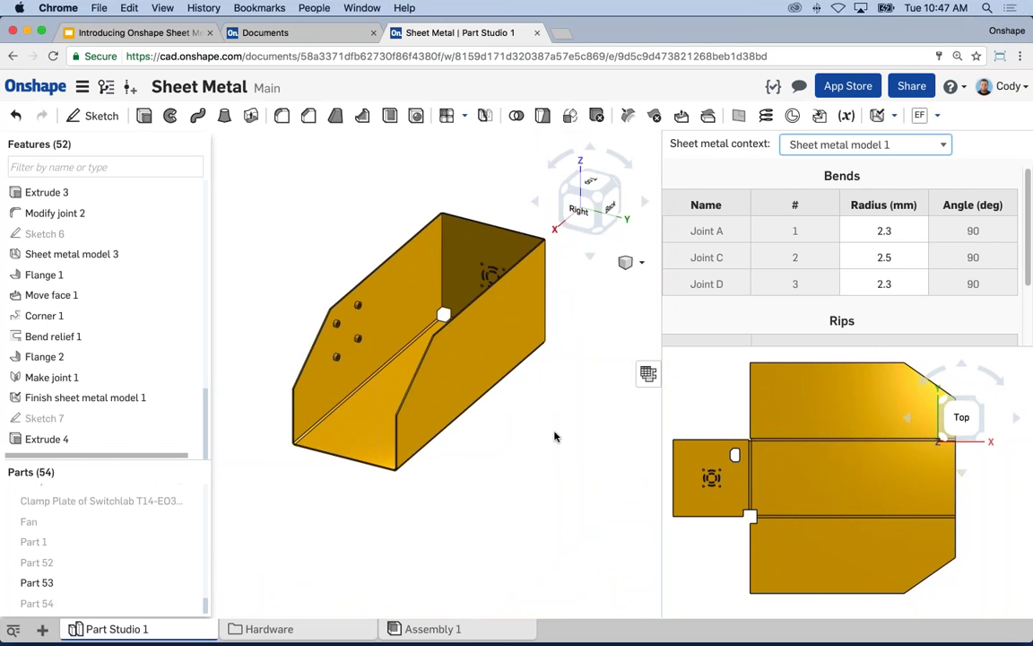
Create a drawing of Part 53's flat pattern from the ISO_A4.dwt template with No views, and place its Top view on the sheet.
right_click(829, 478)
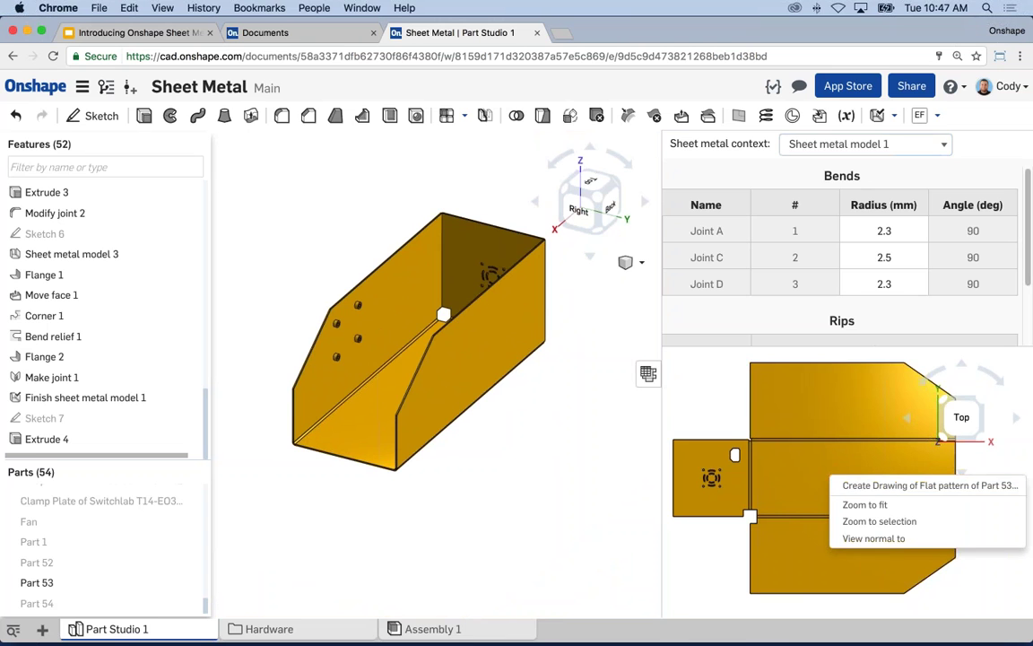
click(866, 487)
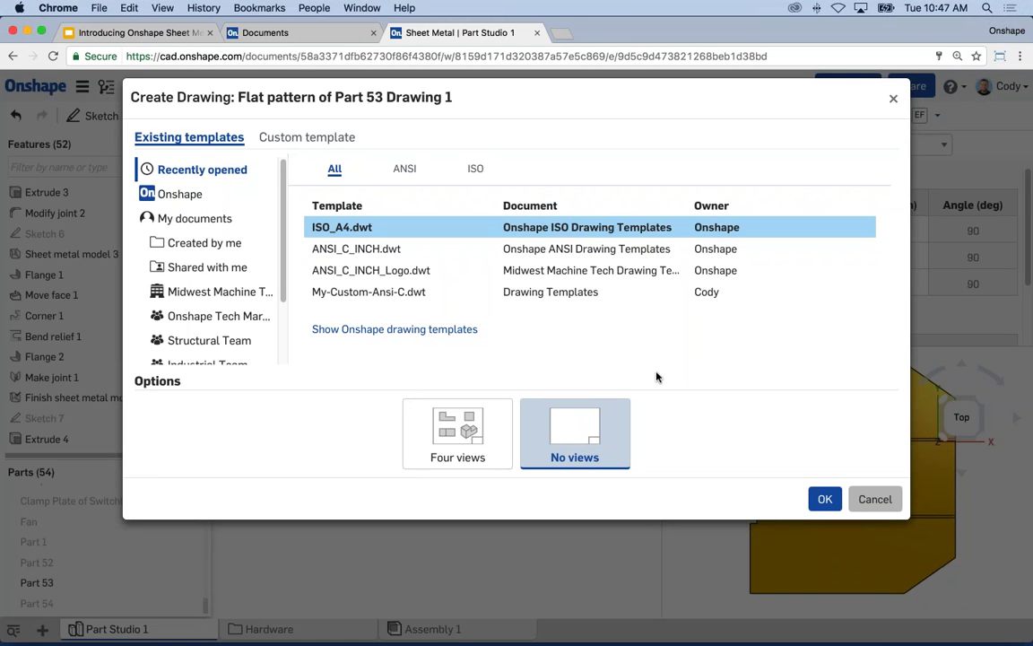
click(820, 502)
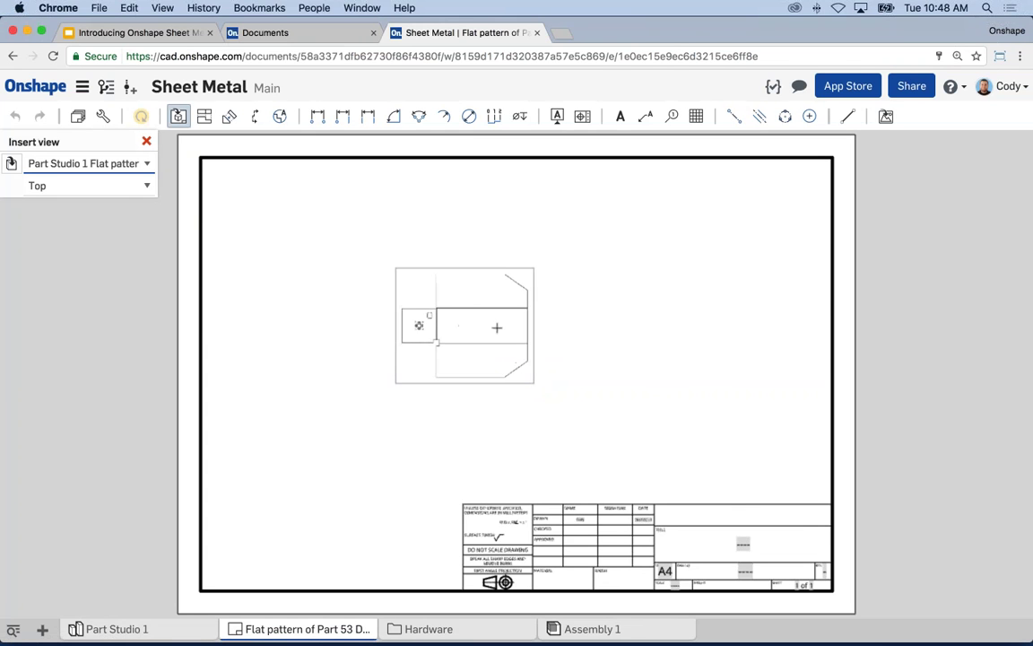
click(513, 332)
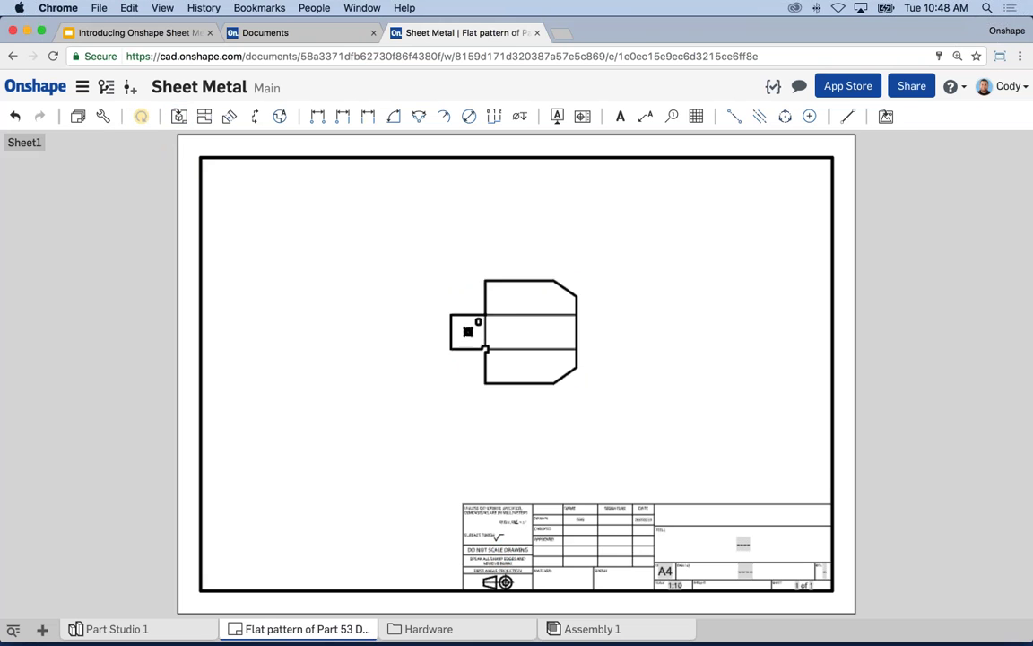
Add horizontal ordinate dimensions from the small flange's outer corner to the large panel's near corner, the start of its angled edge and its far edge.
scroll(551, 312, up, 3)
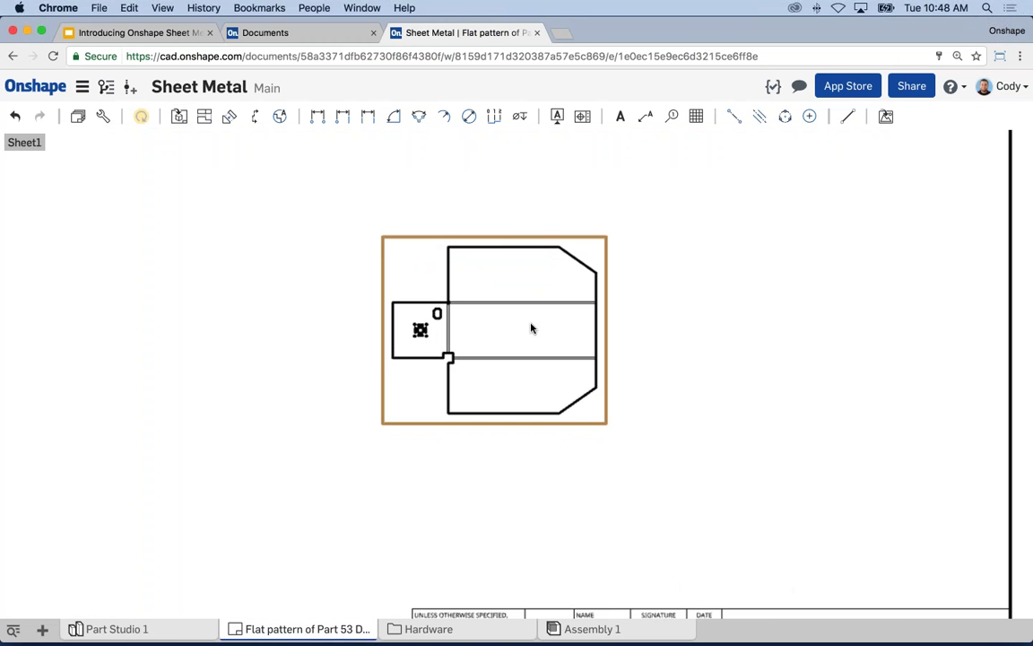
click(495, 116)
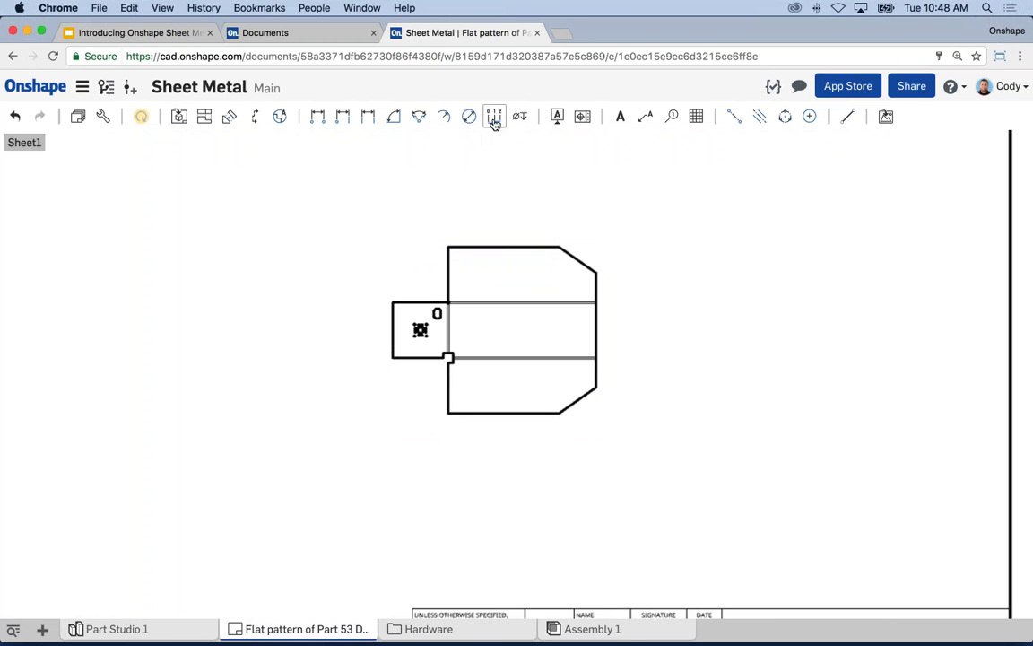
click(392, 303)
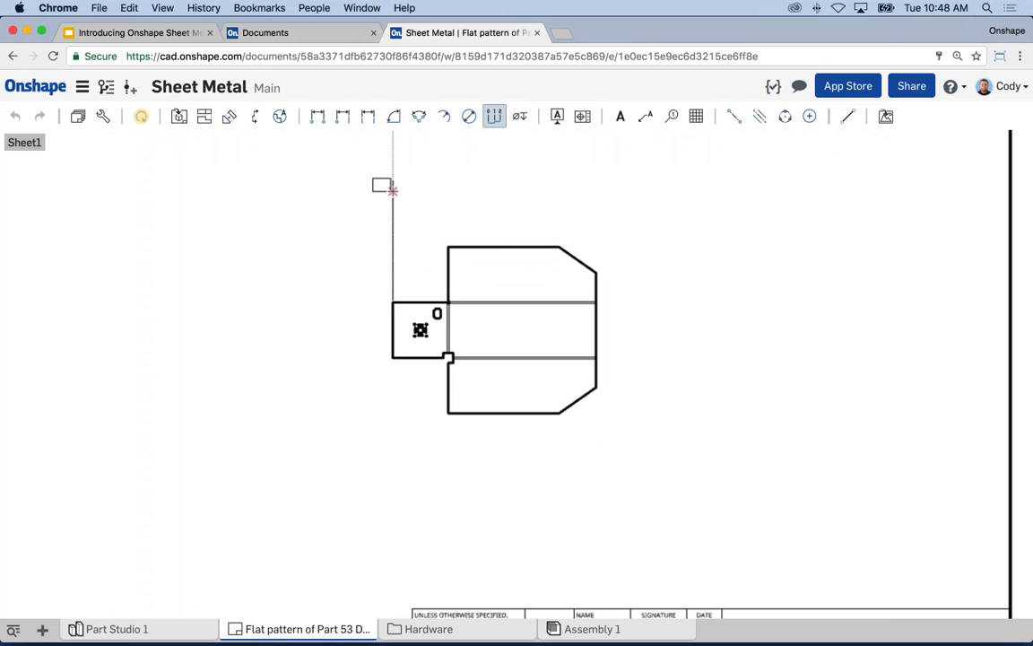
click(384, 183)
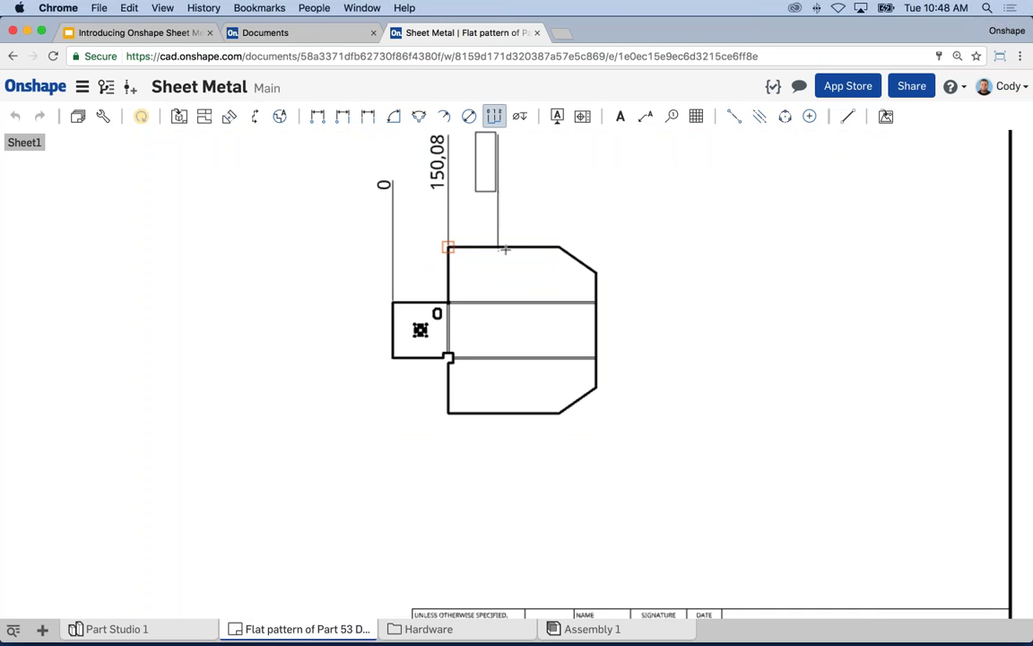
click(559, 246)
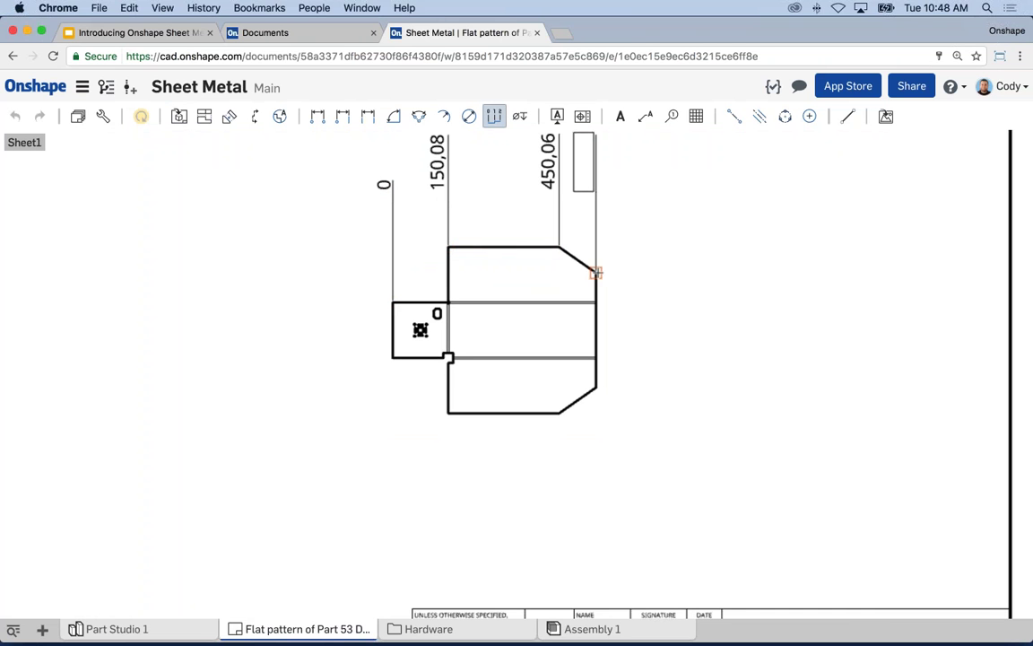
click(596, 271)
key(Escape)
key(f)
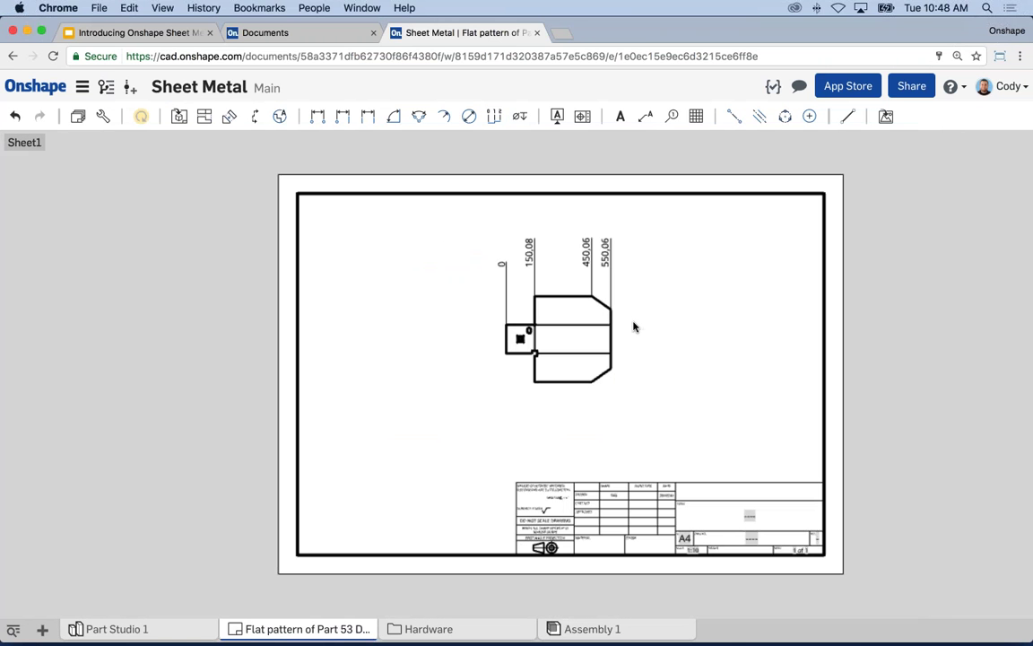
Return to Part Studio 1 and close the sheet metal table and flat pattern view.
click(184, 631)
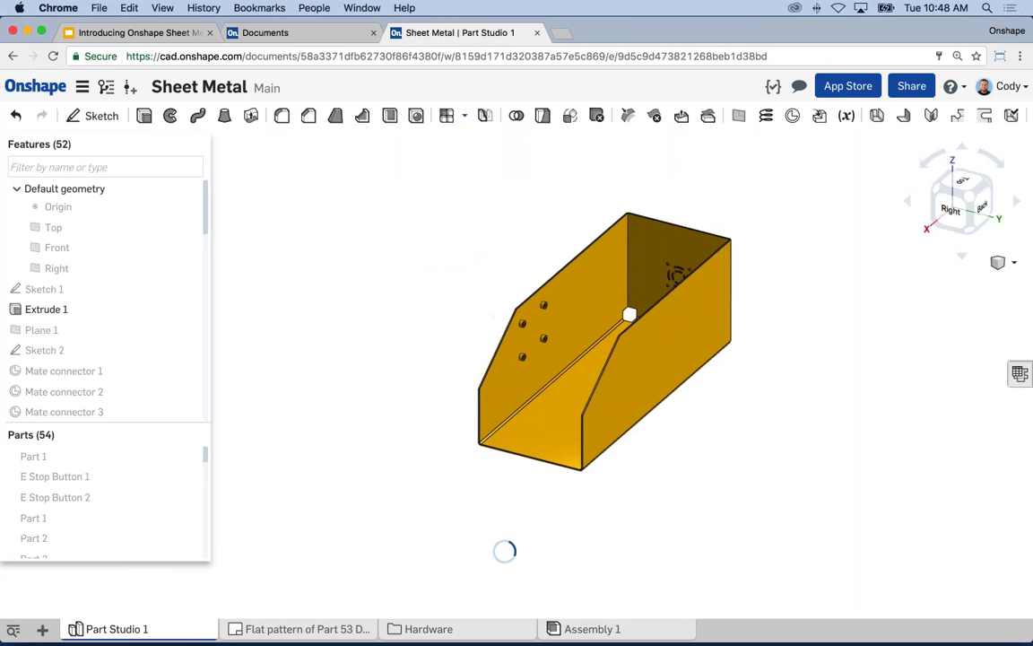
right_click(781, 468)
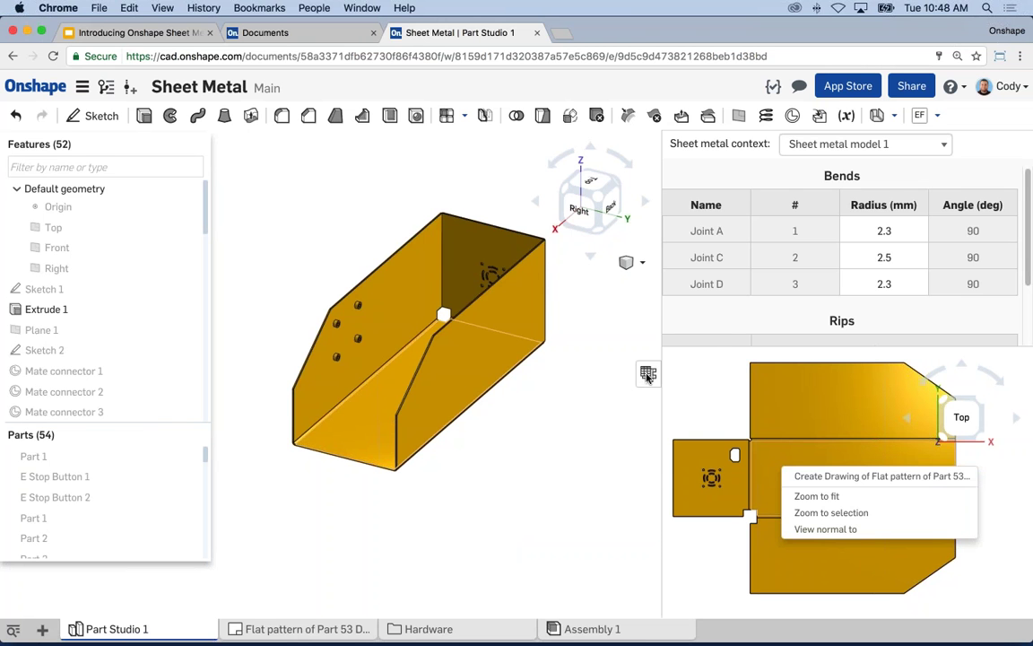
click(649, 373)
click(649, 373)
scroll(775, 381, up, 3)
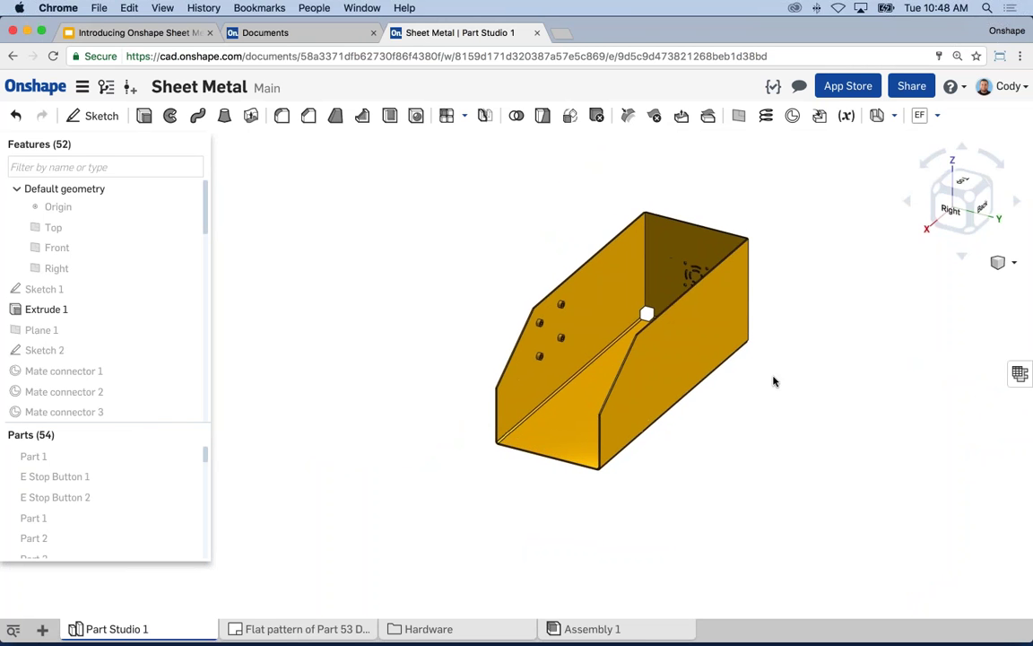